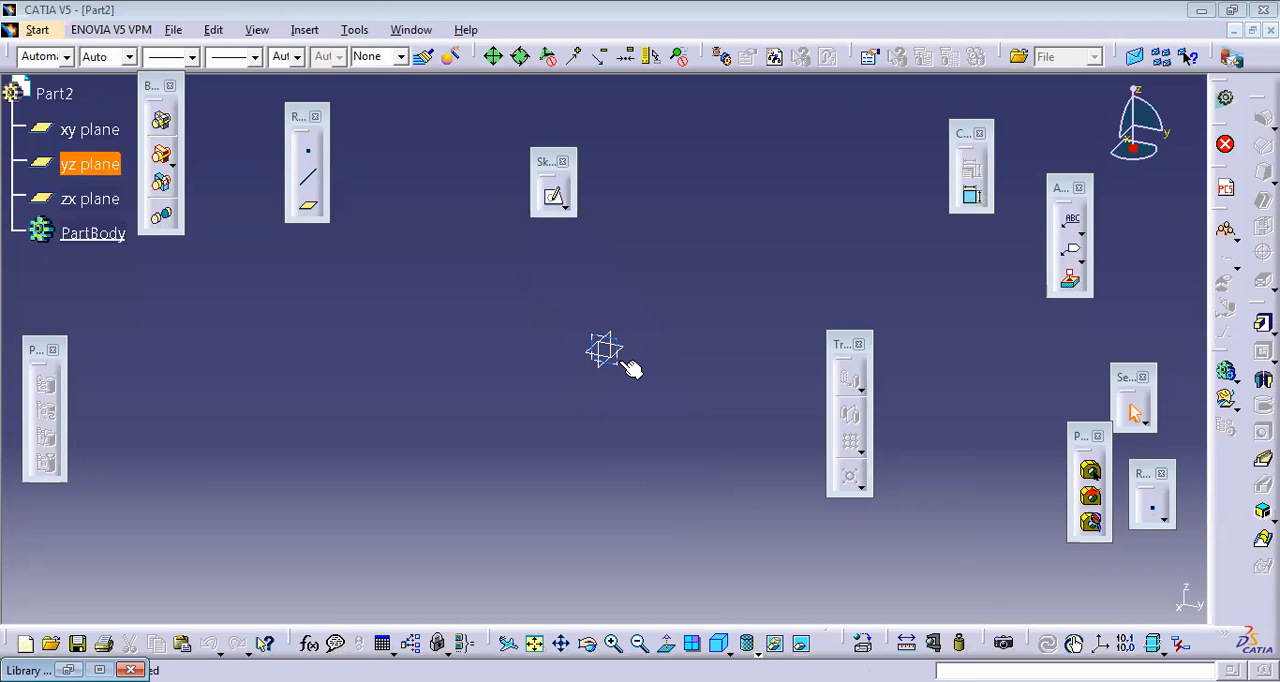
Step: Sketch on the yz plane an arc centred at the origin with a 100 mm radius and a 45° sweep across the upper right
{"action": "left_click", "coordinate": [623, 362]}
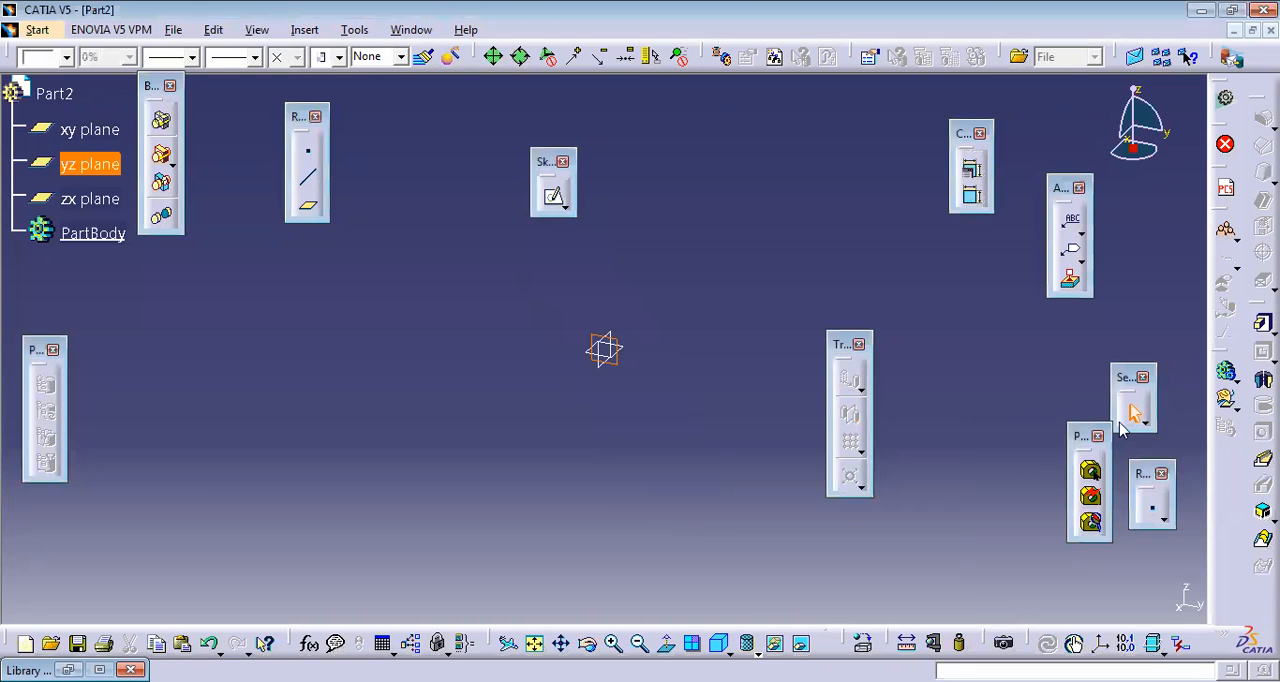
{"action": "left_click", "coordinate": [556, 198]}
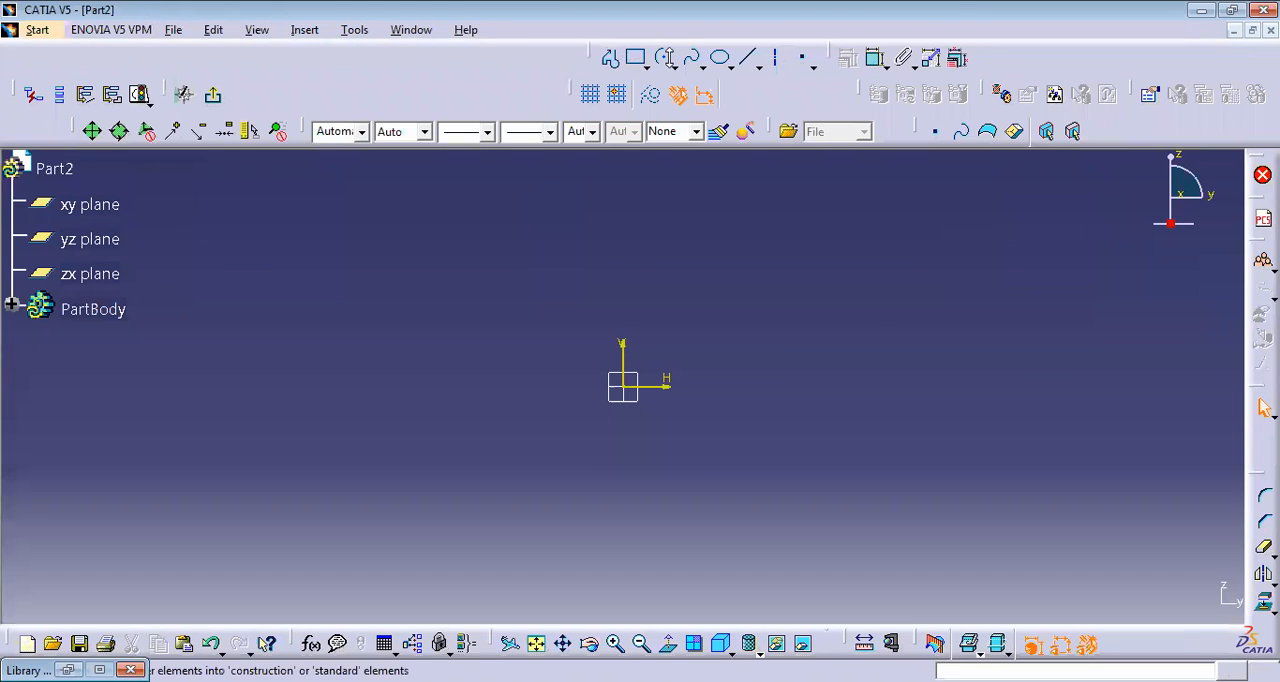
{"action": "left_click", "coordinate": [662, 60]}
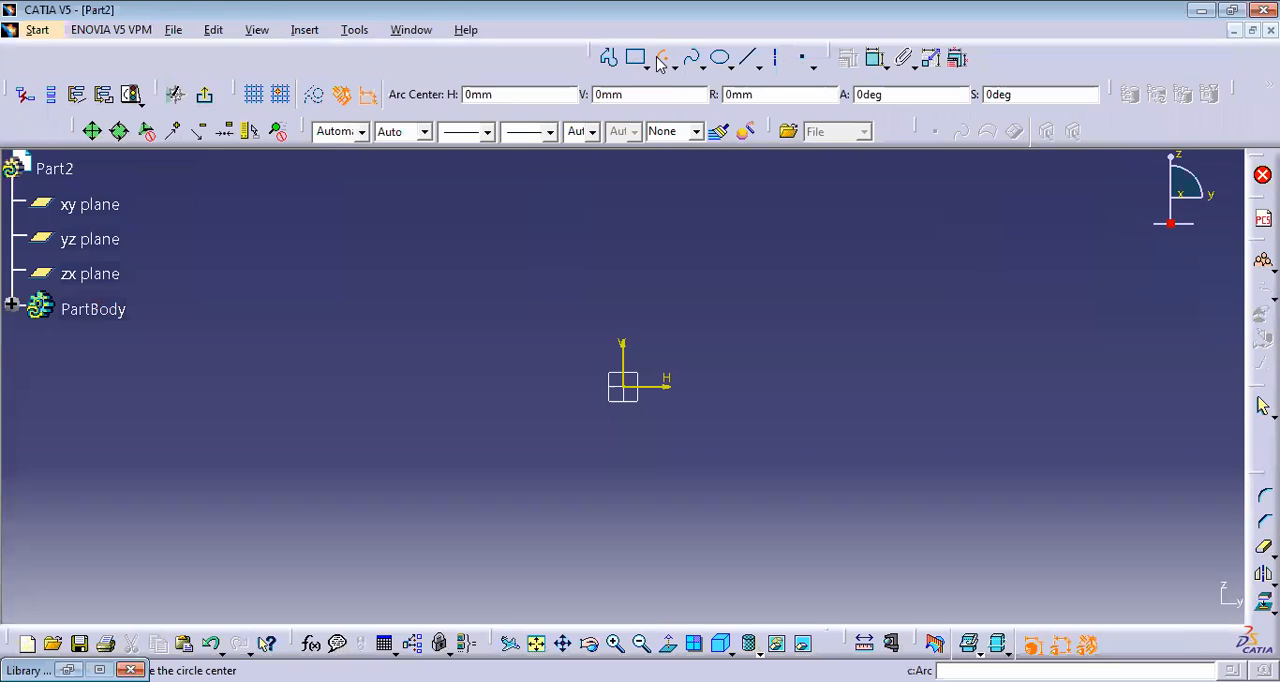
{"action": "left_click", "coordinate": [627, 388]}
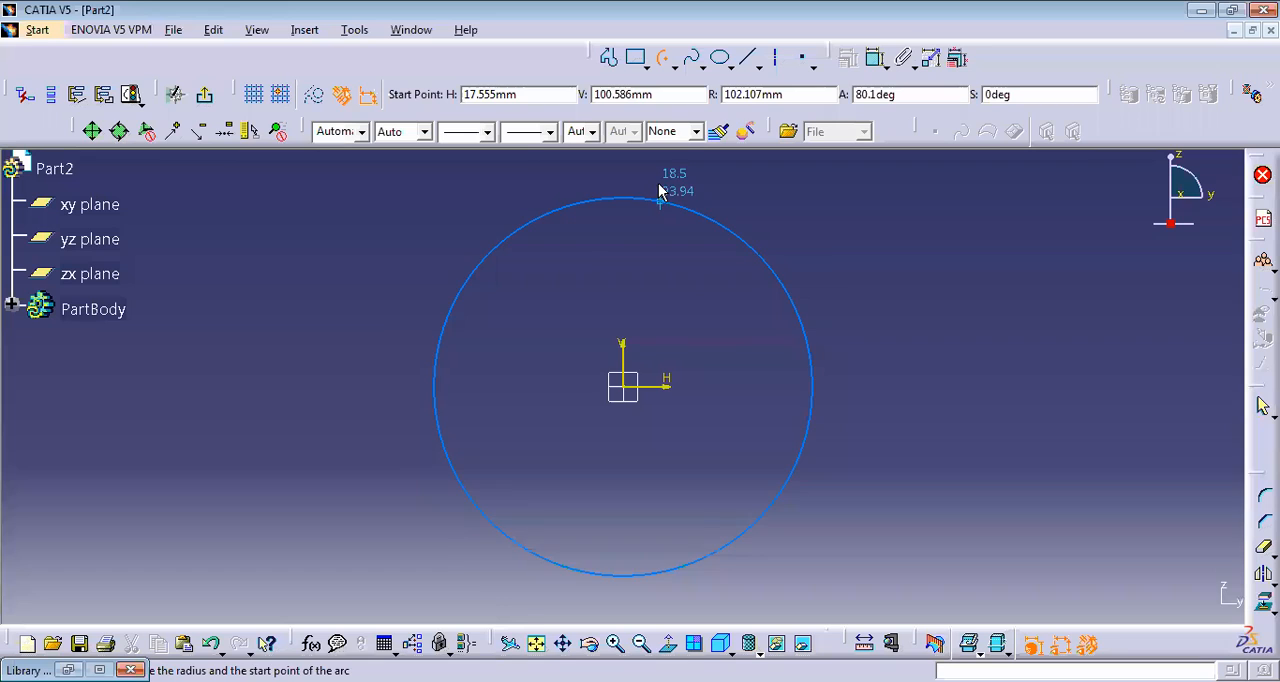
{"action": "left_click_drag", "start_coordinate": [789, 95], "coordinate": [637, 86]}
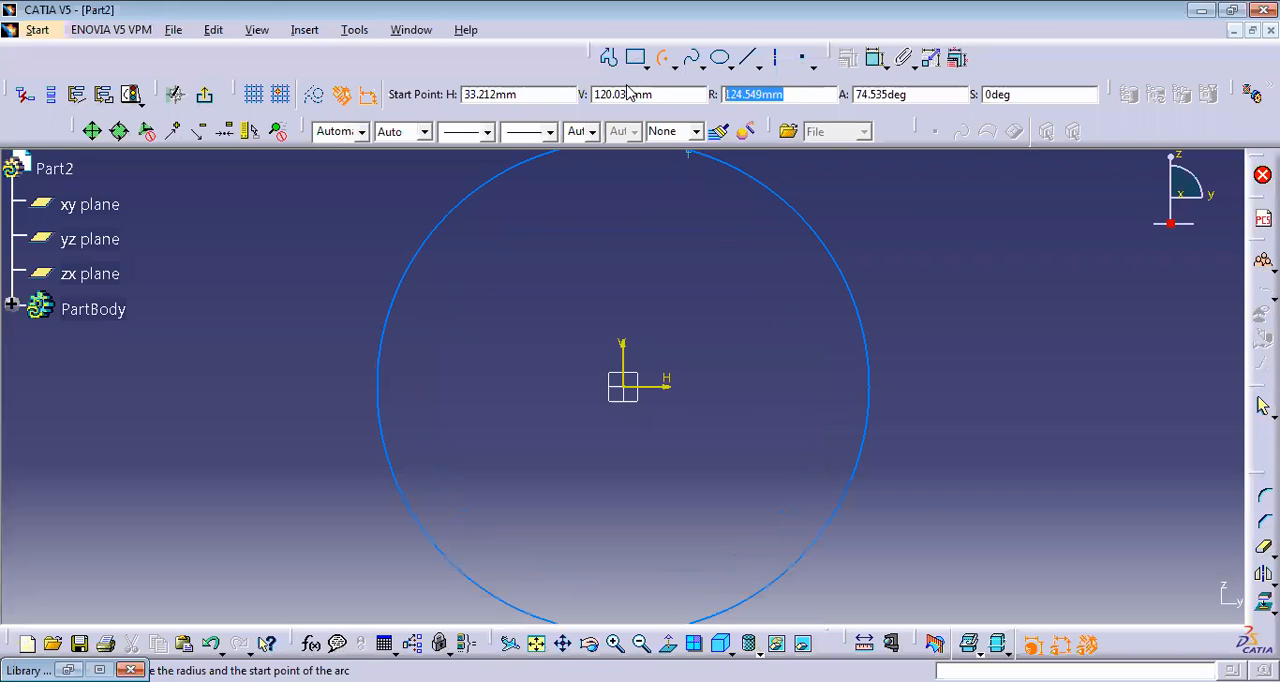
{"action": "type", "text": "00"}
{"action": "key", "text": "Tab"}
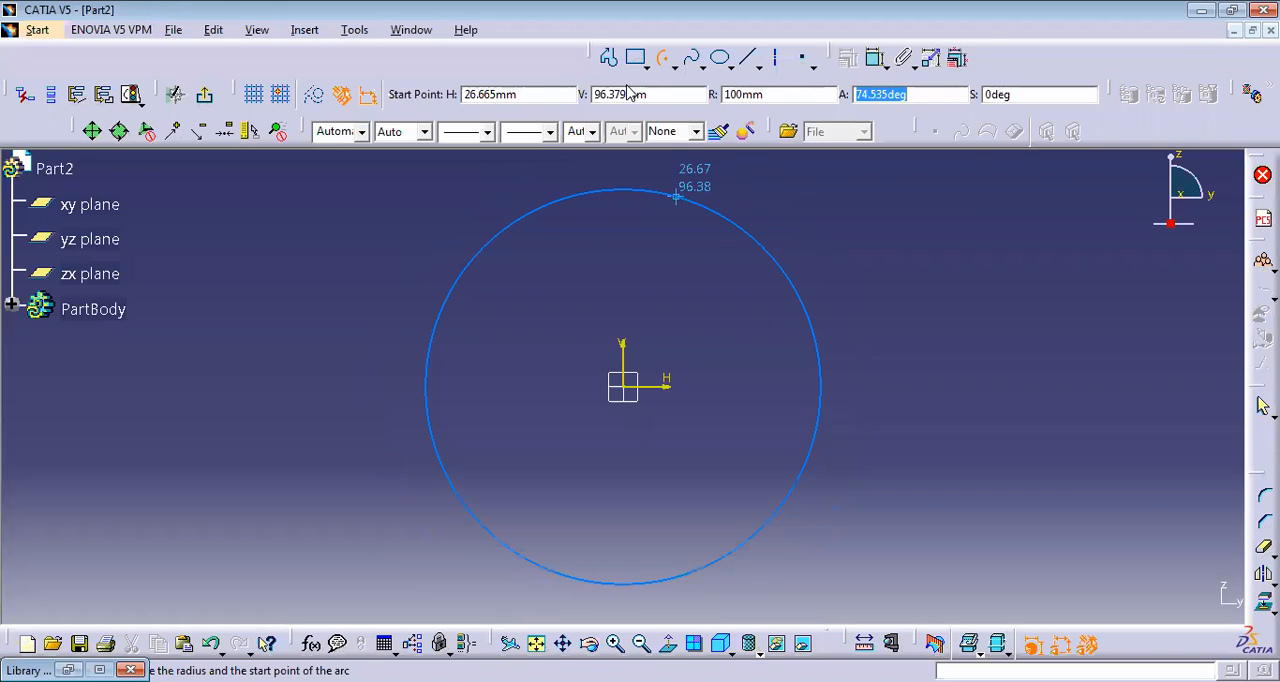
{"action": "key", "text": "Tab"}
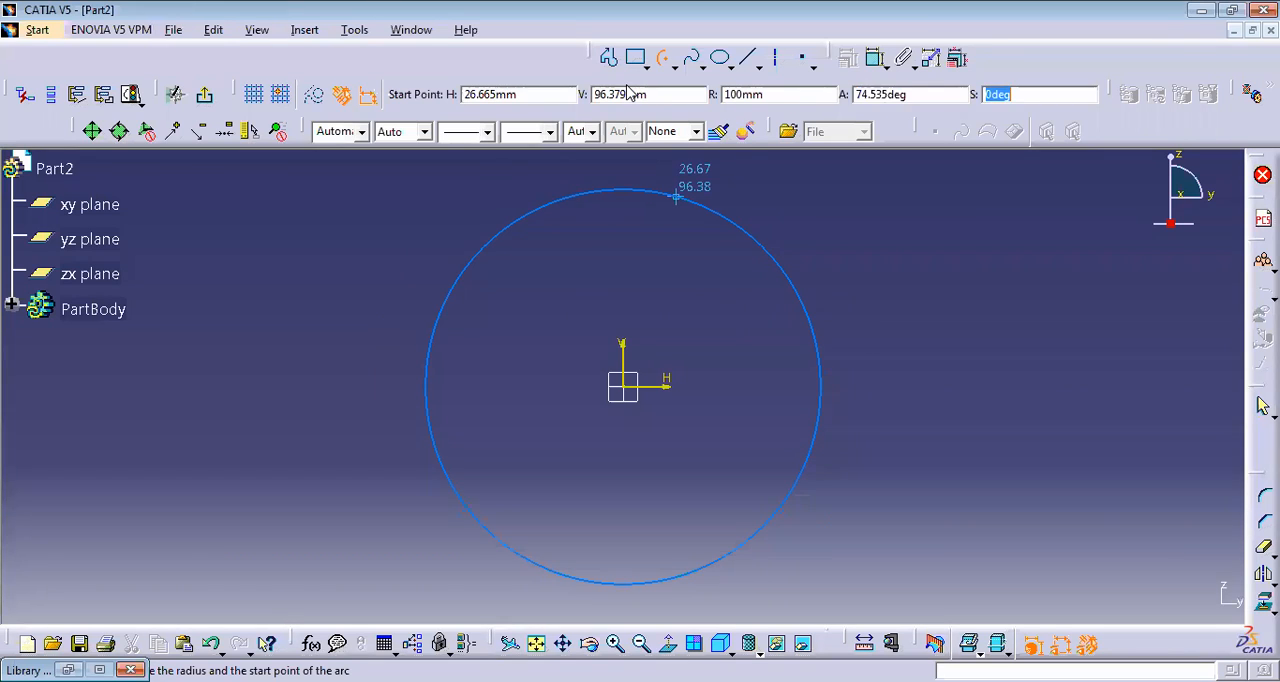
{"action": "type", "text": "45"}
{"action": "key", "text": "Tab"}
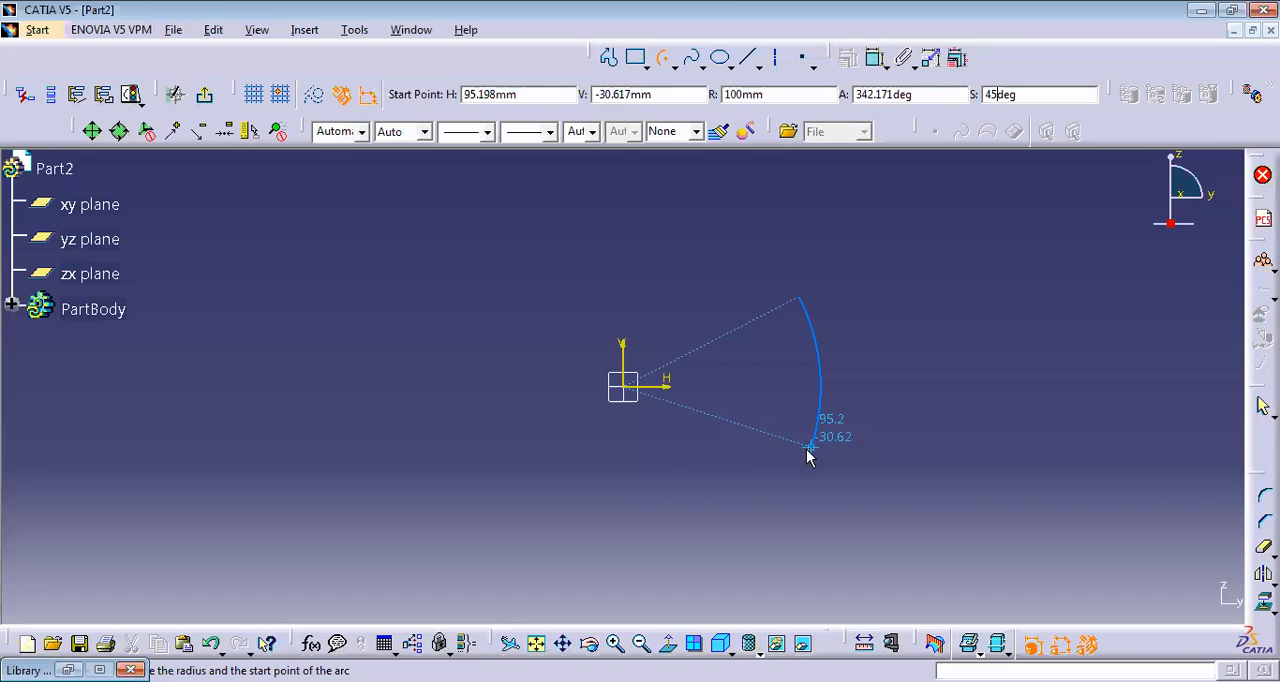
{"action": "left_click", "coordinate": [698, 303]}
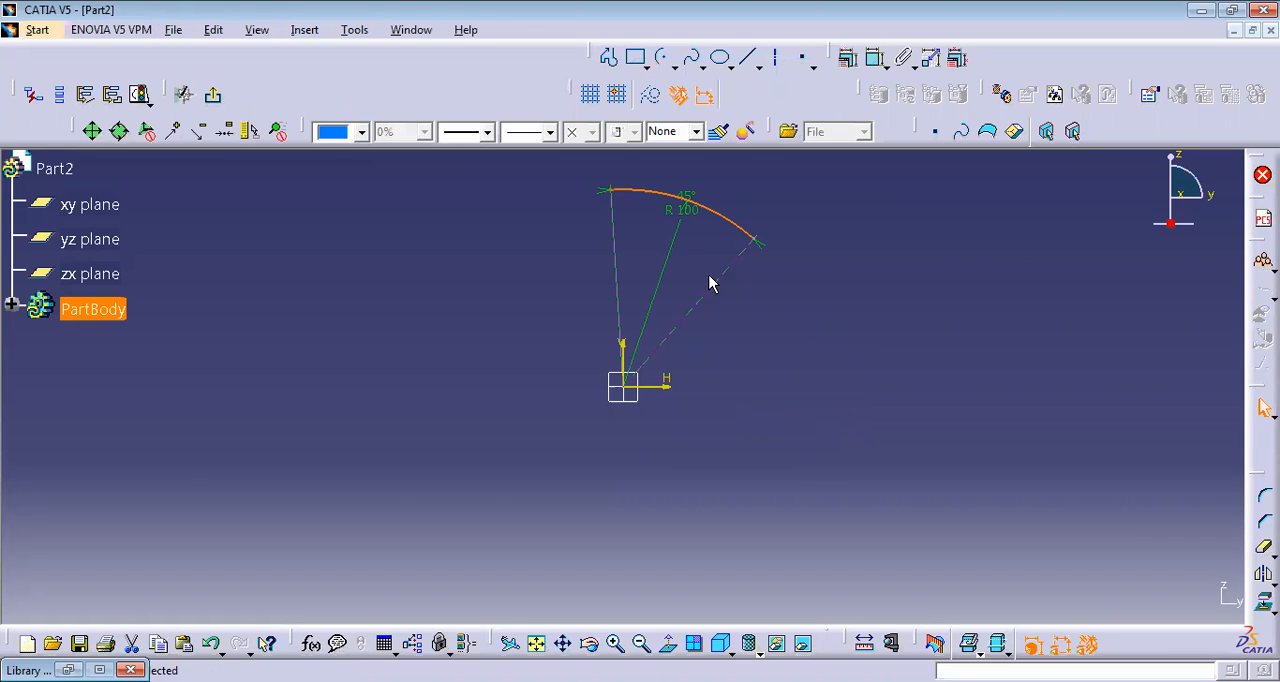
Step: Draw a line profile from the arc's left end through about (6, 68) mm, the origin and (37, 57) mm to its right end, and exit the sketch
{"action": "left_click", "coordinate": [610, 58]}
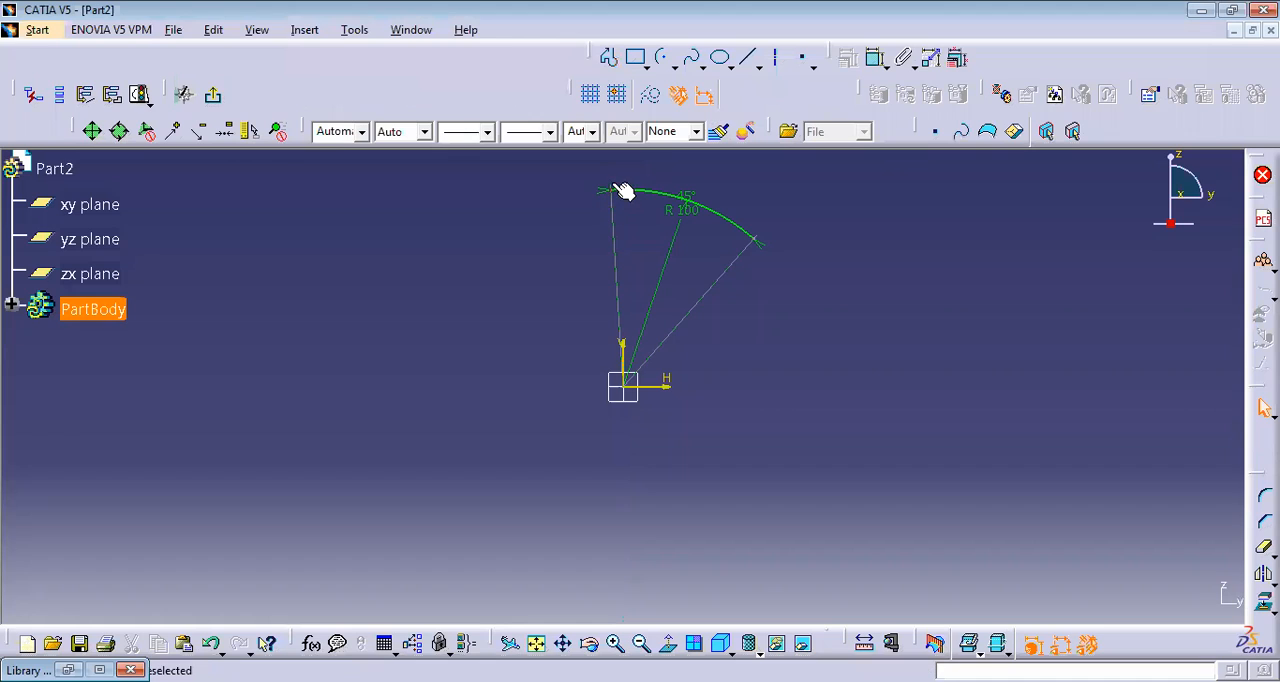
{"action": "left_click", "coordinate": [610, 58]}
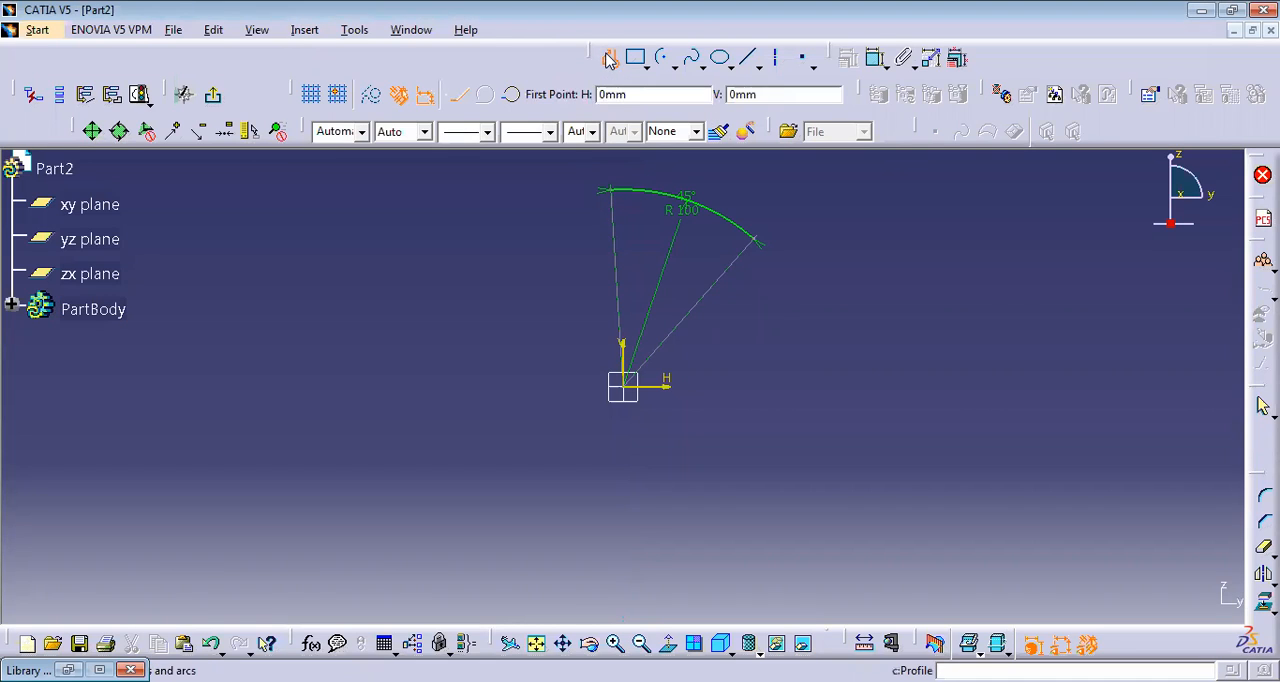
{"action": "left_click", "coordinate": [611, 190]}
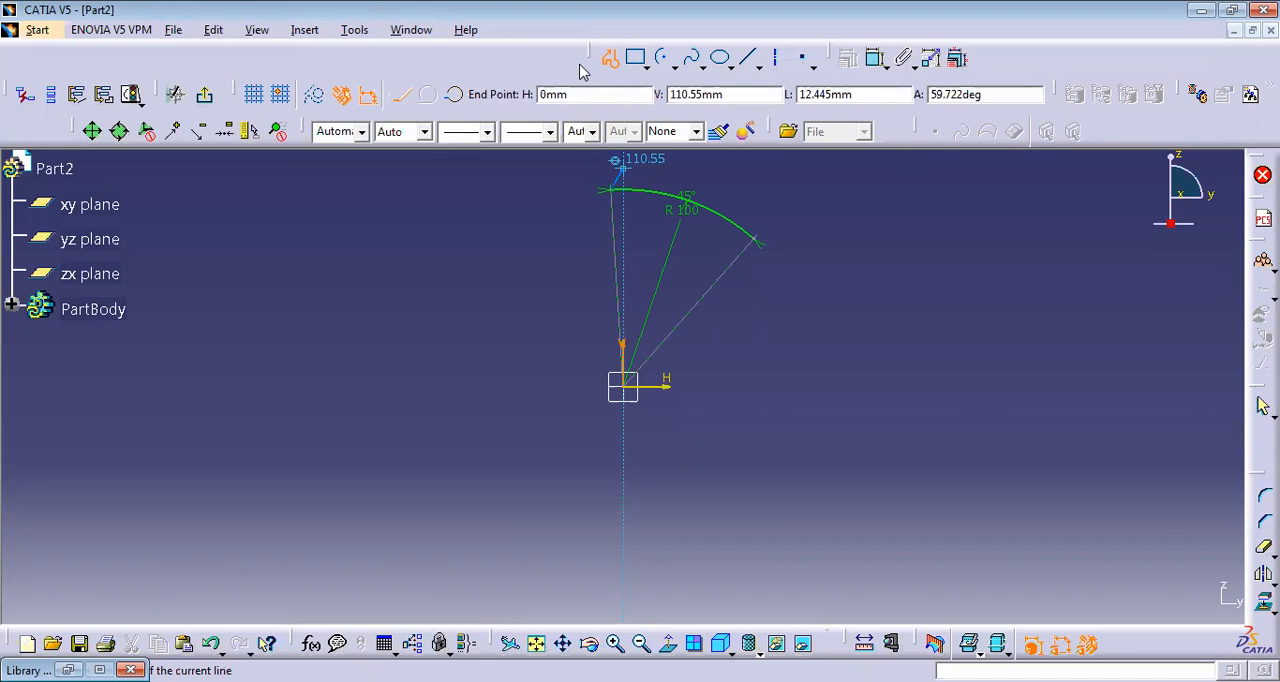
{"action": "left_click", "coordinate": [636, 251]}
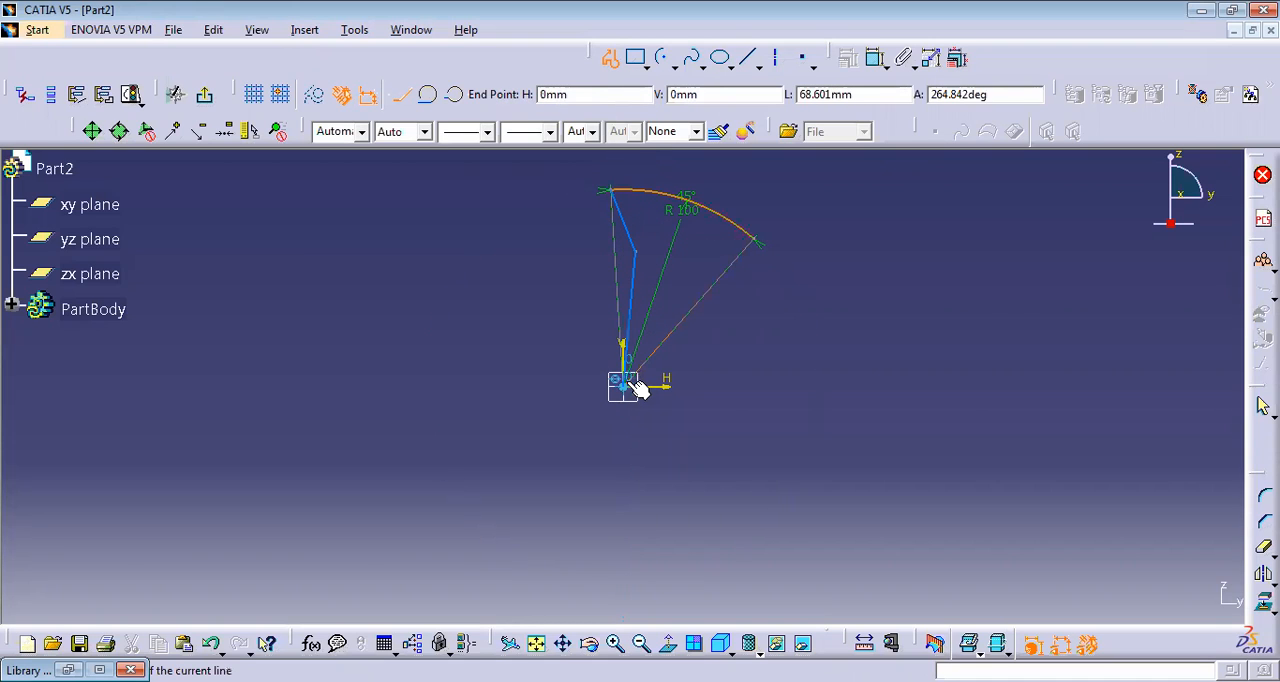
{"action": "left_click", "coordinate": [624, 386]}
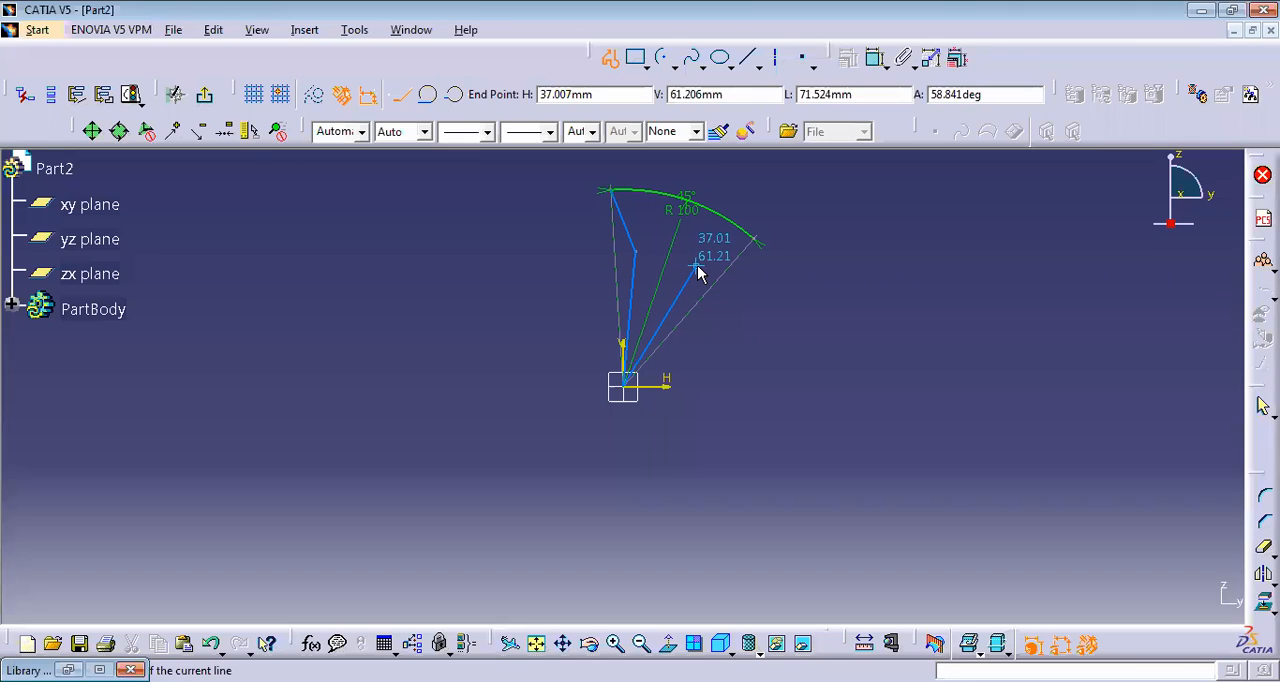
{"action": "double_click", "coordinate": [692, 270]}
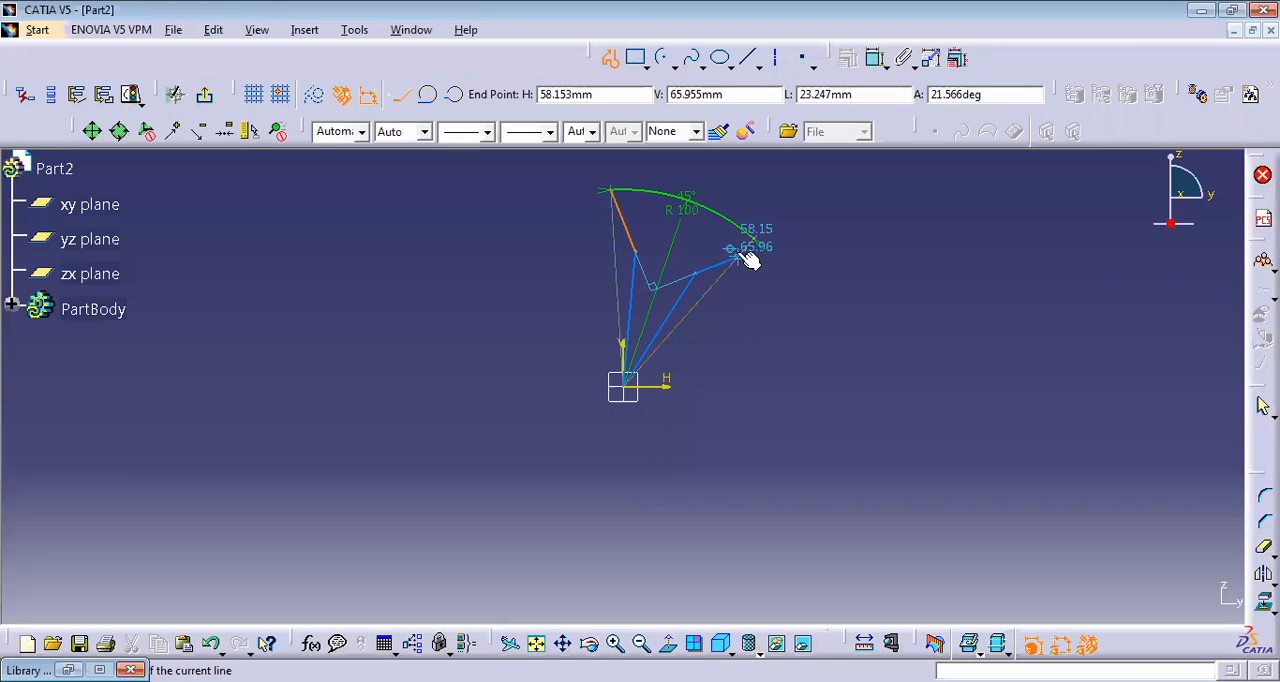
{"action": "left_click", "coordinate": [752, 238]}
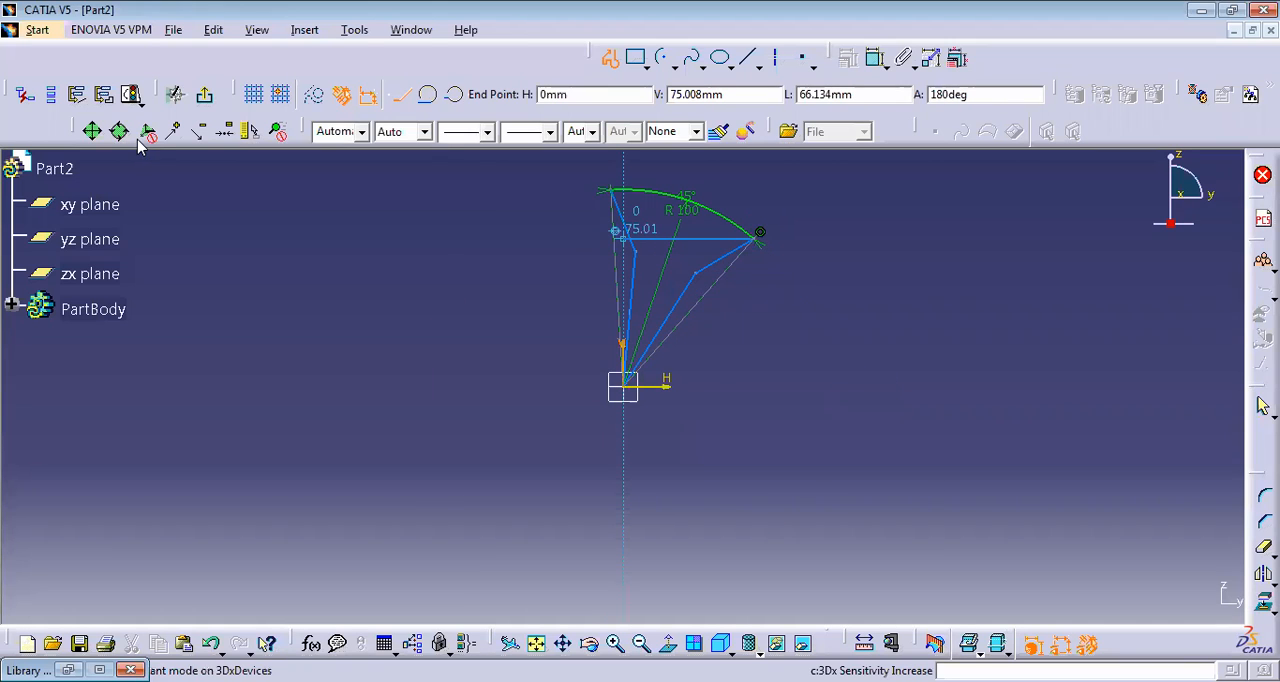
{"action": "left_click", "coordinate": [206, 95]}
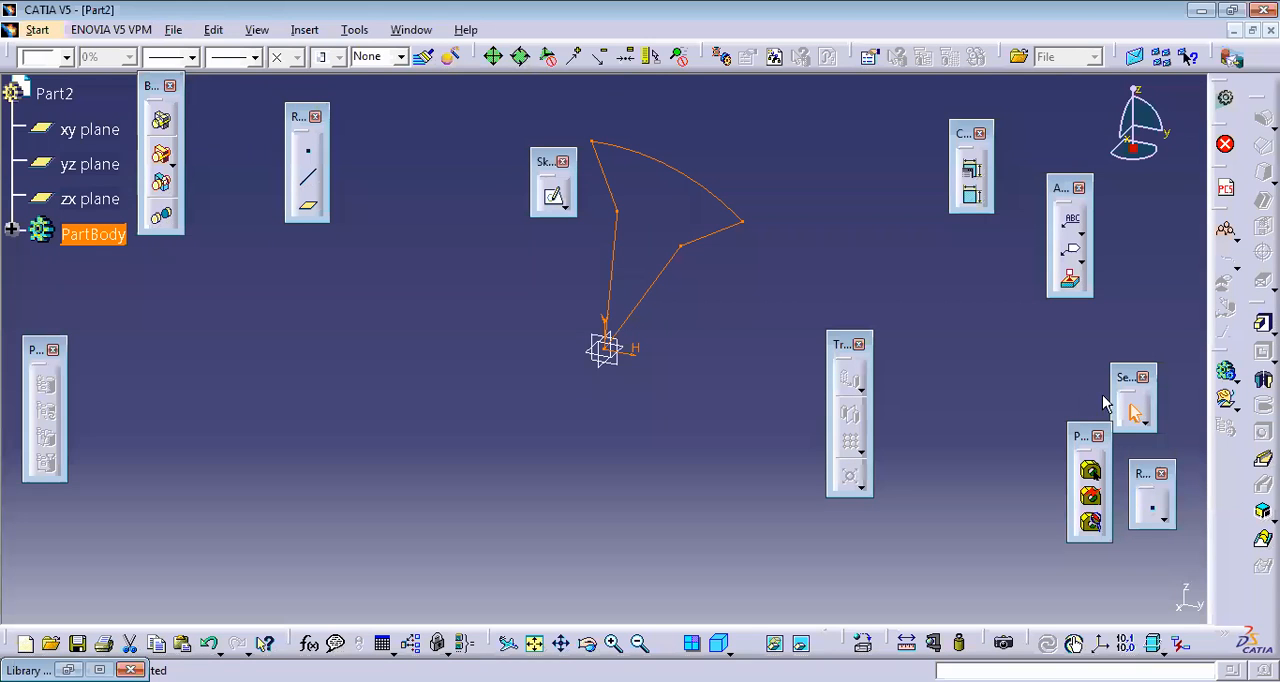
Step: Pad the closed sketch profile to a length of 20 mm
{"action": "left_click", "coordinate": [1262, 322]}
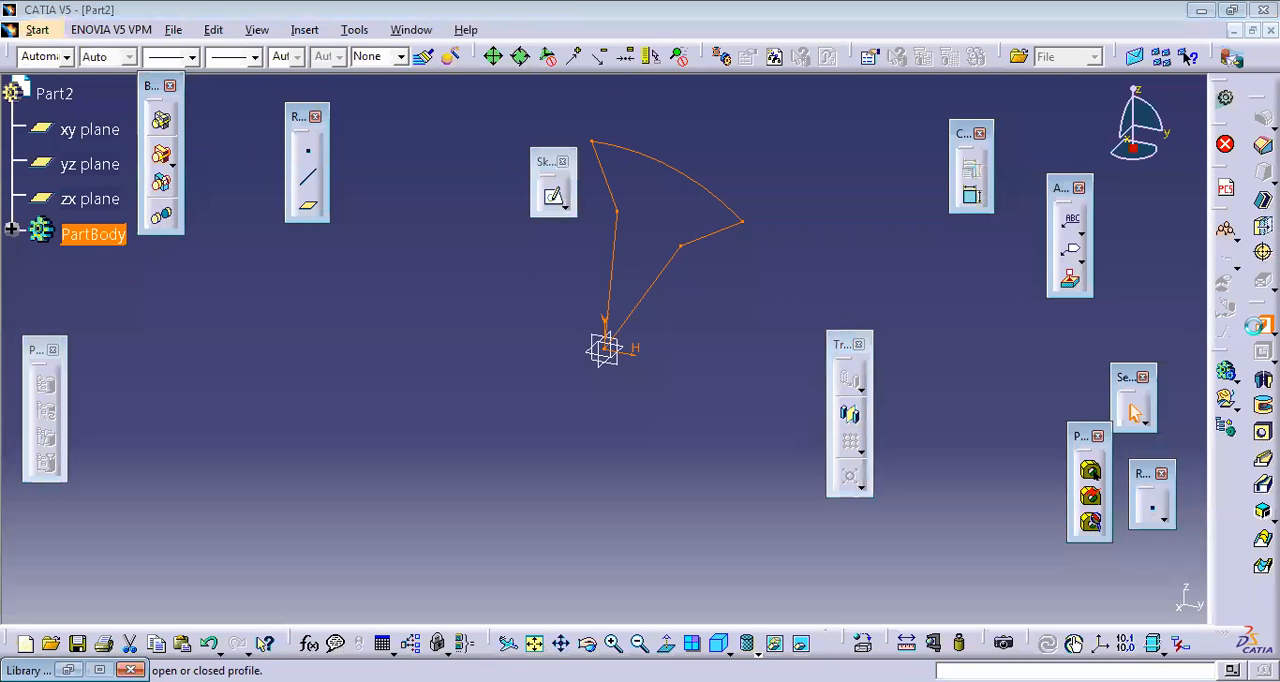
{"action": "left_click", "coordinate": [1158, 597]}
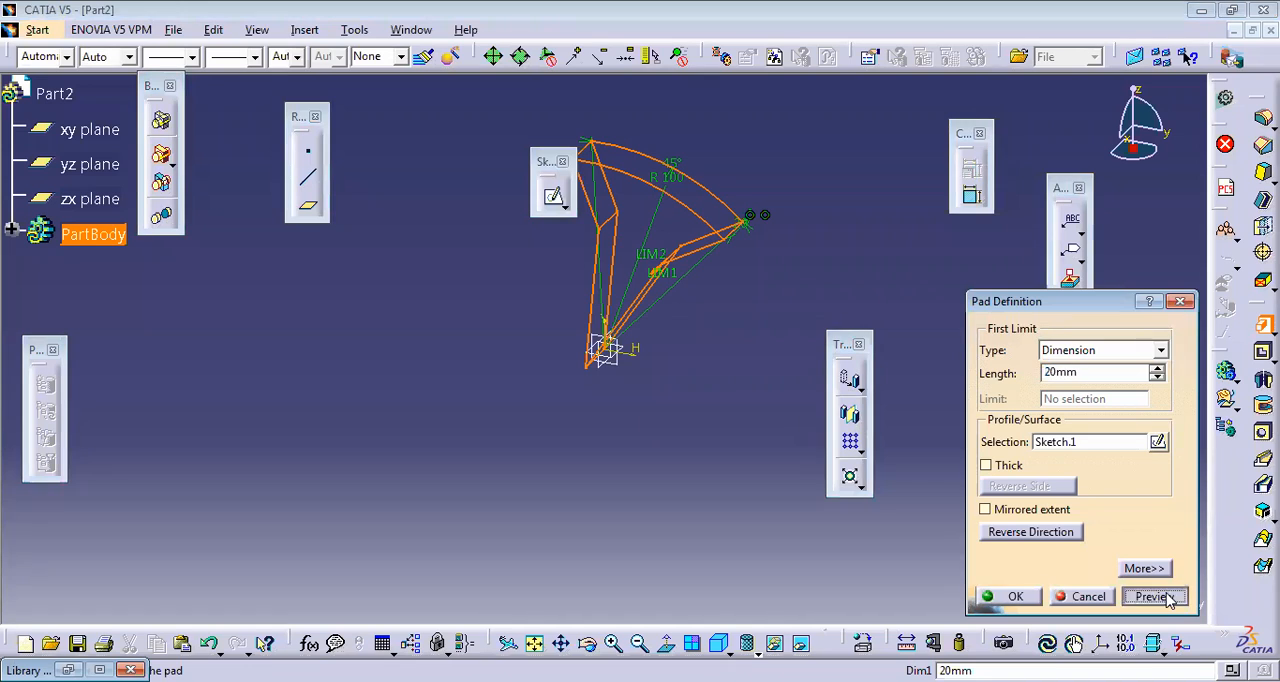
{"action": "left_click", "coordinate": [990, 596]}
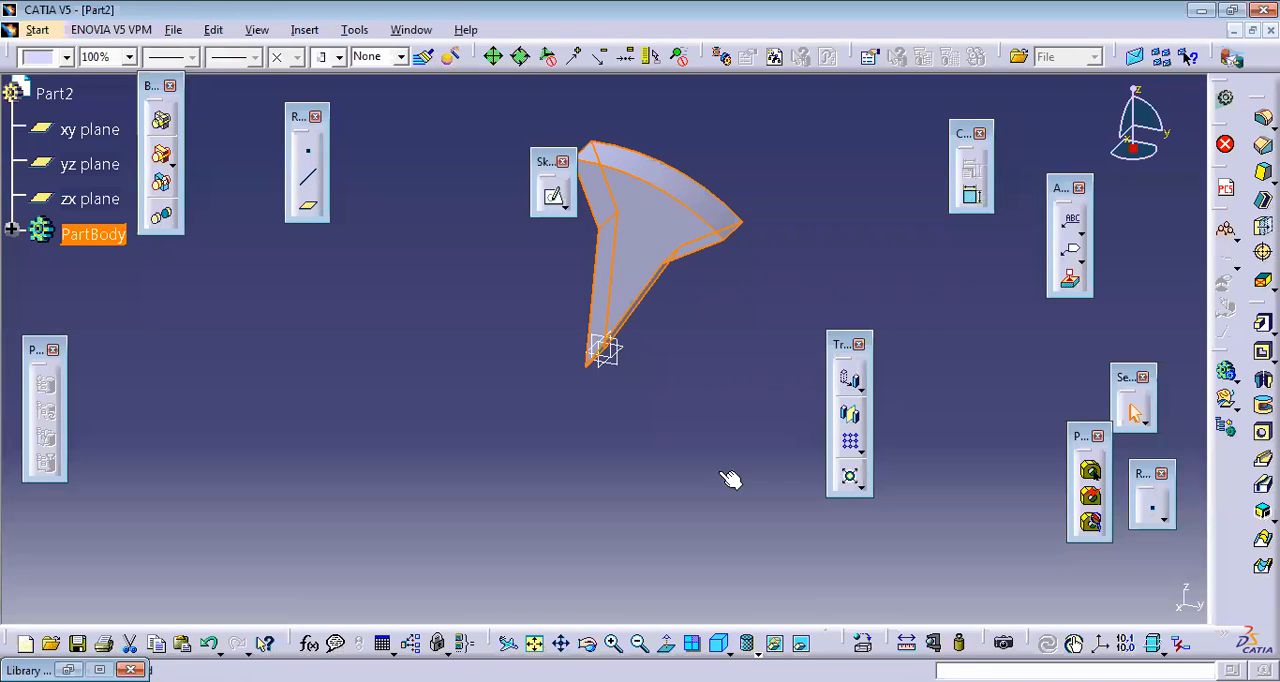
Step: Create a circular pattern of the pad with 8 instances at 45° angular spacing, using the yz plane as reference element
{"action": "left_click", "coordinate": [648, 232]}
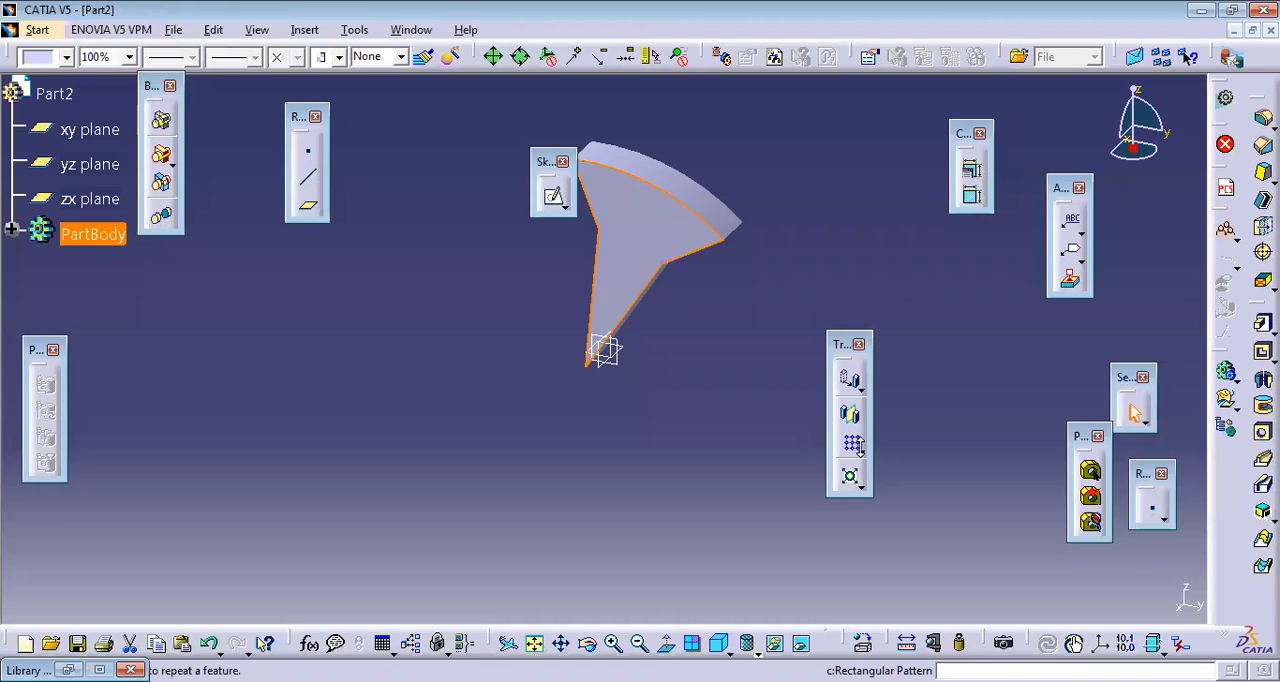
{"action": "left_click", "coordinate": [859, 449]}
{"action": "left_click", "coordinate": [912, 466]}
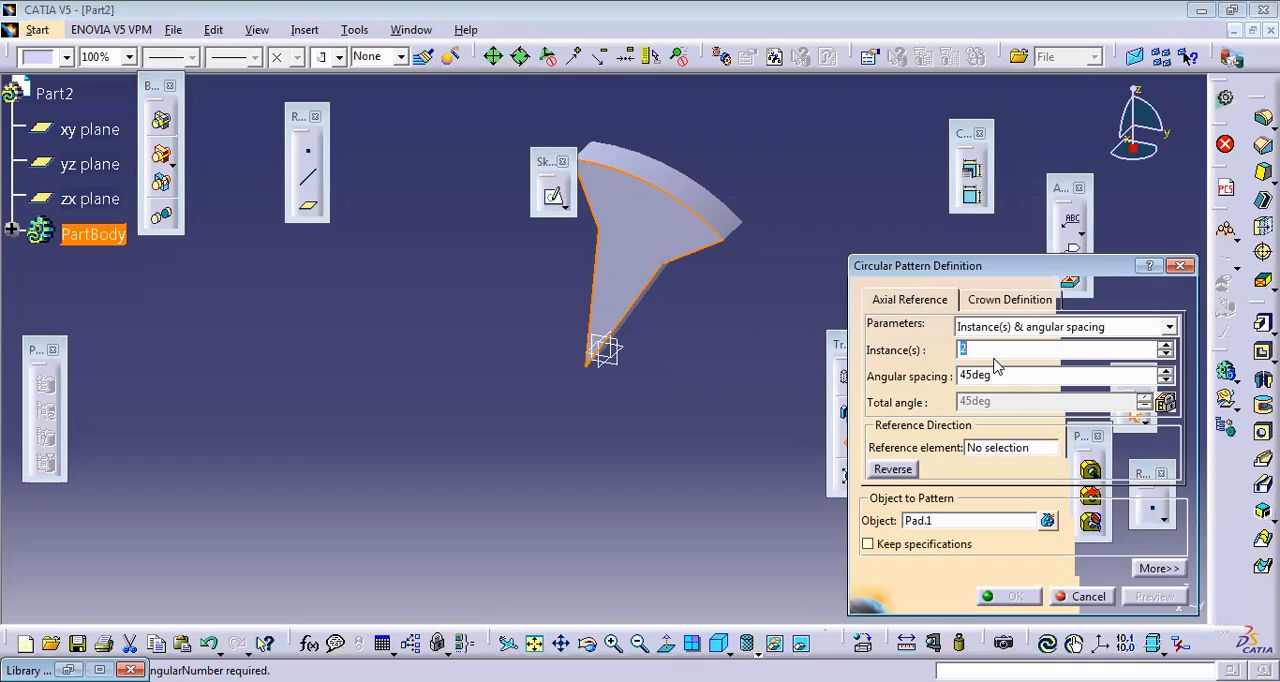
{"action": "key", "text": "BackSpace"}
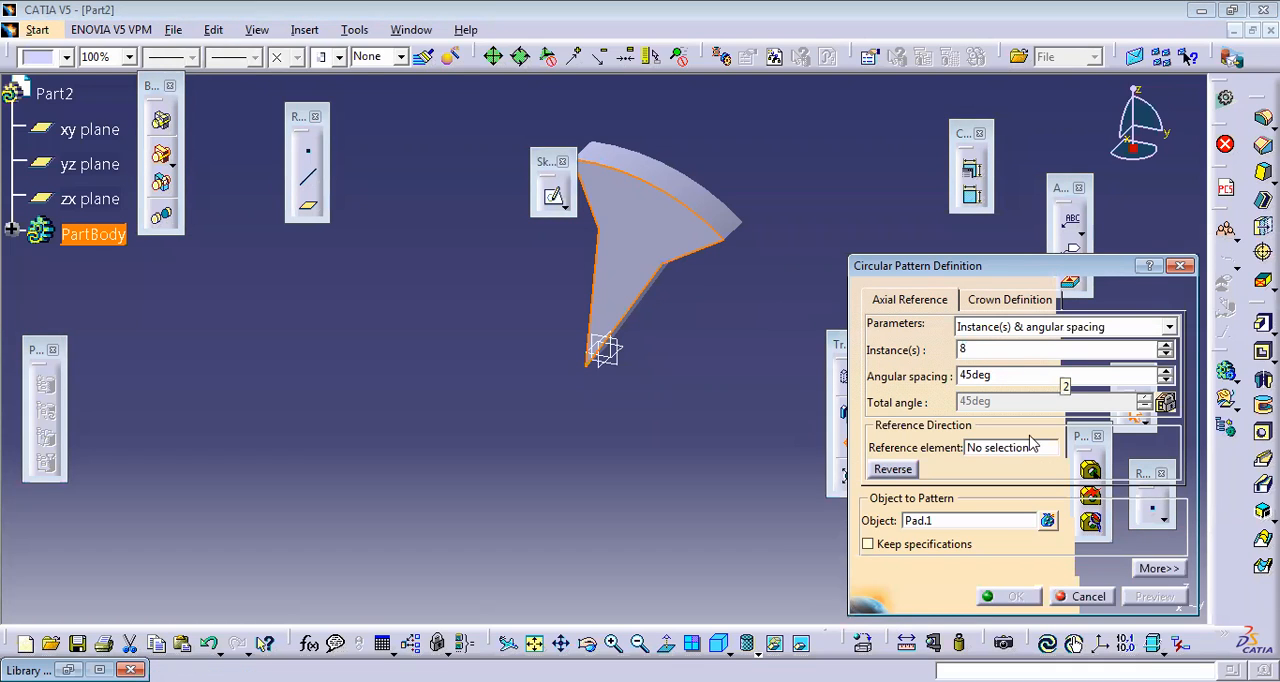
{"action": "left_click", "coordinate": [988, 448]}
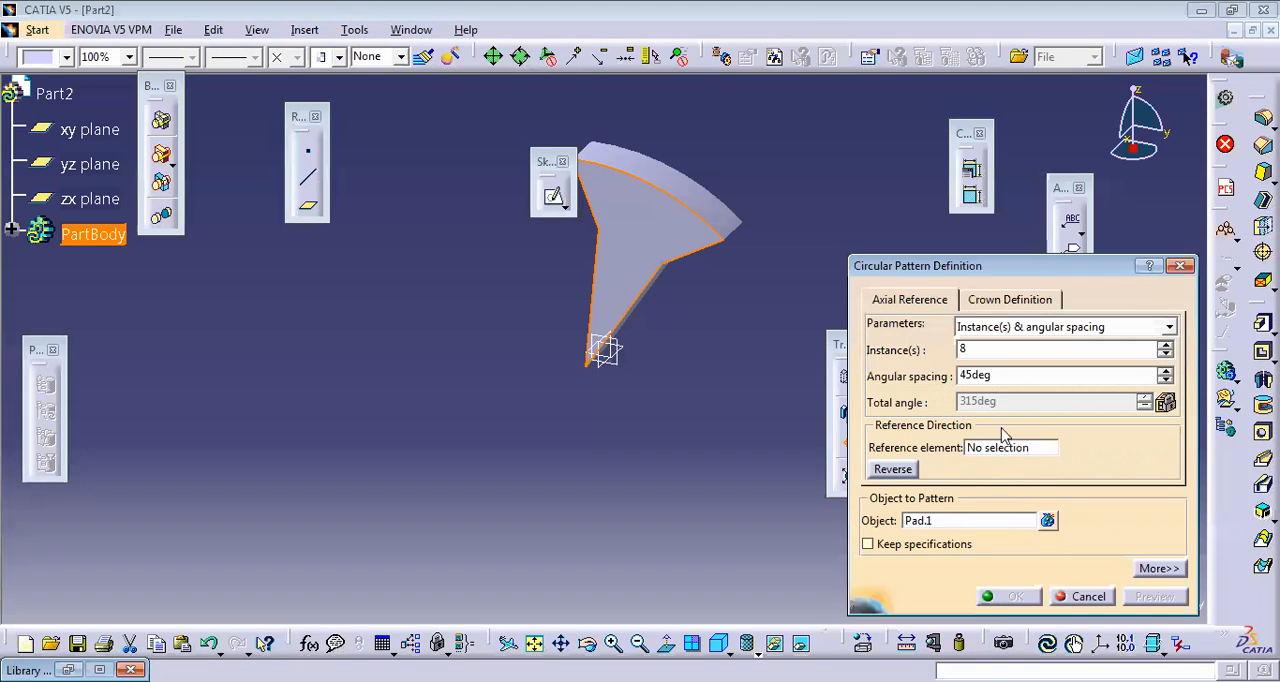
{"action": "left_click", "coordinate": [1000, 449]}
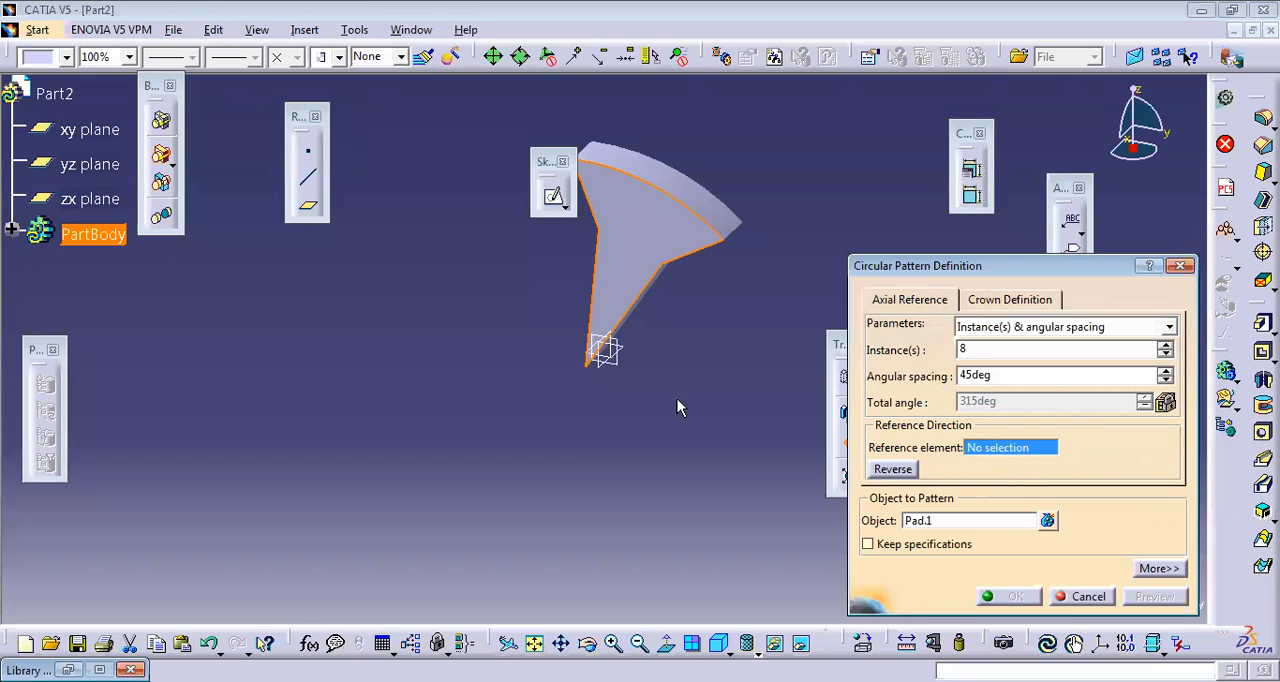
{"action": "left_click", "coordinate": [606, 351]}
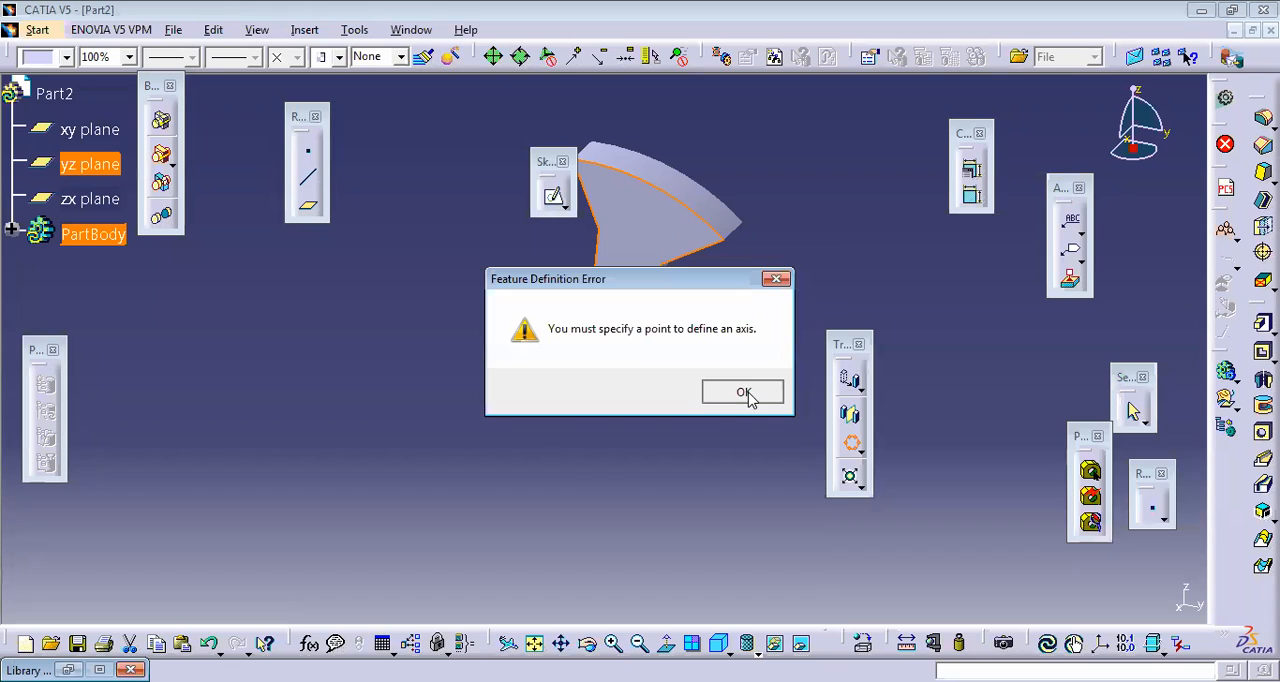
{"action": "left_click", "coordinate": [746, 391]}
{"action": "left_click", "coordinate": [1150, 596]}
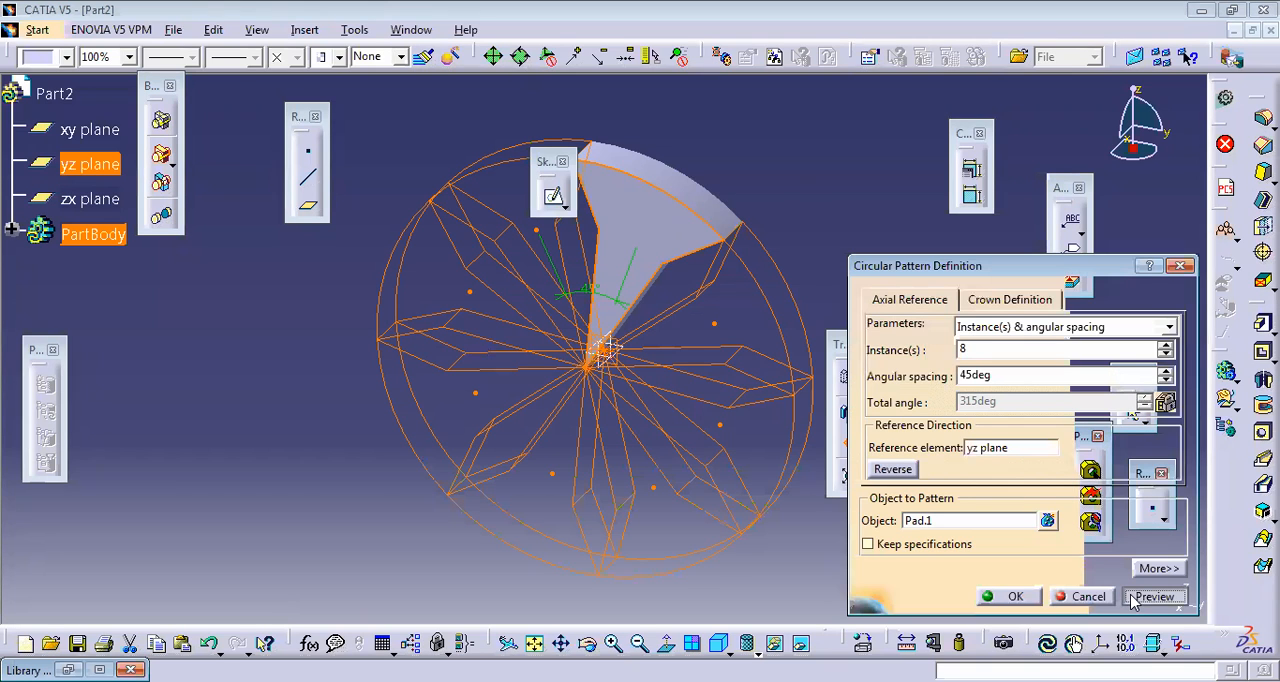
{"action": "left_click", "coordinate": [1005, 598]}
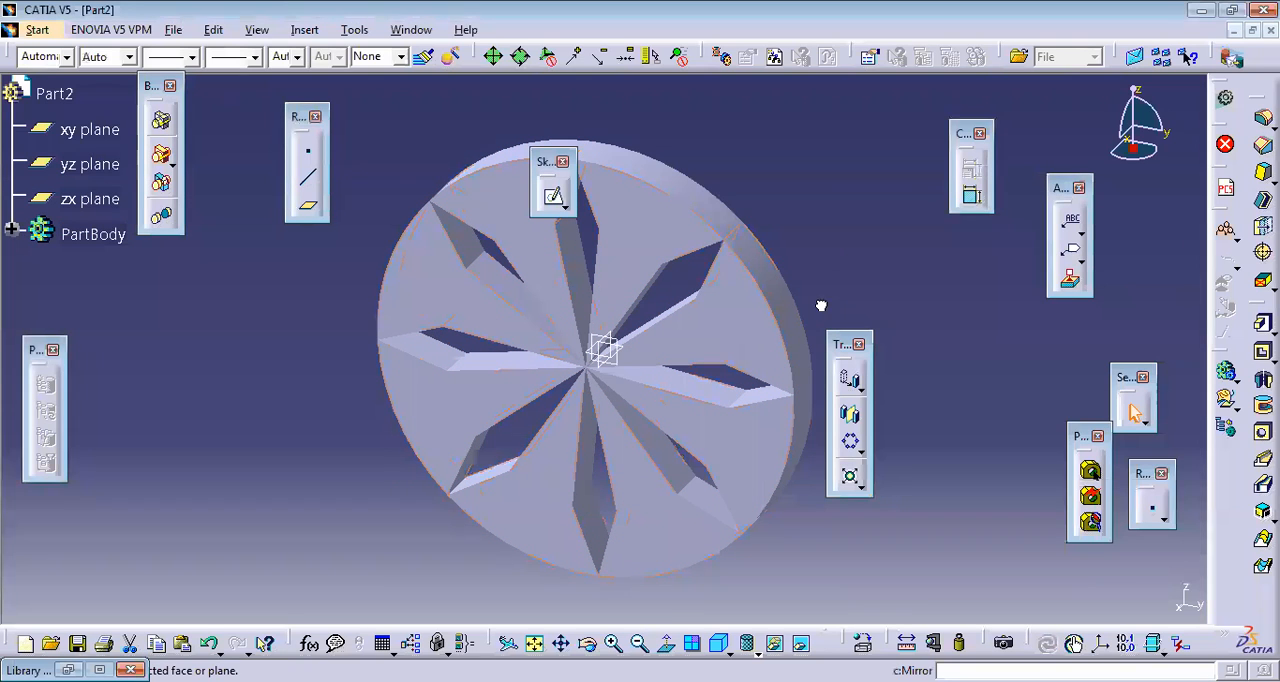
Step: Inspect the patterned wheel from another angle and undo the circular pattern
{"action": "left_click", "coordinate": [589, 642]}
{"action": "left_click_drag", "start_coordinate": [760, 263], "coordinate": [780, 213]}
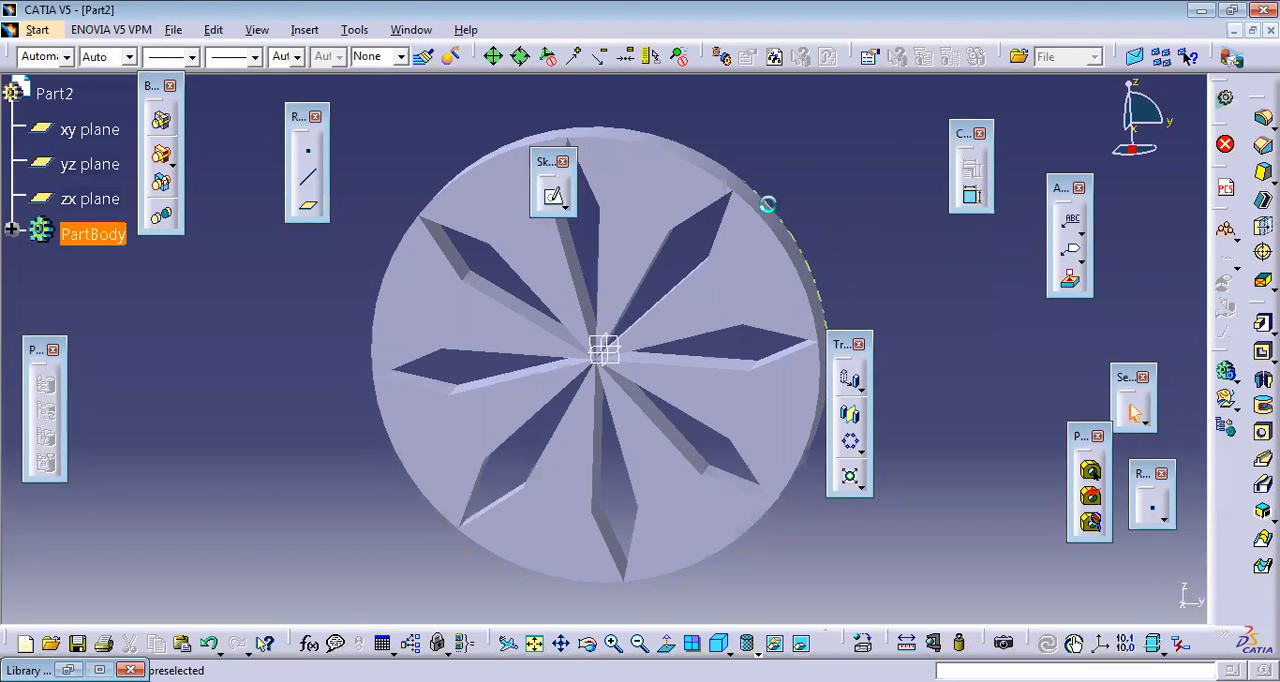
{"action": "left_click", "coordinate": [775, 205]}
{"action": "key", "text": "ctrl+z"}
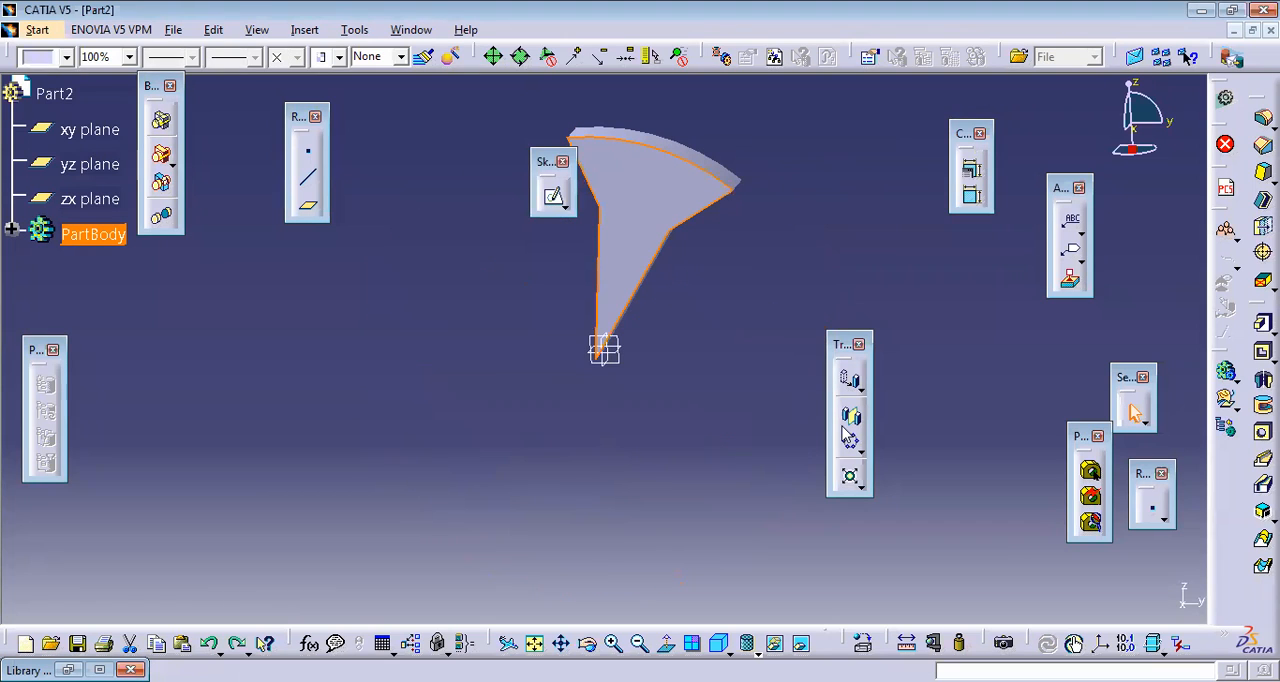
Step: Set up and preview a rectangular pattern of the pad with 10 instances at 20 mm spacing, using the pad's face as reference element
{"action": "left_click", "coordinate": [880, 470]}
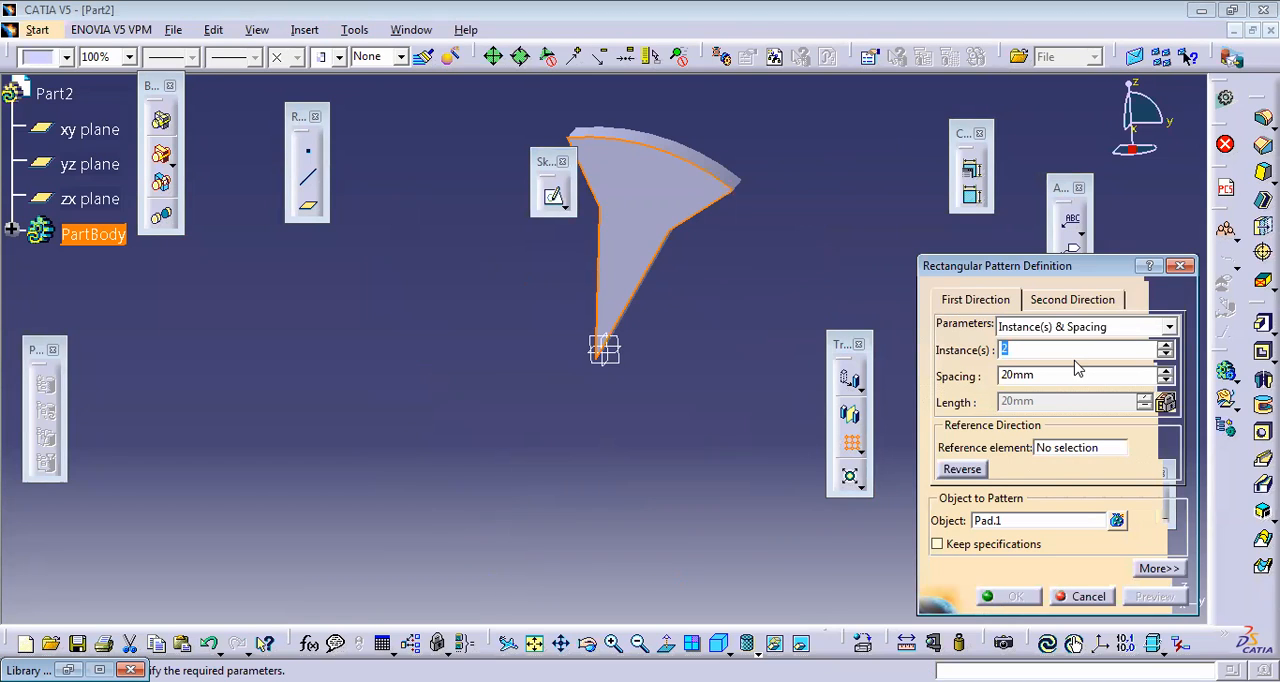
{"action": "type", "text": "10"}
{"action": "left_click", "coordinate": [1045, 448]}
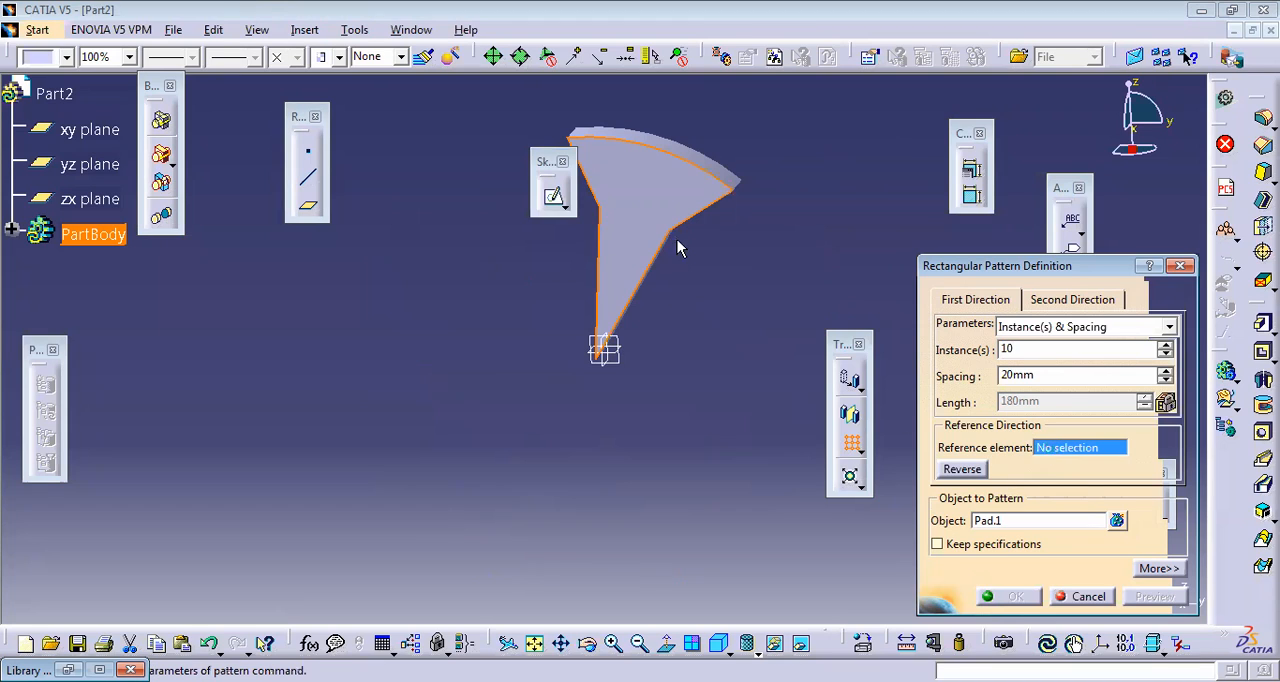
{"action": "left_click", "coordinate": [627, 216]}
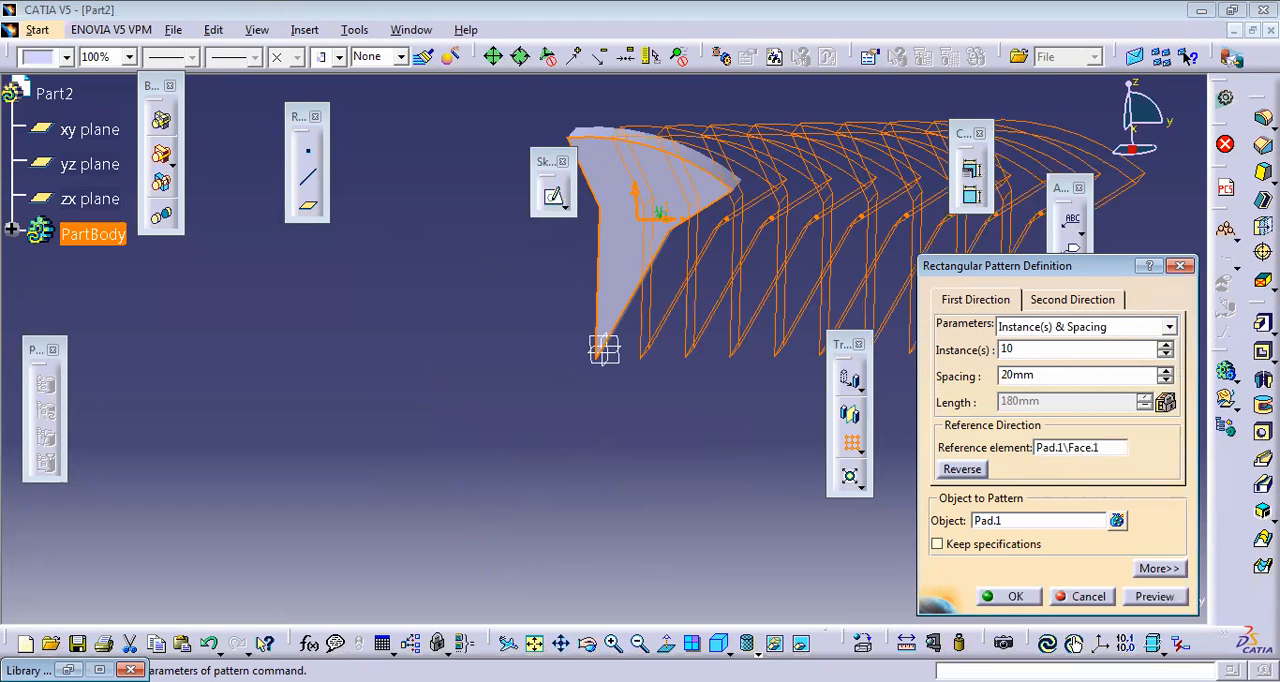
{"action": "left_click", "coordinate": [1153, 598]}
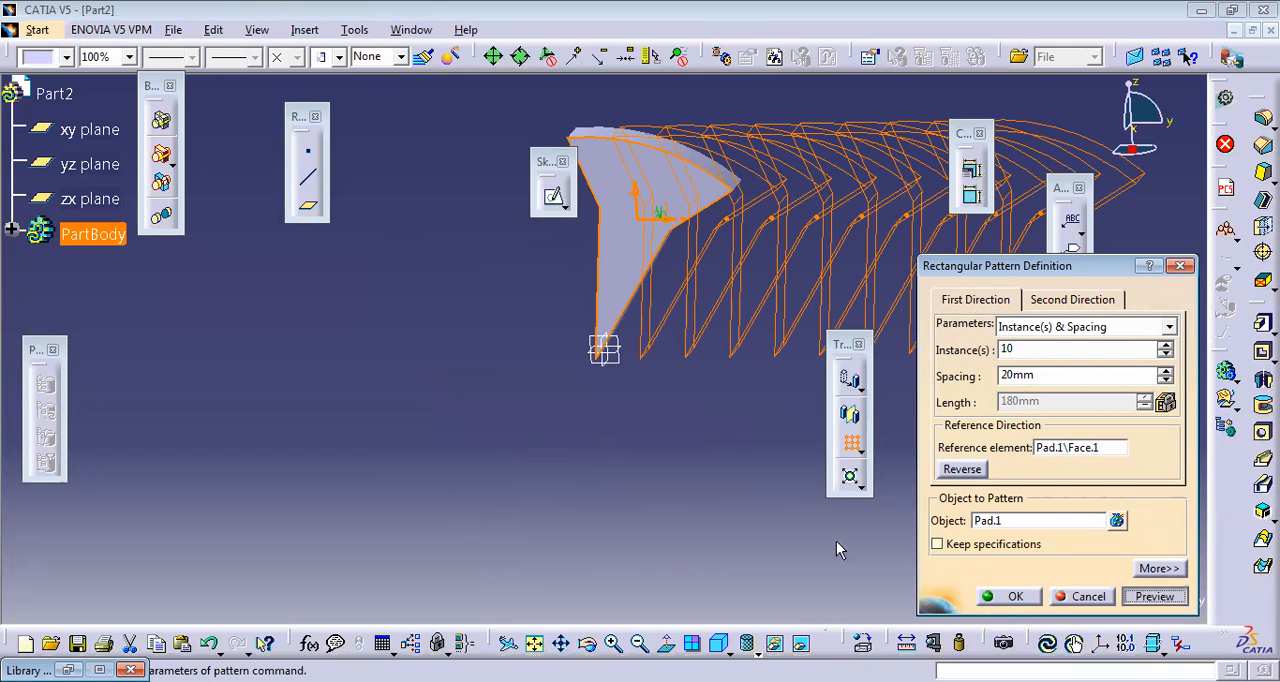
Step: Inspect the rectangular pattern from an oblique angle, reverse its direction and preview it
{"action": "left_click", "coordinate": [587, 643]}
{"action": "left_click_drag", "start_coordinate": [709, 298], "coordinate": [820, 280]}
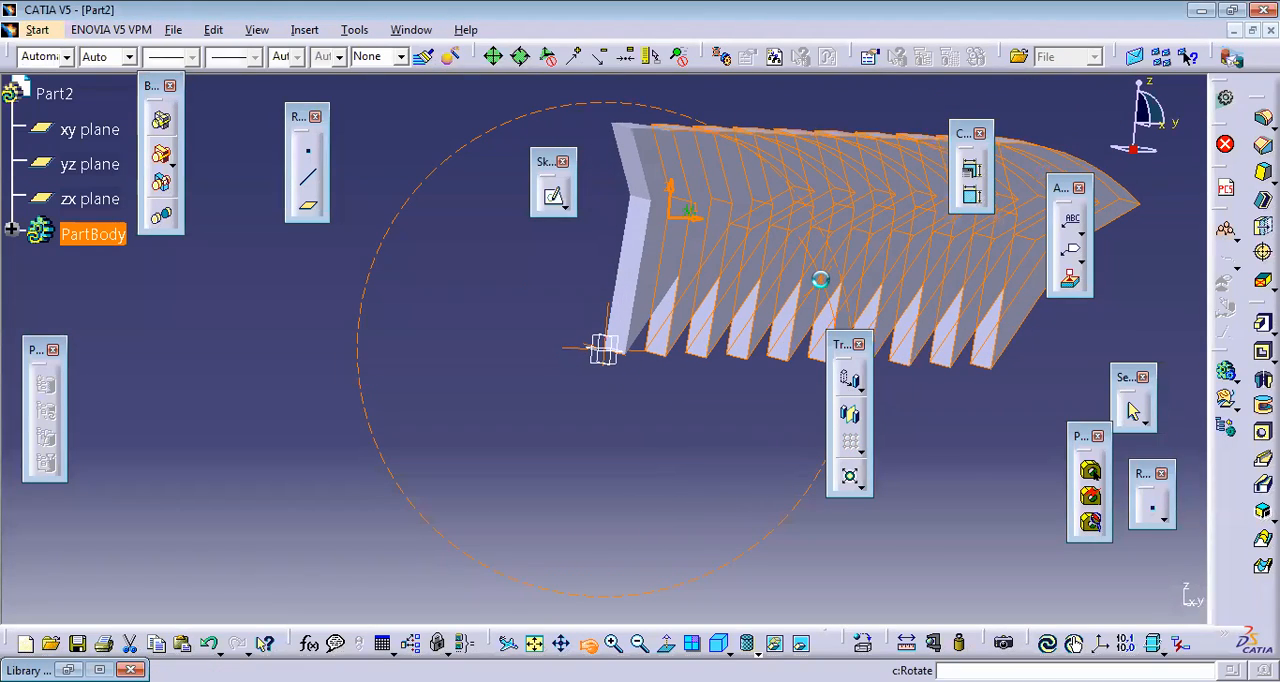
{"action": "left_click", "coordinate": [967, 476]}
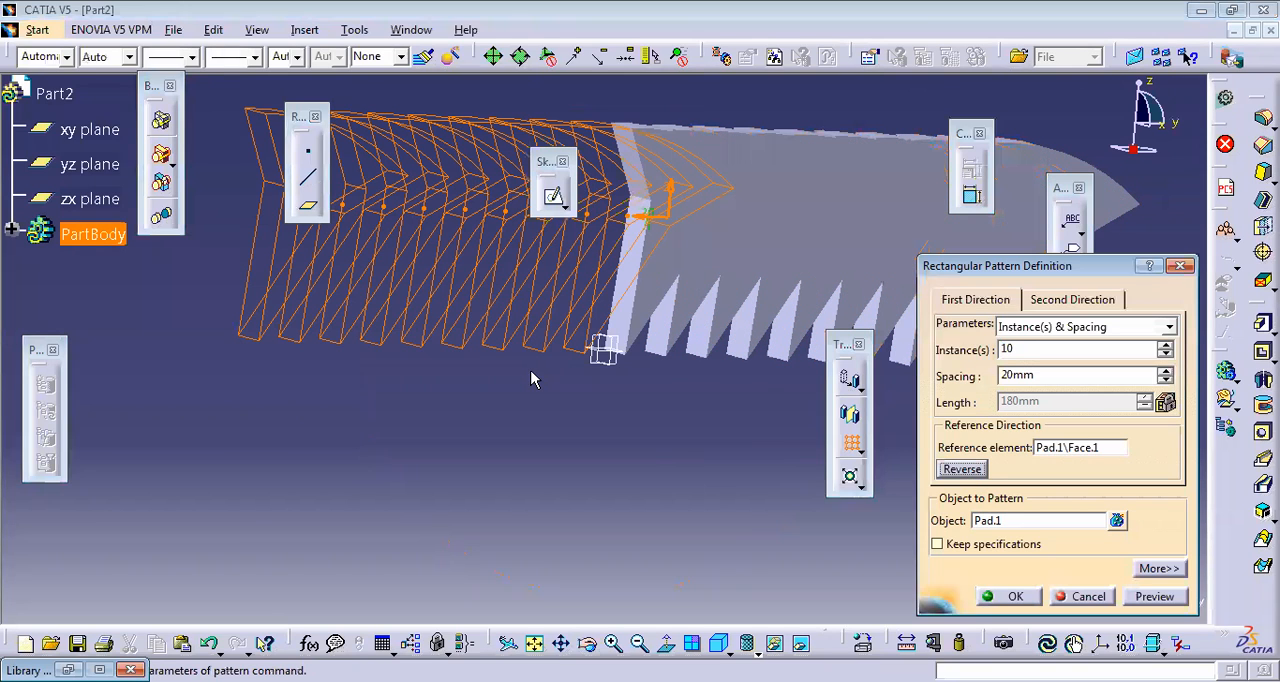
{"action": "left_click", "coordinate": [1155, 597]}
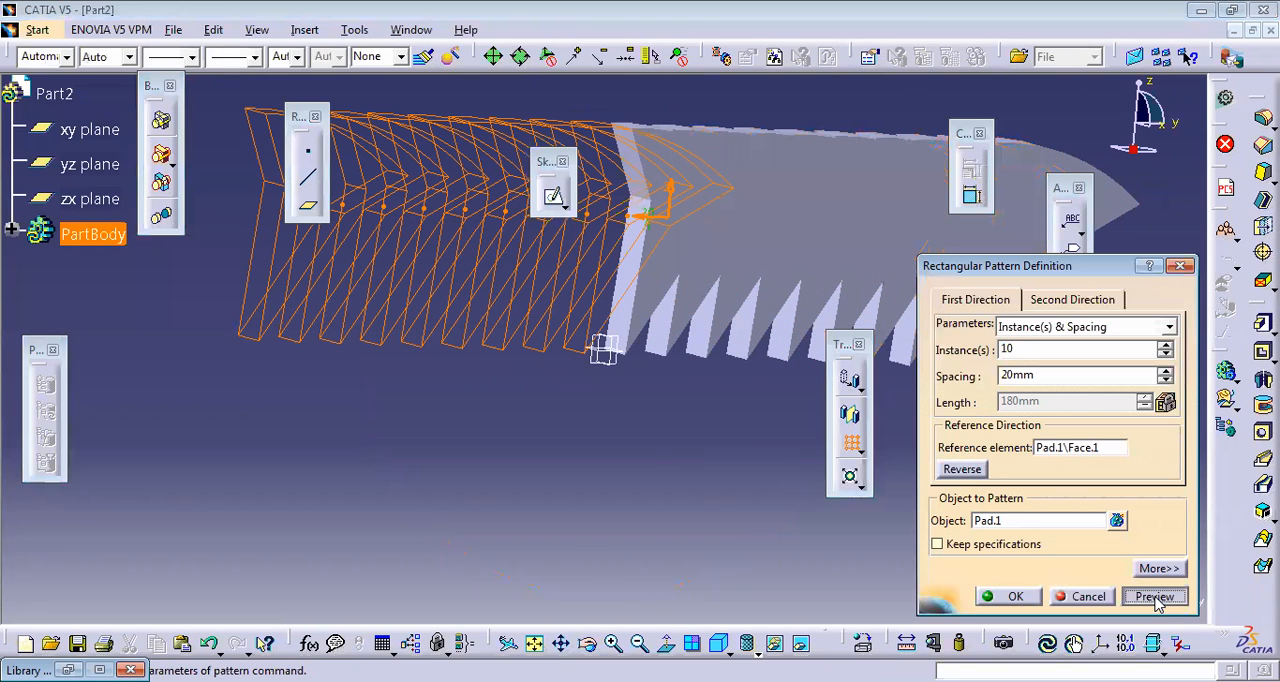
{"action": "left_click", "coordinate": [855, 483]}
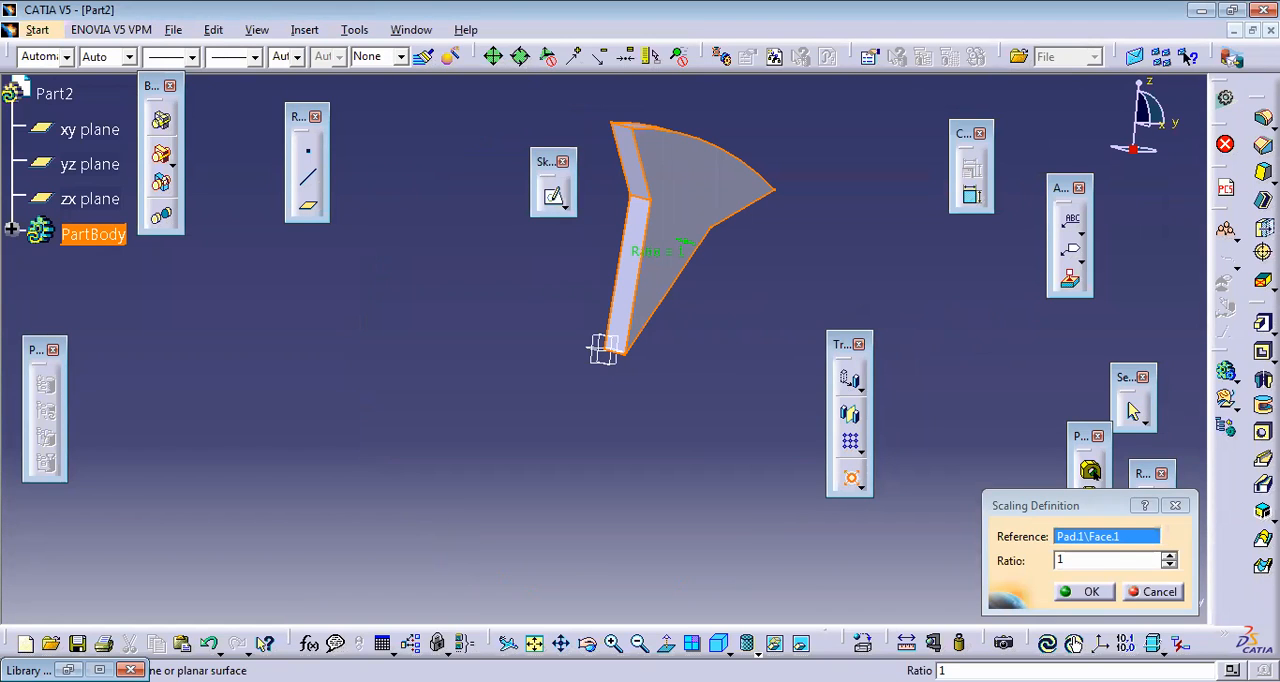
{"action": "left_click", "coordinate": [1263, 200]}
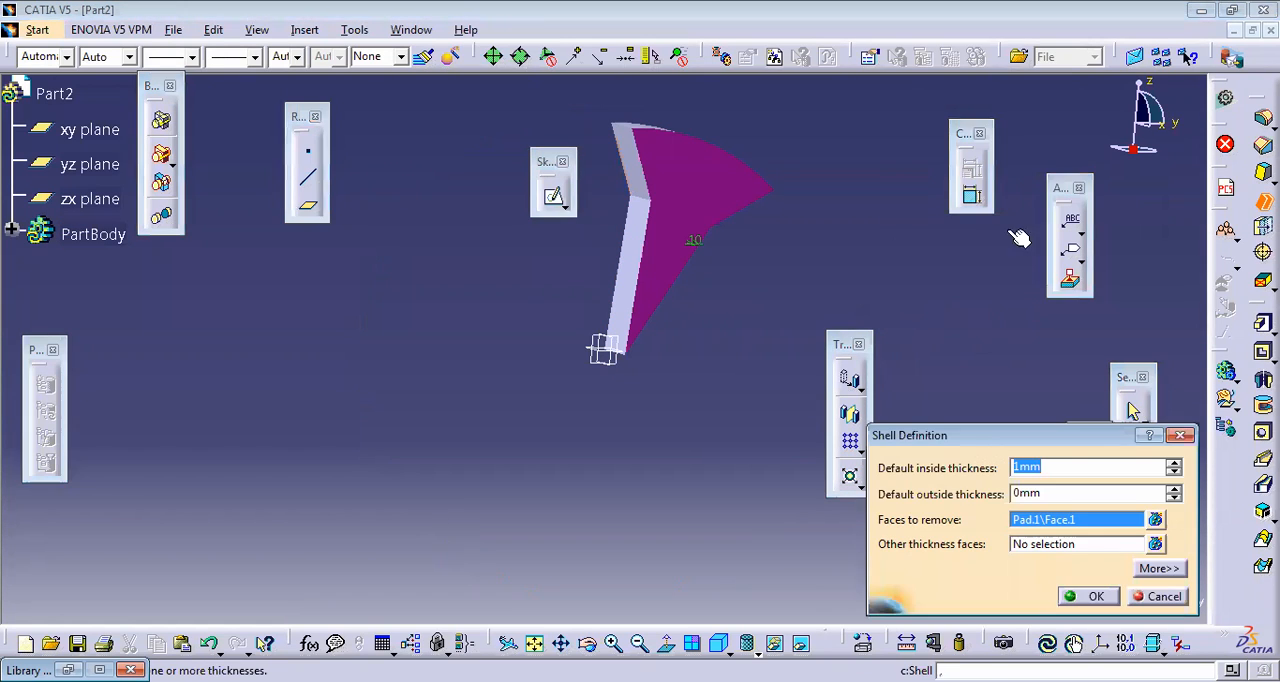
{"action": "left_click", "coordinate": [1177, 437]}
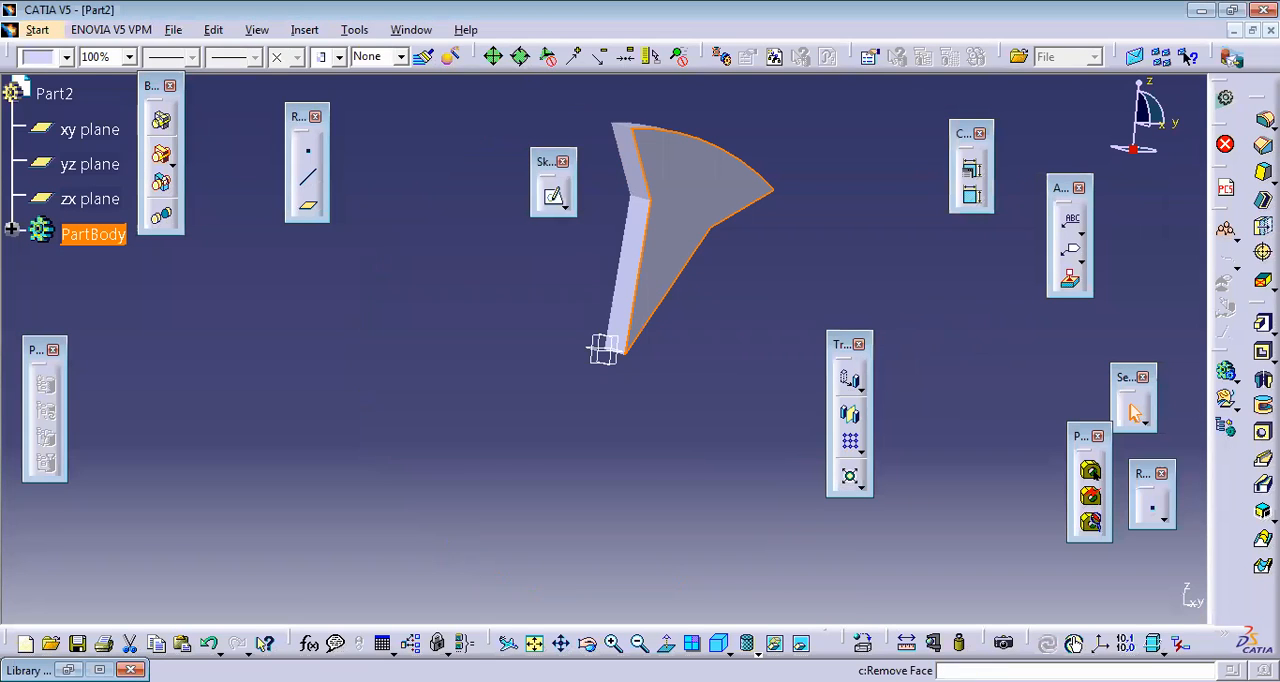
Step: Undock the dress-up features toolbar and place it in the modelling area beside the reference elements toolbar
{"action": "left_click_drag", "start_coordinate": [1262, 120], "coordinate": [358, 176]}
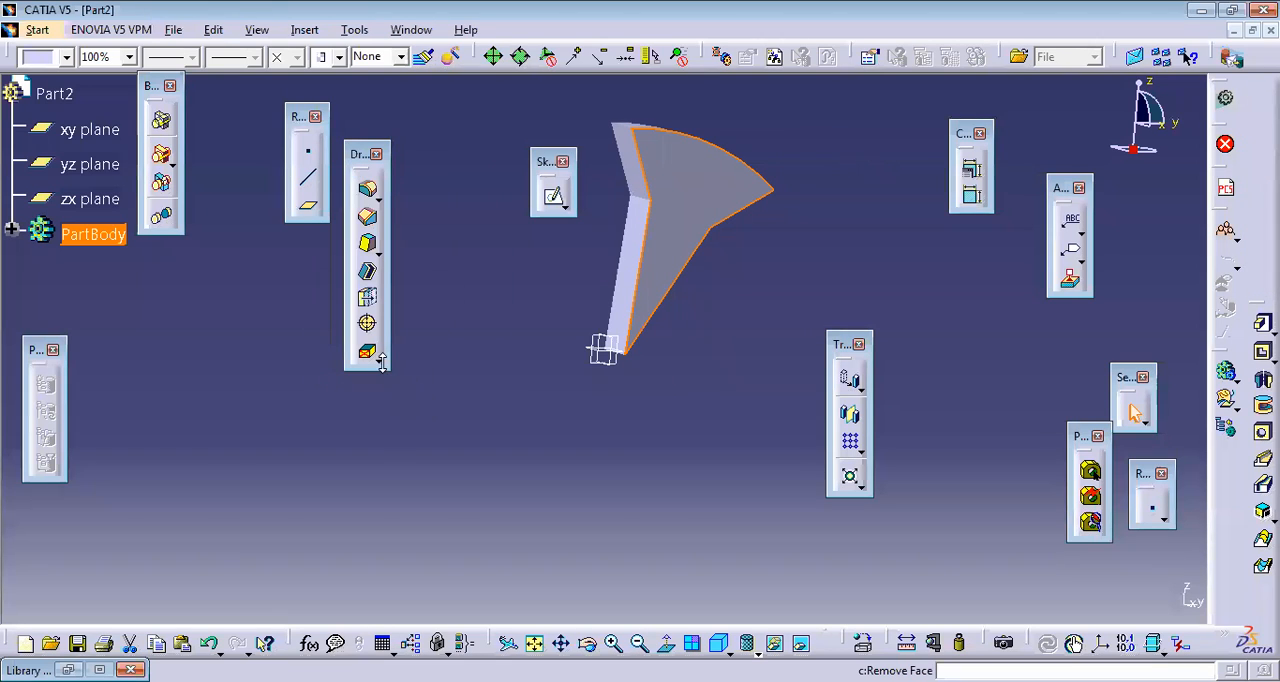
Step: Try deleting the wedge-shaped pad through its large face and undo the deletion
{"action": "left_click", "coordinate": [710, 222]}
{"action": "key", "text": "Delete"}
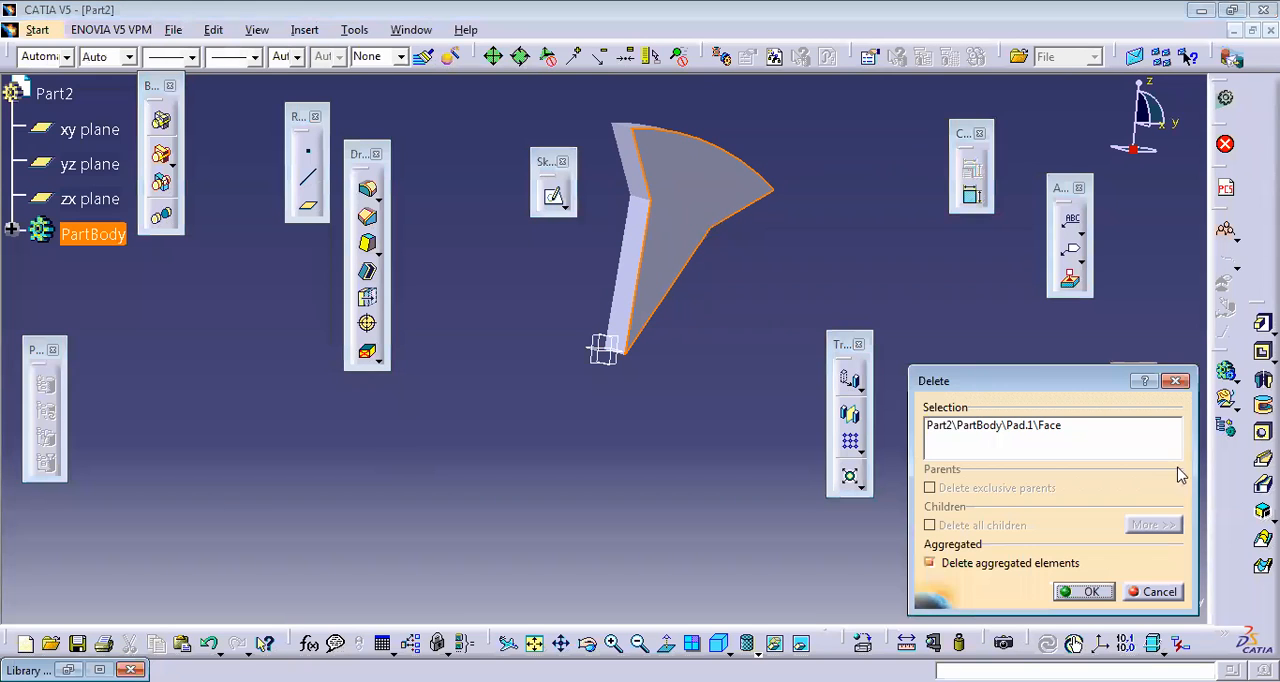
{"action": "left_click", "coordinate": [1088, 591]}
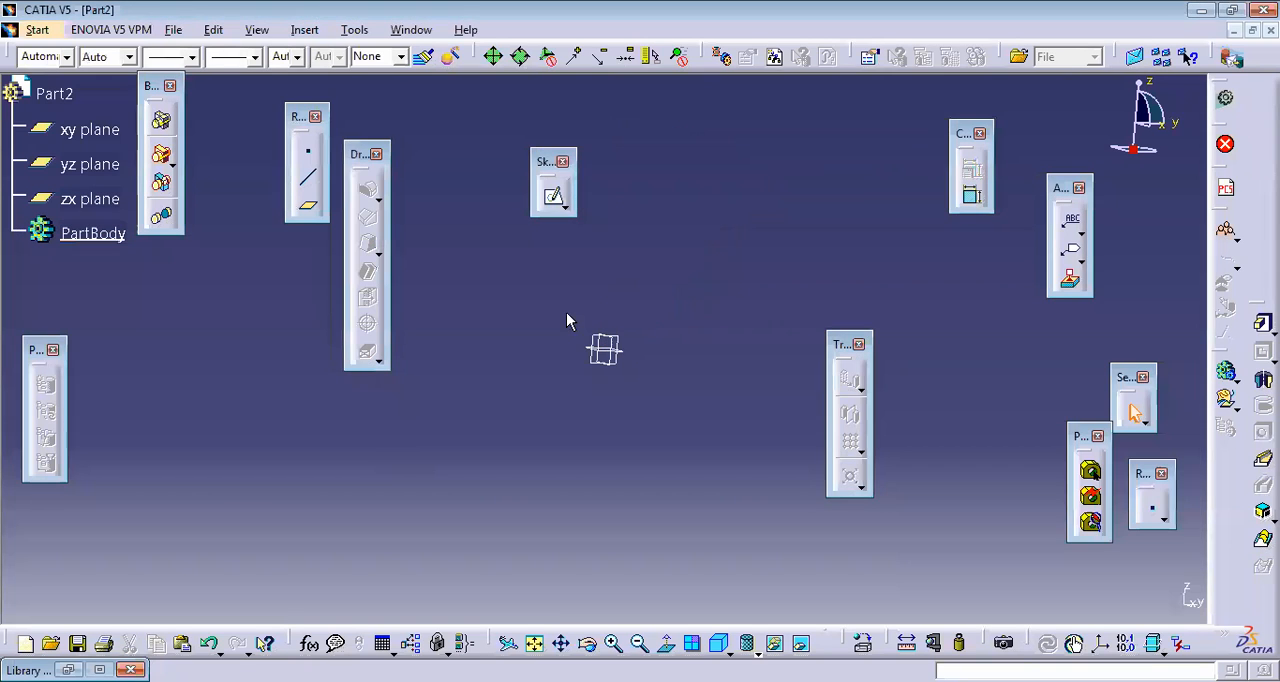
{"action": "key", "text": "ctrl+z"}
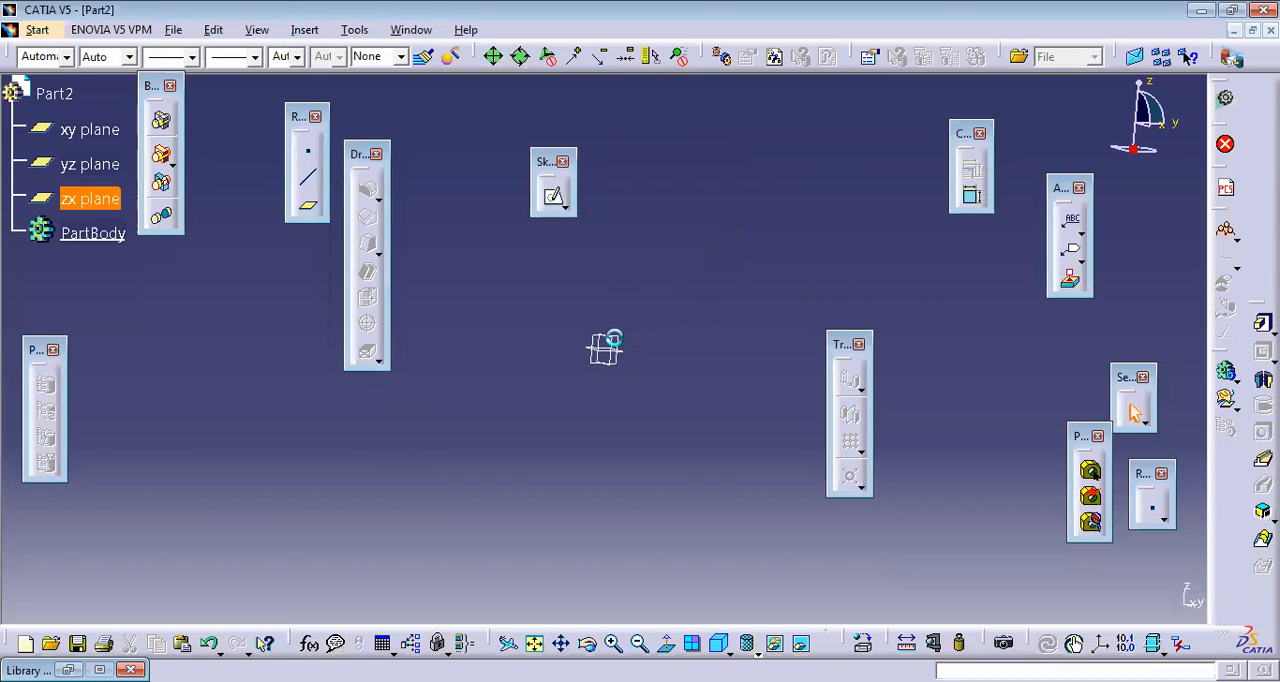
{"action": "left_click", "coordinate": [508, 239]}
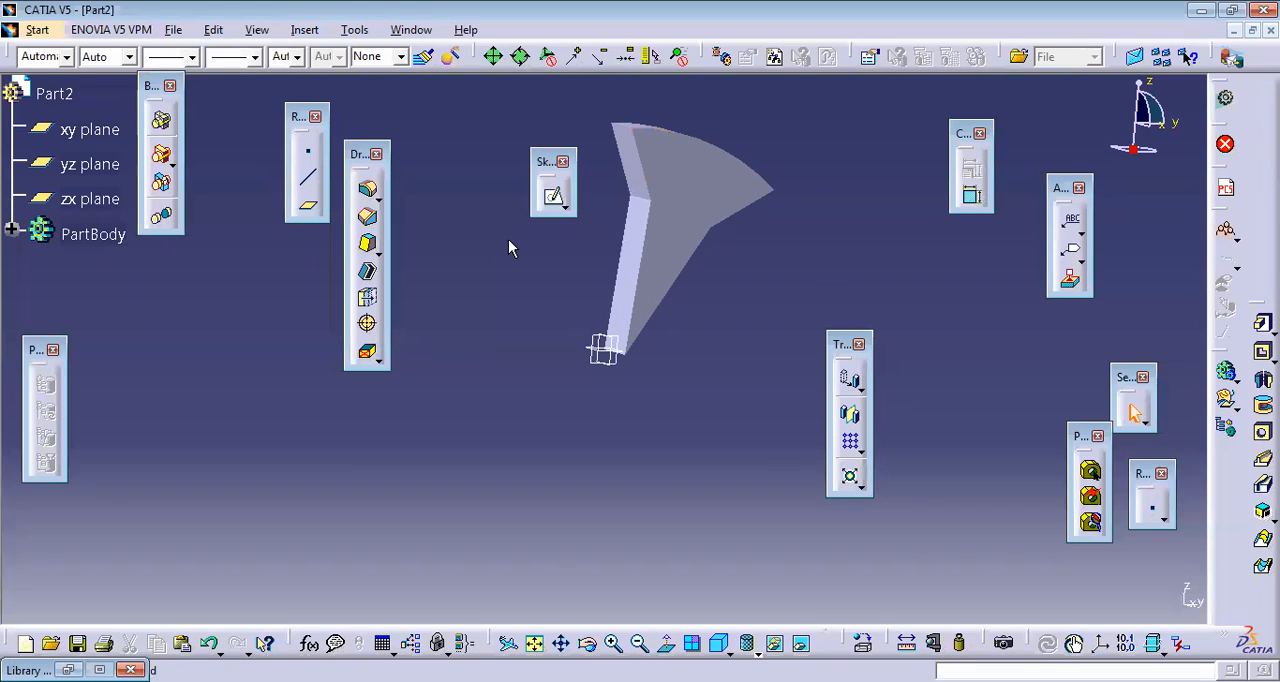
{"action": "left_click", "coordinate": [603, 343]}
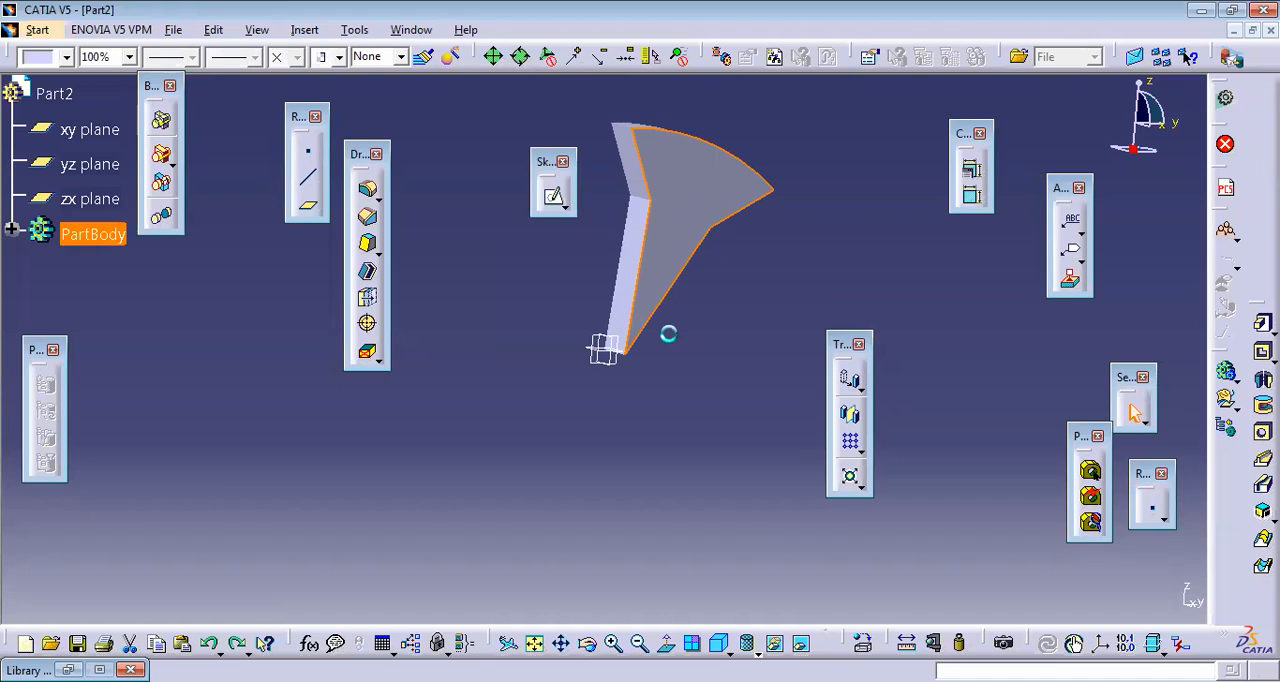
{"action": "key", "text": "Delete"}
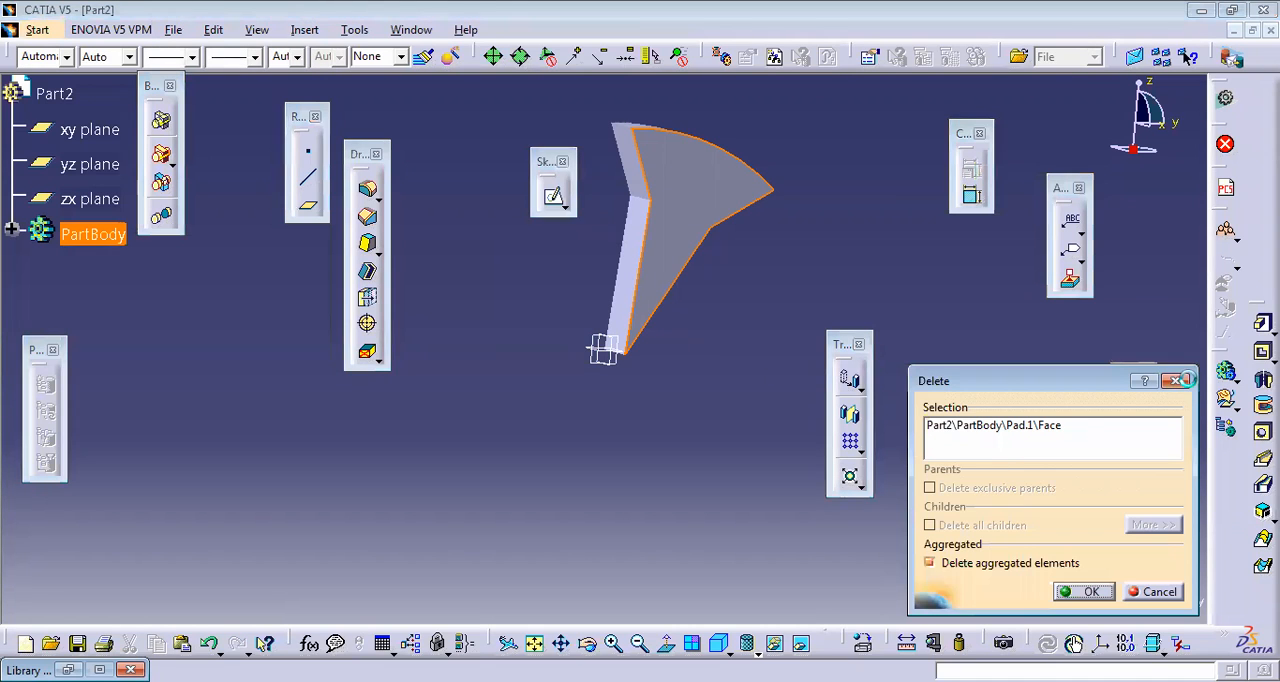
{"action": "left_click", "coordinate": [1181, 381]}
Step: Delete the wedge-shaped pad together with its aggregated elements
{"action": "left_click", "coordinate": [631, 212]}
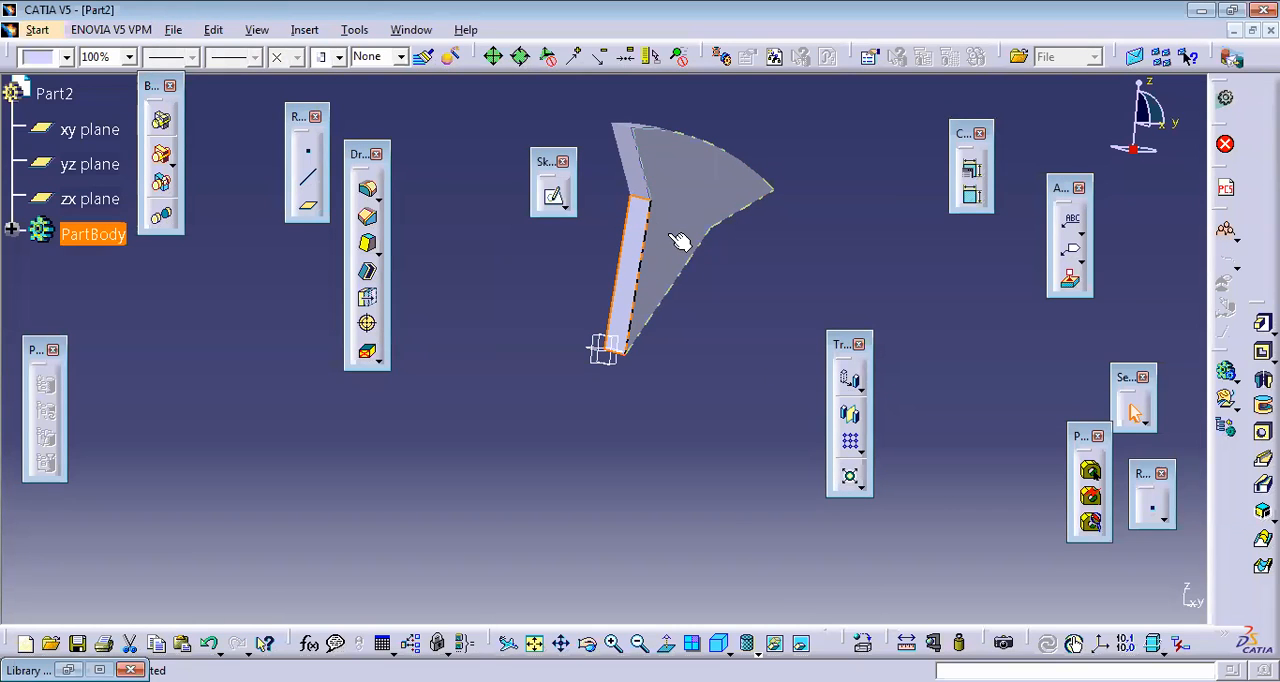
{"action": "key", "text": "Delete"}
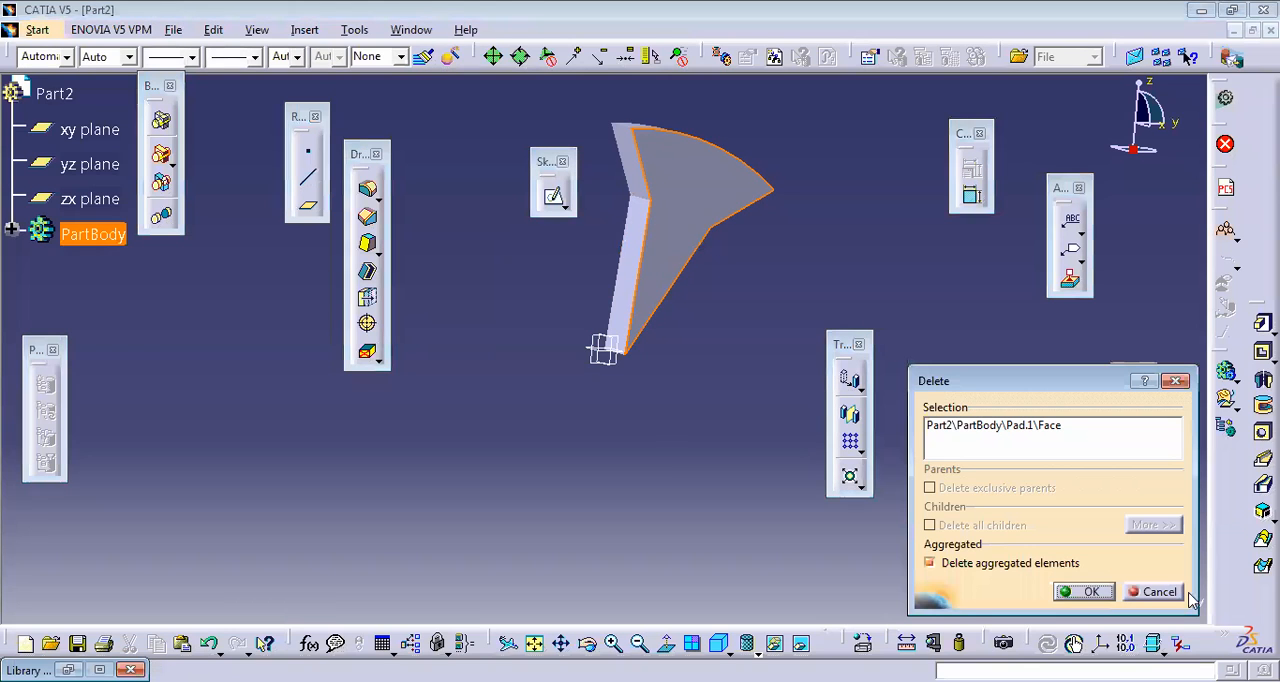
{"action": "left_click", "coordinate": [1063, 592]}
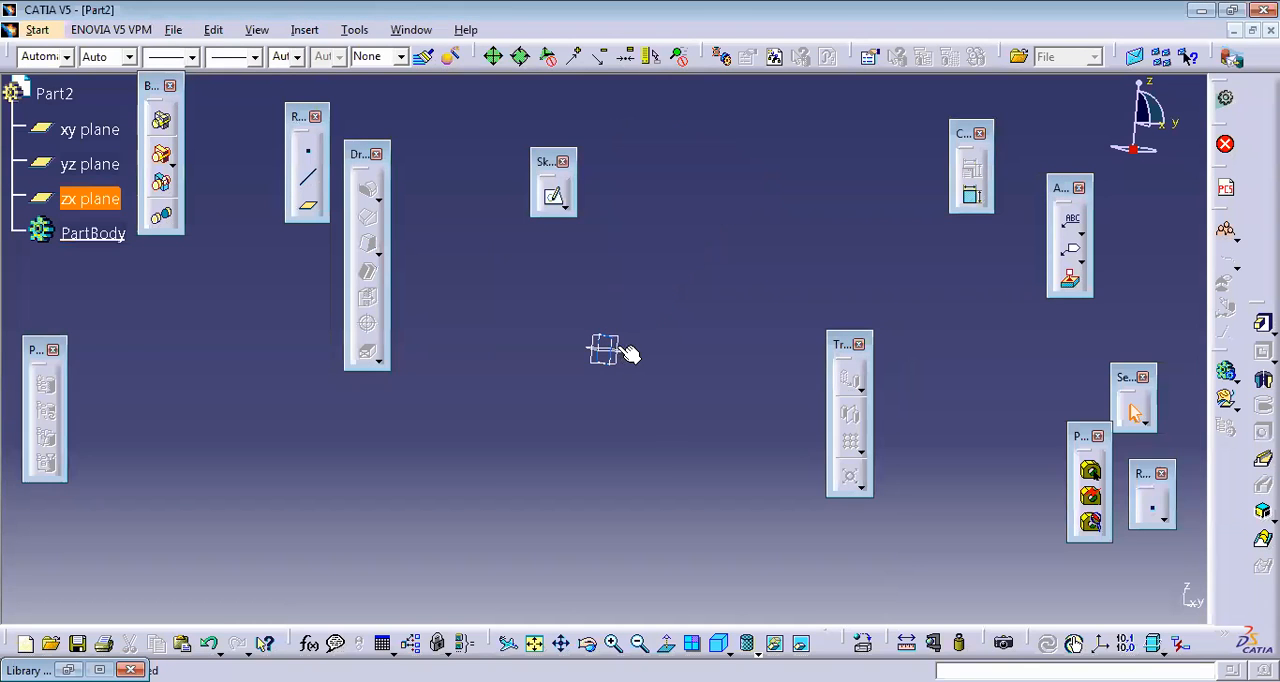
Step: Sketch a rectangle about 97 mm wide and 71 mm high on the yz plane from the origin, and exit the sketch
{"action": "left_click", "coordinate": [626, 352]}
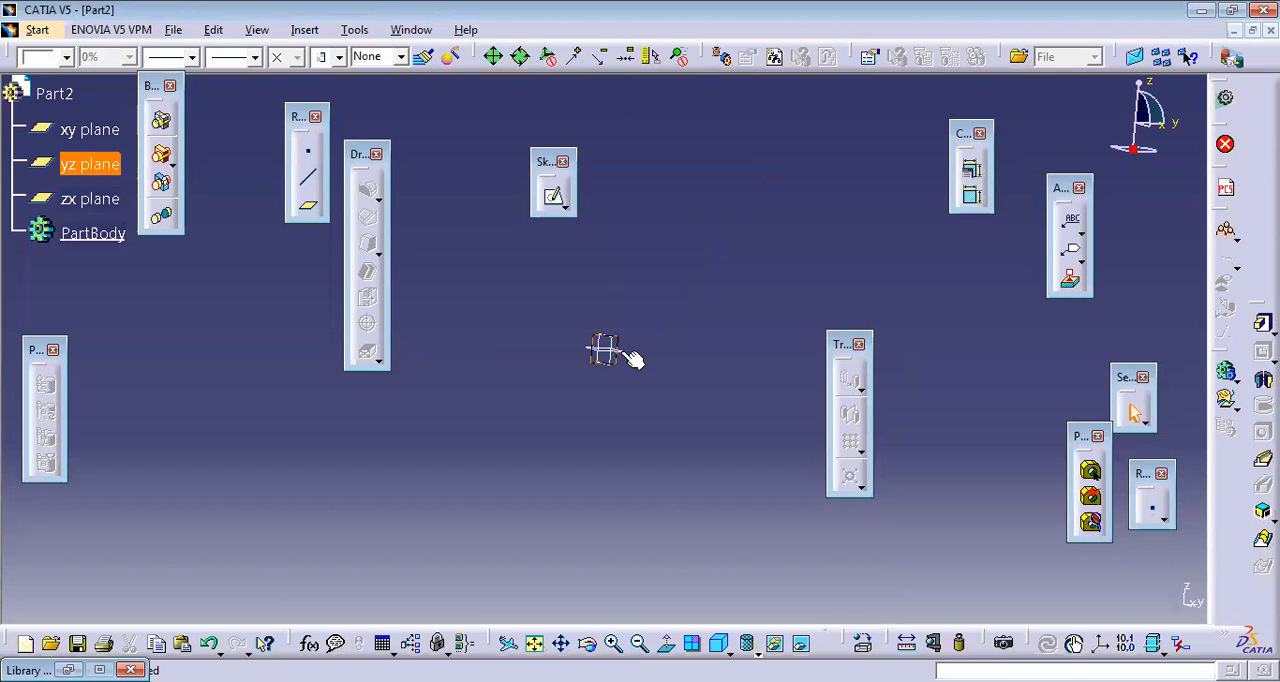
{"action": "left_click", "coordinate": [555, 198]}
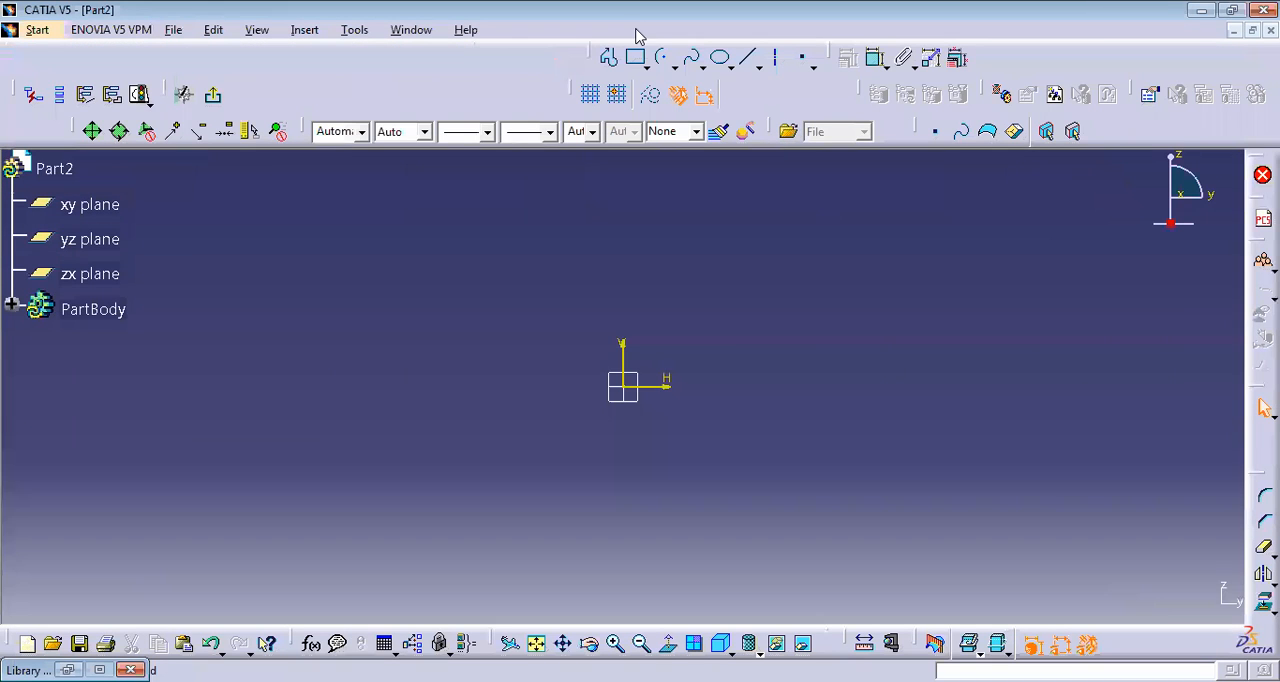
{"action": "left_click", "coordinate": [636, 60]}
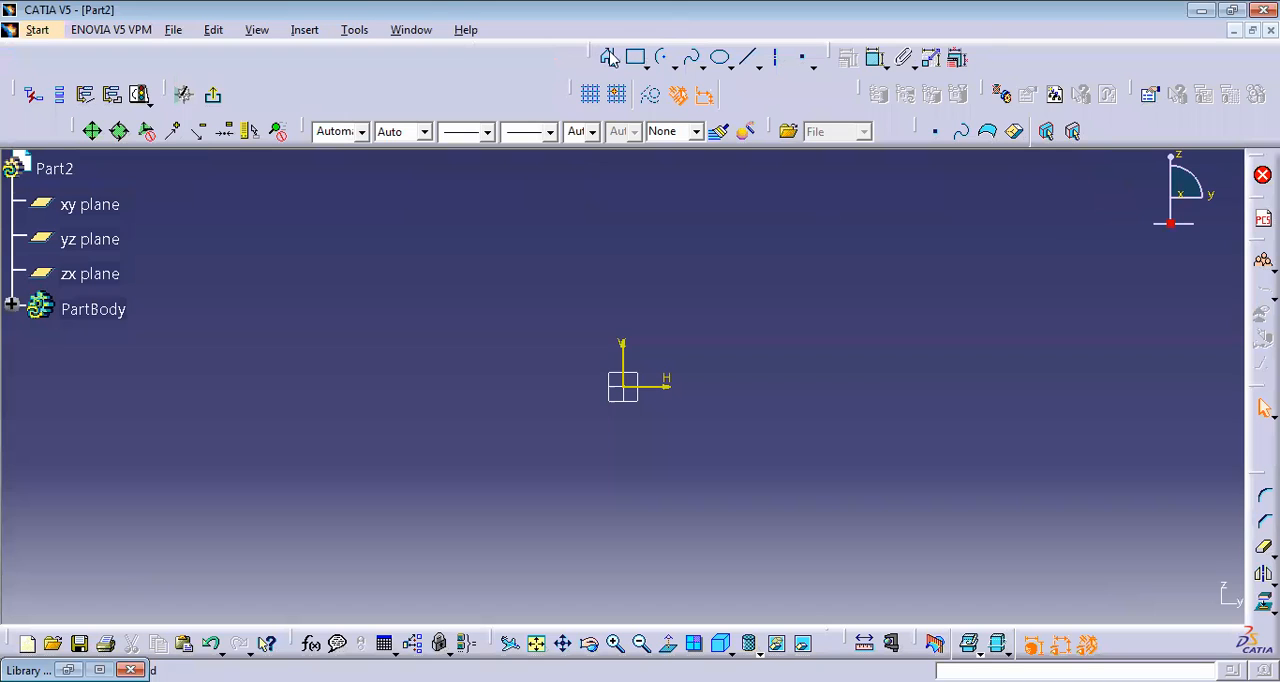
{"action": "left_click", "coordinate": [630, 388]}
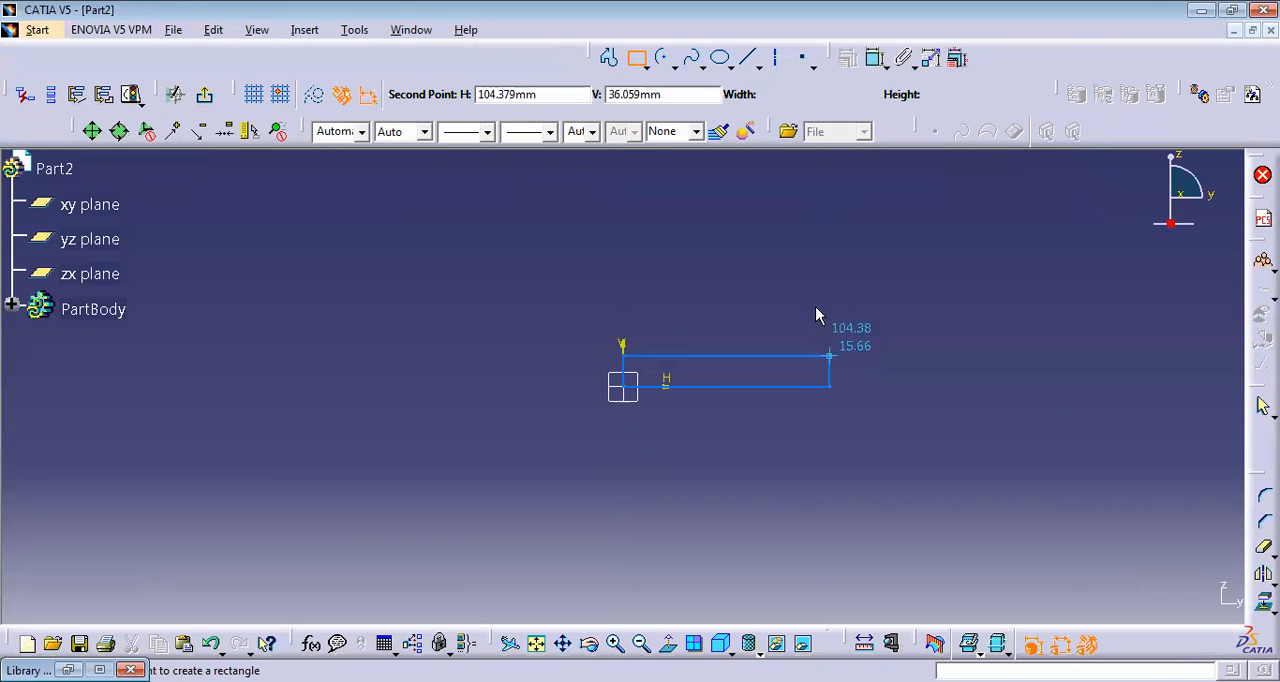
{"action": "left_click", "coordinate": [817, 248]}
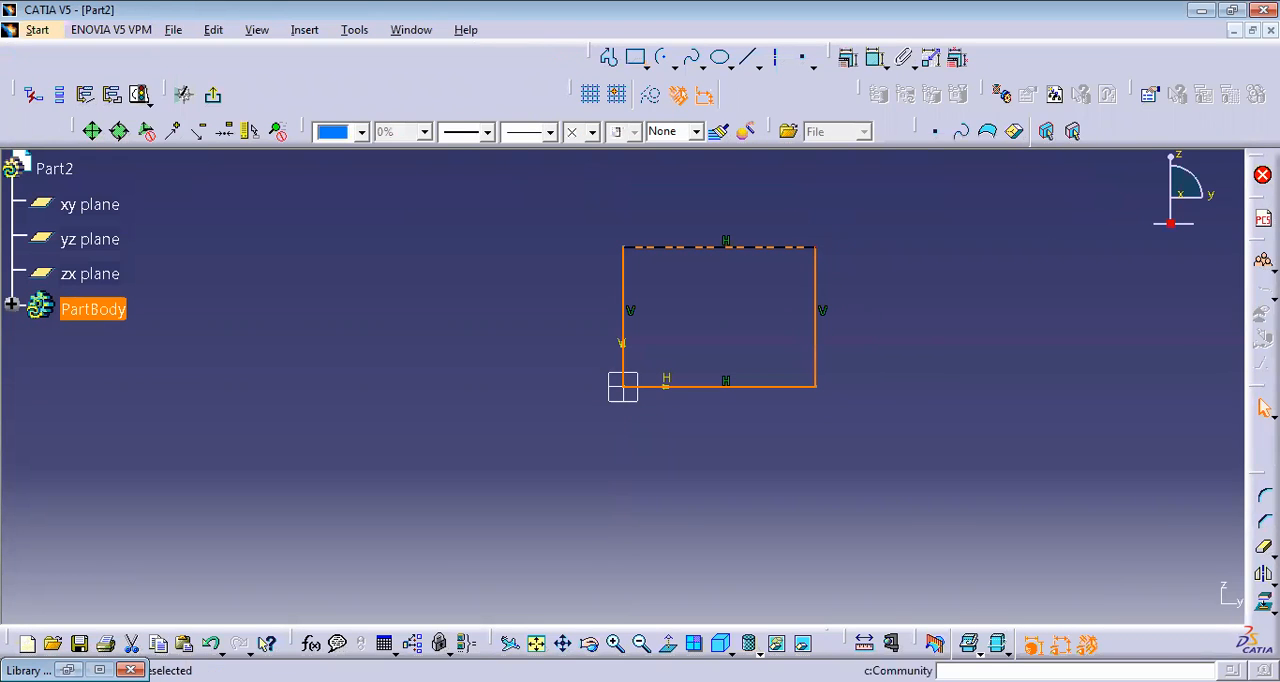
{"action": "left_click", "coordinate": [212, 94]}
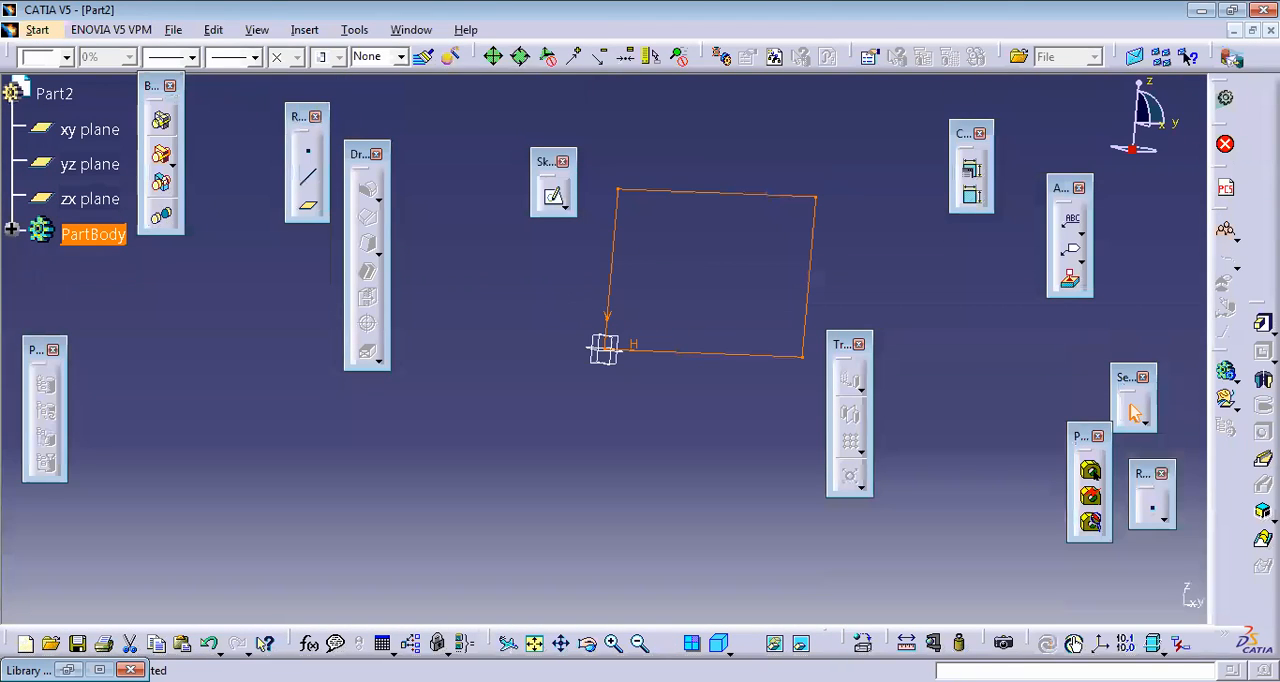
Step: Pad the rectangle sketch to a length of 100 mm
{"action": "left_click", "coordinate": [1263, 325]}
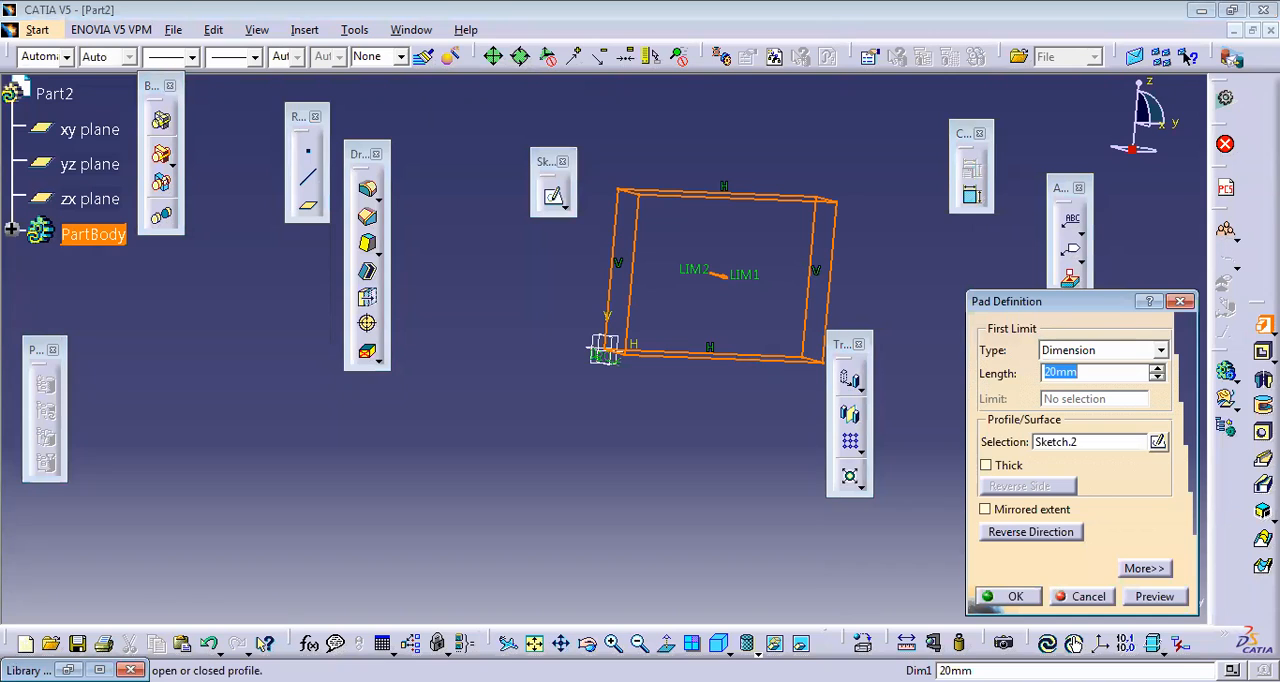
{"action": "type", "text": "100"}
{"action": "key", "text": "Return"}
{"action": "left_click", "coordinate": [698, 499]}
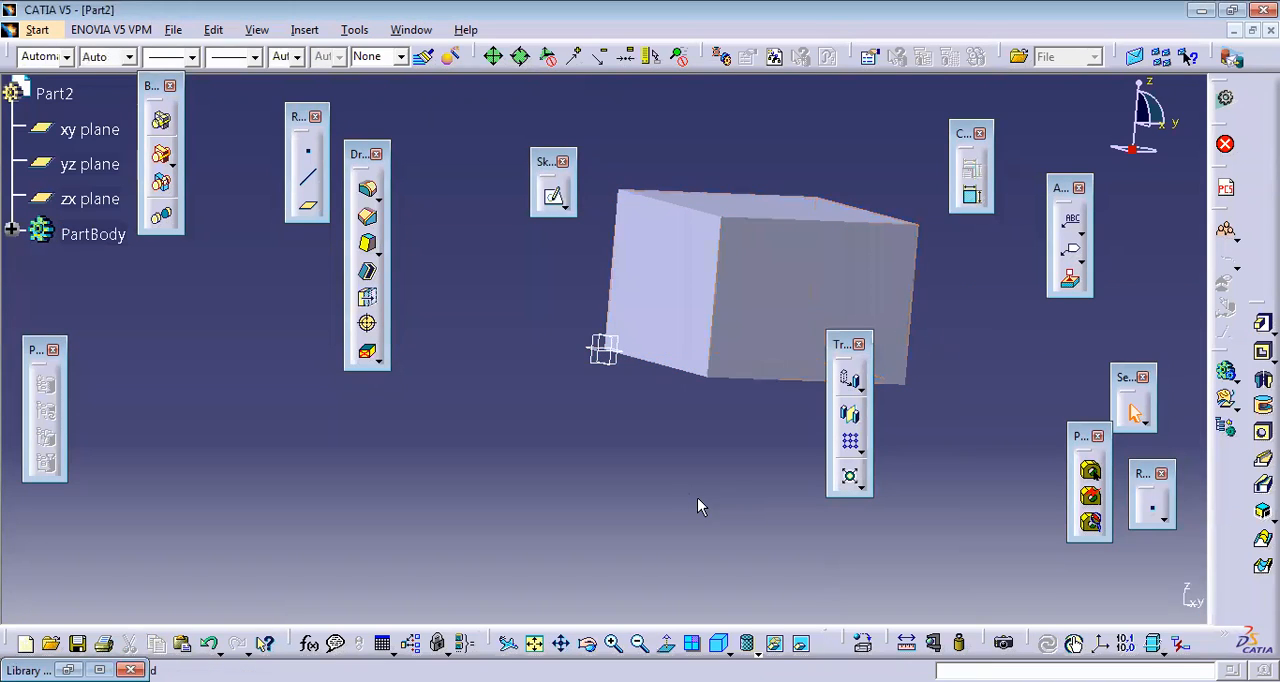
Step: Fillet the rectangular block with a 5 mm radius, selecting its top face plus the visible vertical and bottom edges
{"action": "left_click", "coordinate": [376, 197]}
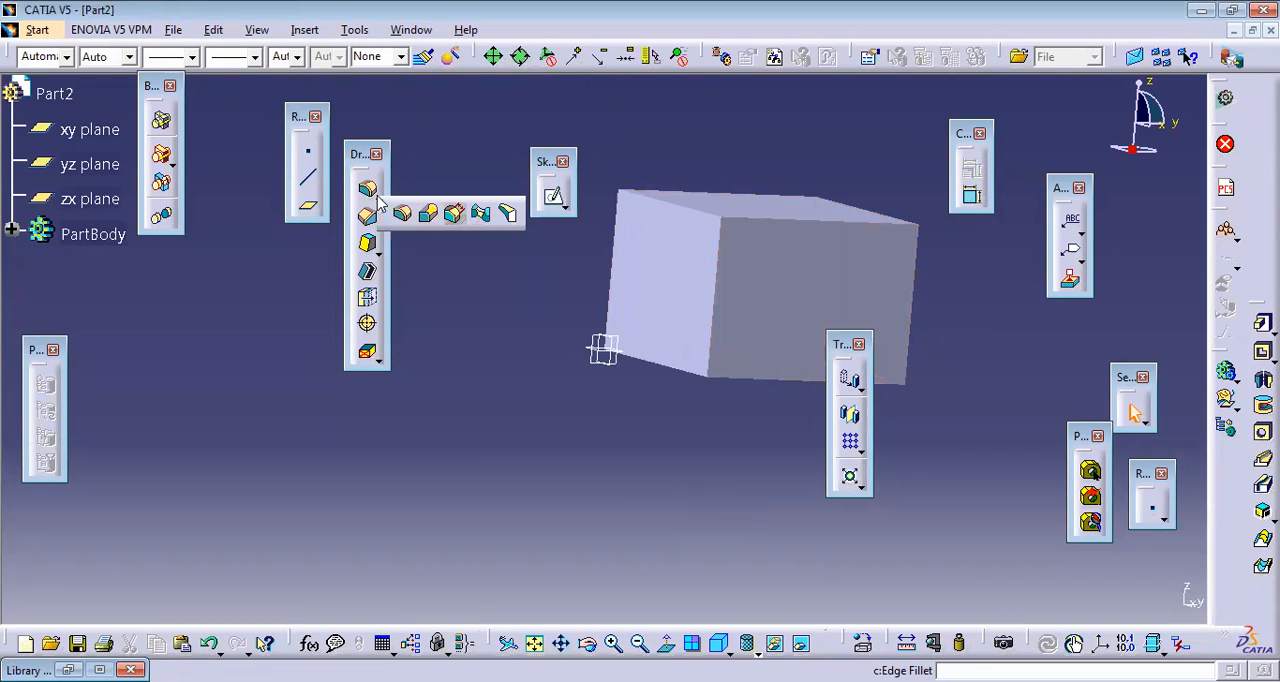
{"action": "left_click", "coordinate": [368, 190]}
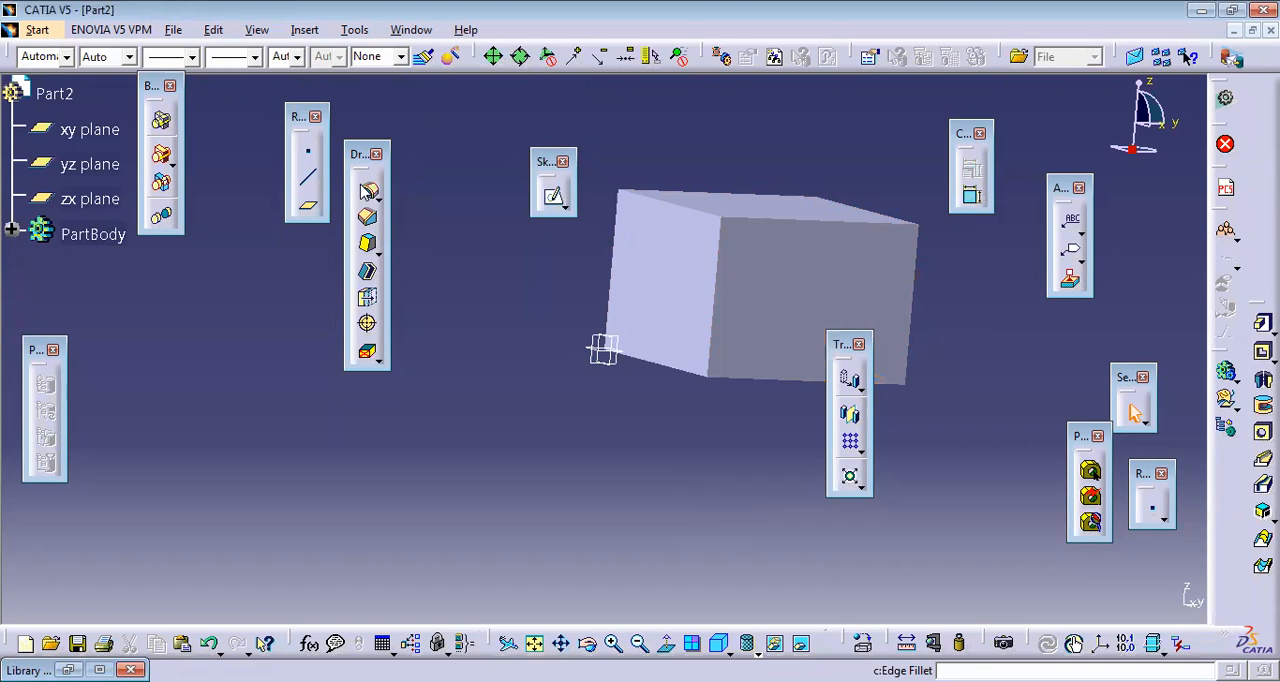
{"action": "left_click", "coordinate": [369, 191]}
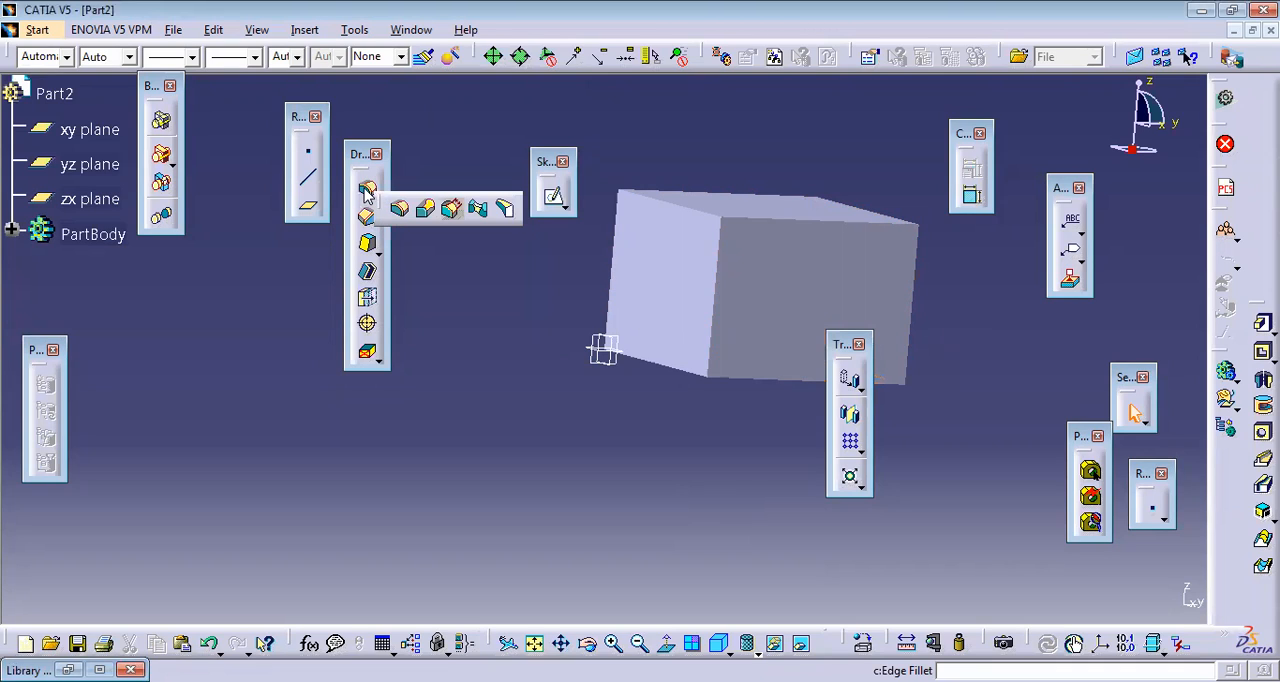
{"action": "left_click", "coordinate": [370, 193]}
{"action": "left_click", "coordinate": [368, 193]}
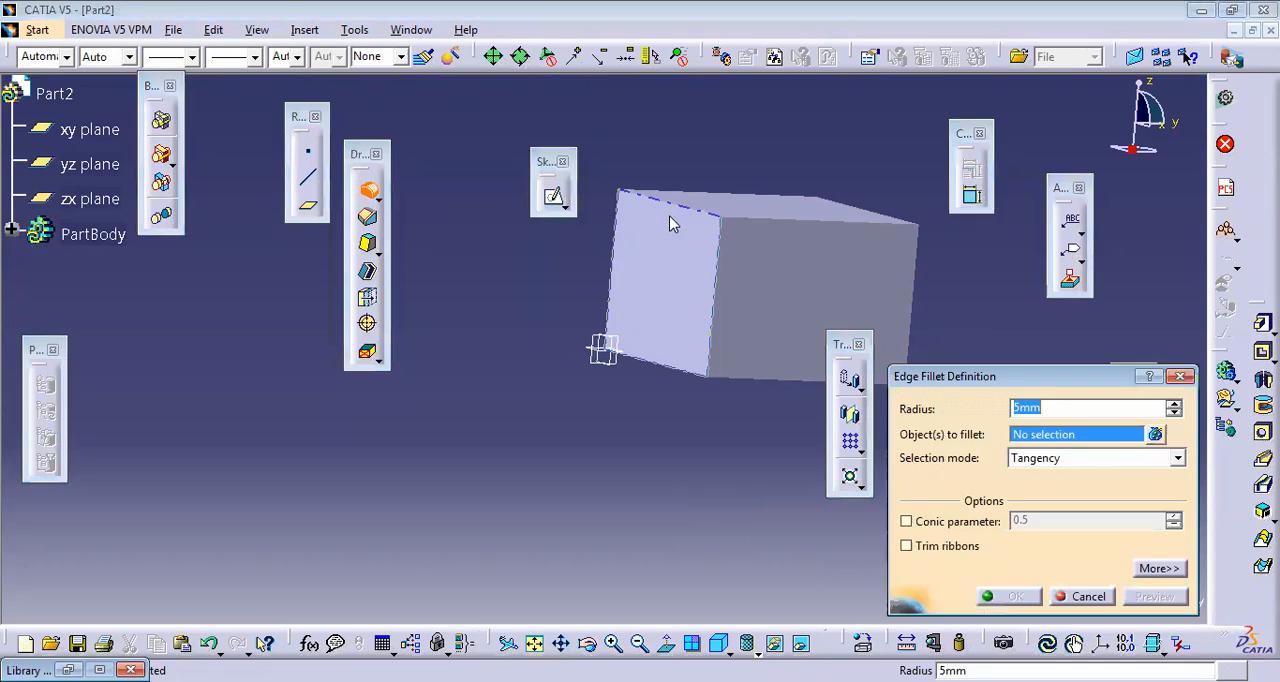
{"action": "left_click", "coordinate": [736, 265]}
{"action": "left_click", "coordinate": [720, 283]}
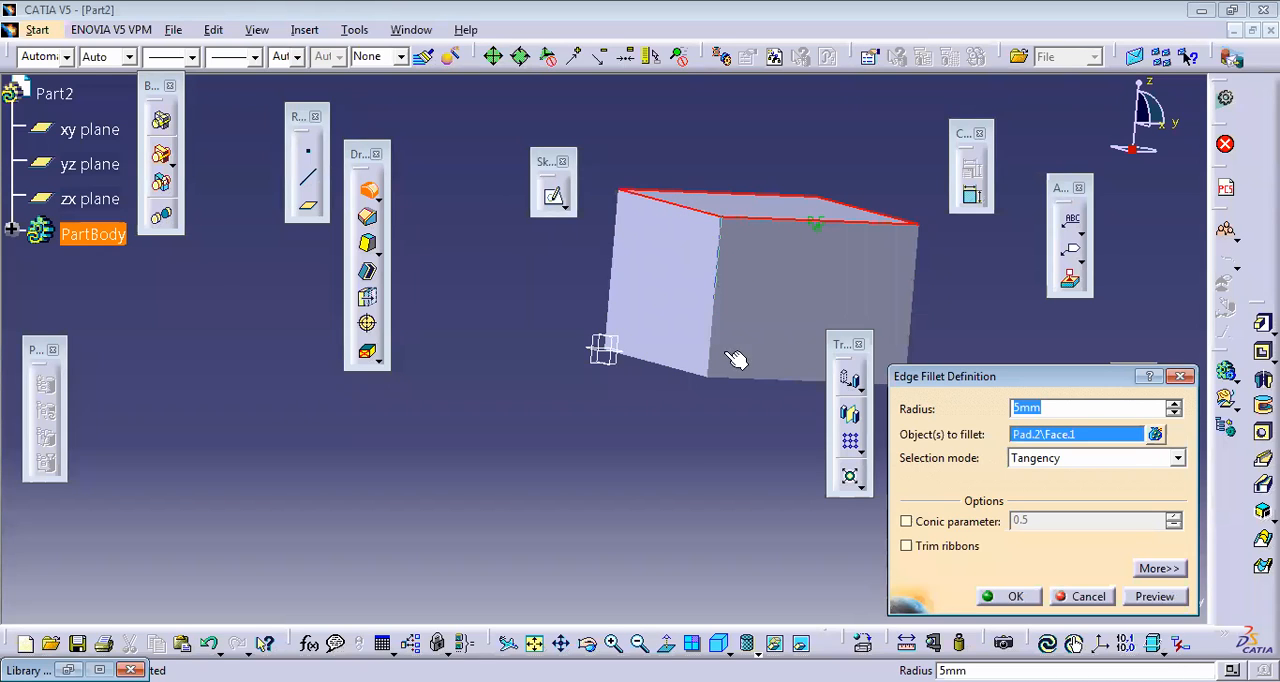
{"action": "left_click", "coordinate": [913, 300]}
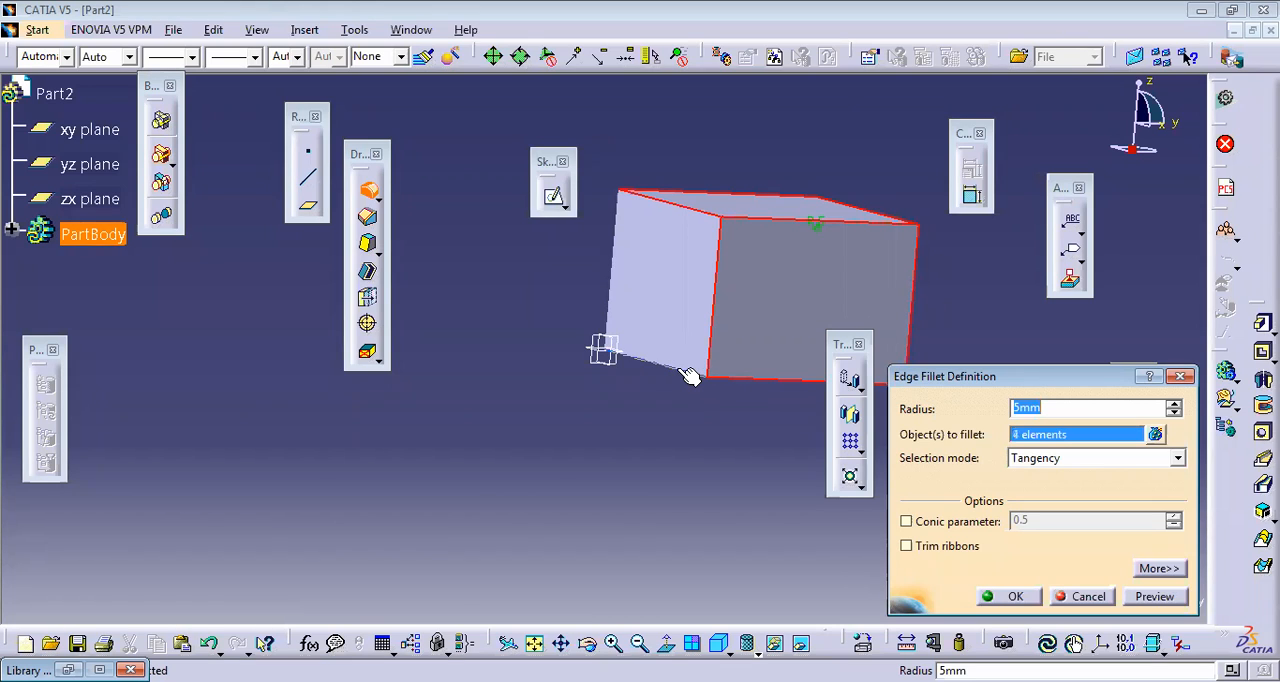
{"action": "left_click", "coordinate": [689, 374]}
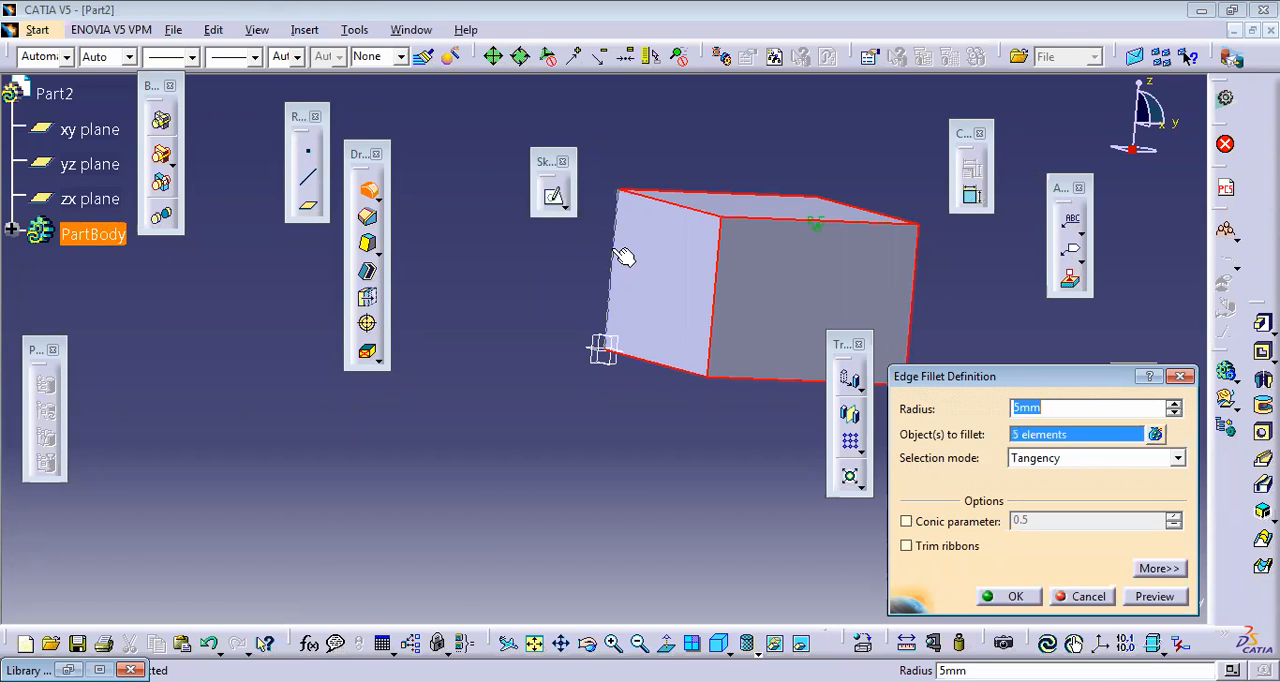
{"action": "left_click", "coordinate": [618, 253]}
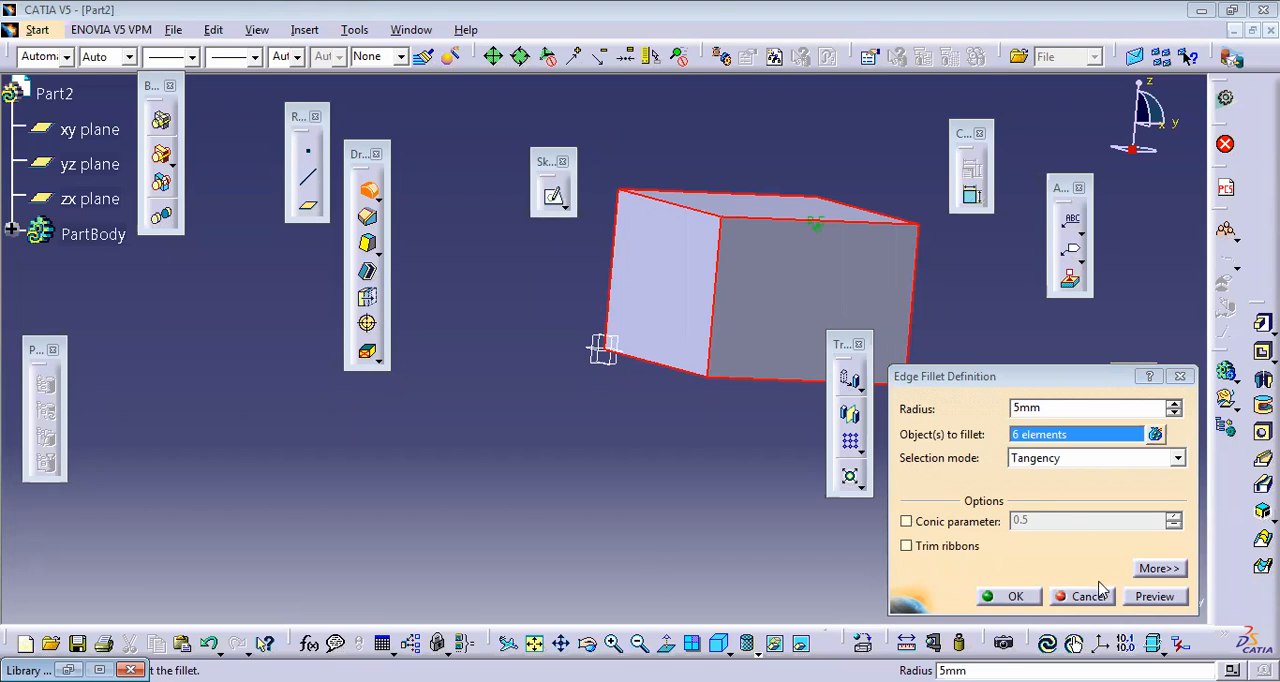
{"action": "left_click", "coordinate": [1152, 597]}
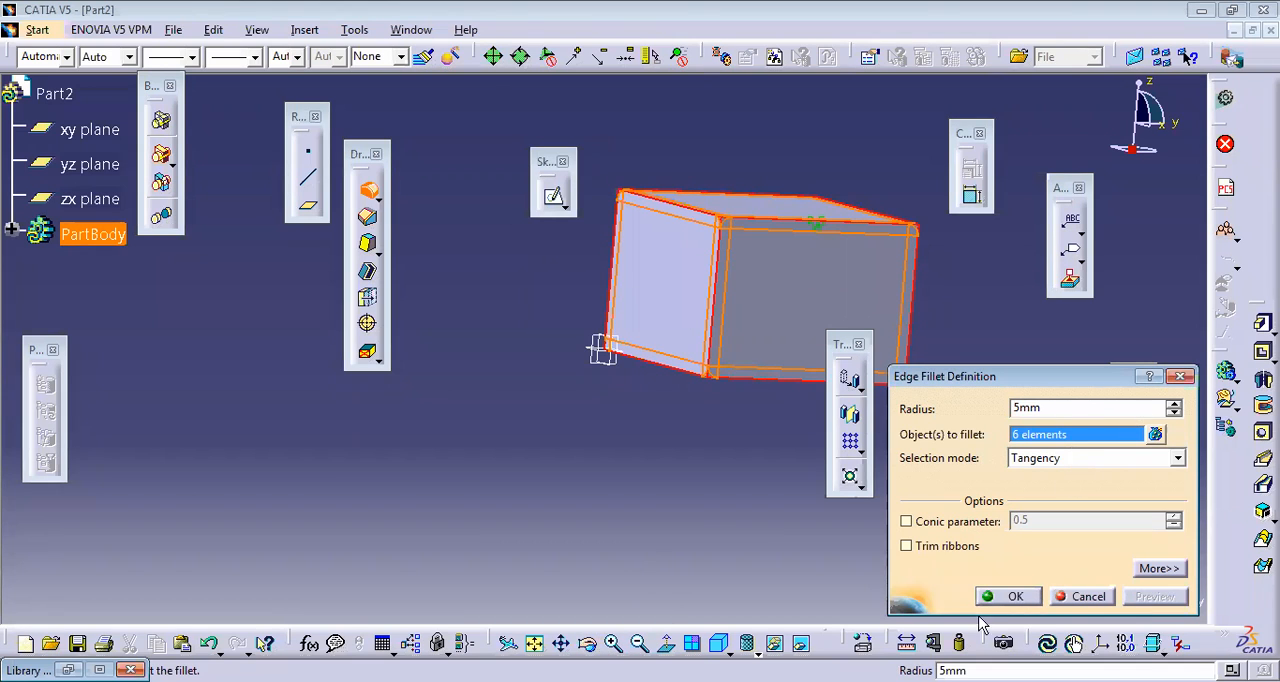
{"action": "left_click", "coordinate": [1012, 597]}
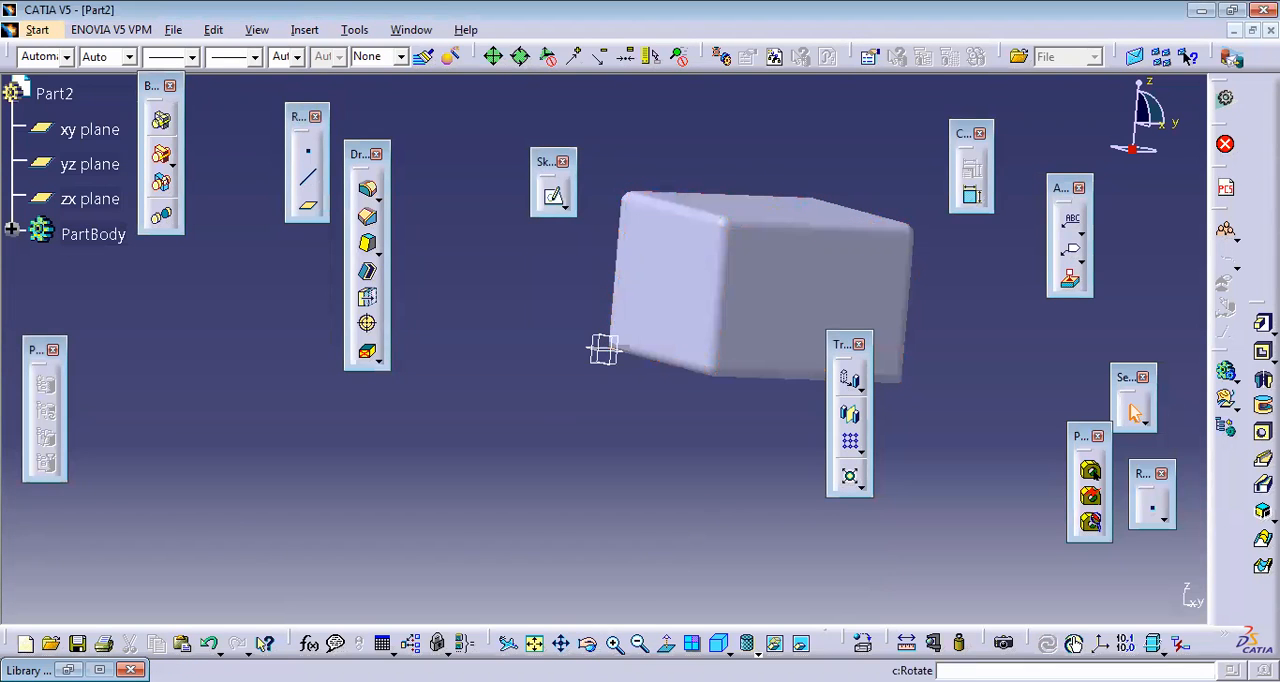
Step: Undo the edge fillet on the rectangular block
{"action": "left_click", "coordinate": [587, 644]}
{"action": "left_click_drag", "start_coordinate": [768, 431], "coordinate": [731, 388]}
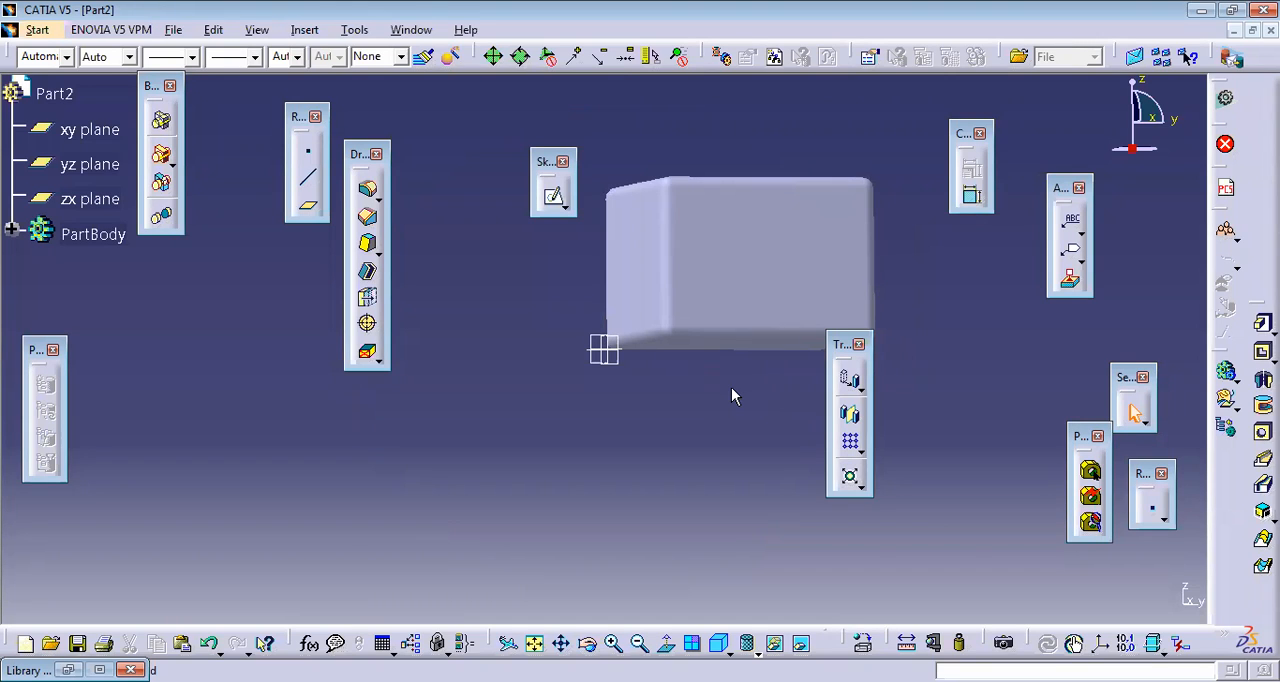
{"action": "left_click", "coordinate": [588, 643]}
{"action": "left_click_drag", "start_coordinate": [726, 337], "coordinate": [780, 205]}
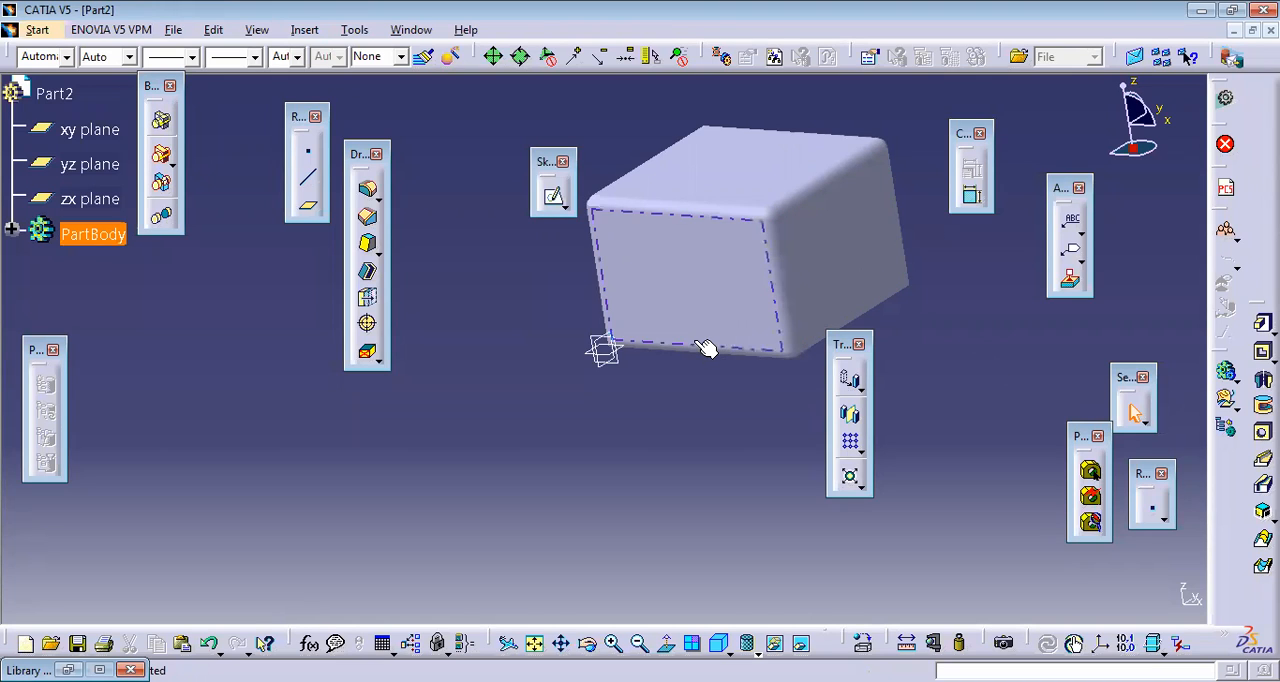
{"action": "key", "text": "ctrl+z"}
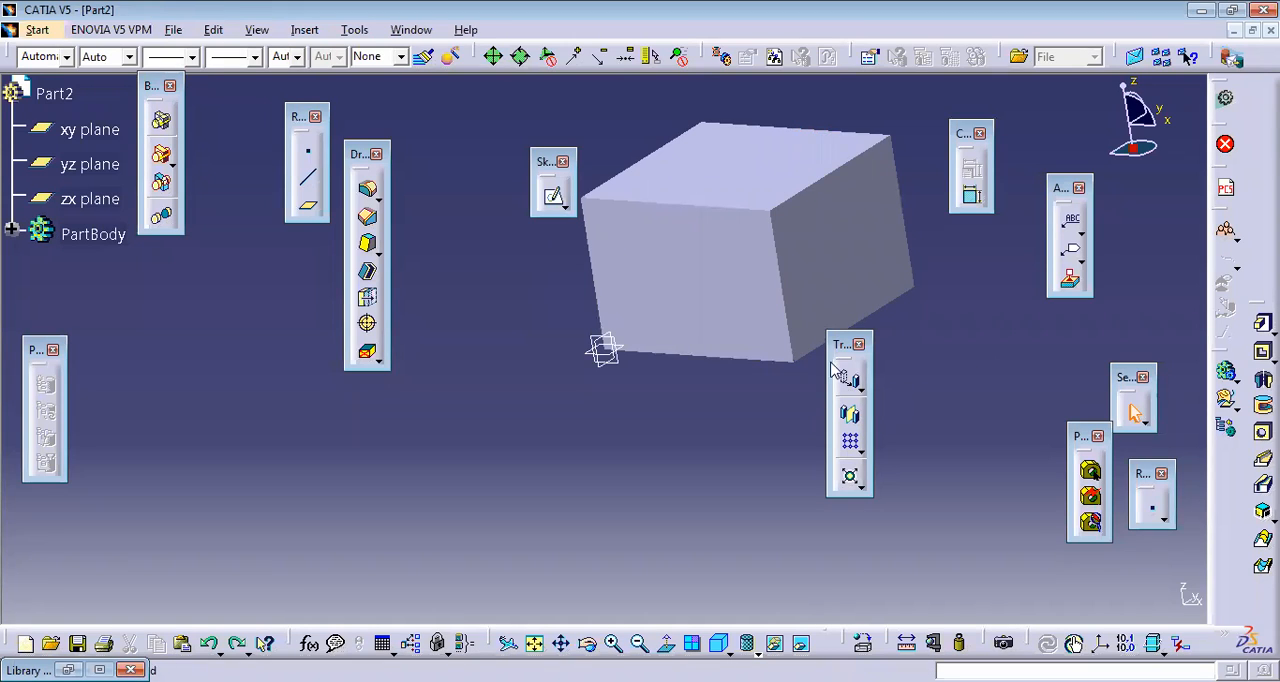
Step: Chamfer the block's front top edge and the adjoining front vertical edge with an 11 mm length and 45 deg angle
{"action": "left_click_drag", "start_coordinate": [840, 346], "coordinate": [1074, 334]}
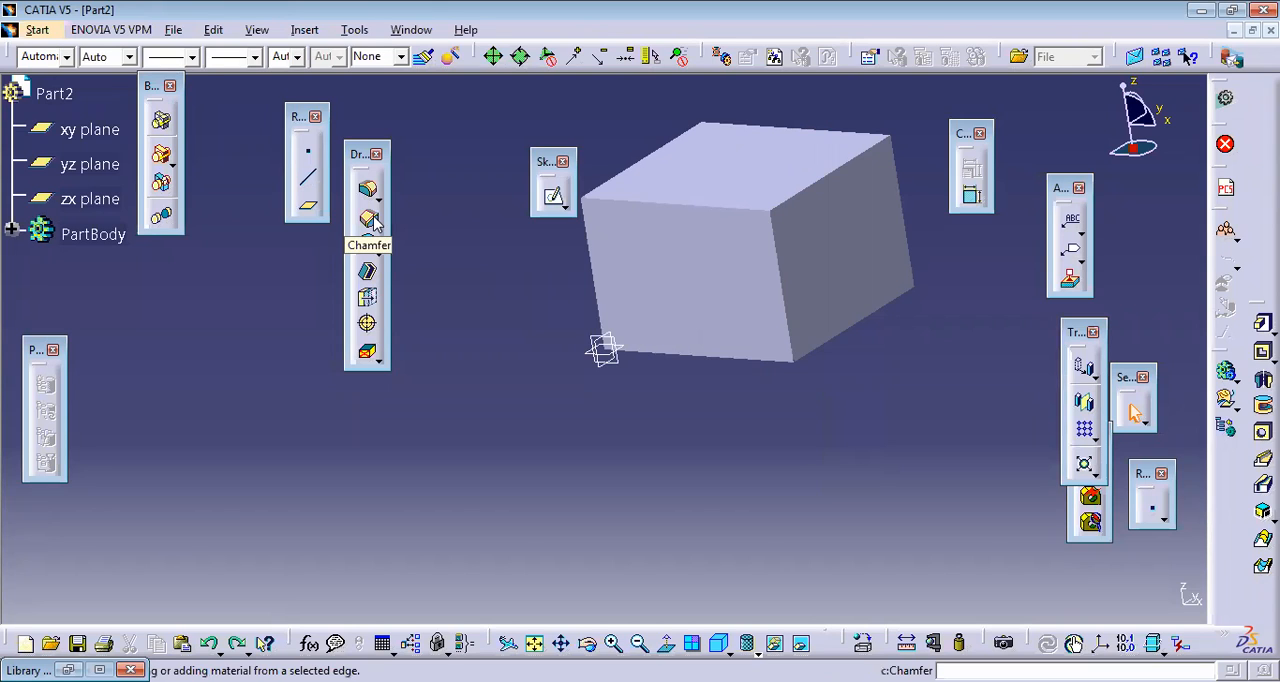
{"action": "left_click", "coordinate": [372, 220]}
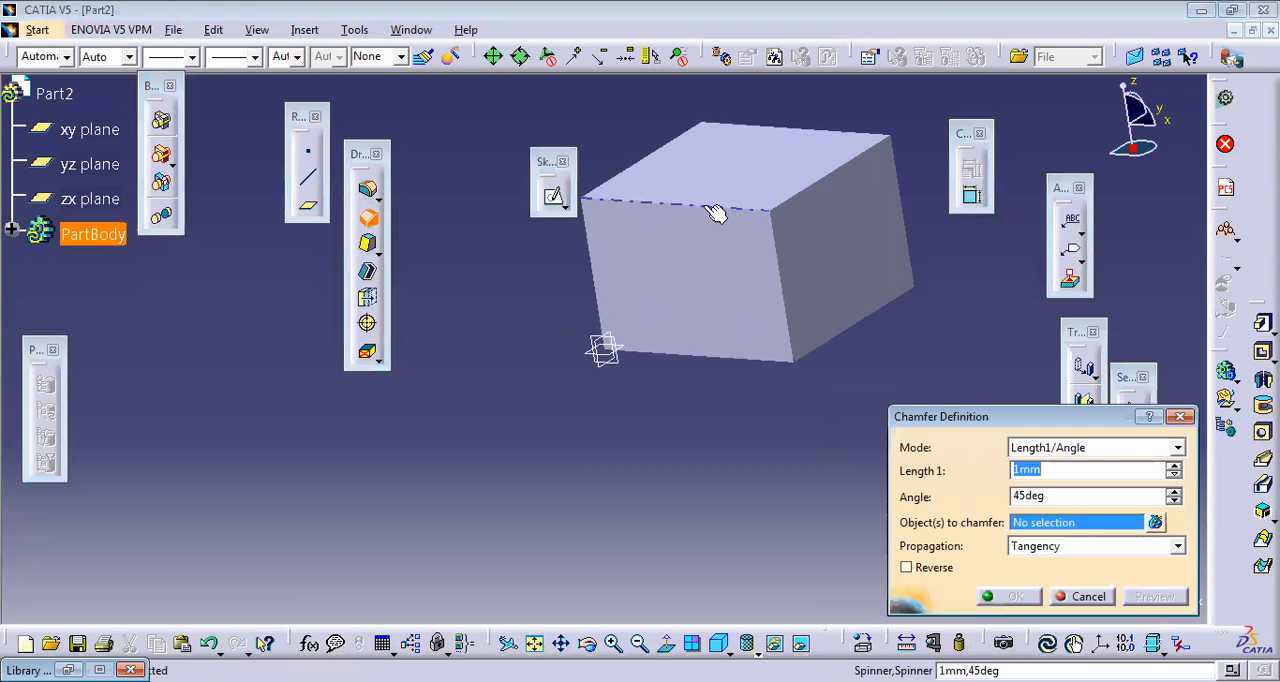
{"action": "left_click", "coordinate": [714, 216]}
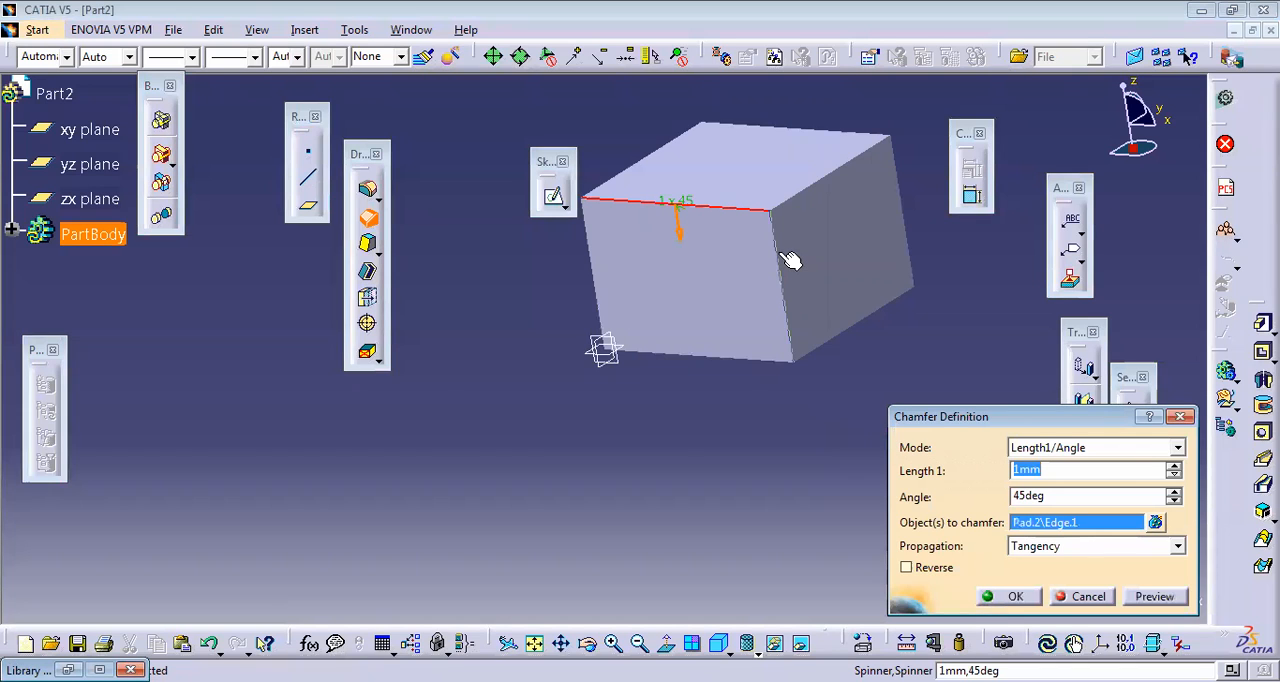
{"action": "left_click", "coordinate": [772, 255]}
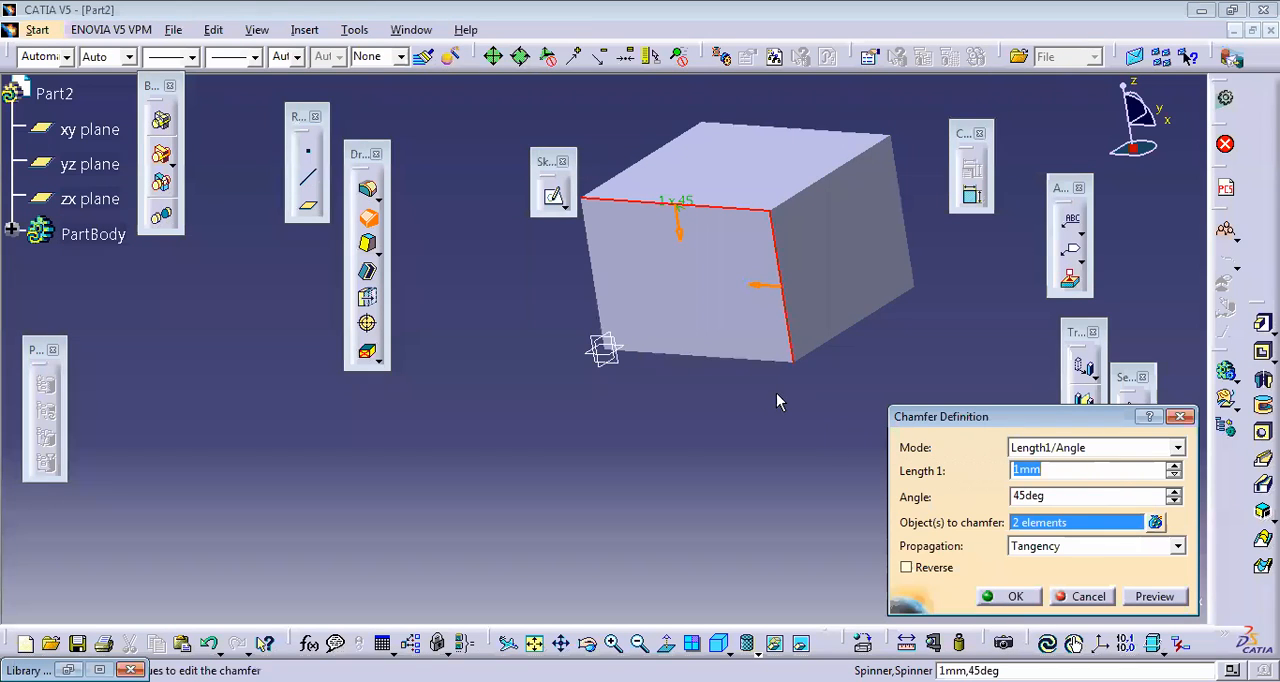
{"action": "left_click", "coordinate": [1160, 597]}
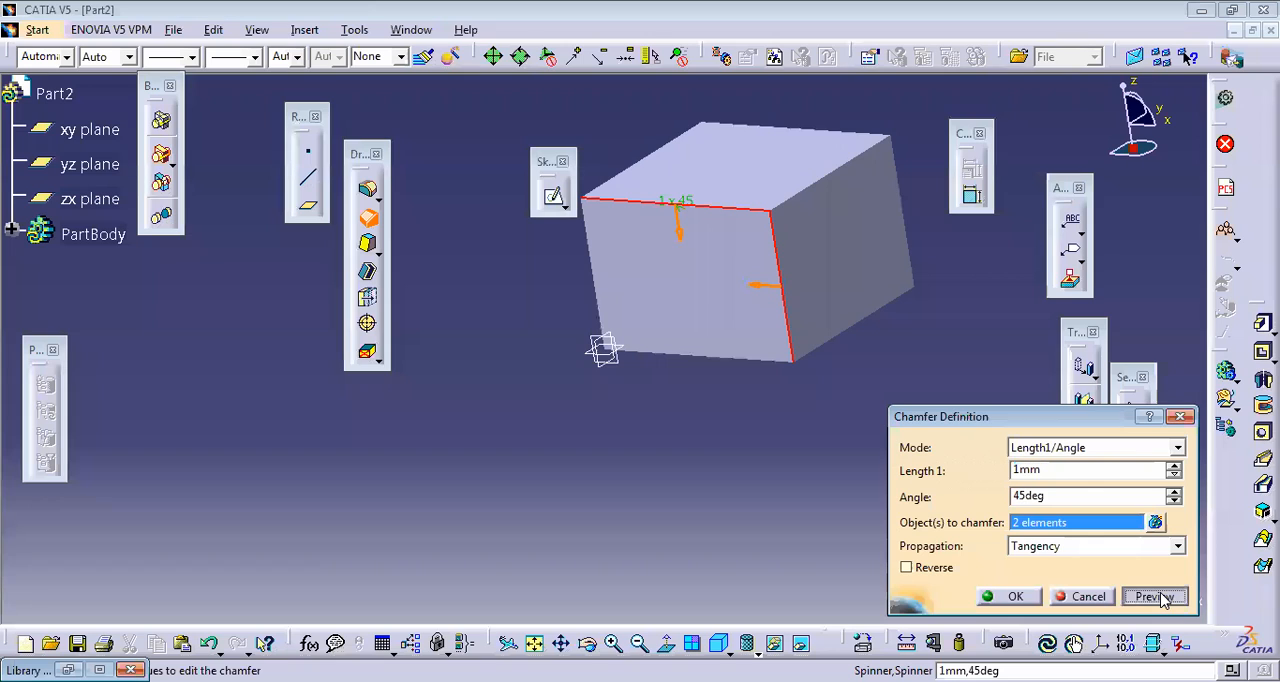
{"action": "left_click", "coordinate": [1175, 465]}
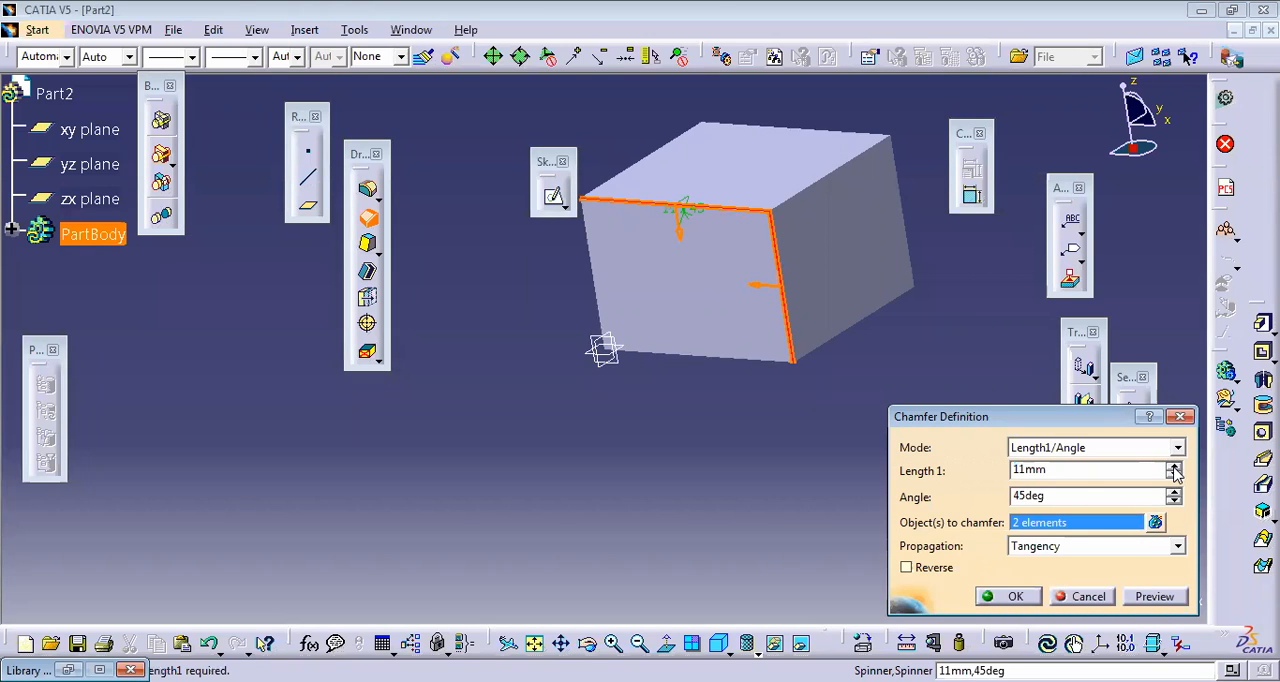
{"action": "left_click", "coordinate": [1136, 598]}
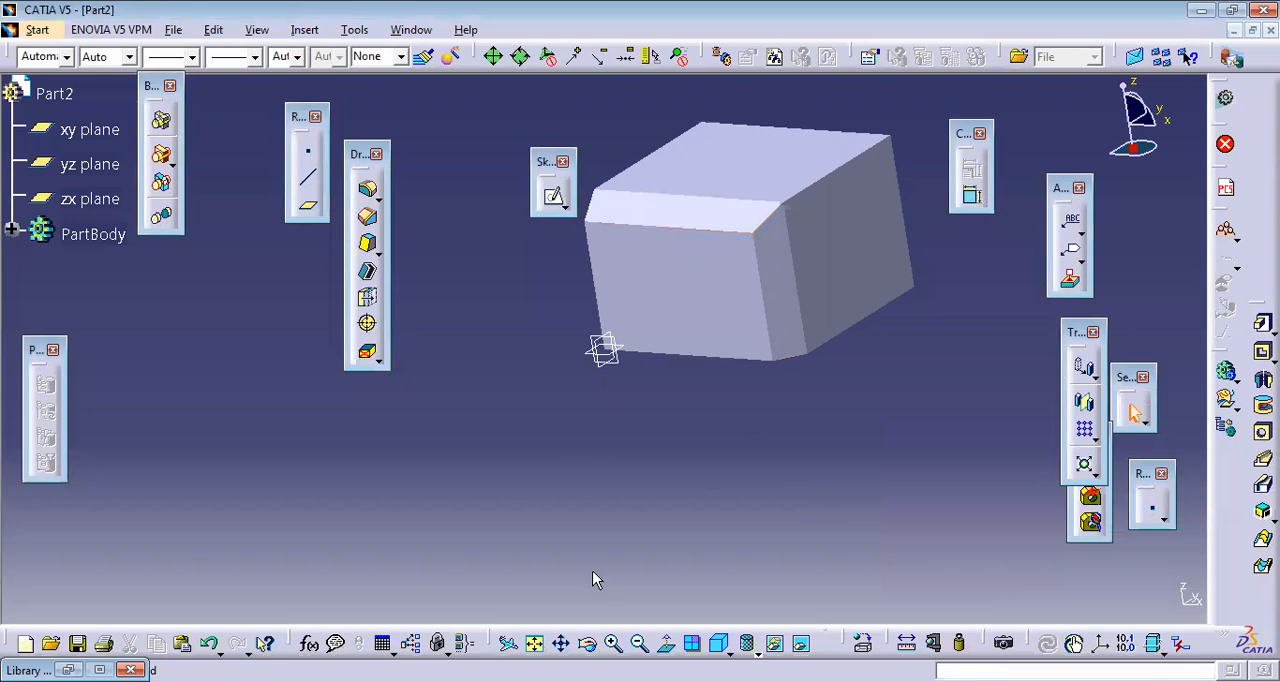
Step: Chamfer the unchamfered top edge of the large side face with a 5 mm length and 45 deg angle
{"action": "left_click", "coordinate": [590, 645]}
{"action": "mouse_move", "coordinate": [798, 363]}
{"action": "left_mouse_down"}
{"action": "mouse_move", "coordinate": [714, 374]}
{"action": "mouse_move", "coordinate": [769, 385]}
{"action": "mouse_move", "coordinate": [788, 357]}
{"action": "left_mouse_up"}
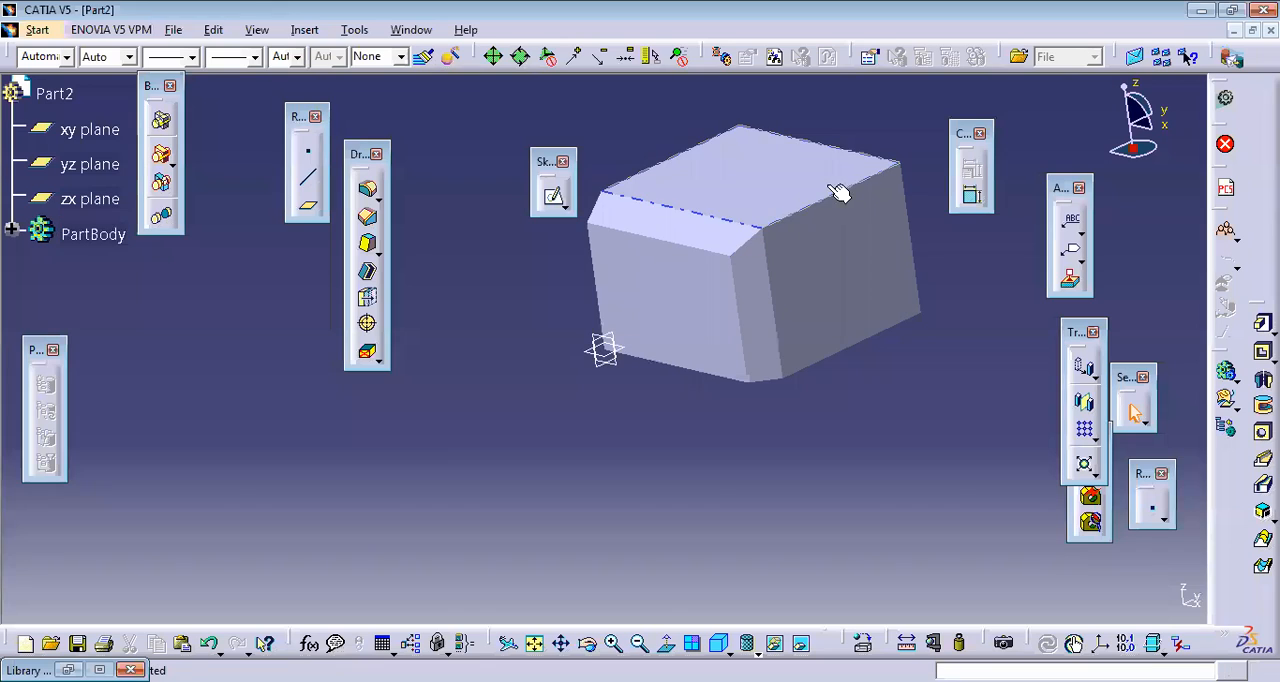
{"action": "left_click", "coordinate": [788, 226]}
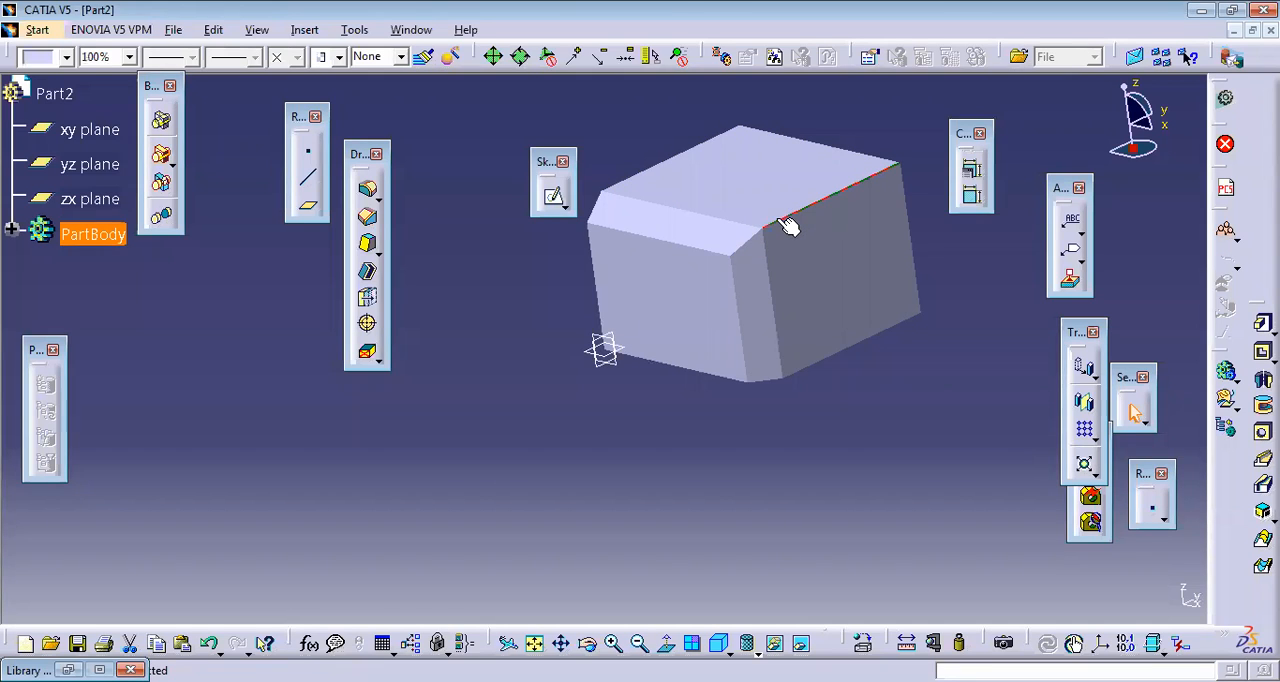
{"action": "left_click", "coordinate": [369, 219]}
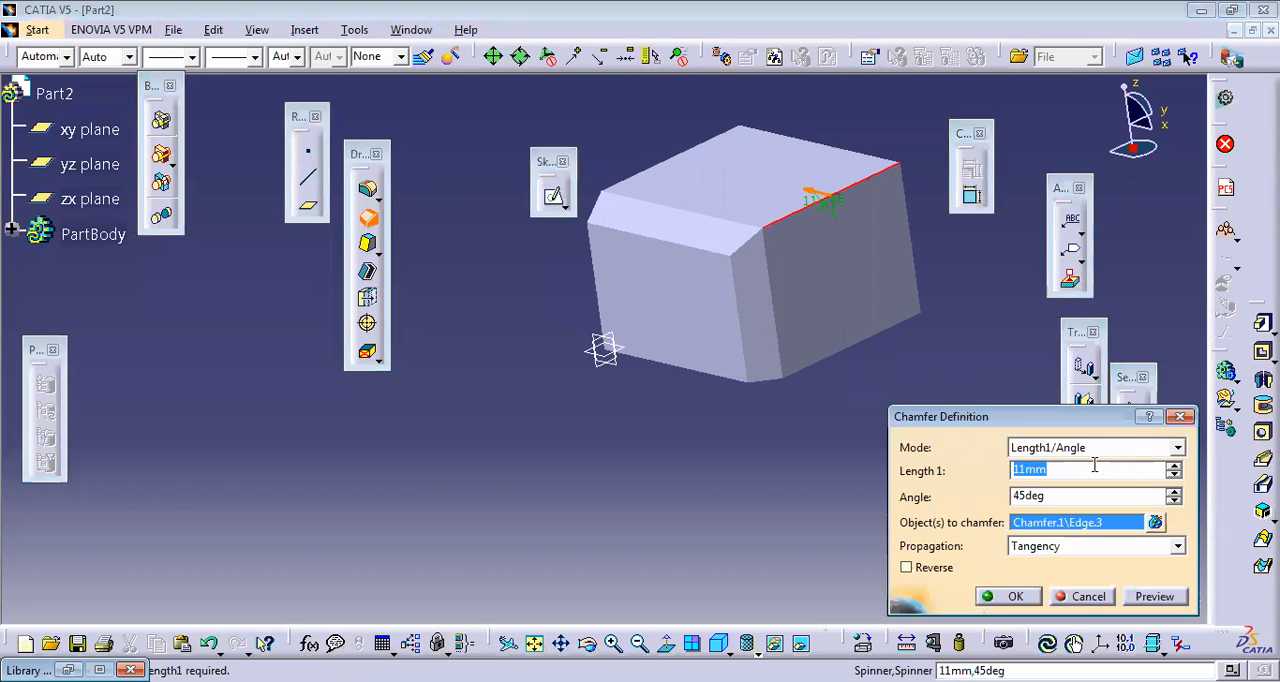
{"action": "type", "text": "5"}
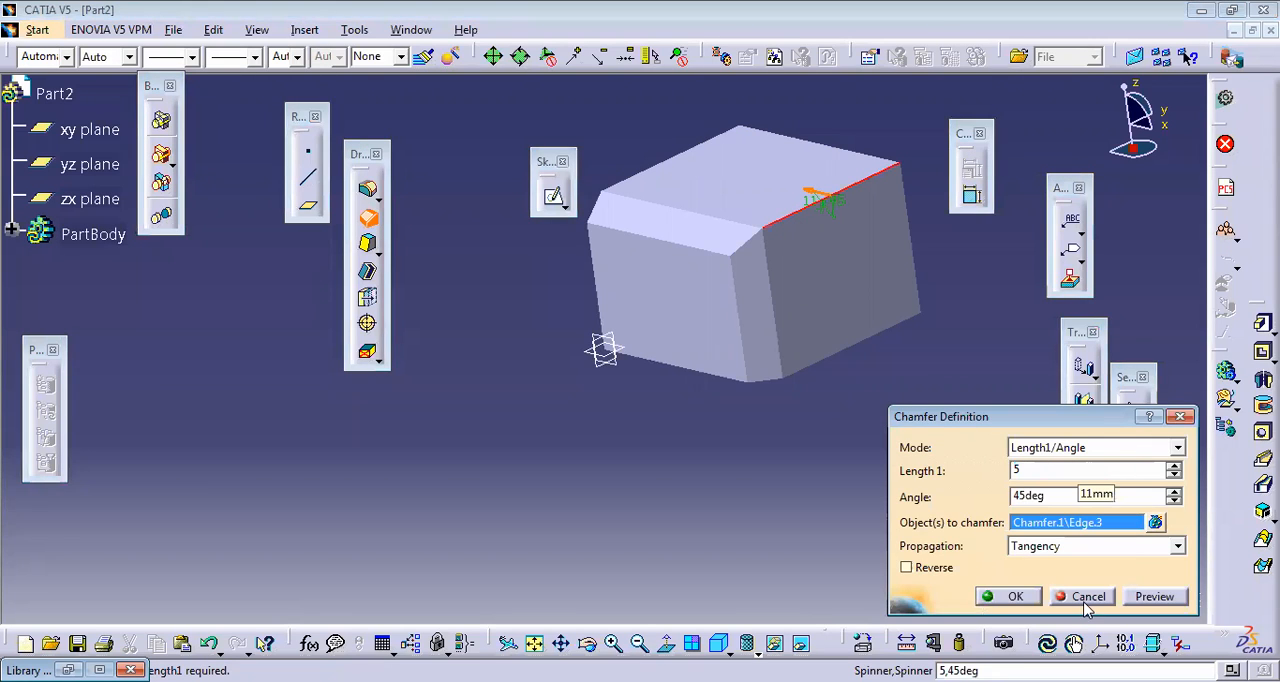
{"action": "left_click", "coordinate": [1155, 596]}
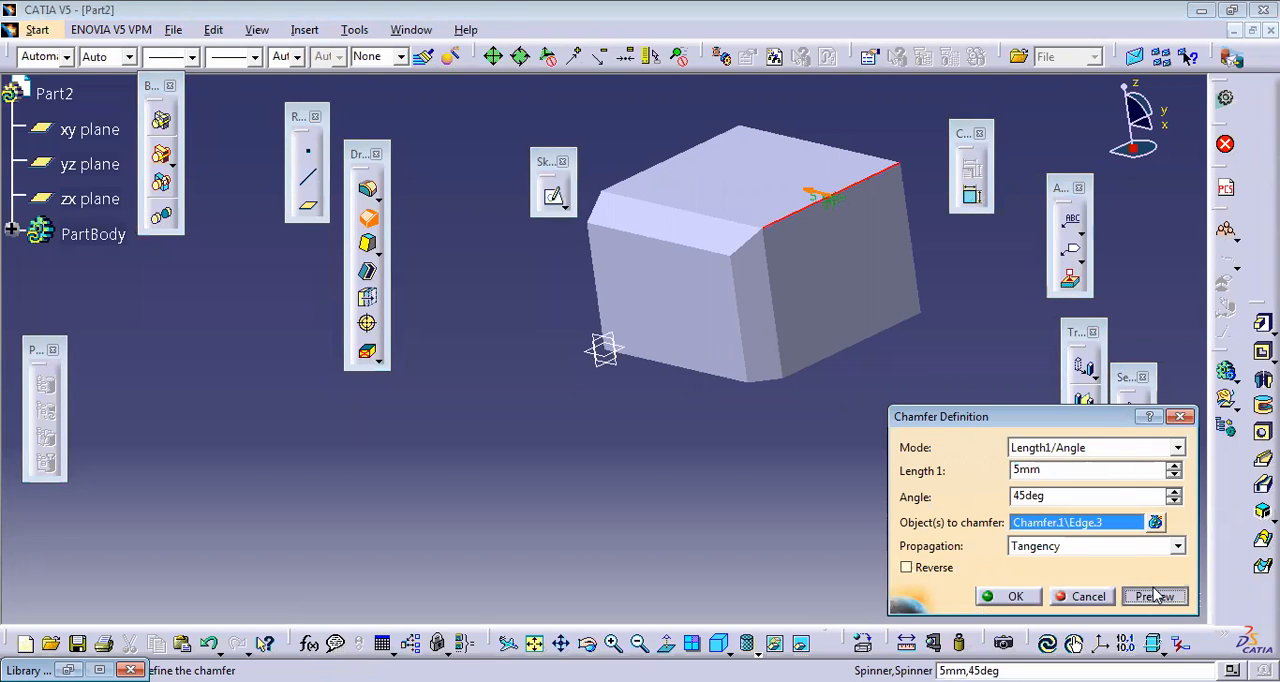
{"action": "left_click", "coordinate": [1015, 597]}
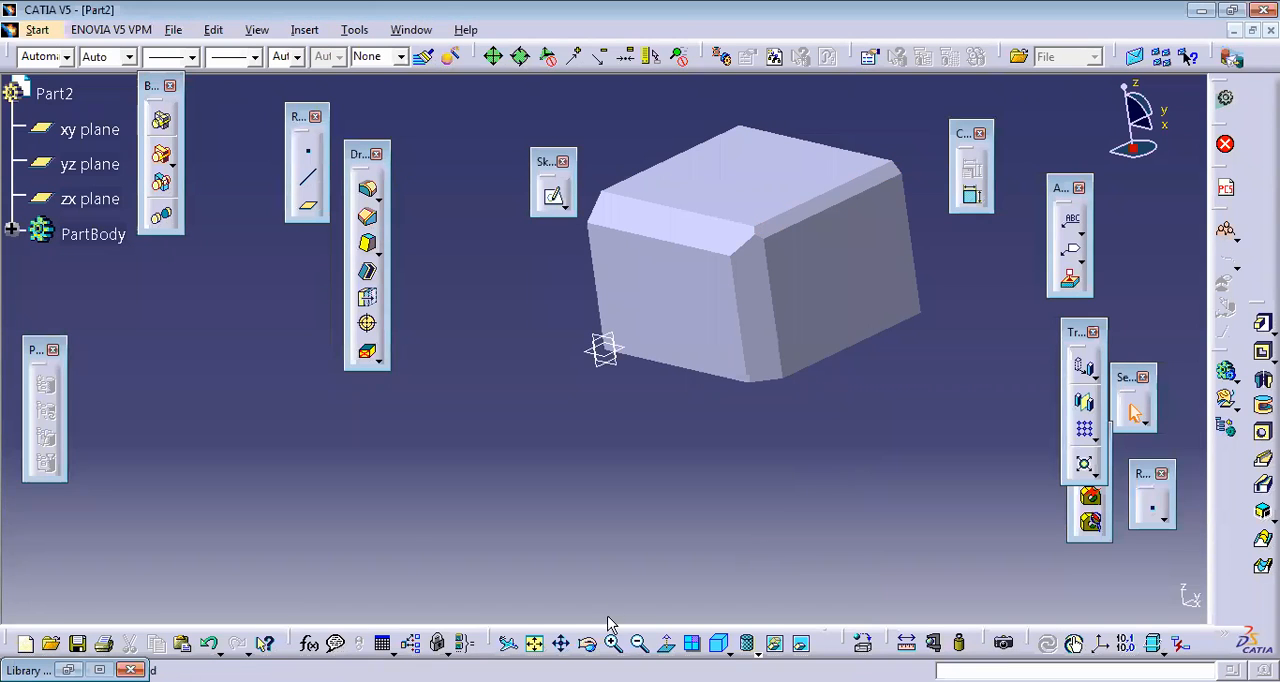
Step: Undo the 11 mm and 5 mm chamfers on the block
{"action": "left_click", "coordinate": [592, 645]}
{"action": "left_click_drag", "start_coordinate": [703, 411], "coordinate": [697, 435]}
{"action": "left_click", "coordinate": [737, 234]}
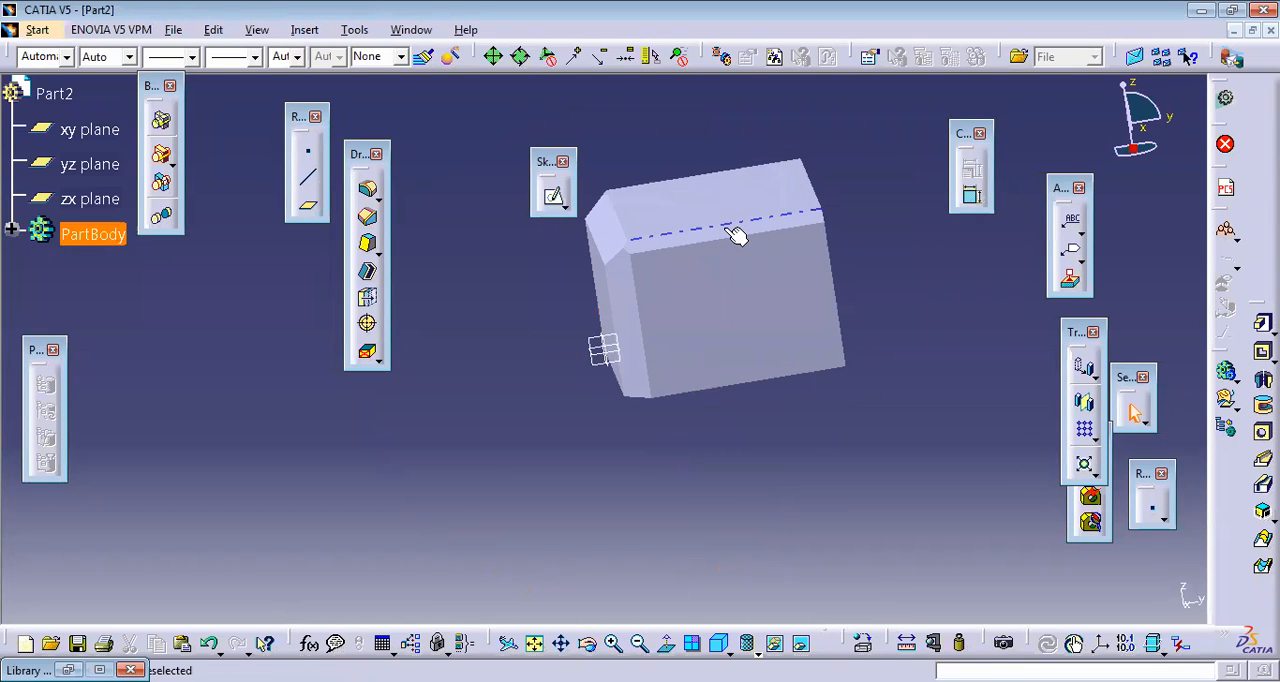
{"action": "left_click", "coordinate": [589, 645]}
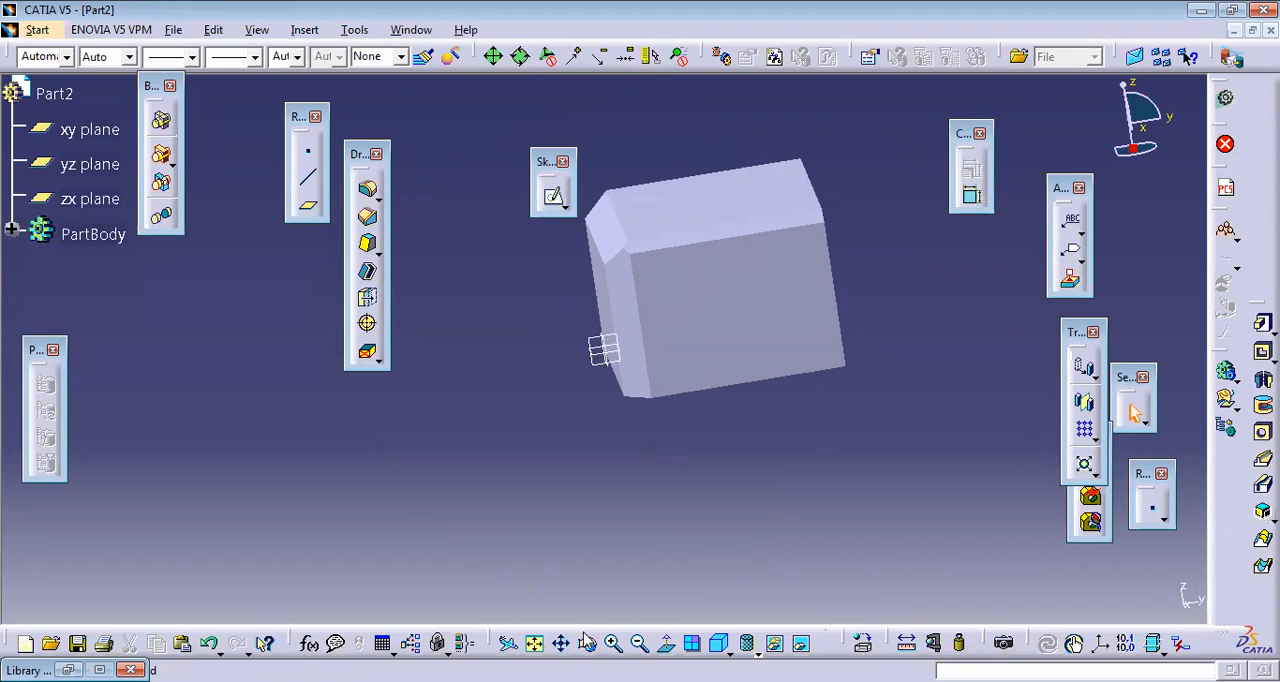
{"action": "left_click_drag", "start_coordinate": [722, 346], "coordinate": [815, 332]}
{"action": "left_click", "coordinate": [826, 337]}
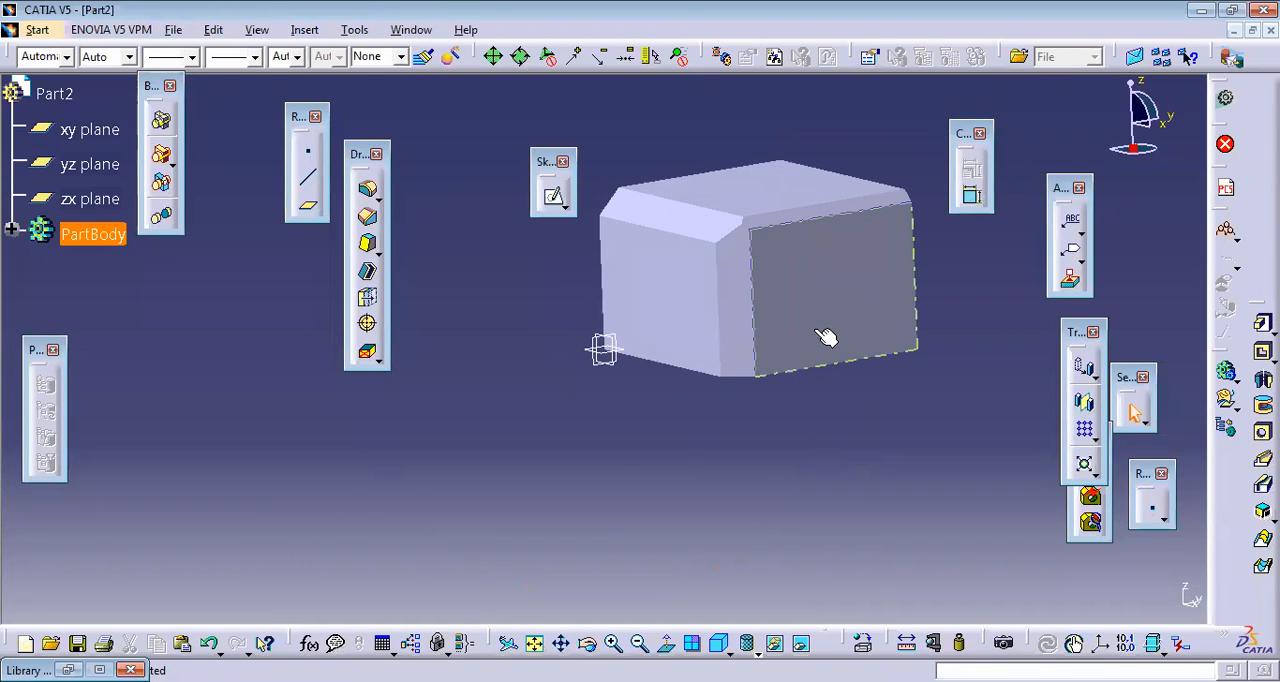
{"action": "left_click", "coordinate": [536, 362]}
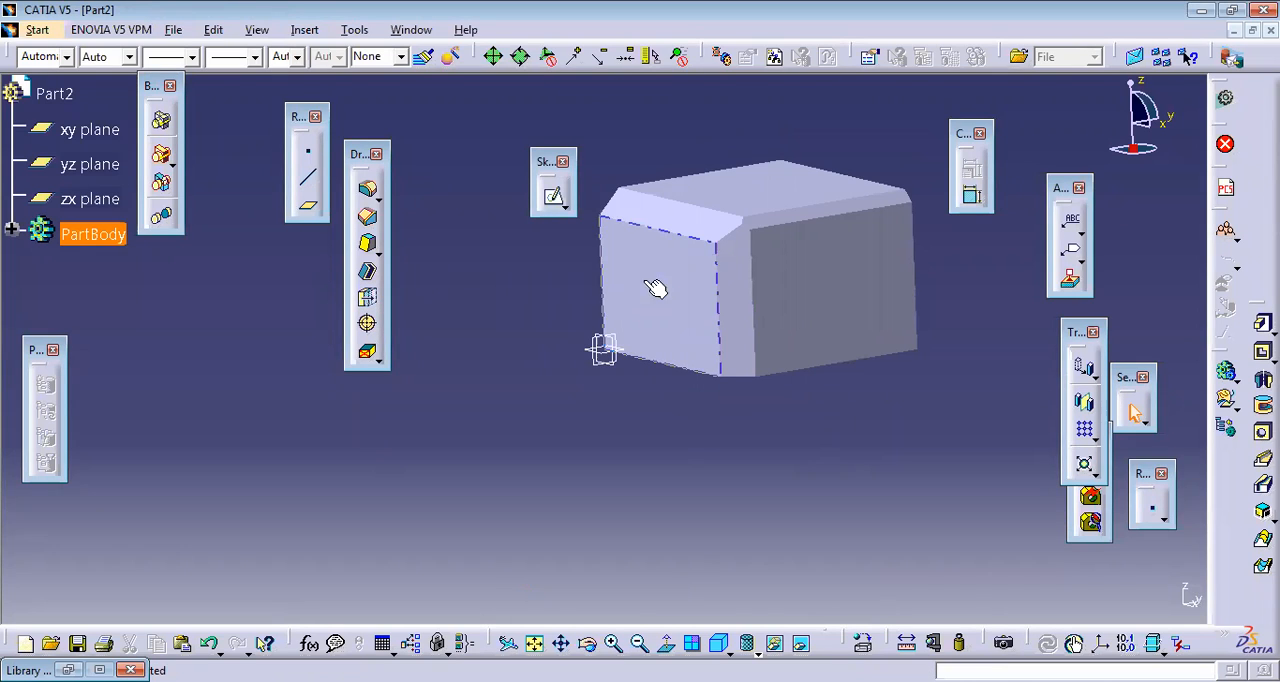
{"action": "left_click", "coordinate": [378, 256]}
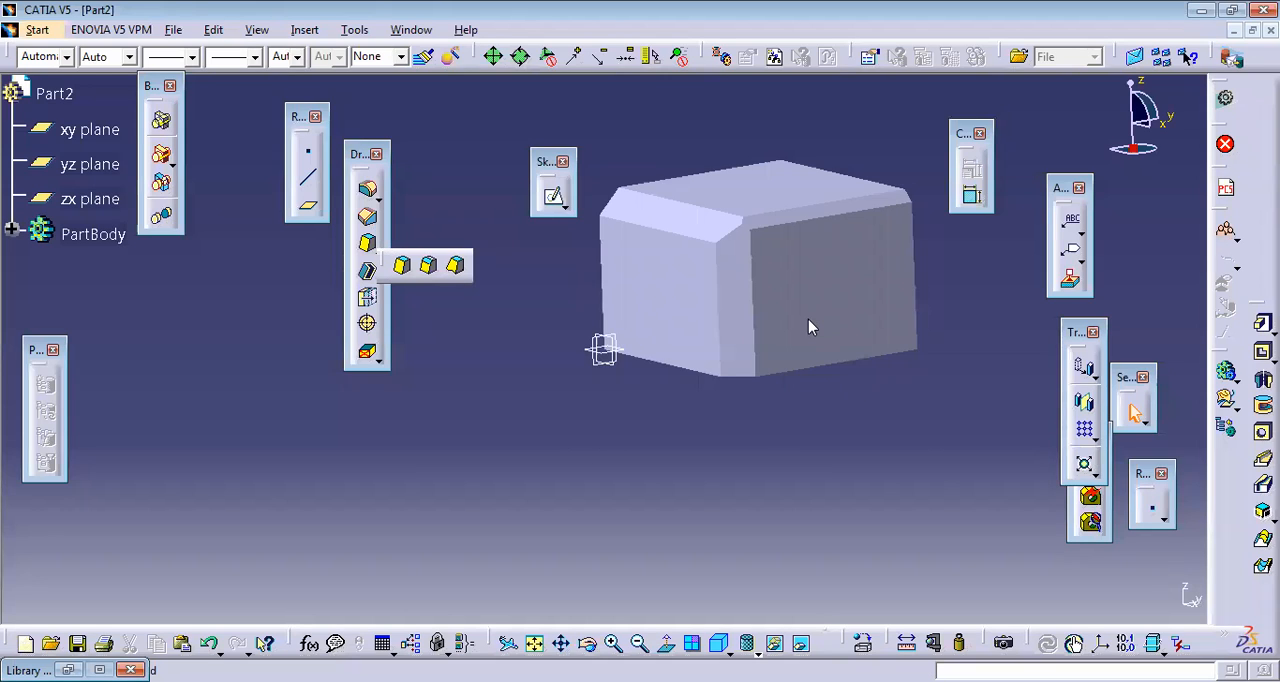
{"action": "left_click", "coordinate": [799, 558]}
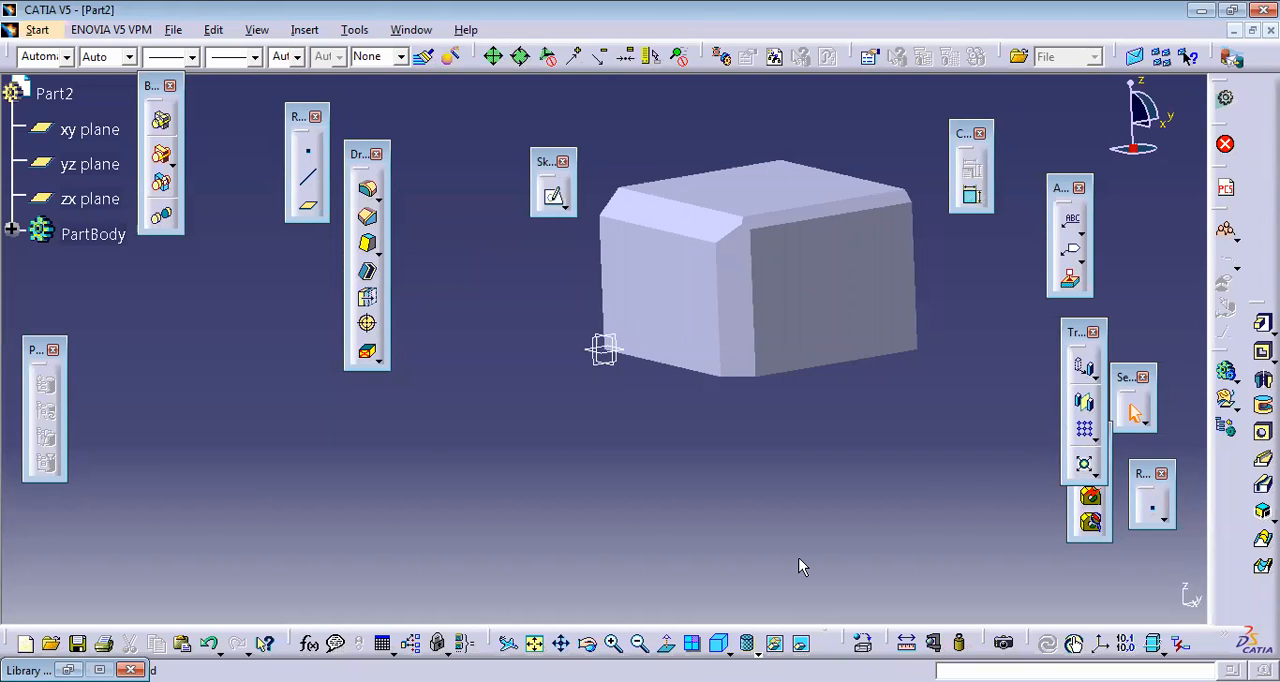
{"action": "key", "text": "ctrl+z"}
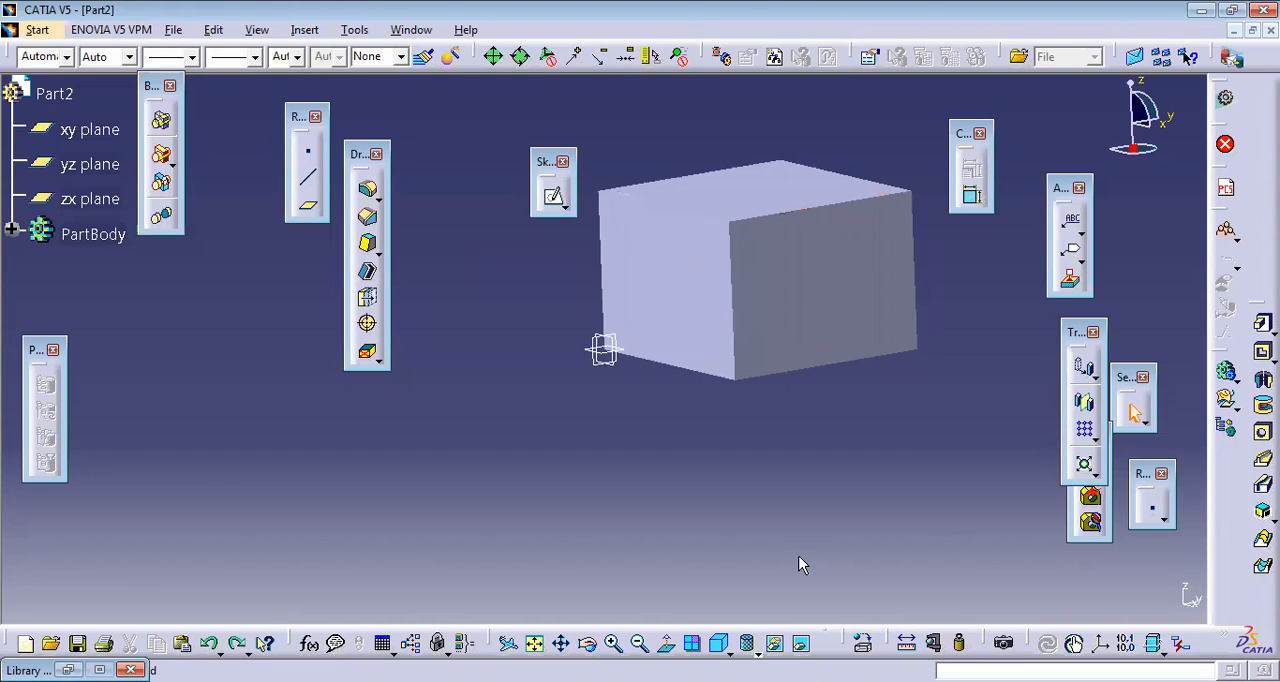
Step: Set up a draft on the block's four side faces with a 10 deg angle
{"action": "left_click", "coordinate": [363, 242]}
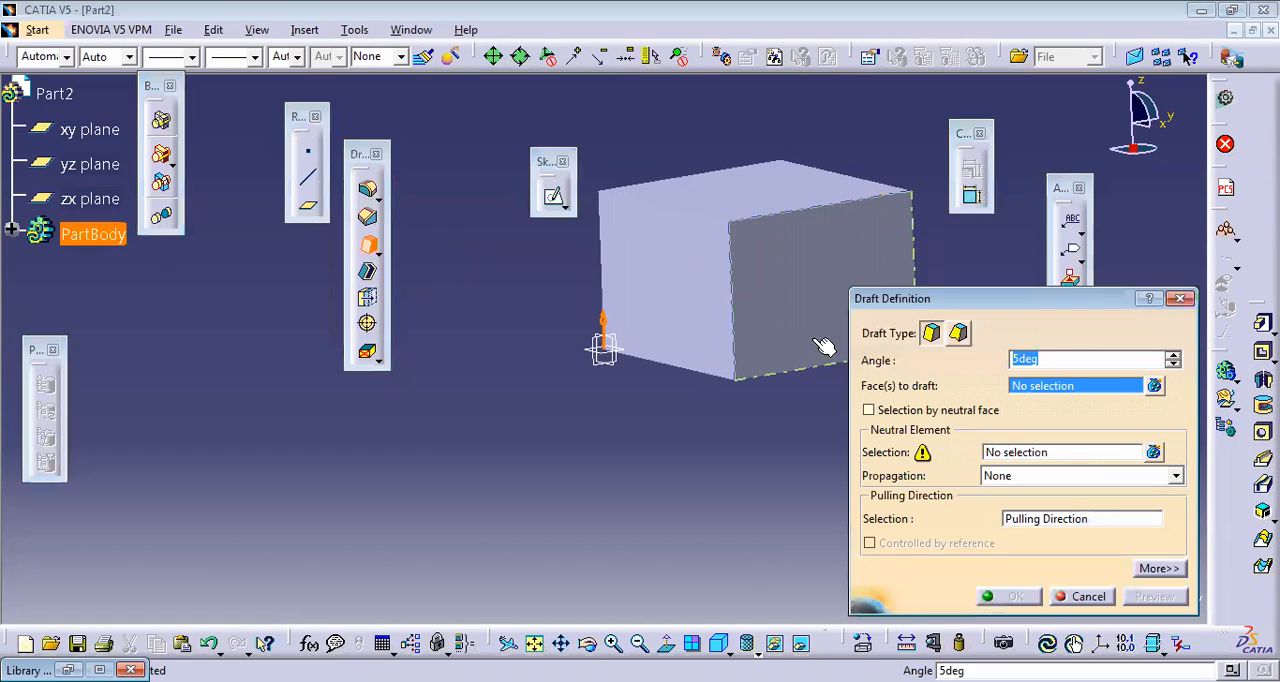
{"action": "left_click", "coordinate": [693, 310]}
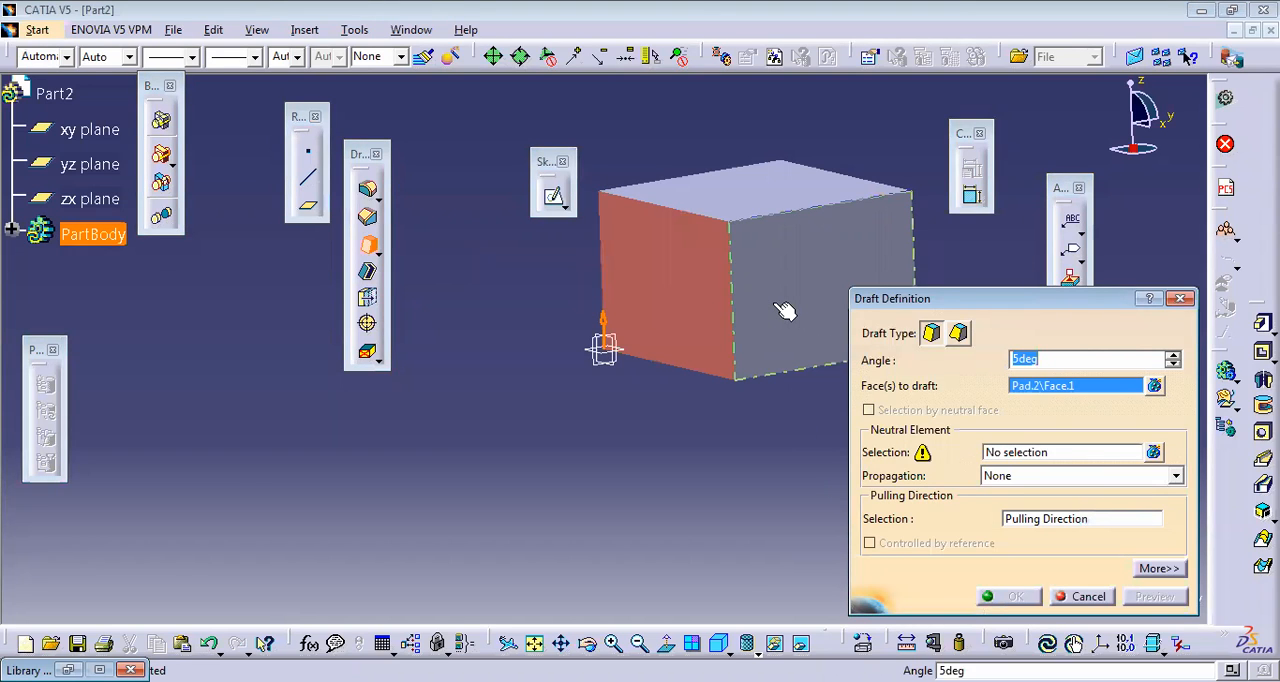
{"action": "left_click", "coordinate": [785, 311]}
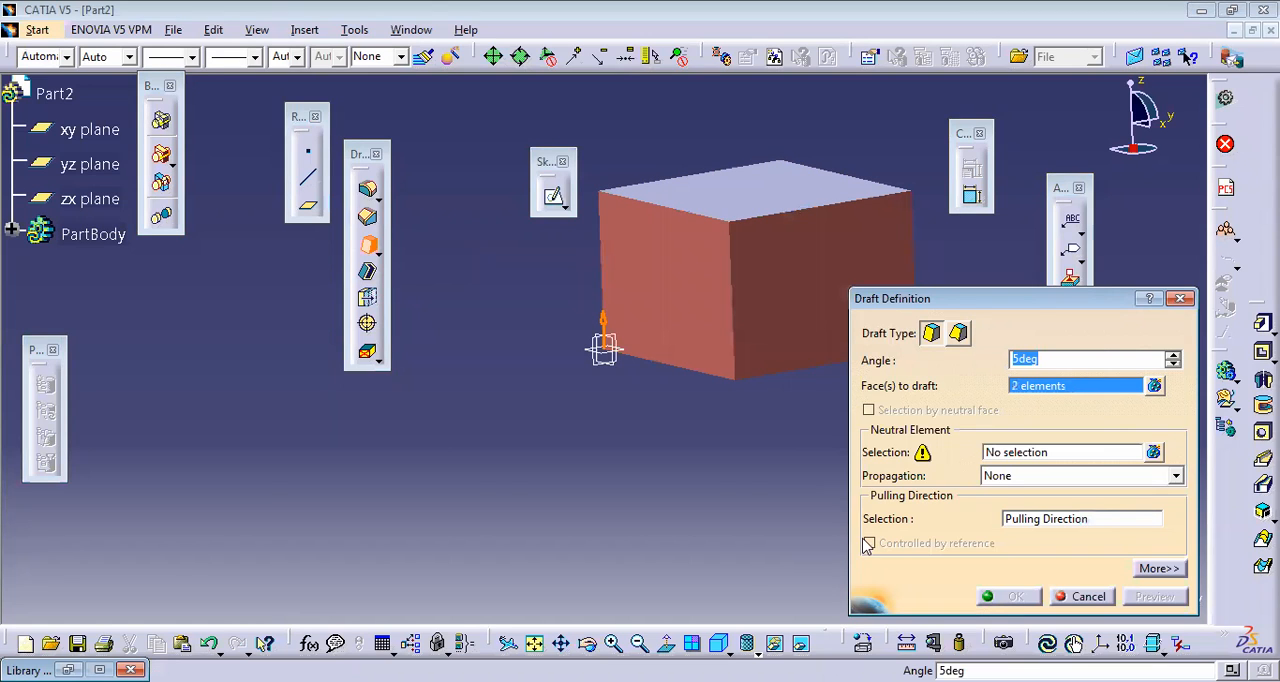
{"action": "left_click", "coordinate": [588, 643]}
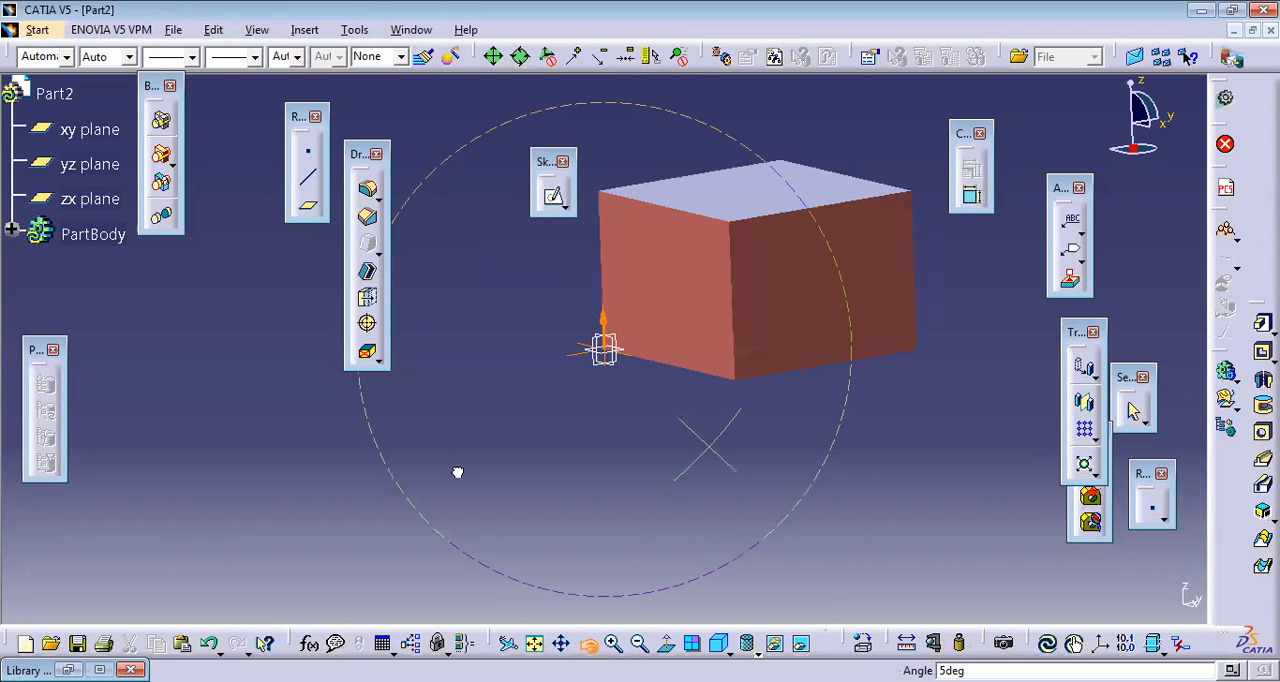
{"action": "left_click_drag", "start_coordinate": [457, 471], "coordinate": [423, 394]}
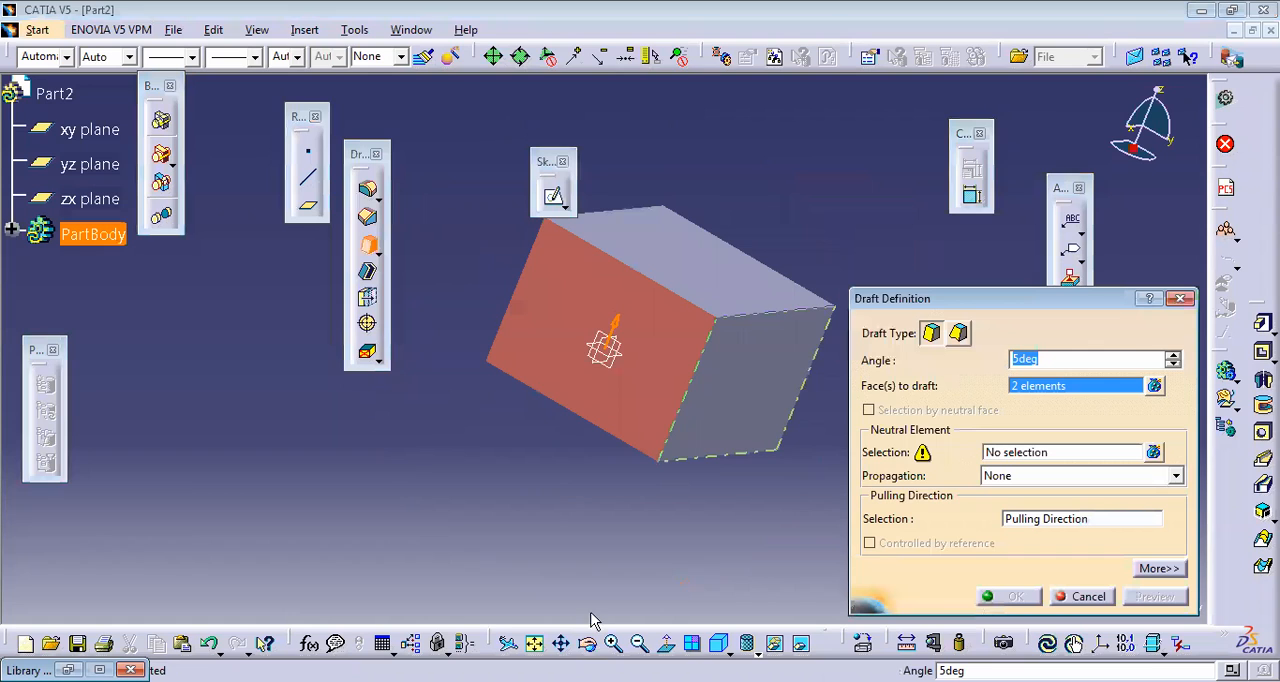
{"action": "left_click", "coordinate": [588, 643]}
{"action": "left_click_drag", "start_coordinate": [553, 446], "coordinate": [371, 391]}
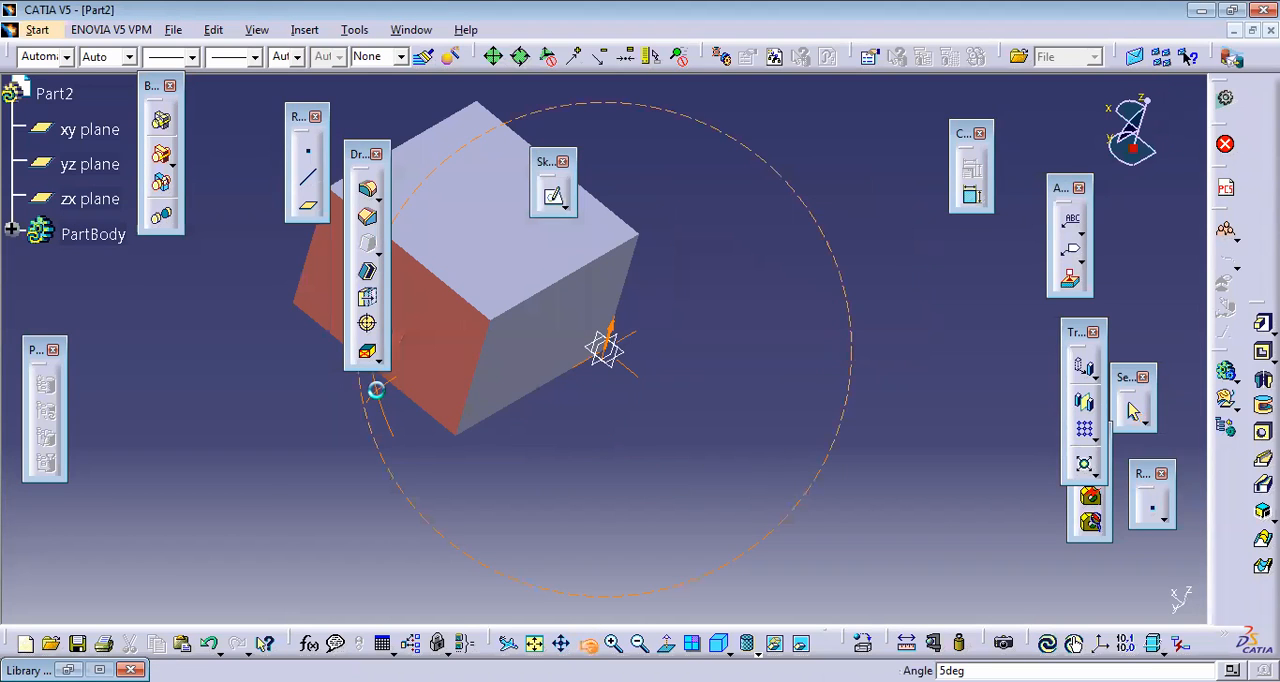
{"action": "left_click", "coordinate": [538, 318]}
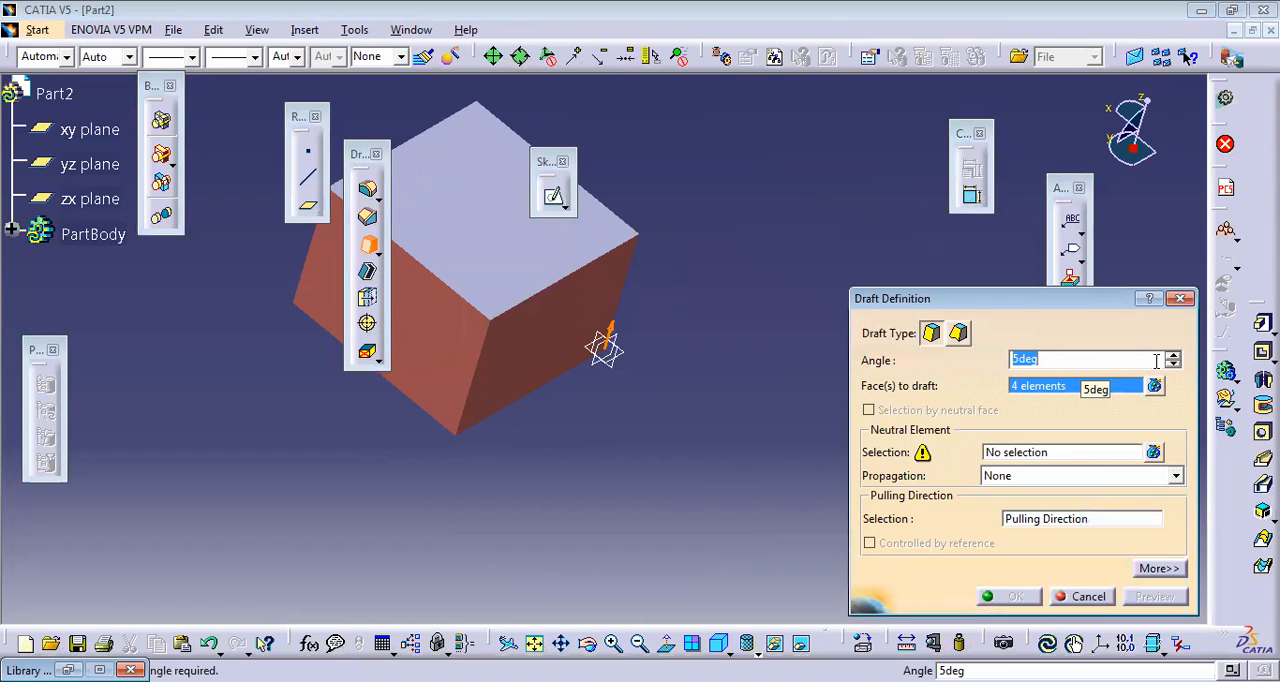
{"action": "left_click", "coordinate": [1175, 354]}
{"action": "left_click", "coordinate": [1175, 354]}
{"action": "left_click", "coordinate": [1175, 354]}
{"action": "left_click", "coordinate": [1175, 354]}
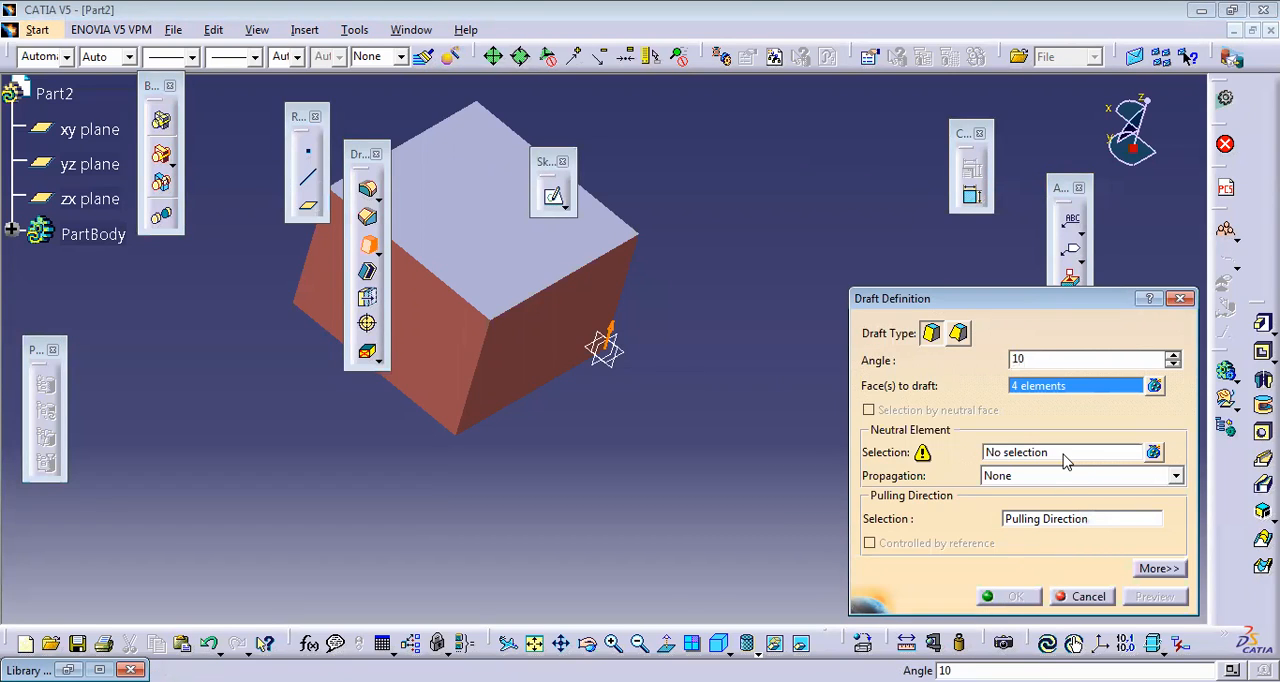
Step: Try to preview the four-face draft with the yz plane as the neutral element
{"action": "left_click", "coordinate": [608, 325]}
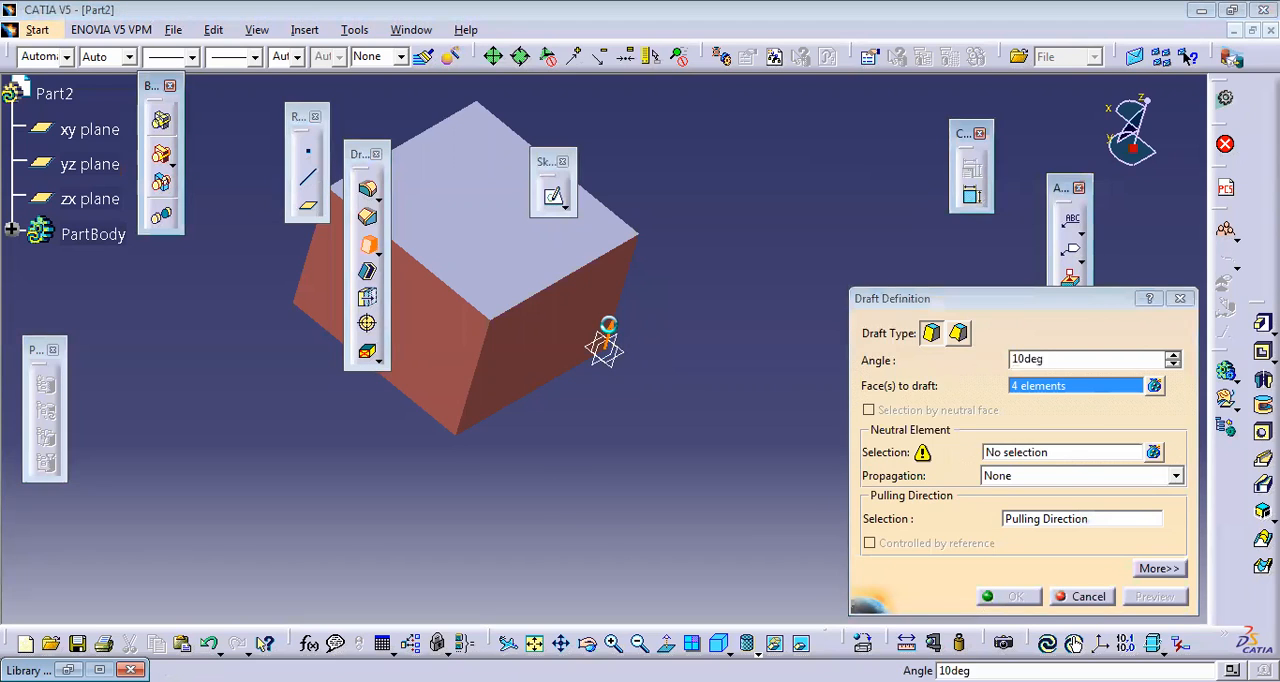
{"action": "left_click", "coordinate": [1068, 458]}
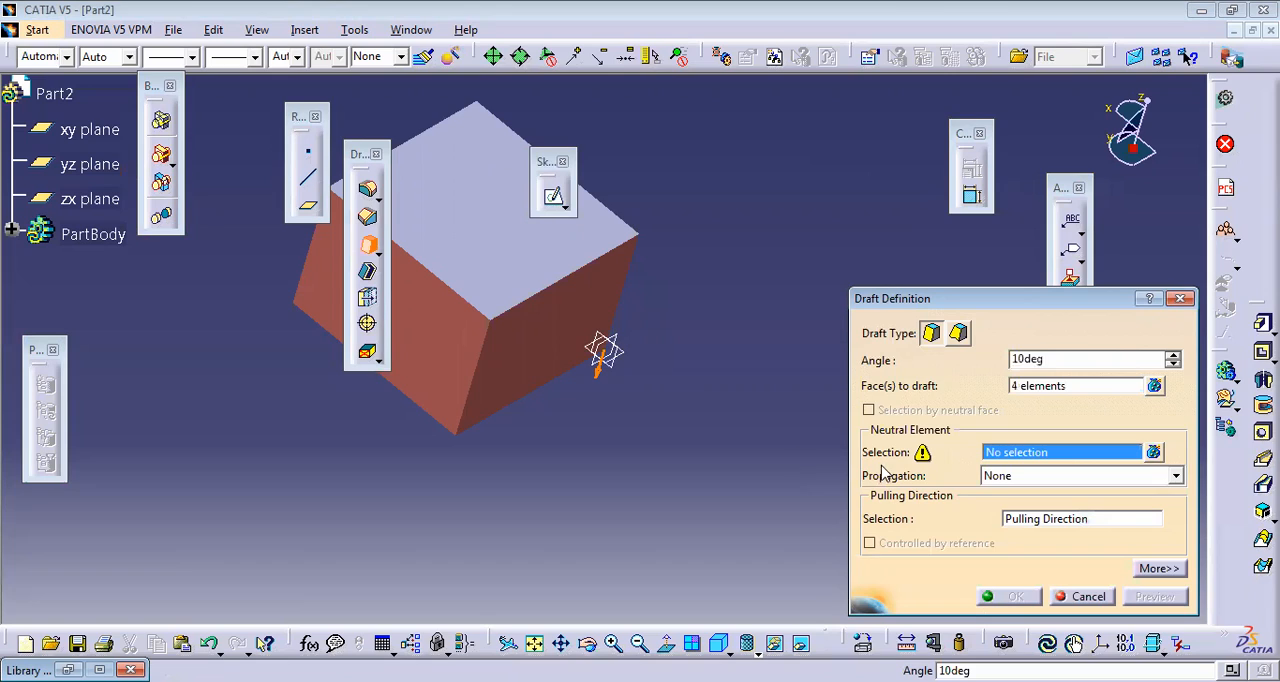
{"action": "left_click", "coordinate": [625, 347]}
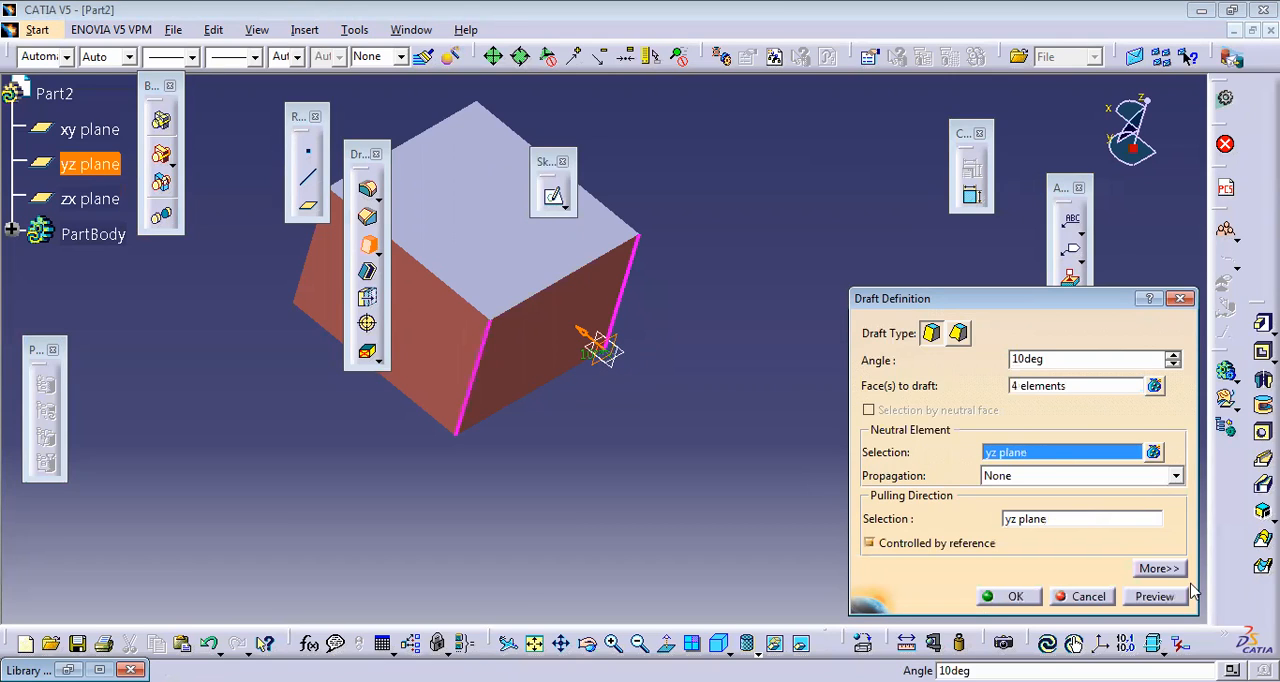
{"action": "left_click", "coordinate": [1155, 596]}
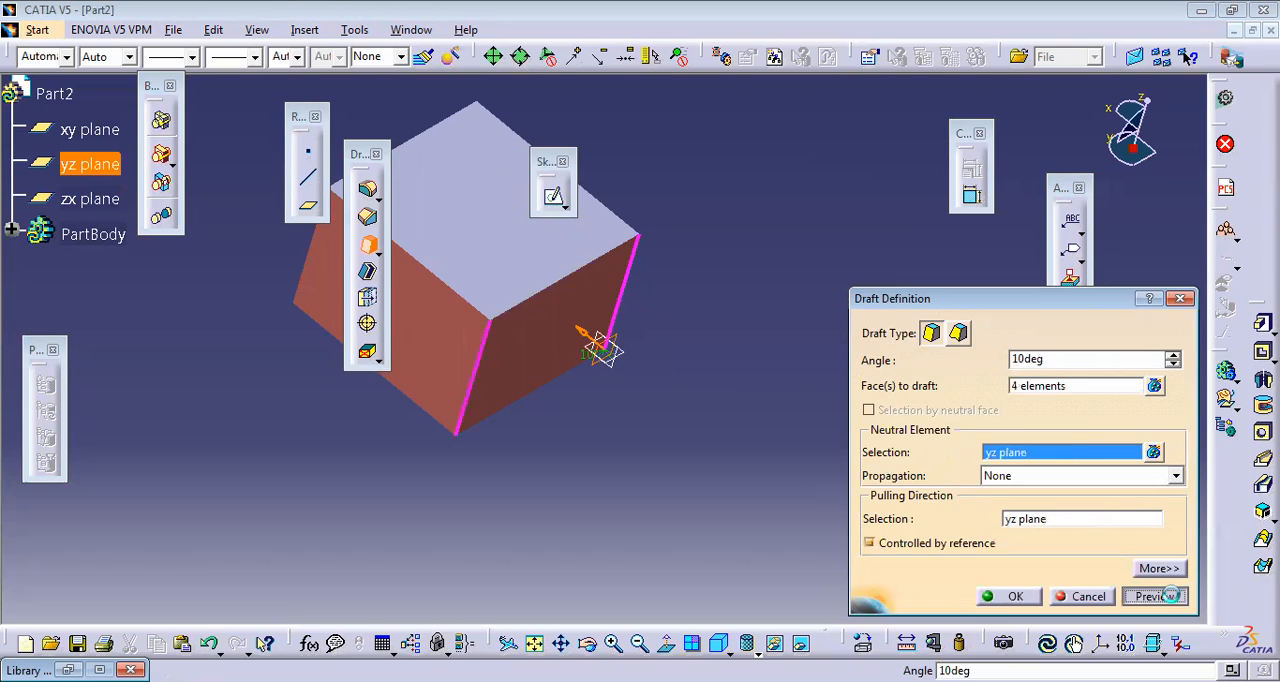
{"action": "left_click", "coordinate": [836, 407]}
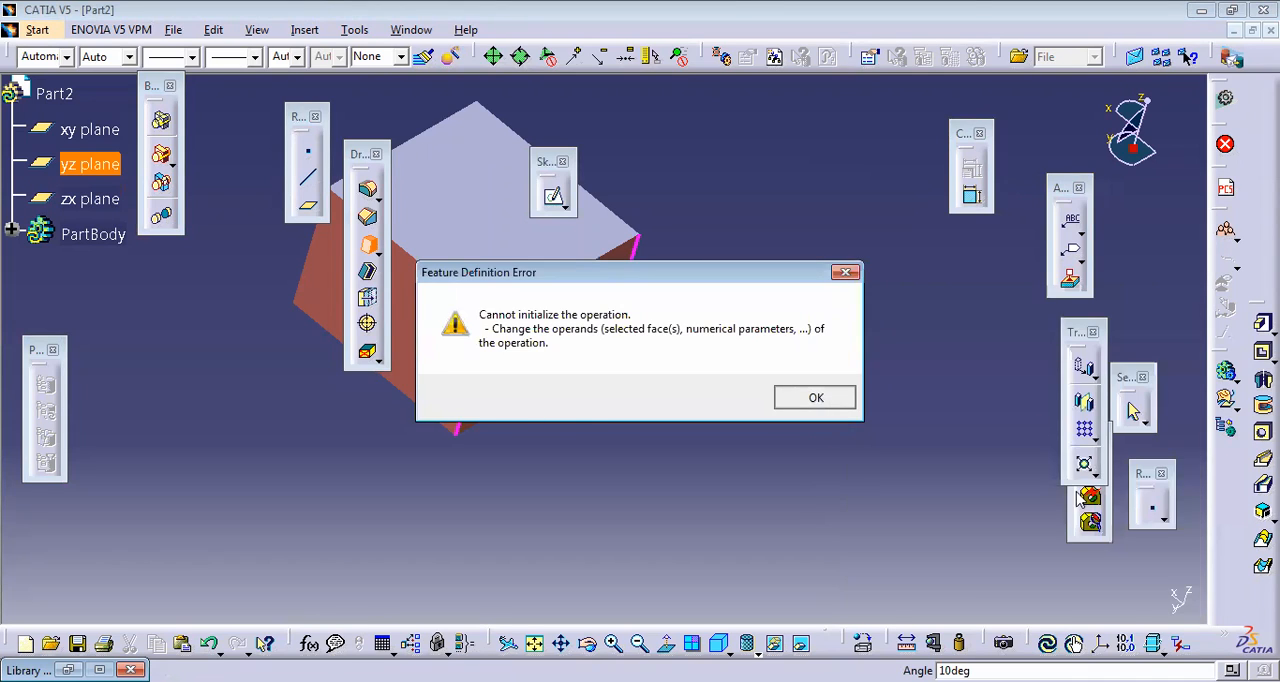
Step: Try the draft with Smooth propagation and the block's top face as the neutral element, and cancel it
{"action": "left_click", "coordinate": [1106, 478]}
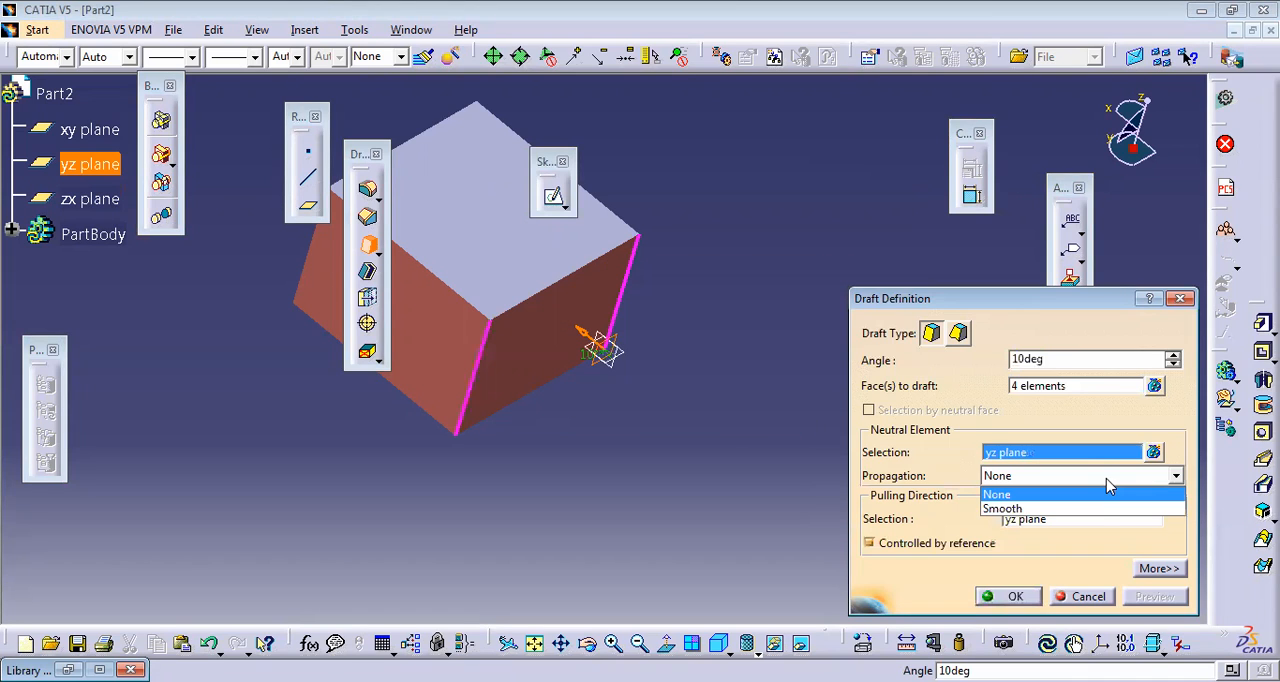
{"action": "left_click", "coordinate": [1096, 509]}
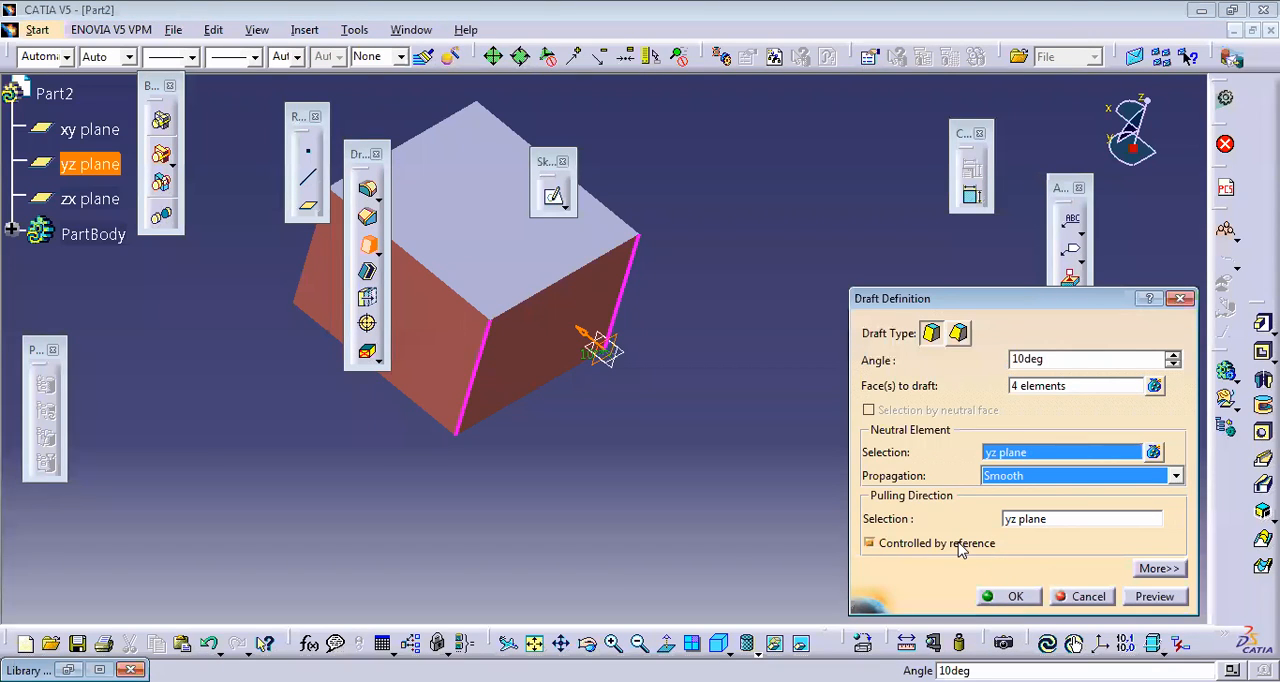
{"action": "left_click", "coordinate": [589, 645]}
{"action": "left_click_drag", "start_coordinate": [743, 500], "coordinate": [651, 363]}
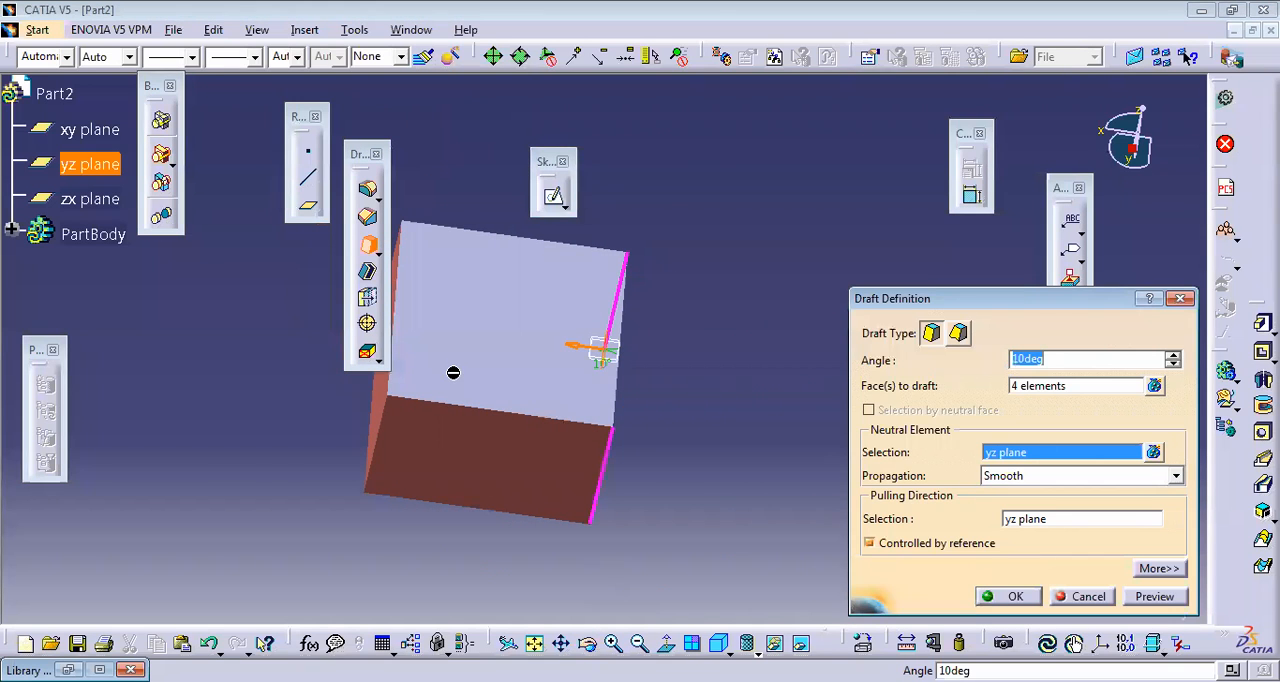
{"action": "left_click", "coordinate": [1073, 452]}
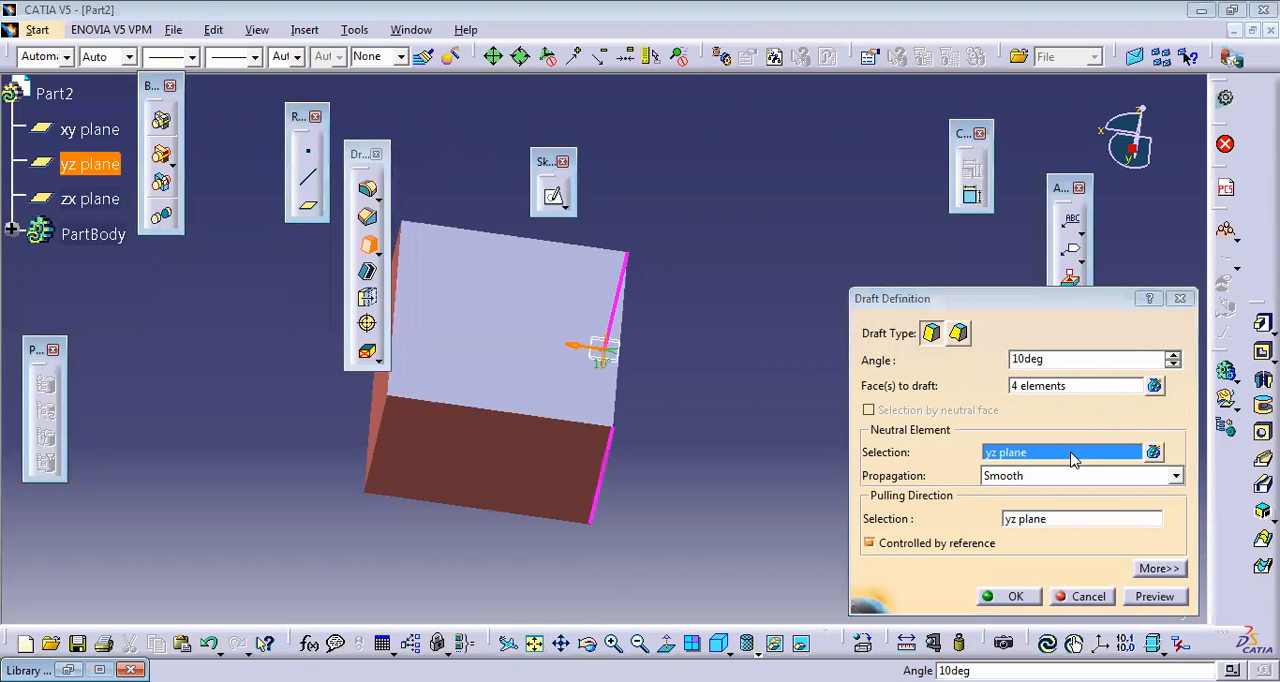
{"action": "left_click", "coordinate": [545, 322]}
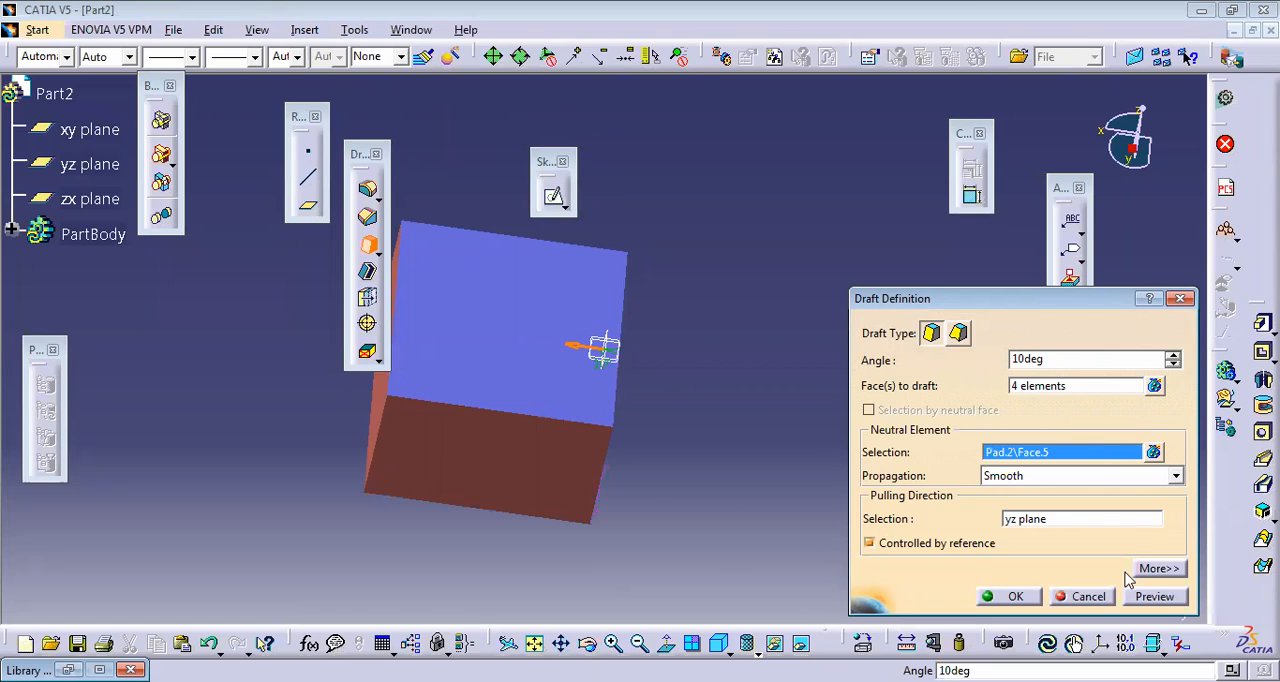
{"action": "left_click", "coordinate": [1155, 596]}
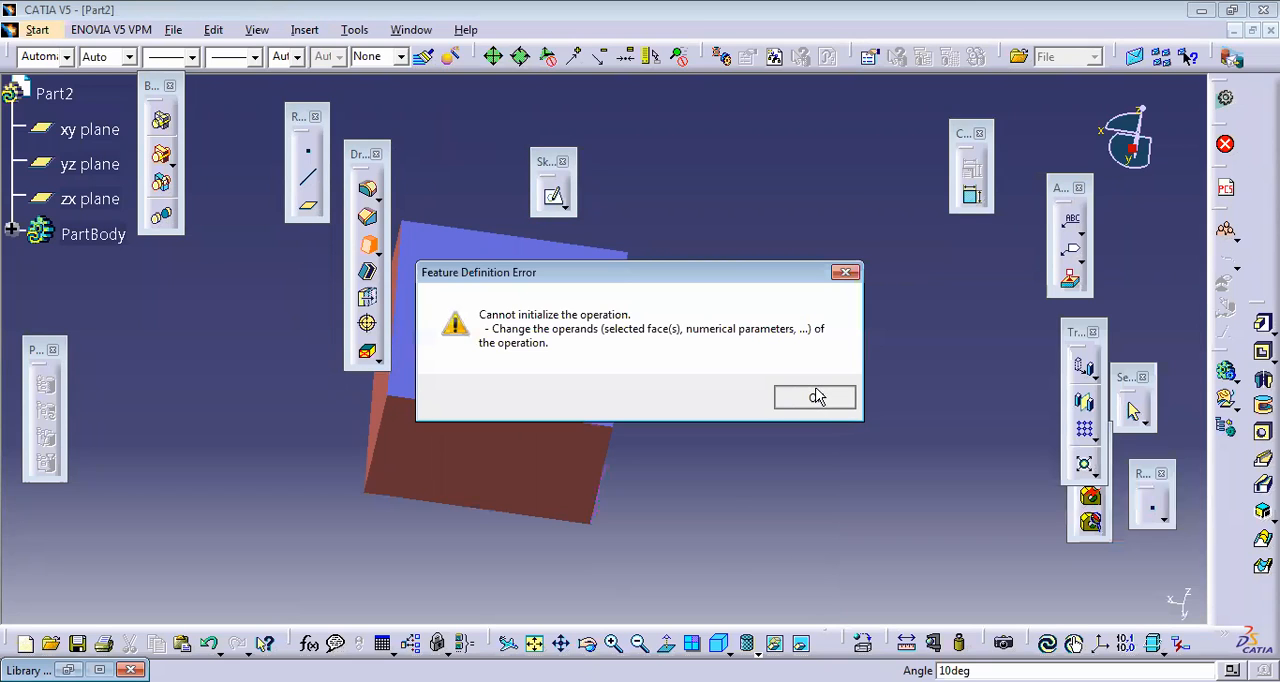
{"action": "left_click", "coordinate": [817, 397]}
{"action": "middle_click_drag", "start_coordinate": [533, 404], "coordinate": [611, 306]}
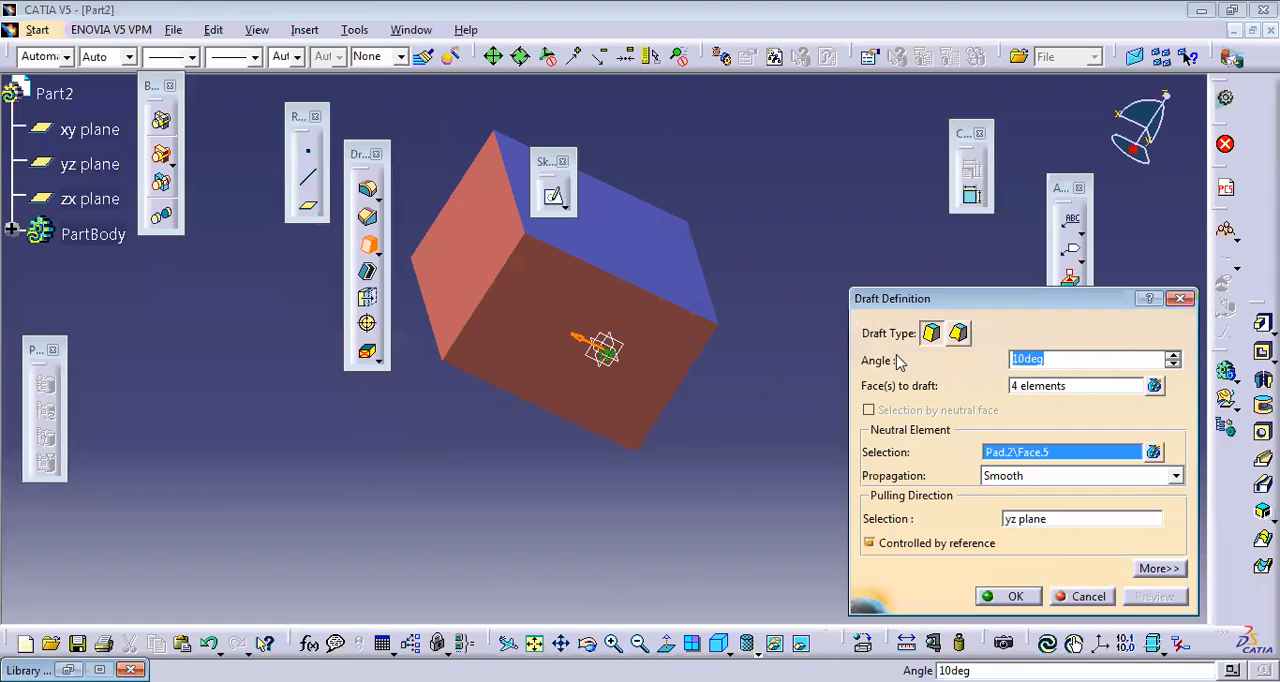
{"action": "key", "text": "Escape"}
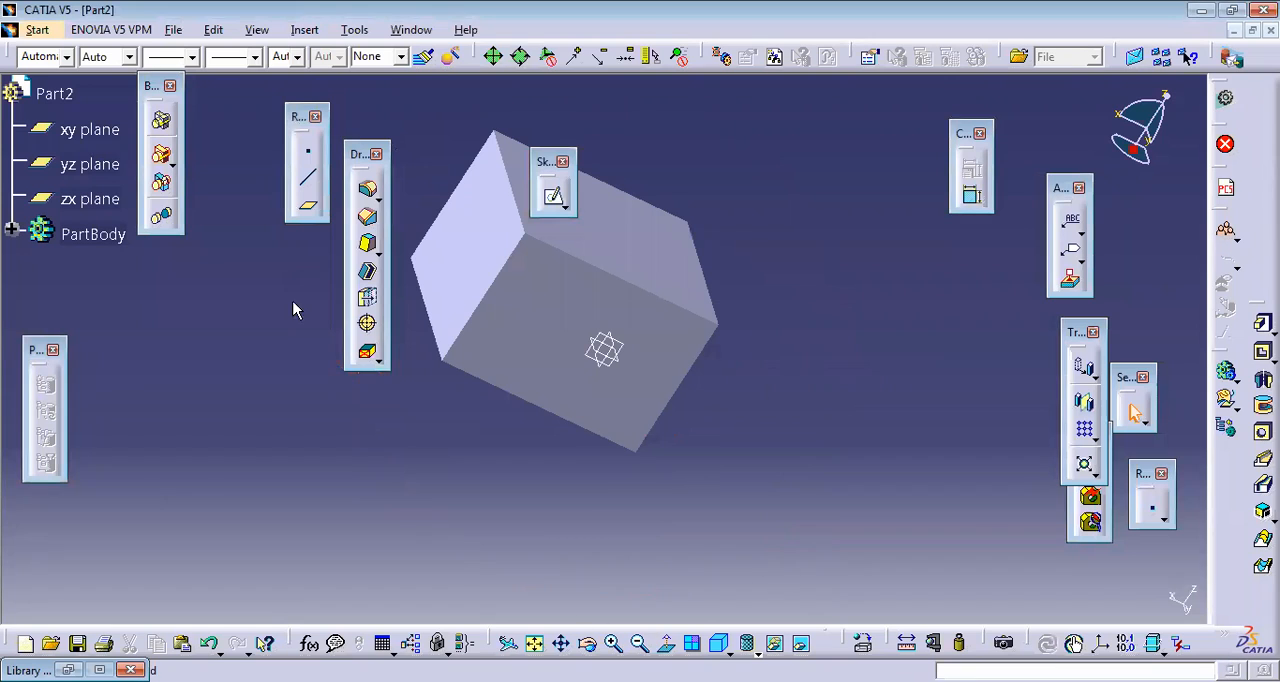
Step: Draft one side face of the block at 5 deg, using the top face as the neutral element
{"action": "left_click", "coordinate": [367, 247]}
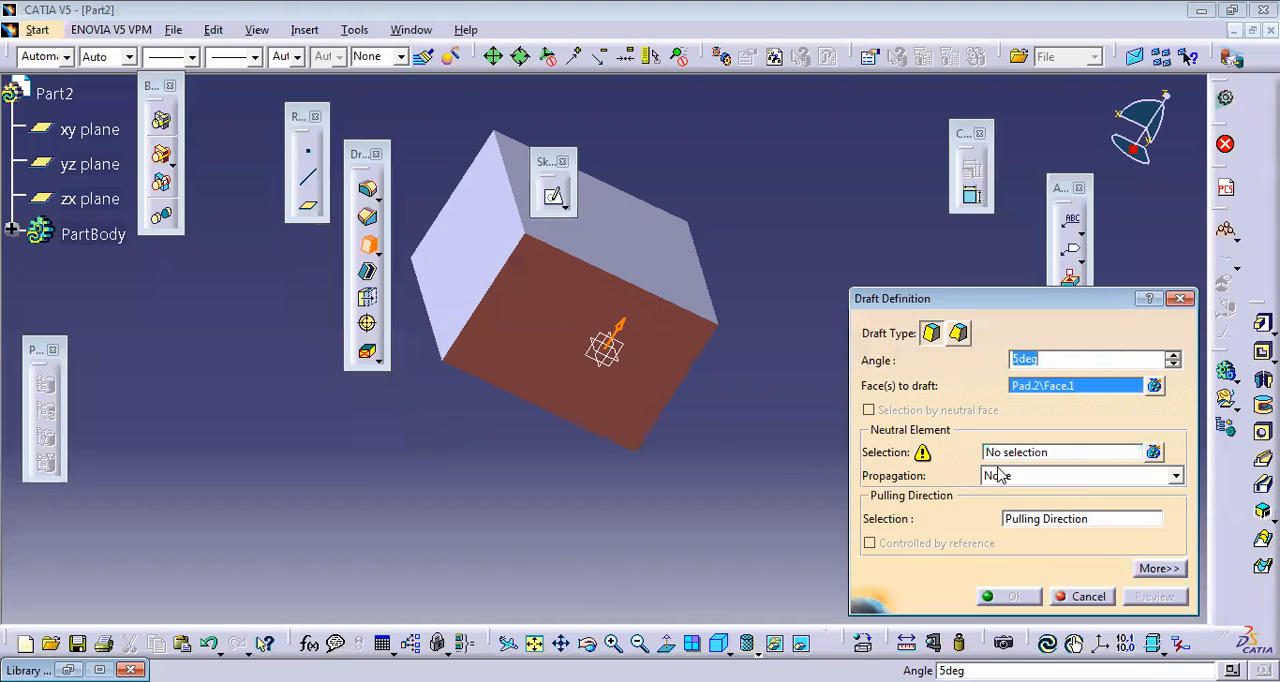
{"action": "left_click", "coordinate": [1012, 458]}
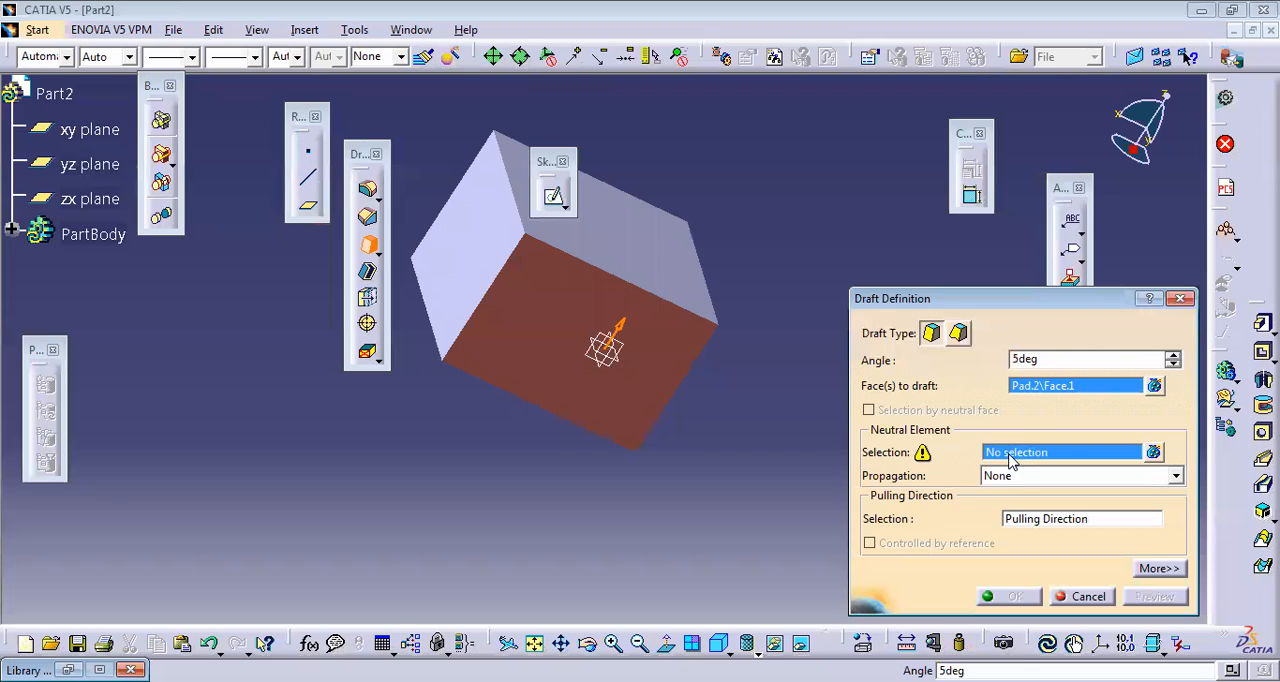
{"action": "left_click", "coordinate": [674, 280]}
{"action": "left_click", "coordinate": [1148, 597]}
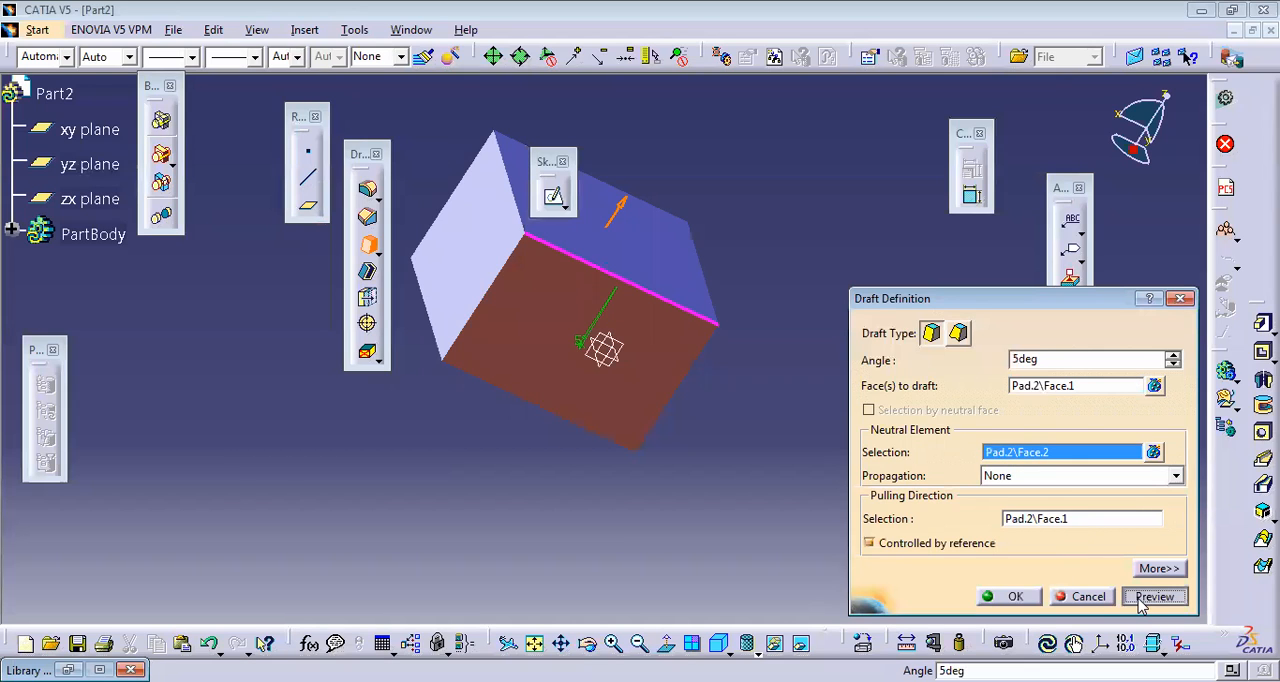
{"action": "left_click", "coordinate": [1008, 596]}
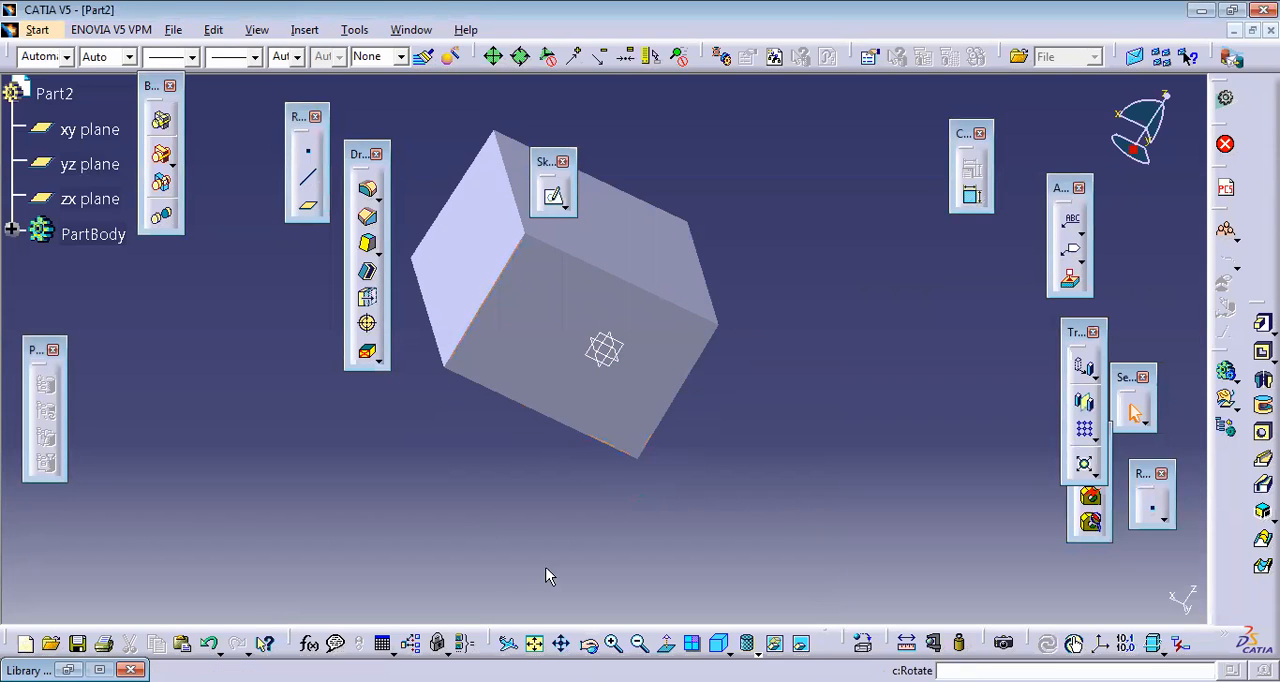
{"action": "left_click", "coordinate": [368, 241]}
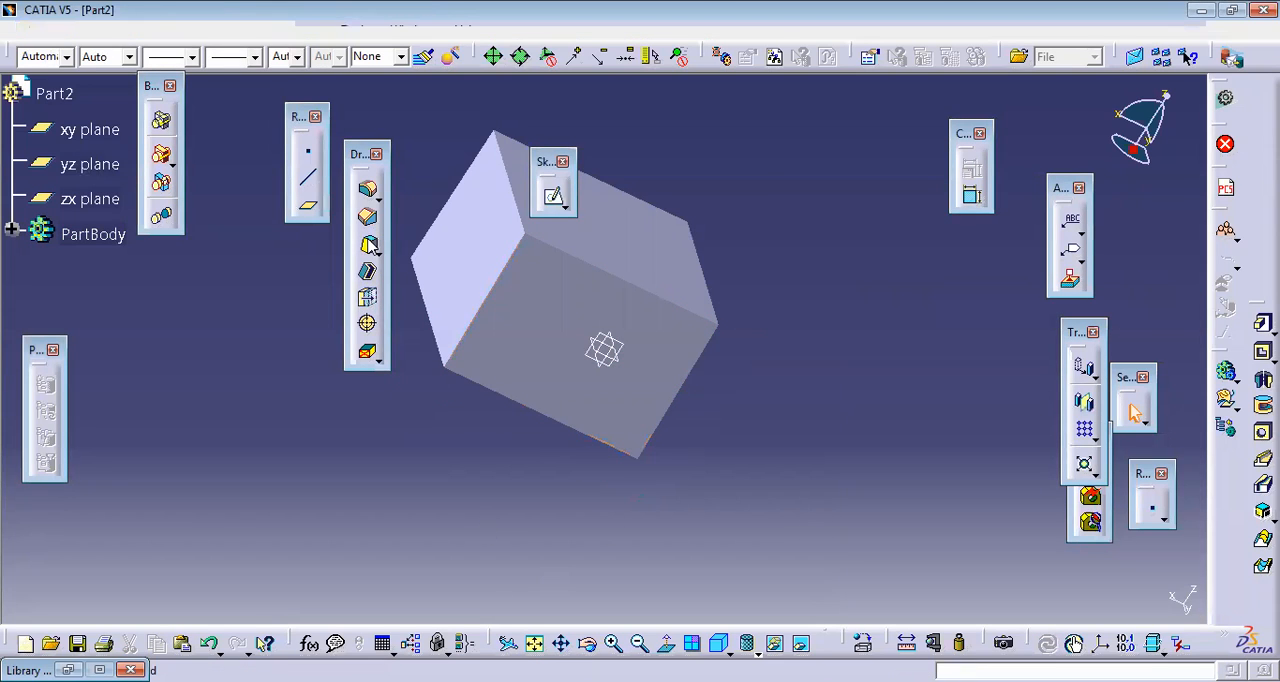
{"action": "left_click", "coordinate": [583, 294]}
{"action": "left_click", "coordinate": [769, 393]}
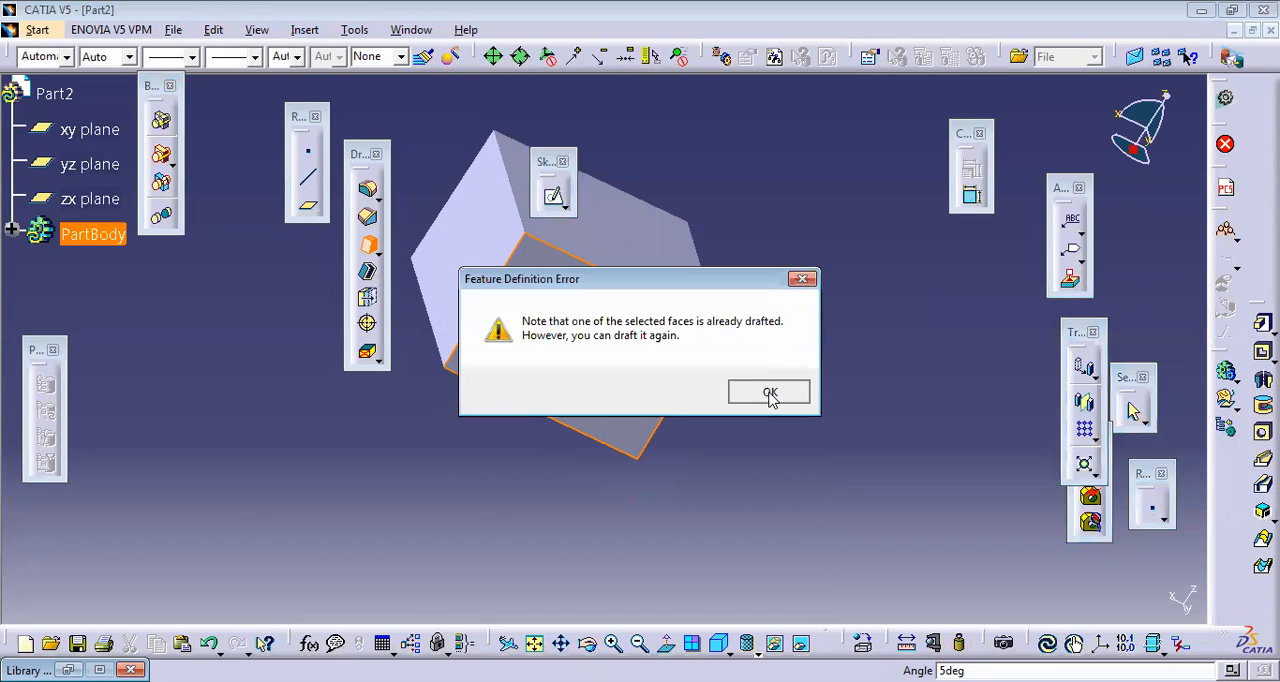
{"action": "middle_click_drag", "start_coordinate": [663, 465], "coordinate": [826, 281]}
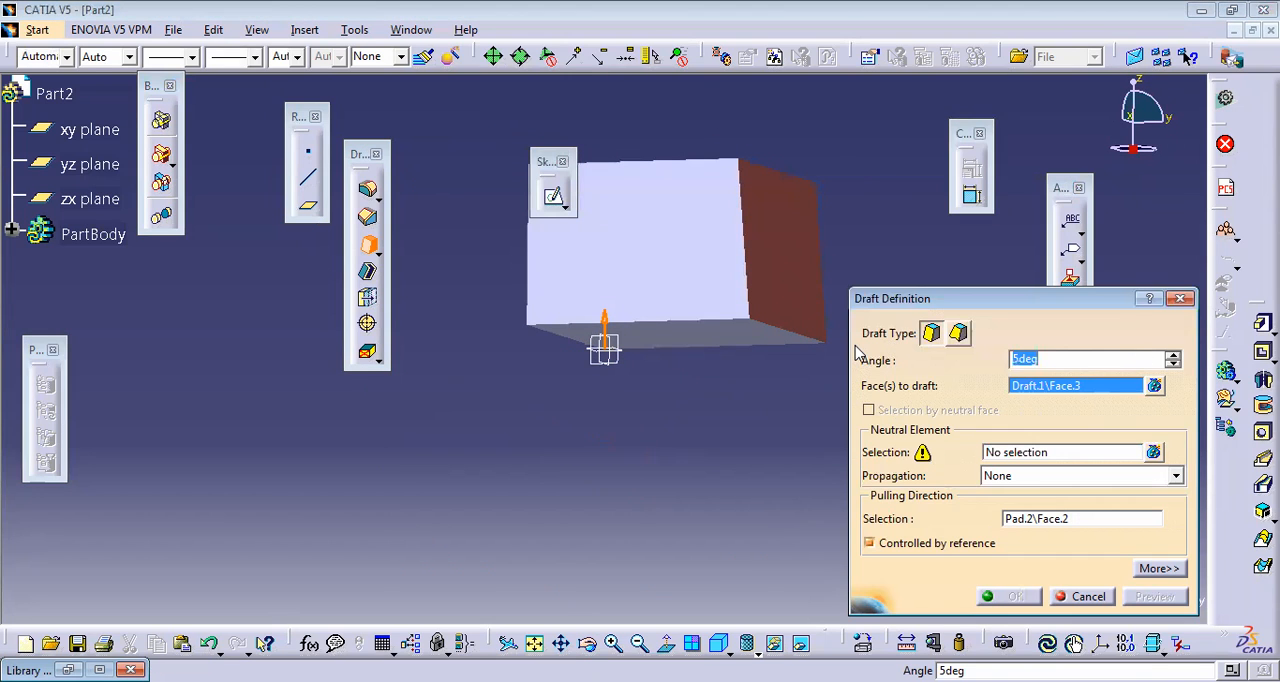
{"action": "key", "text": "Escape"}
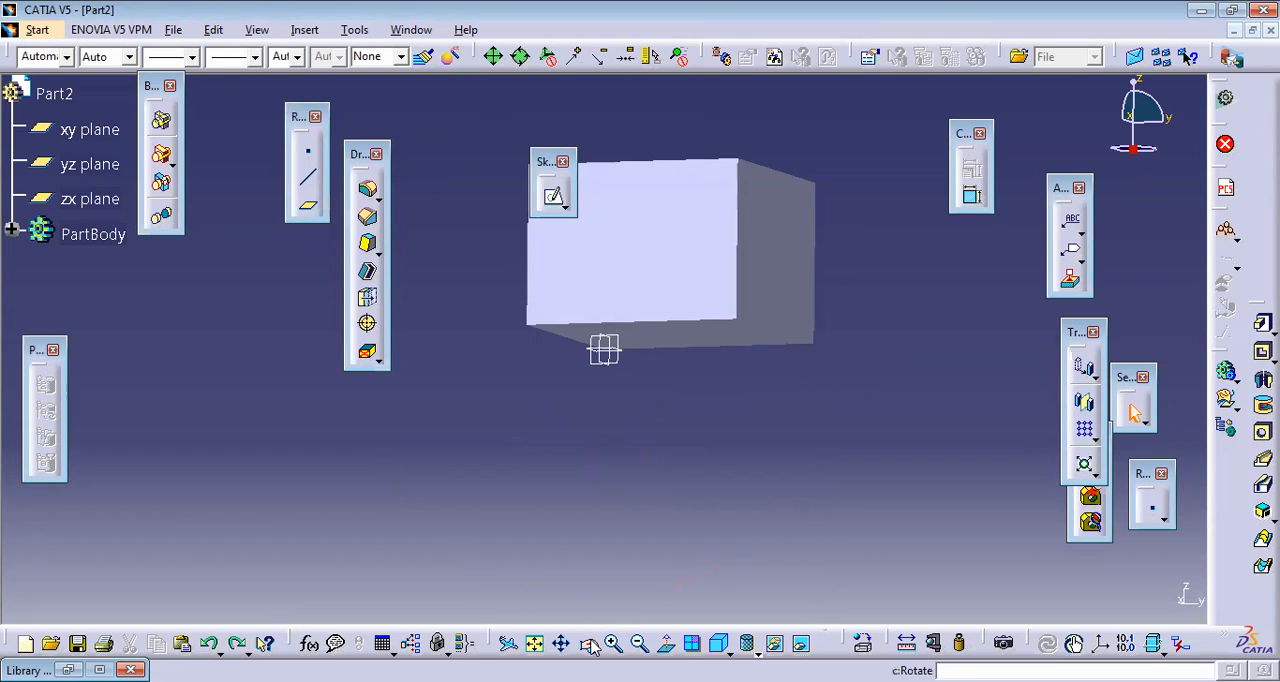
Step: Draft the block's front side face at 30 deg, using the bottom face as the neutral element
{"action": "left_click", "coordinate": [368, 243]}
{"action": "left_click", "coordinate": [661, 254]}
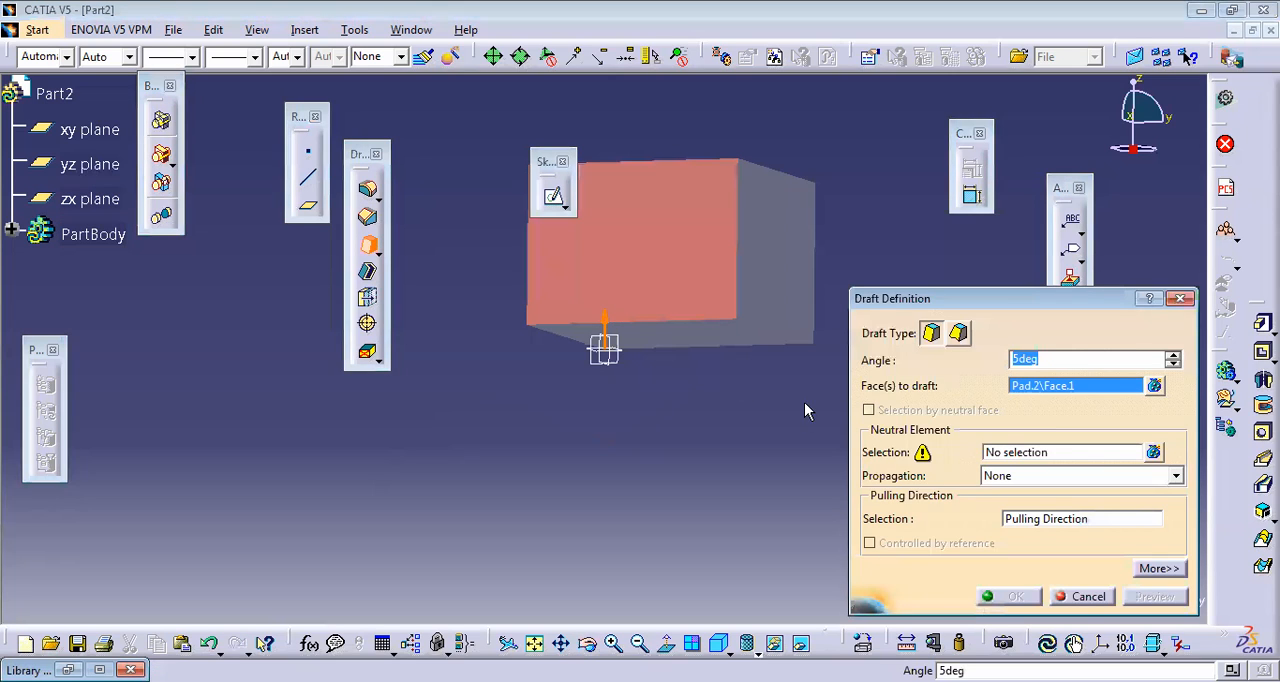
{"action": "left_click", "coordinate": [1040, 452]}
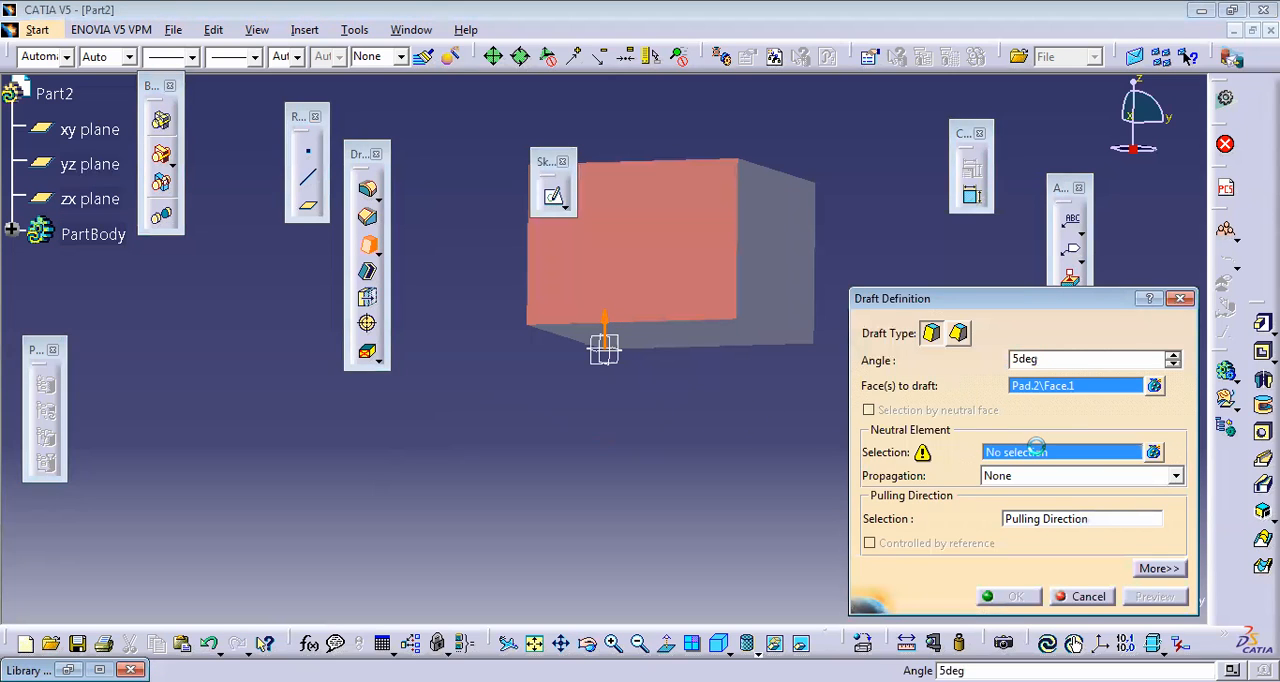
{"action": "left_click", "coordinate": [690, 332]}
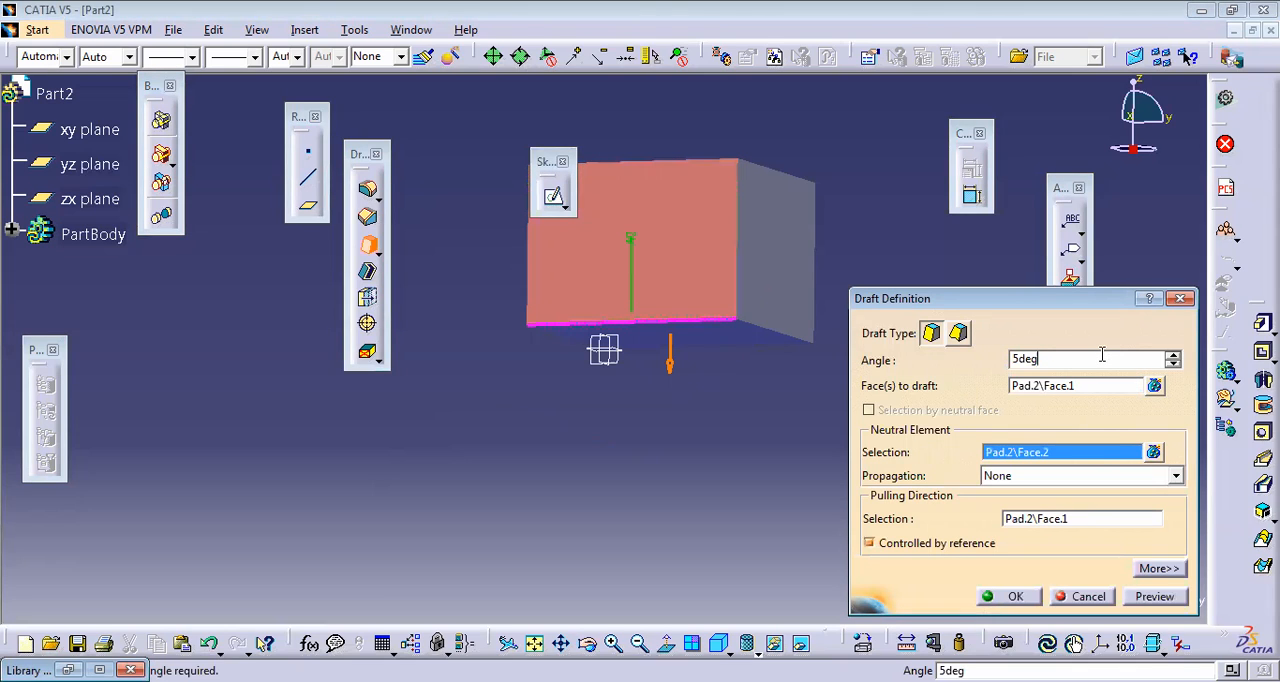
{"action": "key", "text": "BackSpace"}
{"action": "key", "text": "BackSpace"}
{"action": "key", "text": "BackSpace"}
{"action": "left_click", "coordinate": [1160, 597]}
{"action": "left_click", "coordinate": [1008, 596]}
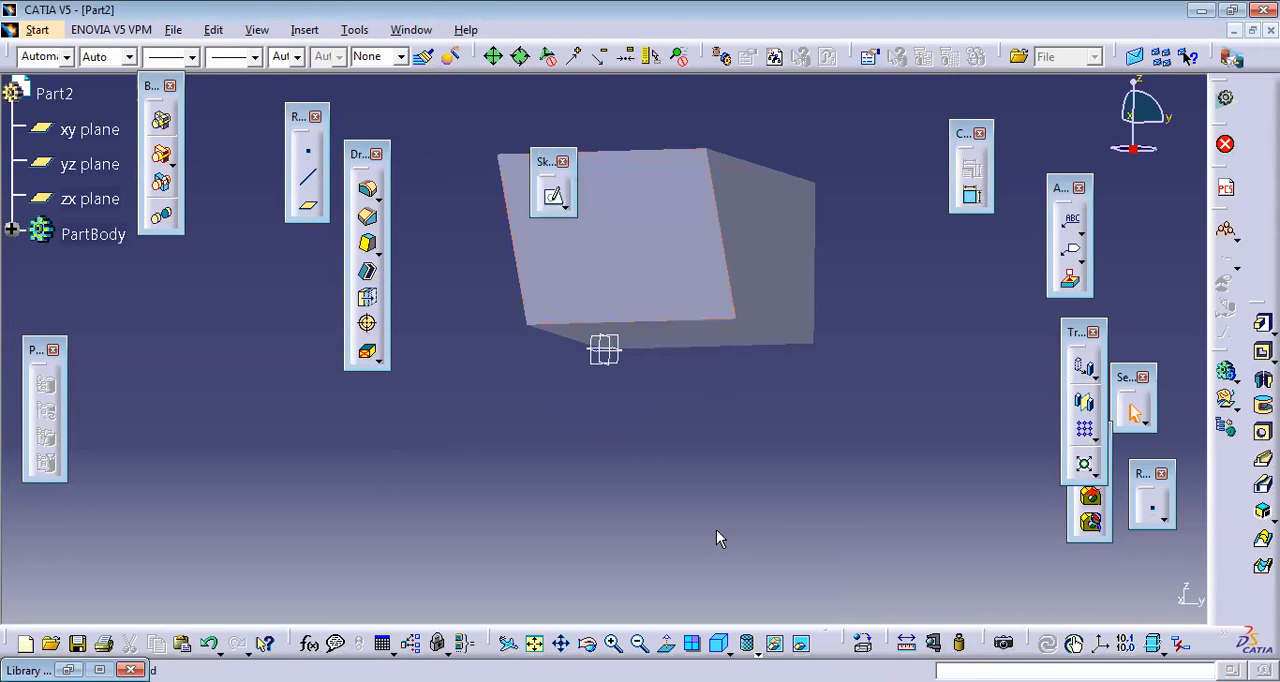
{"action": "left_click", "coordinate": [587, 643]}
{"action": "left_click_drag", "start_coordinate": [789, 417], "coordinate": [560, 506]}
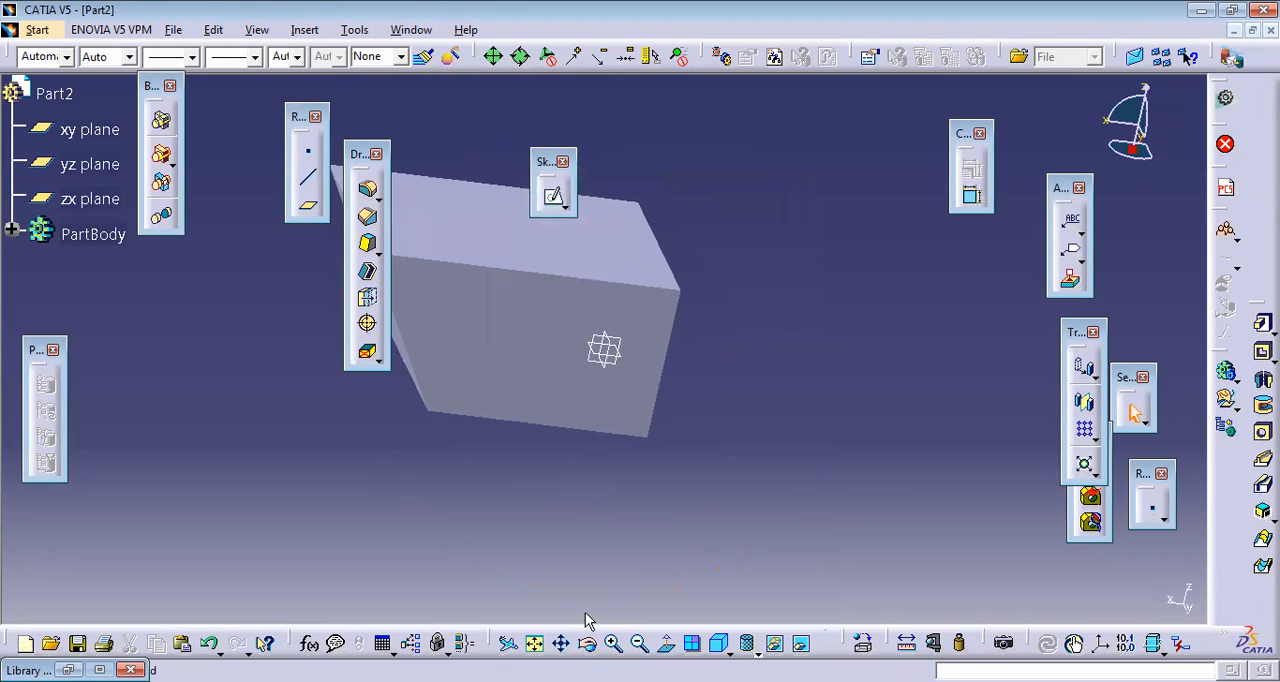
Step: Undo the 30 deg draft on the block's front side face
{"action": "left_click", "coordinate": [539, 645]}
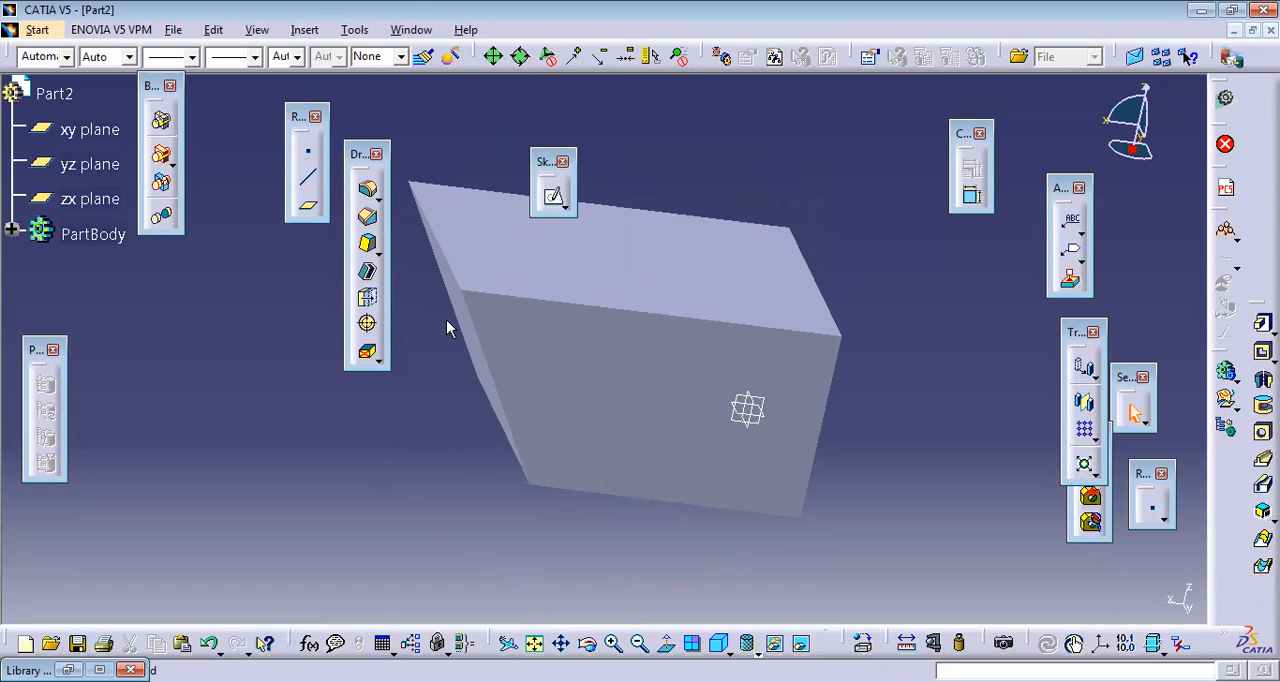
{"action": "left_click", "coordinate": [592, 417]}
{"action": "key", "text": "ctrl+z"}
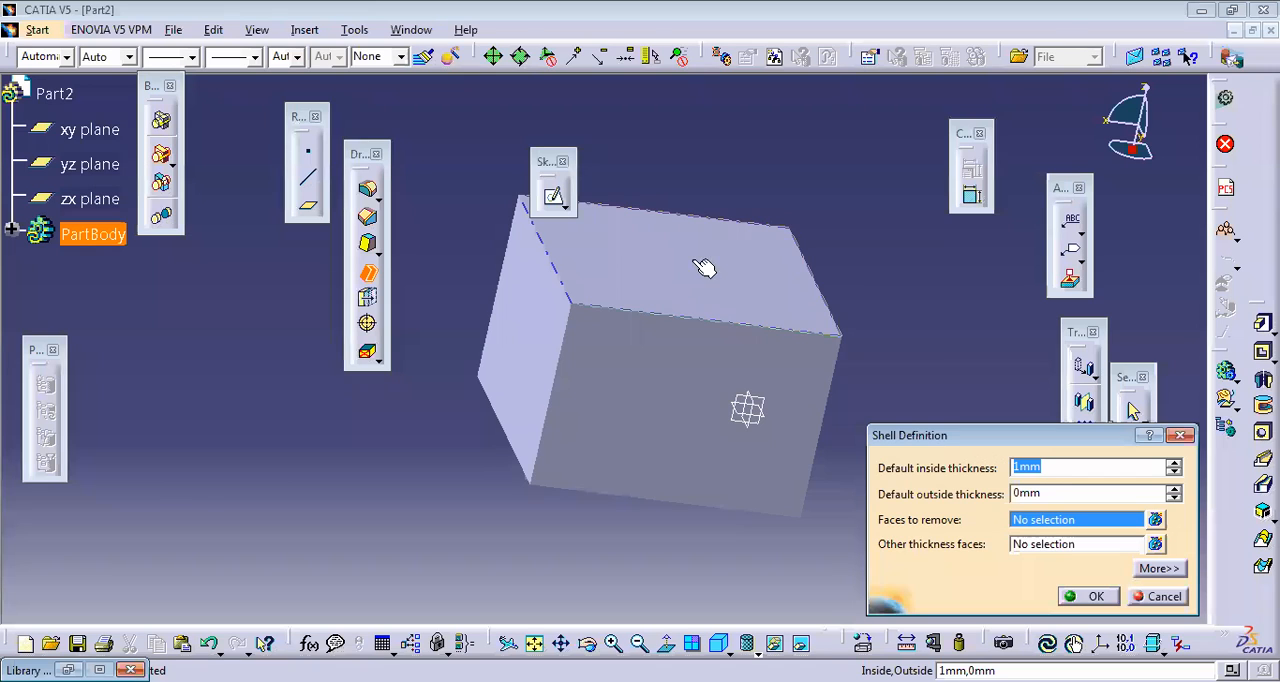
Step: Shell the block with a 1 mm inside thickness and 0 mm outside thickness, removing only the top face
{"action": "left_click", "coordinate": [700, 266]}
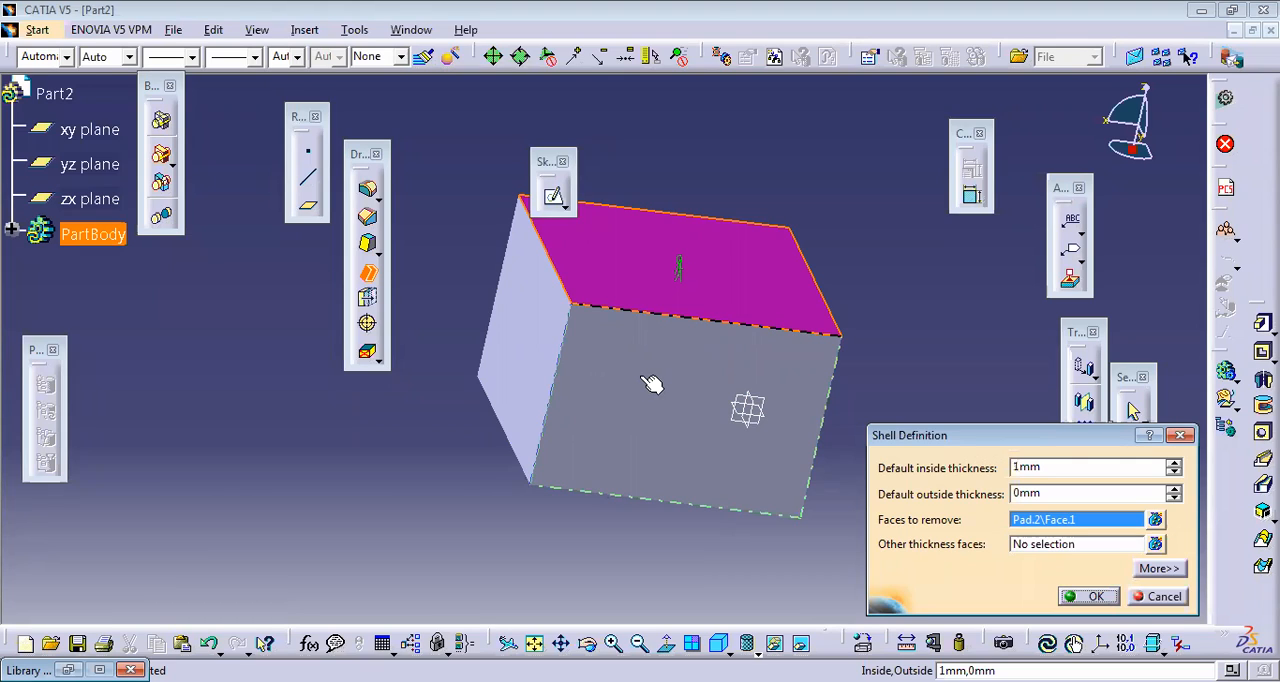
{"action": "left_click", "coordinate": [540, 364]}
{"action": "left_click", "coordinate": [715, 418]}
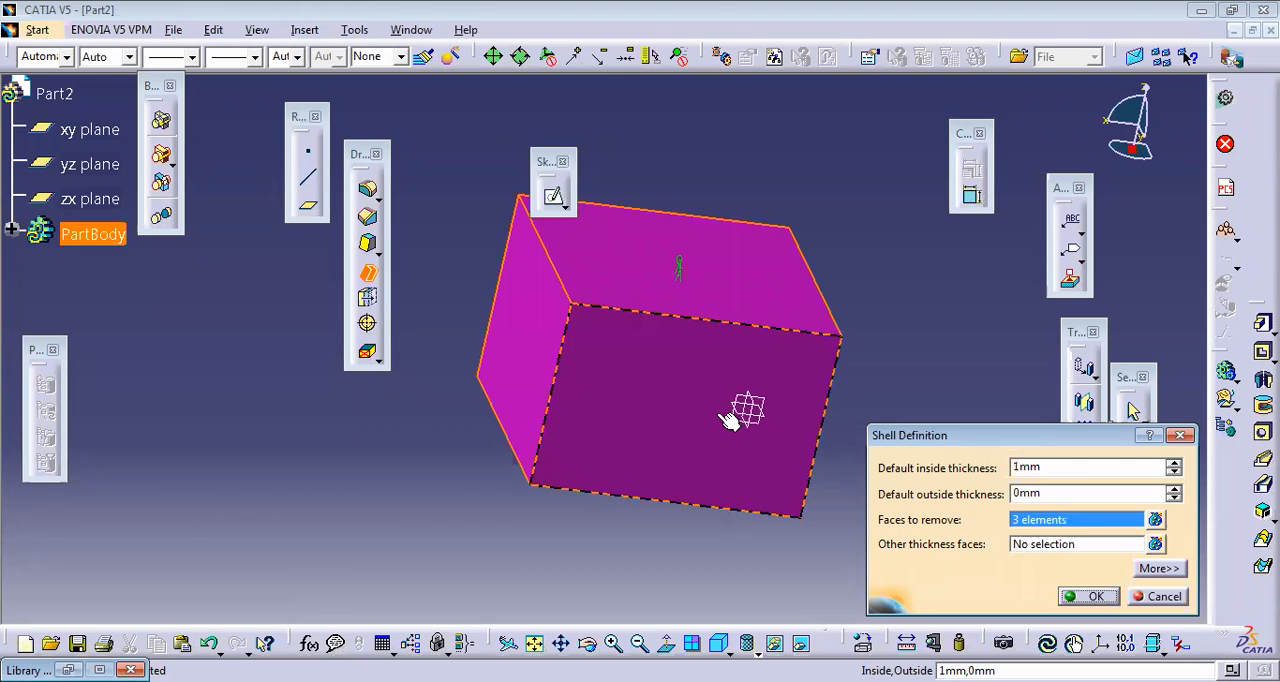
{"action": "left_click", "coordinate": [590, 645]}
{"action": "left_click_drag", "start_coordinate": [632, 364], "coordinate": [707, 382]}
{"action": "left_click", "coordinate": [714, 424]}
{"action": "left_click", "coordinate": [576, 385]}
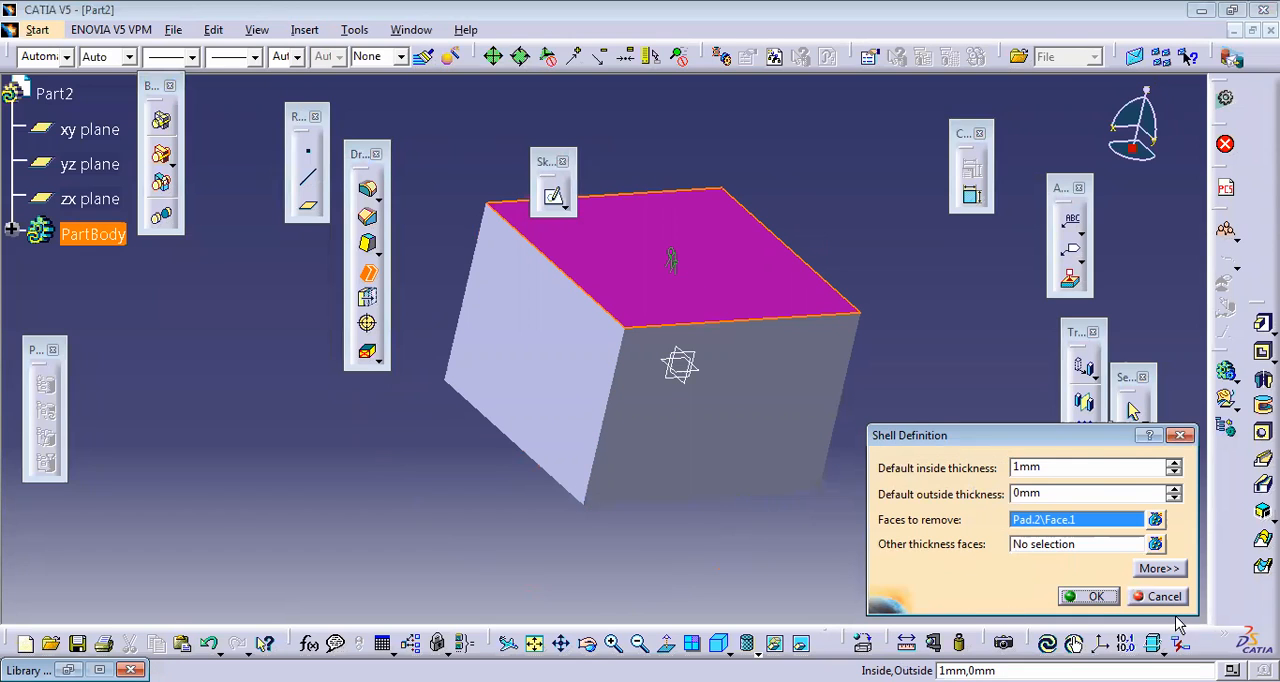
{"action": "left_click", "coordinate": [1095, 597]}
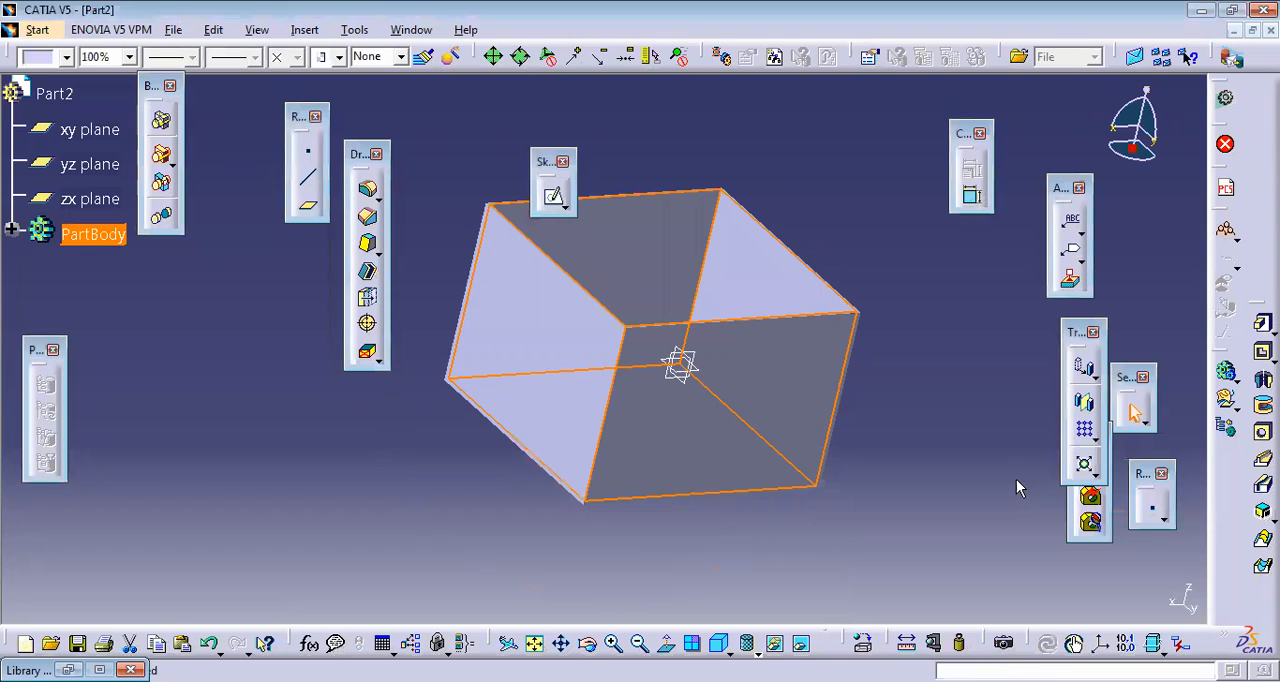
Step: Inspect the inside of the thin-walled box, and undo the 1 mm shell
{"action": "left_click", "coordinate": [587, 643]}
{"action": "left_click_drag", "start_coordinate": [848, 300], "coordinate": [789, 343]}
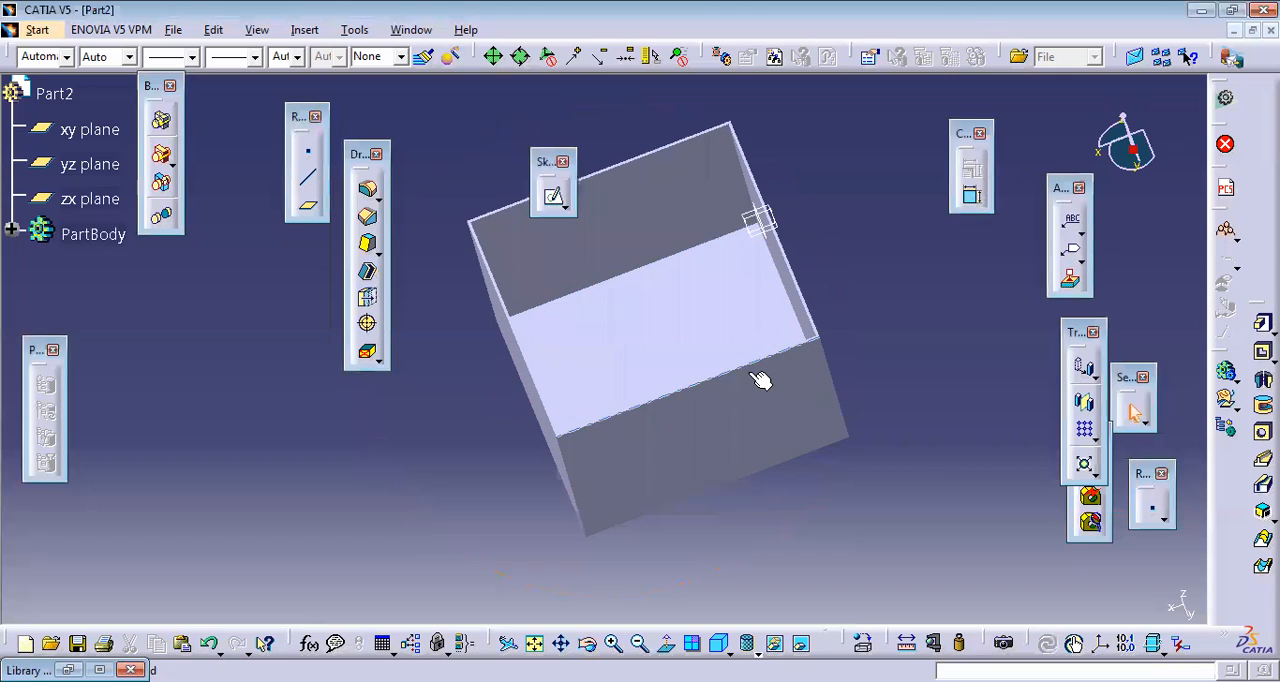
{"action": "left_click", "coordinate": [540, 358]}
{"action": "key", "text": "ctrl+z"}
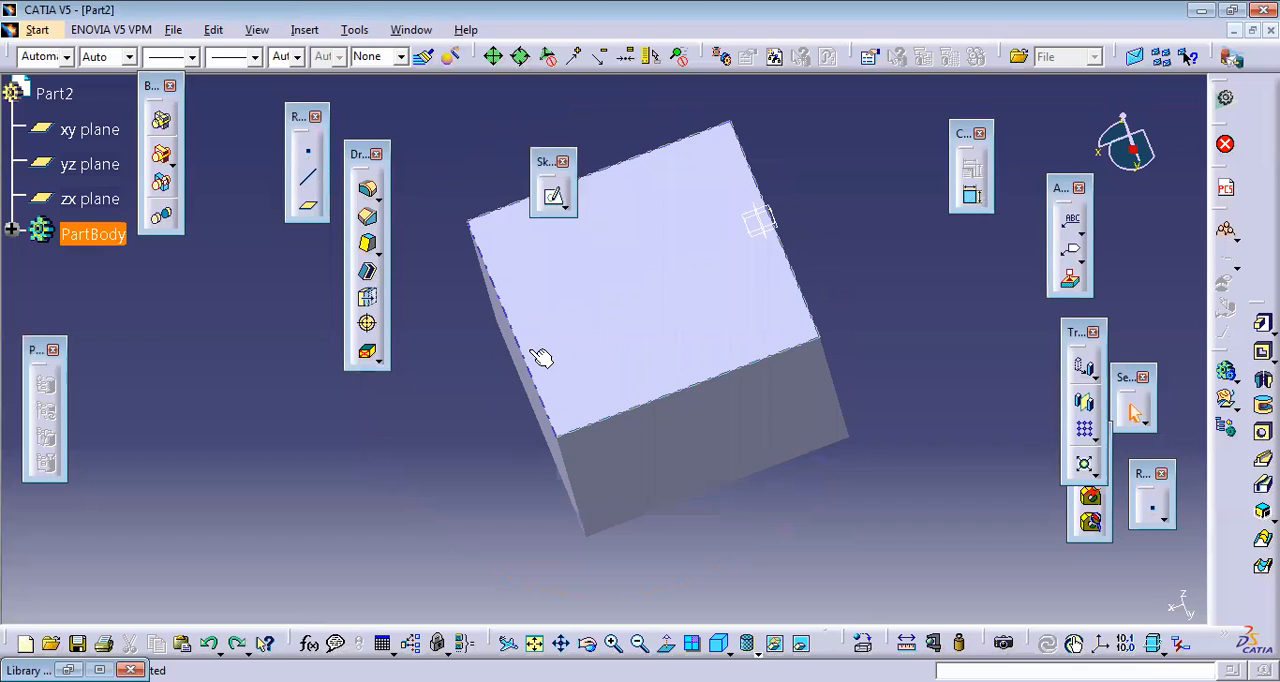
Step: Shell the block with a 5 mm inside thickness, removing the top face
{"action": "left_click", "coordinate": [369, 272]}
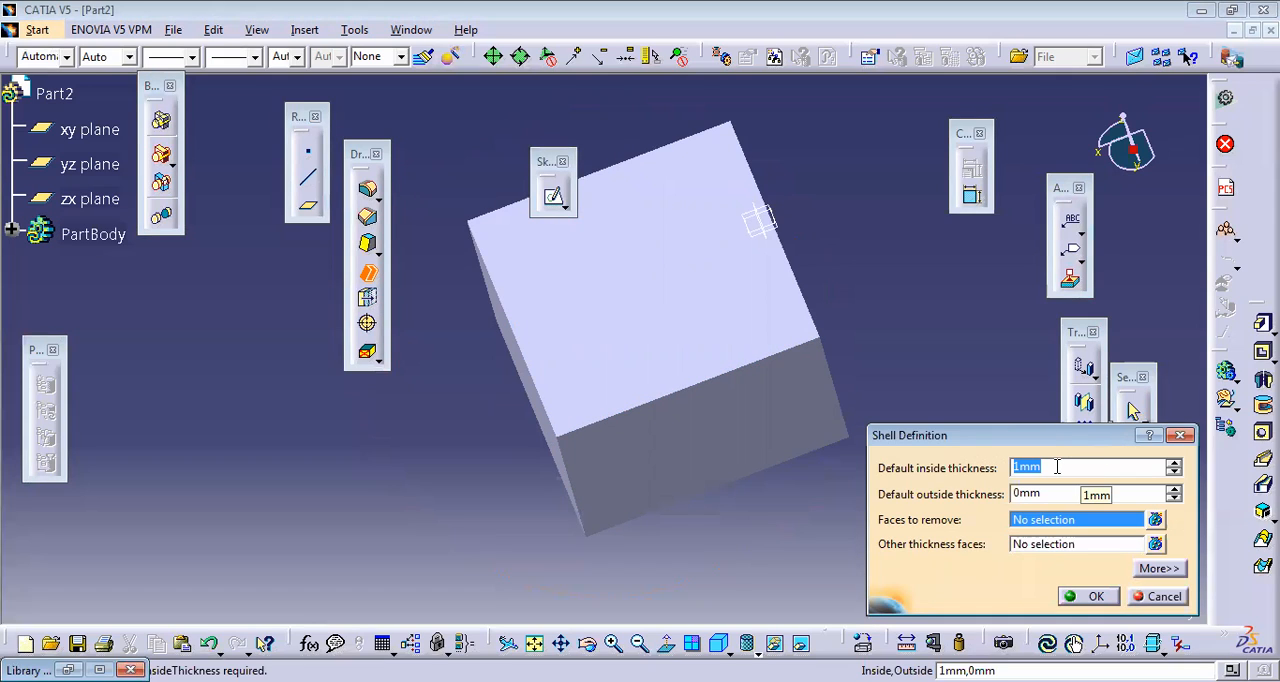
{"action": "type", "text": "5"}
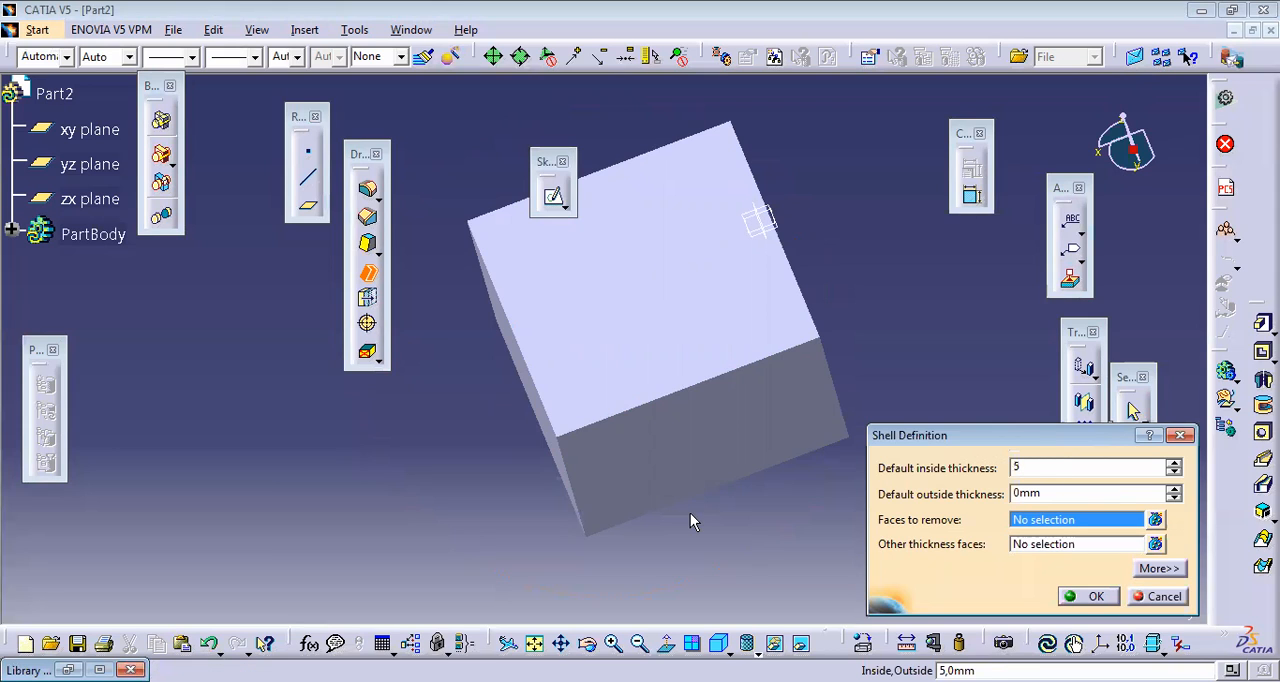
{"action": "left_click", "coordinate": [662, 330]}
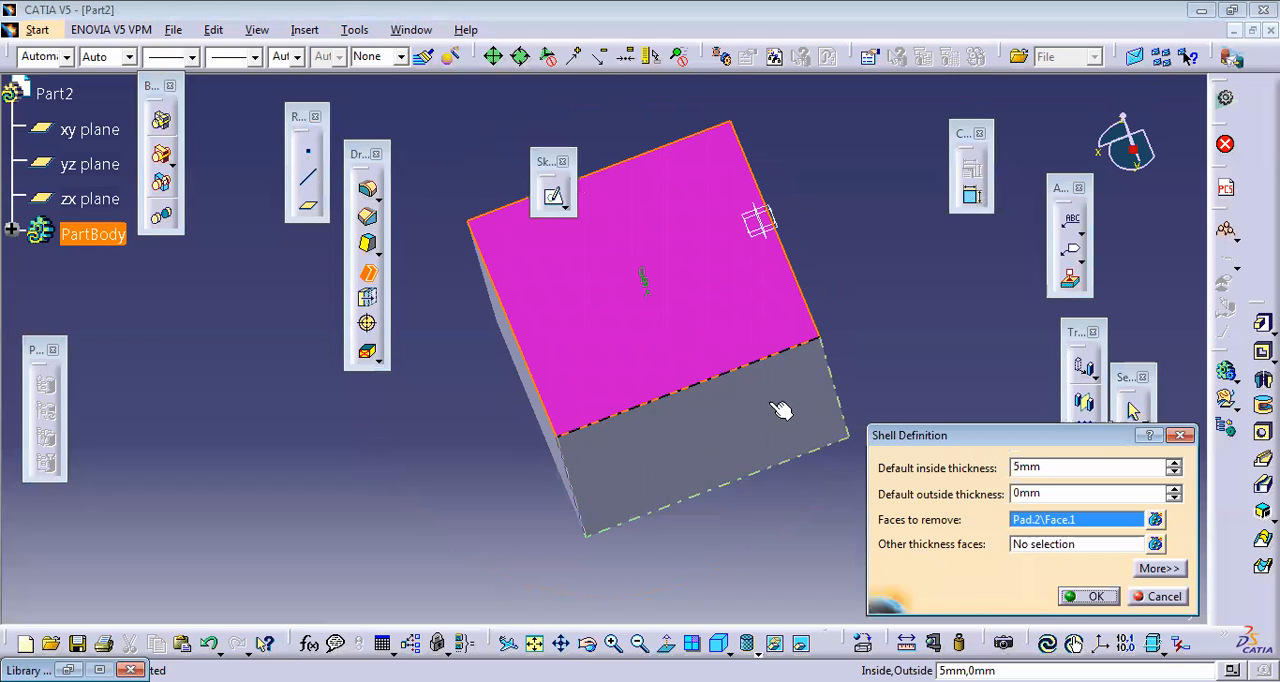
{"action": "left_click", "coordinate": [1083, 598]}
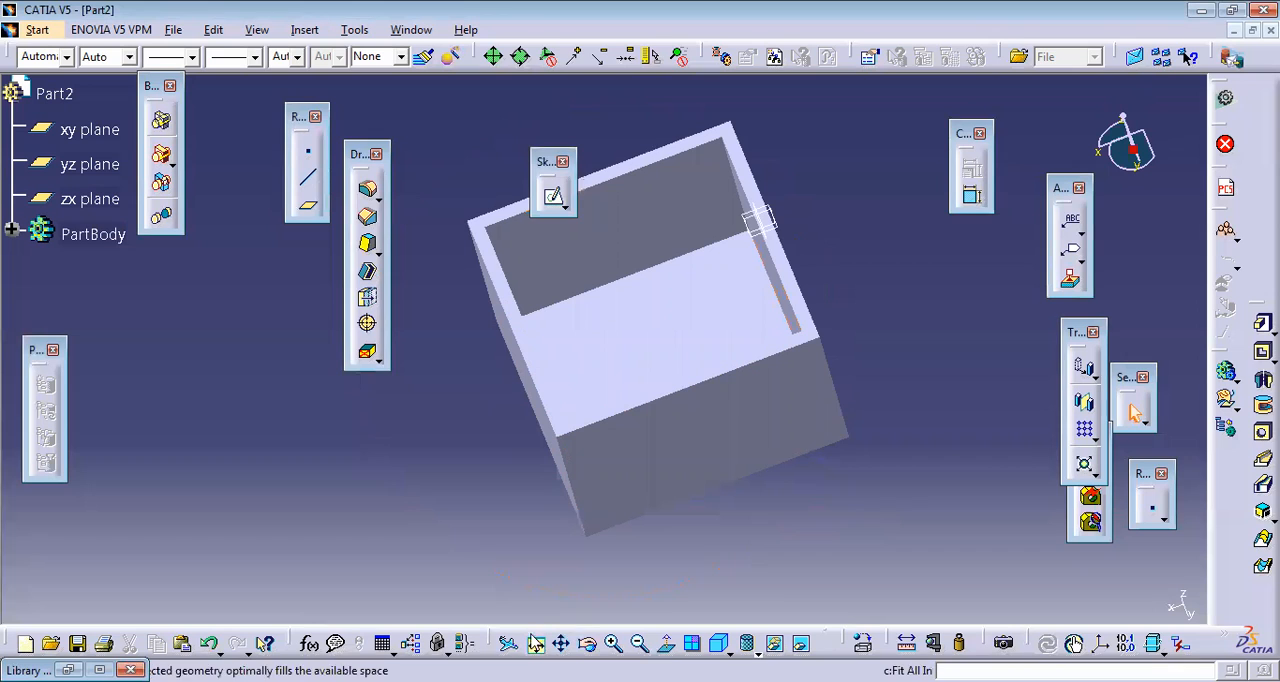
Step: Thicken the outer wall face adjoining the lower edge of the shell's opening by 48 mm
{"action": "left_click", "coordinate": [587, 643]}
{"action": "left_click_drag", "start_coordinate": [700, 351], "coordinate": [663, 374]}
{"action": "left_click", "coordinate": [663, 374]}
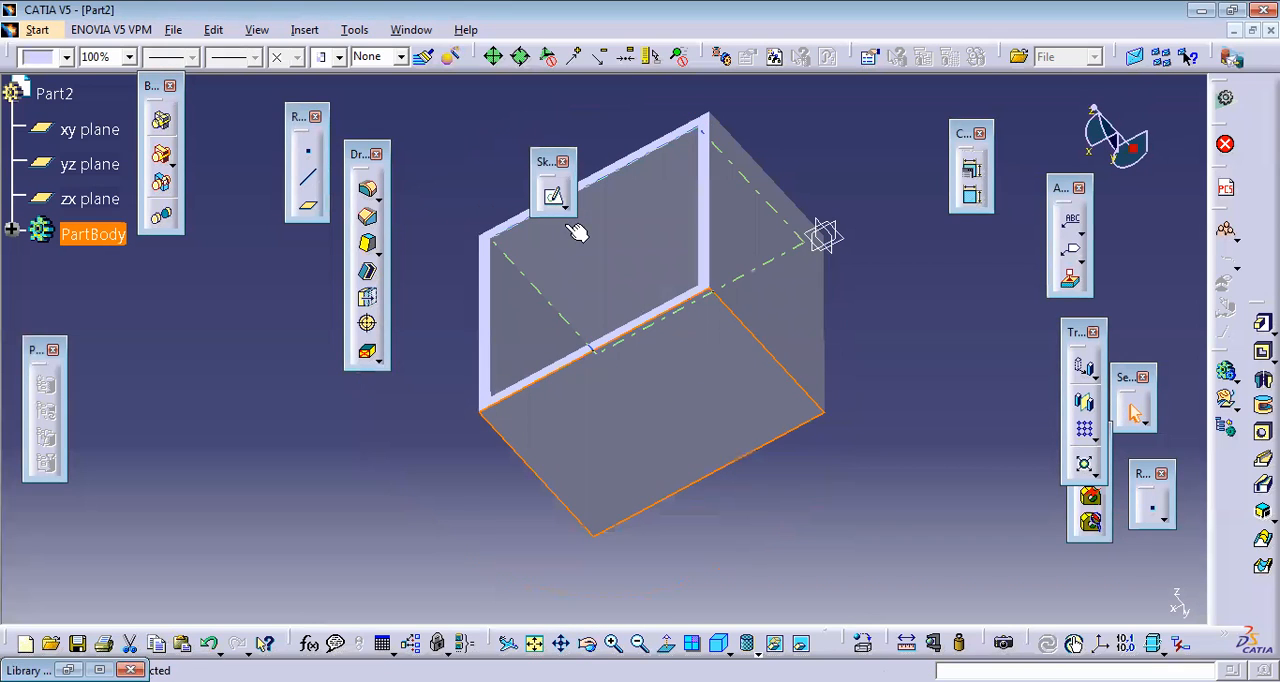
{"action": "left_click", "coordinate": [523, 297]}
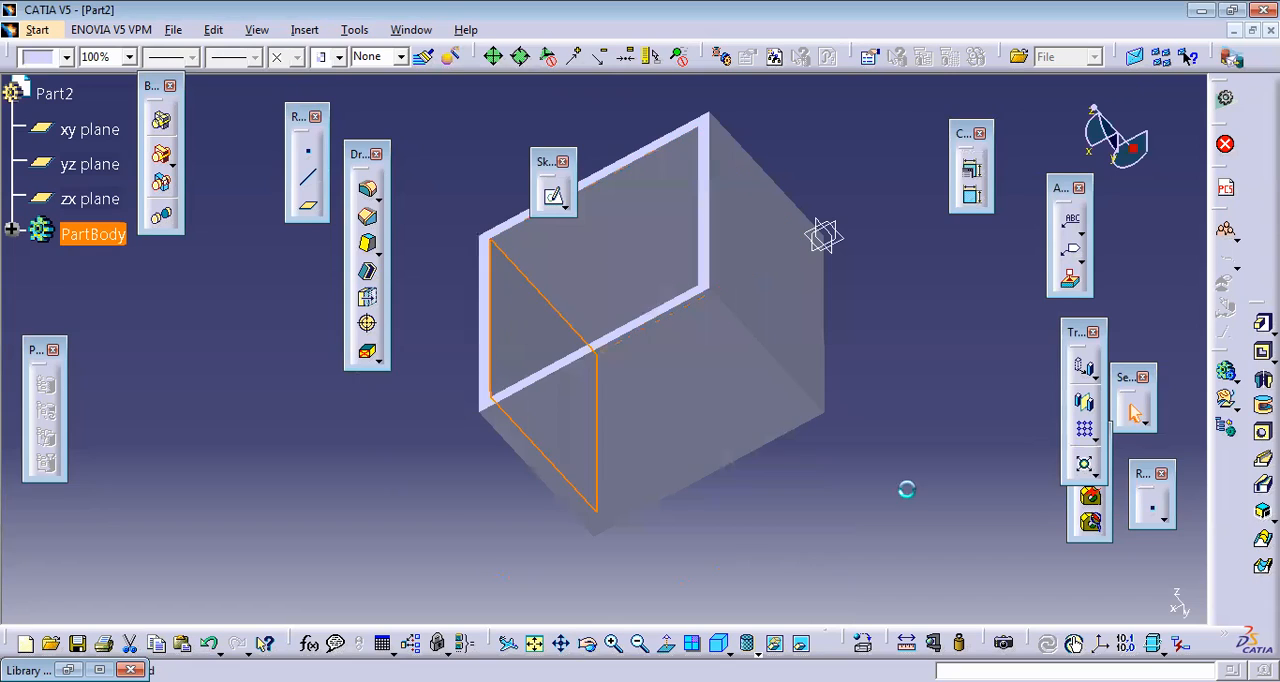
{"action": "left_click", "coordinate": [906, 489]}
{"action": "left_click", "coordinate": [750, 646]}
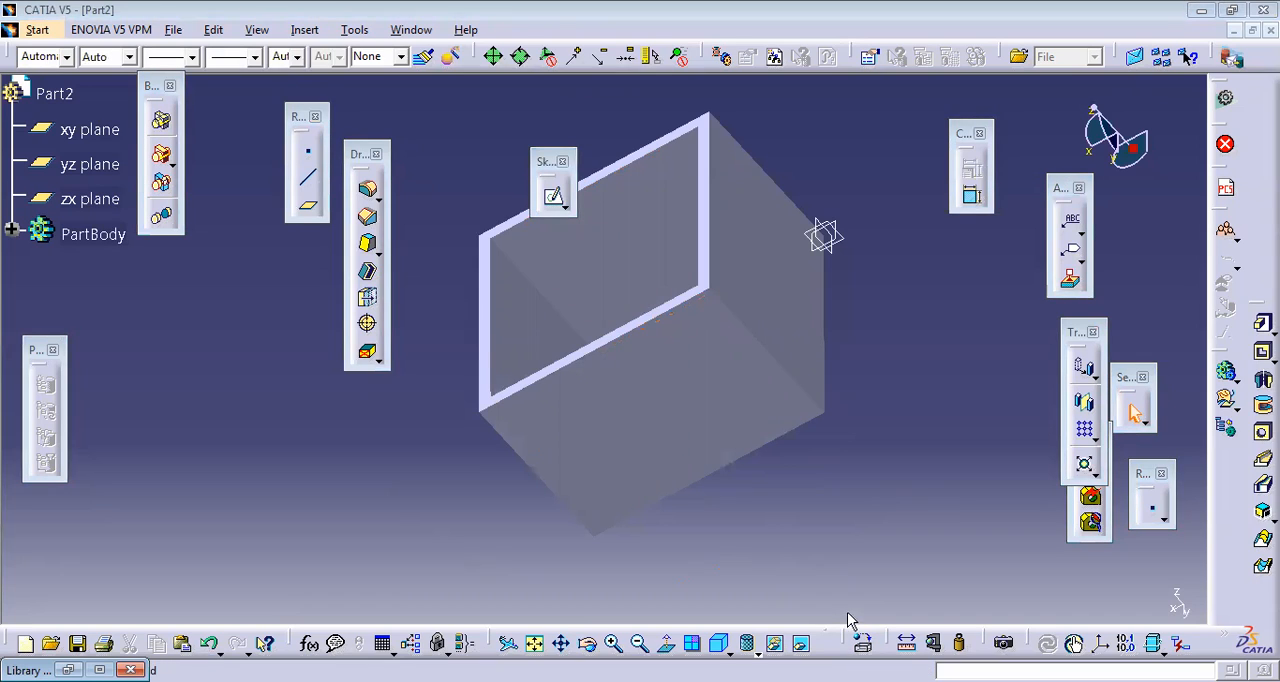
{"action": "left_click", "coordinate": [738, 378]}
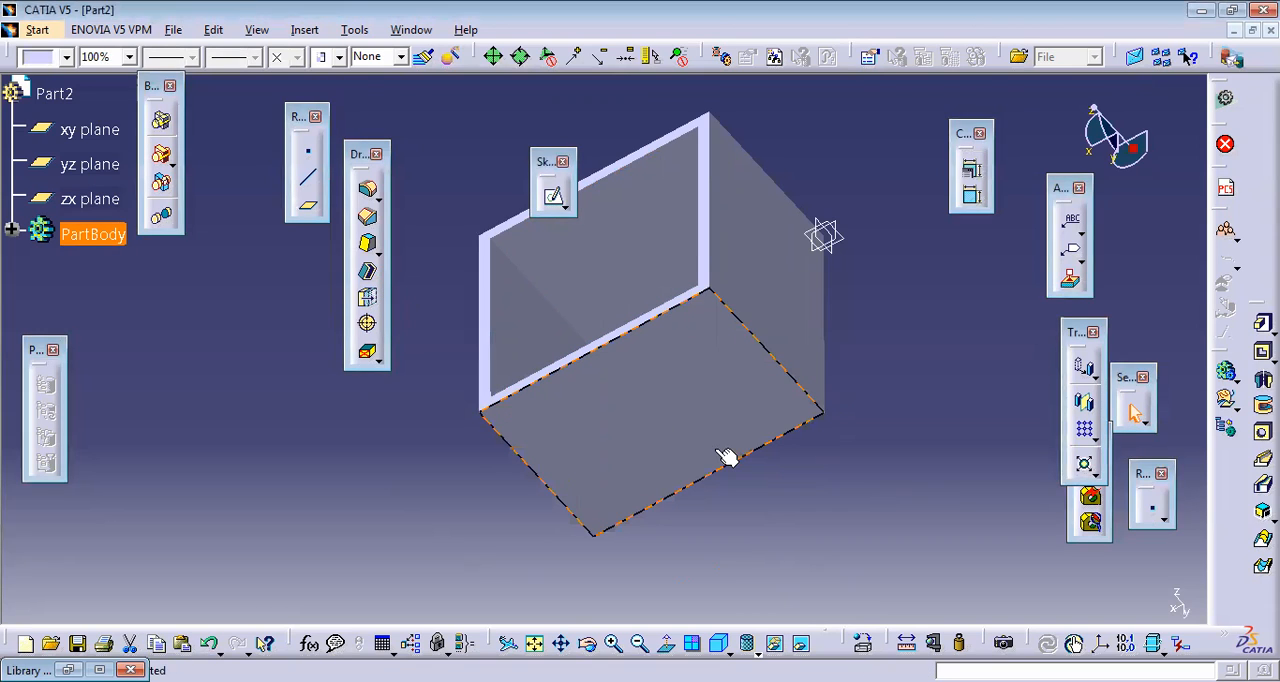
{"action": "left_click", "coordinate": [367, 300]}
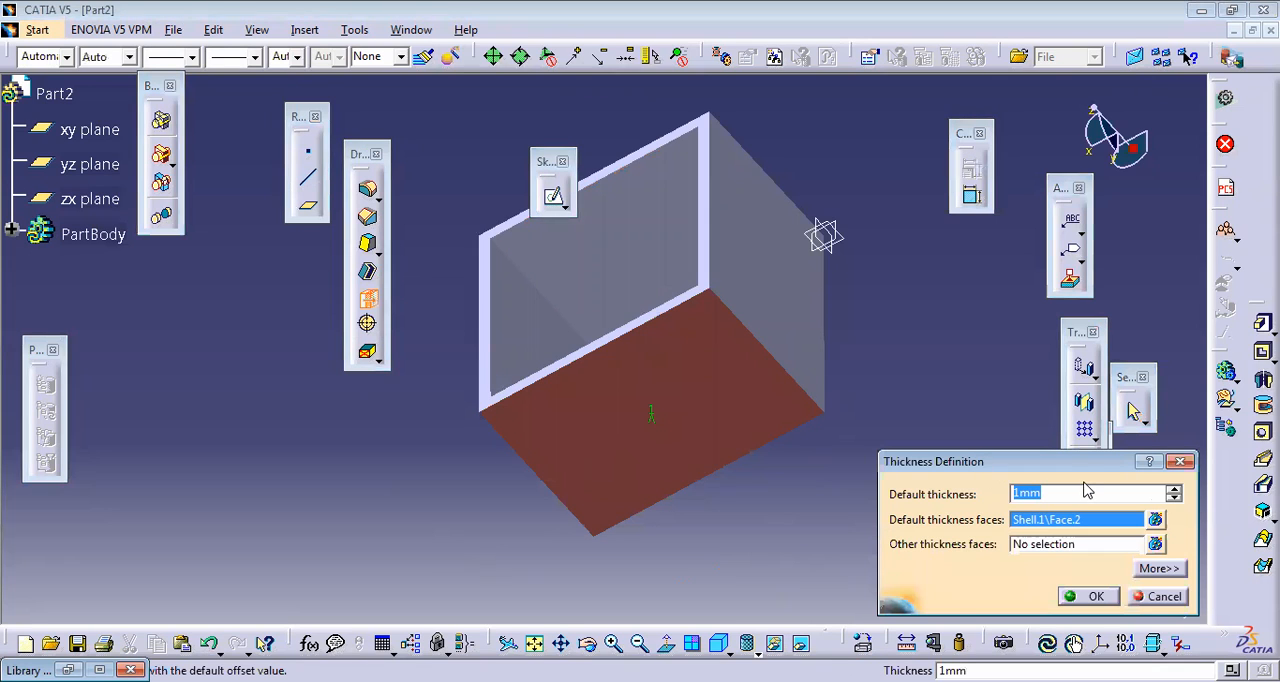
{"action": "left_click", "coordinate": [1174, 490]}
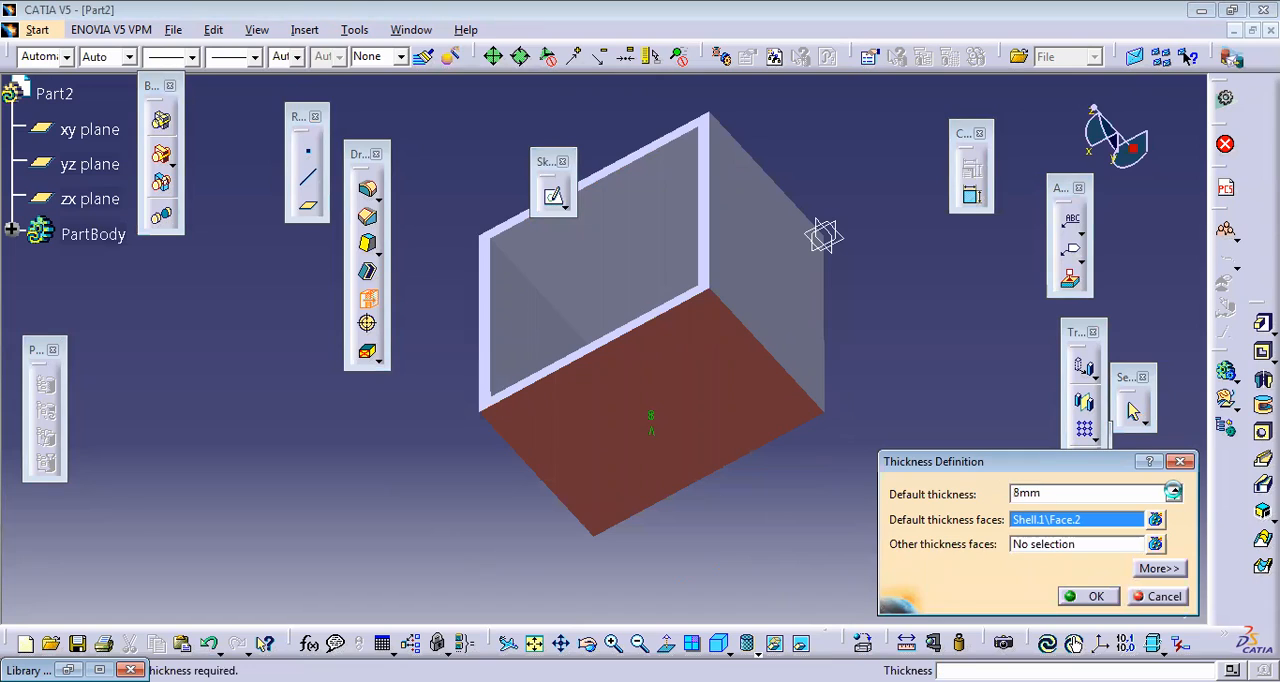
{"action": "left_click_drag", "start_coordinate": [1174, 491], "coordinate": [1176, 497]}
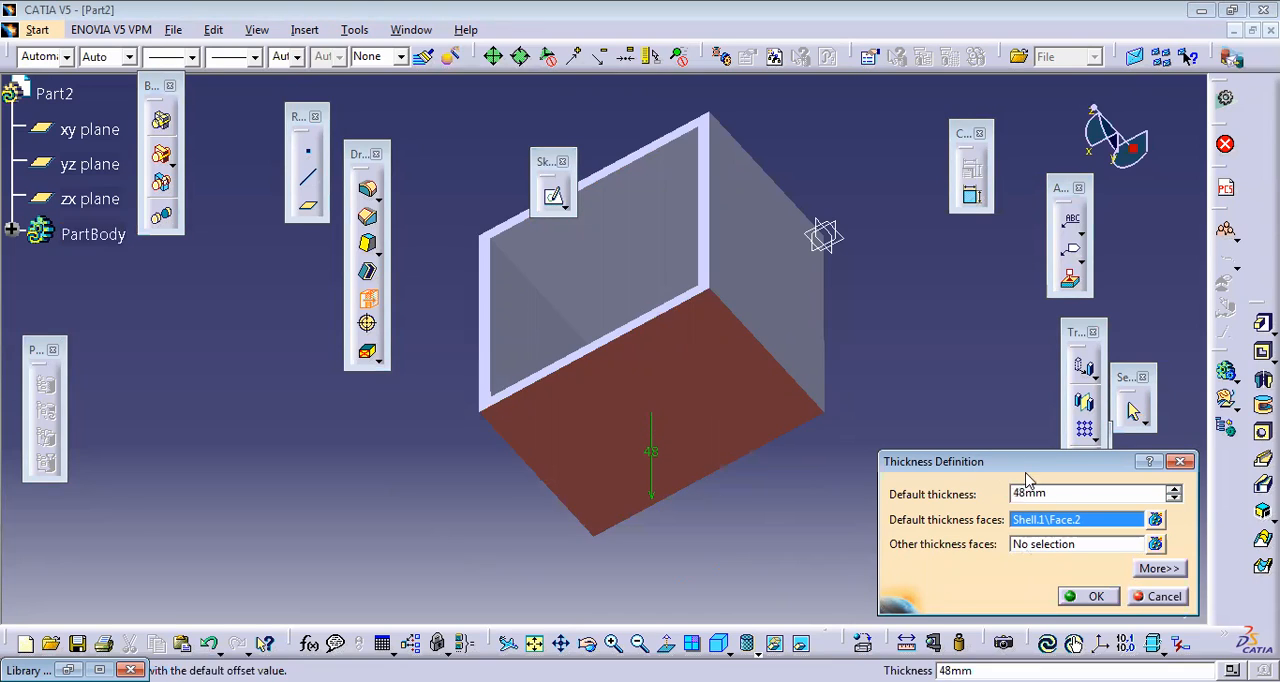
{"action": "left_click", "coordinate": [1087, 596]}
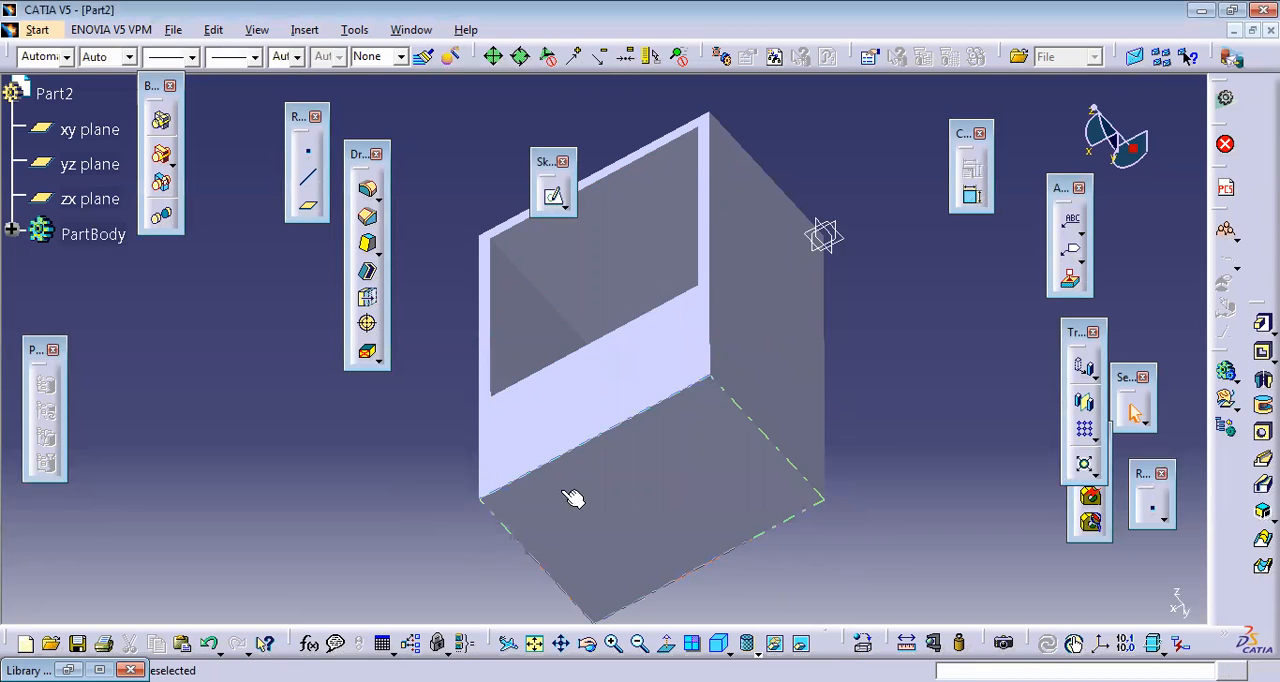
Step: Undo the 48 mm thickness on the shell's outer wall
{"action": "left_click", "coordinate": [561, 643]}
{"action": "key", "text": "Escape"}
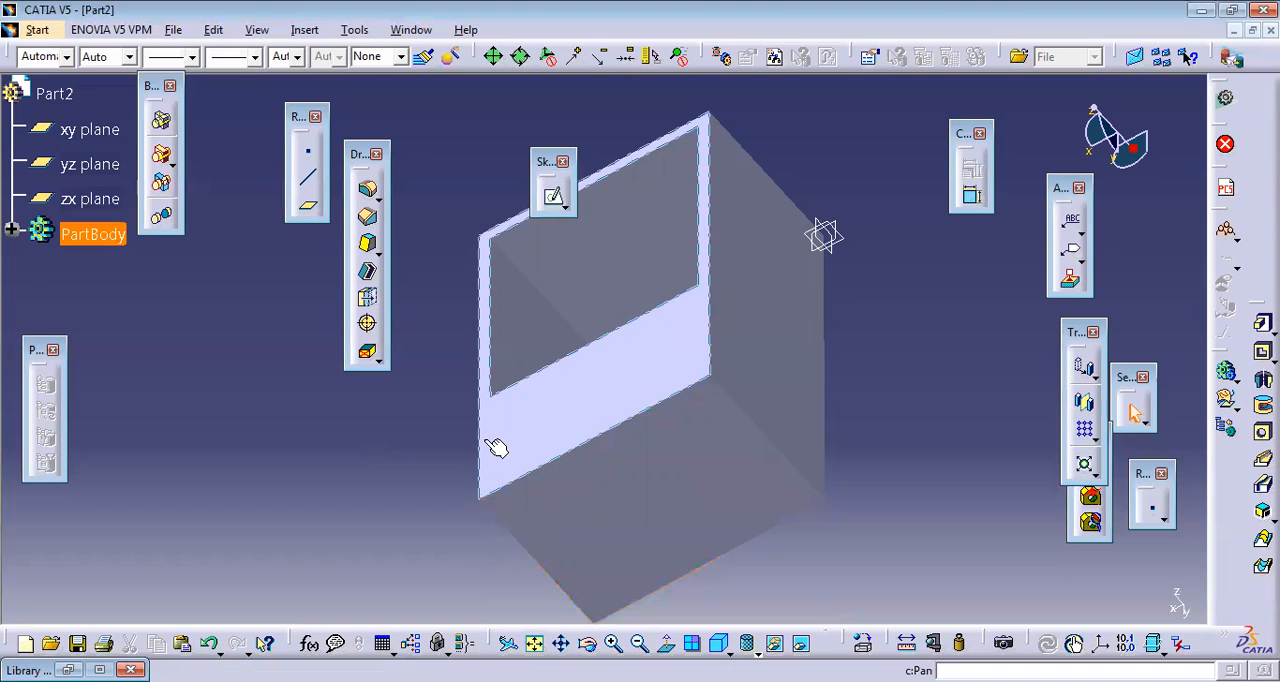
{"action": "key", "text": "ctrl+z"}
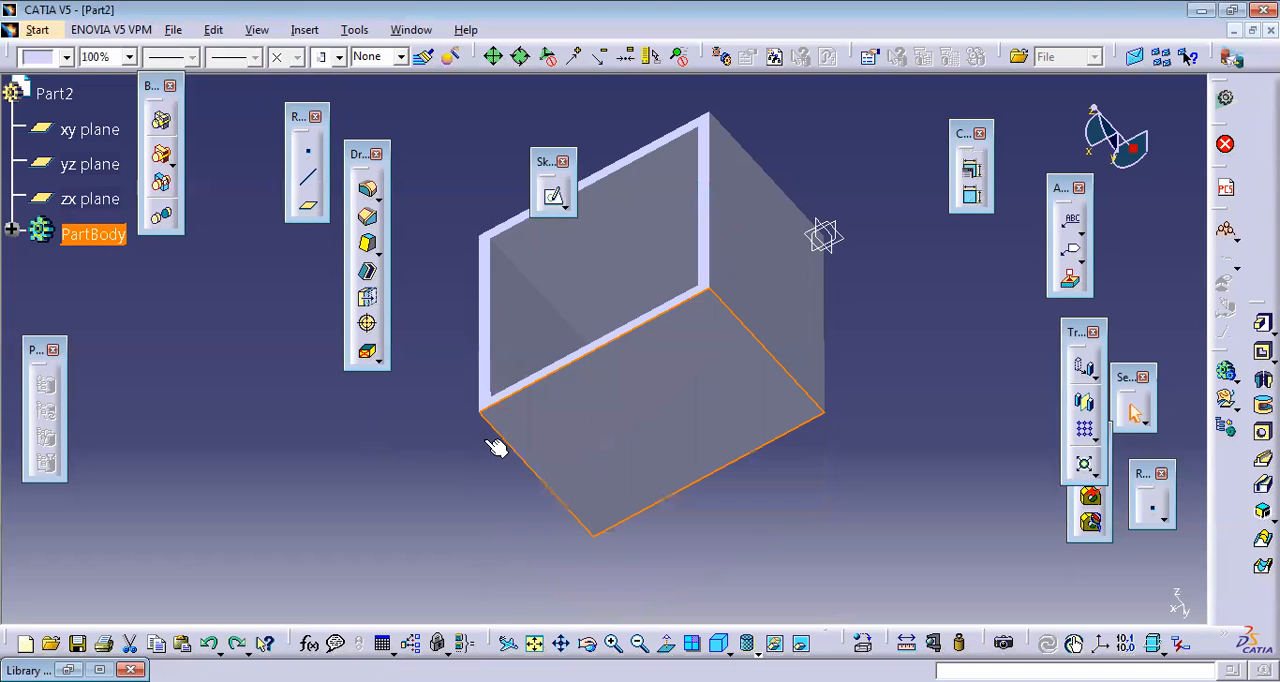
Step: Apply a 12 mm thickness to the outer wall face below the shell's opening
{"action": "left_click", "coordinate": [368, 299]}
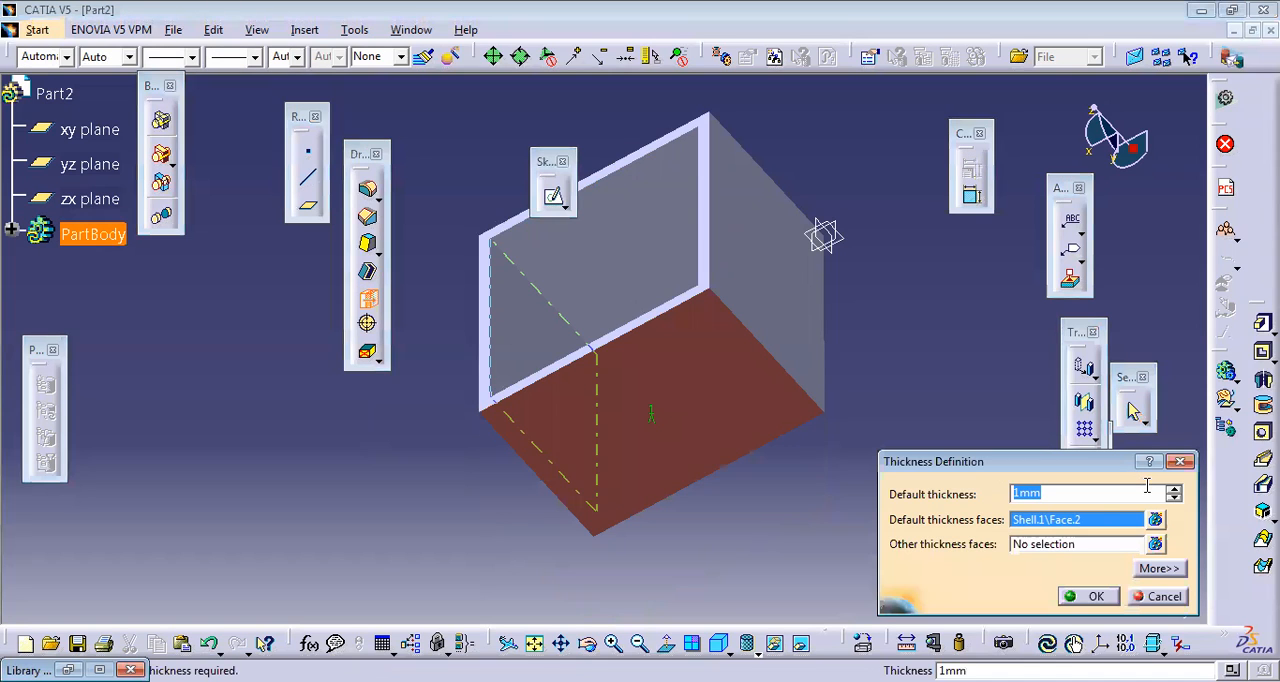
{"action": "type", "text": "12"}
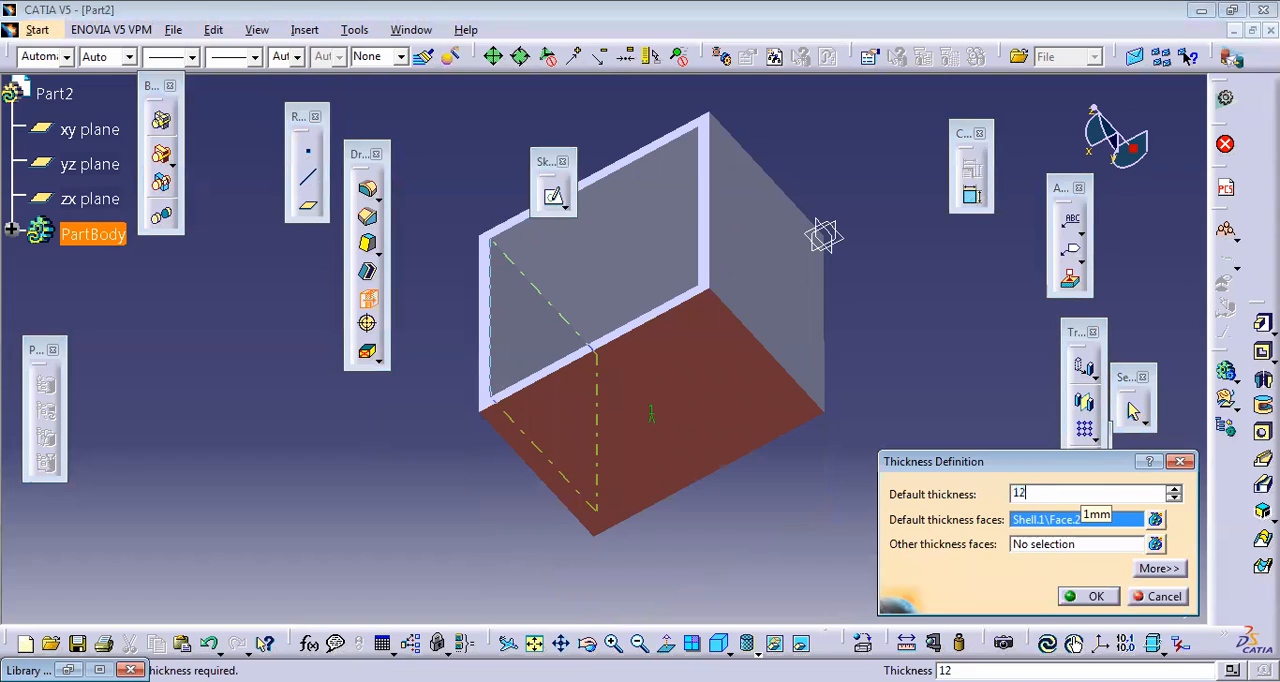
{"action": "left_click", "coordinate": [1088, 596]}
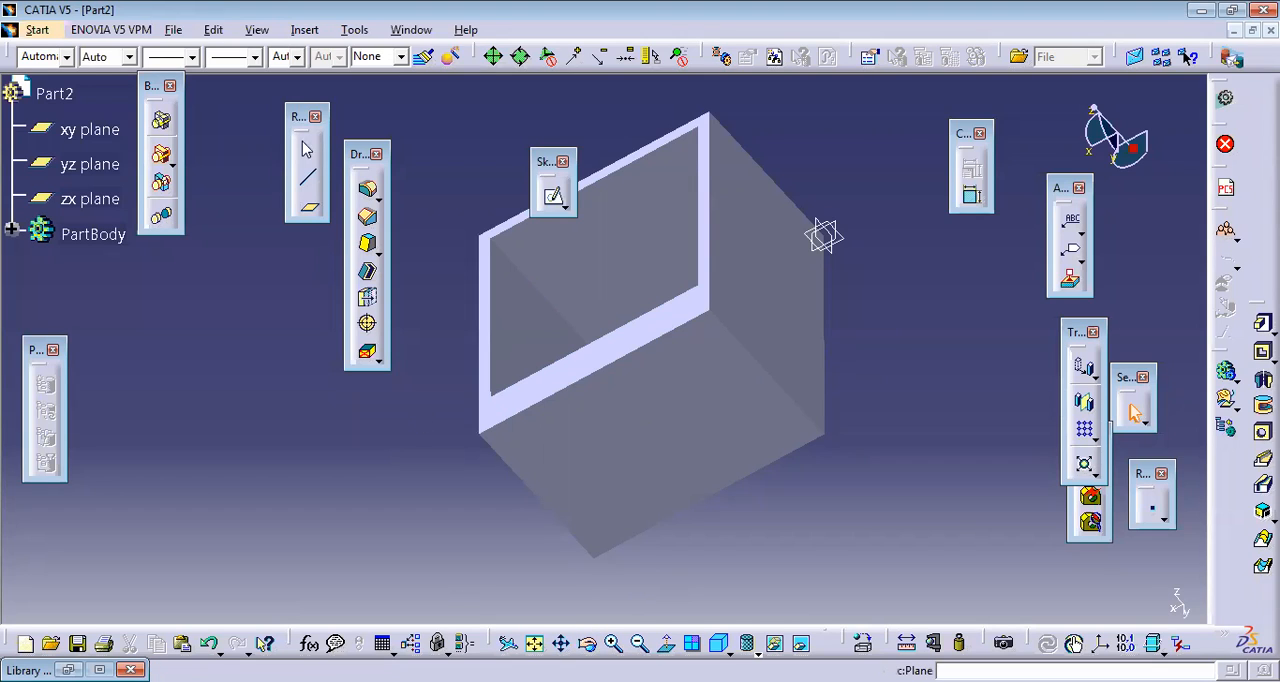
Step: Move the dress-up features and reference elements toolbars clear of the part, and fit the part in the view
{"action": "left_click_drag", "start_coordinate": [357, 168], "coordinate": [38, 304]}
{"action": "left_click", "coordinate": [461, 360]}
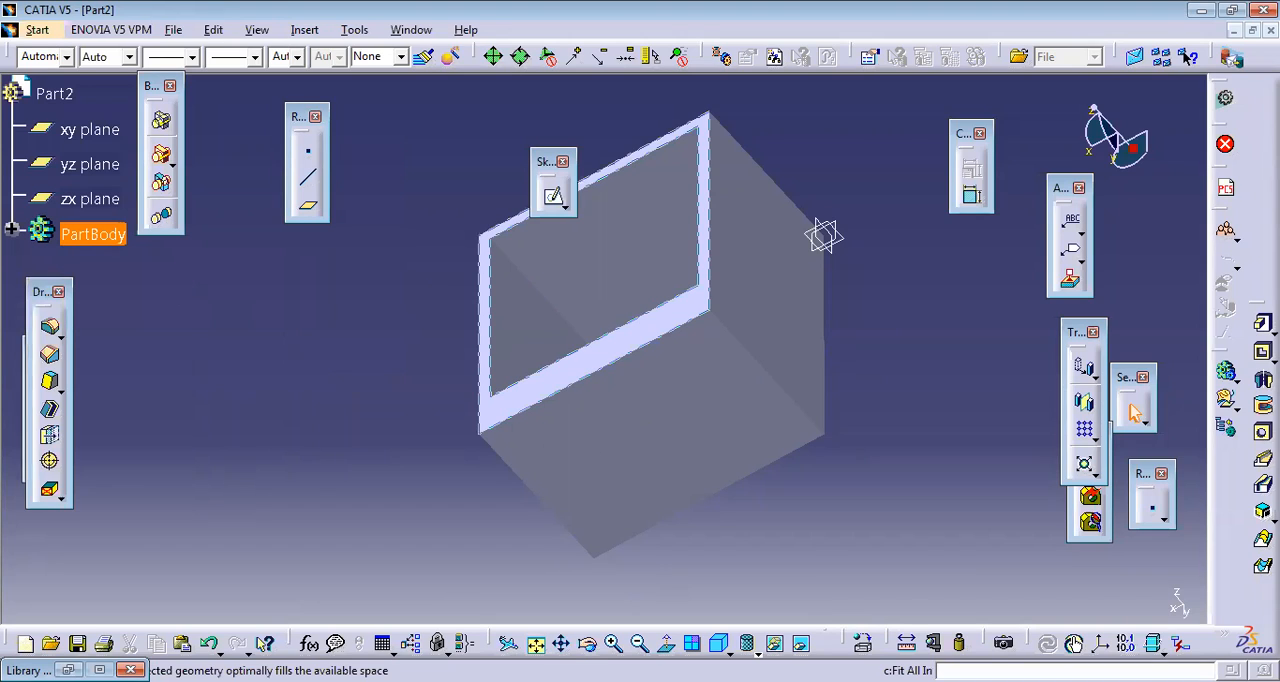
{"action": "left_click", "coordinate": [535, 643]}
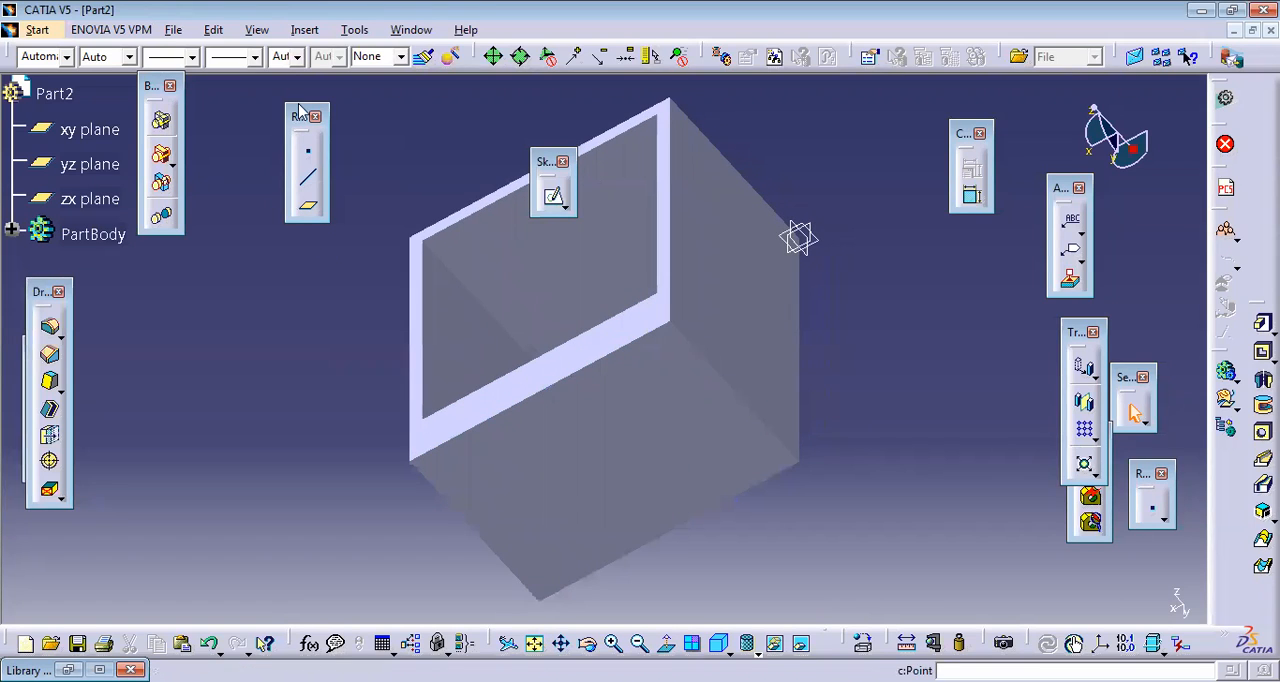
{"action": "left_click_drag", "start_coordinate": [298, 120], "coordinate": [297, 272]}
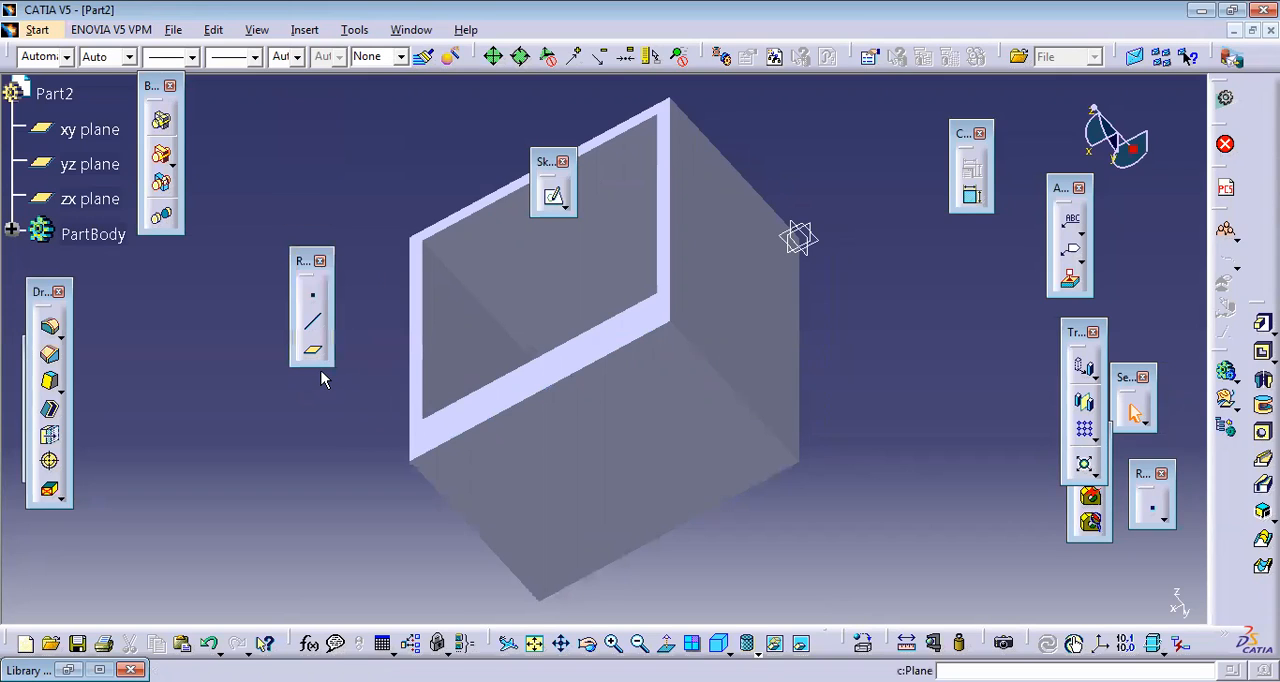
Step: Create a reference plane offset 25 mm from the thickened outer wall face, reversing the direction so it lies outside the part
{"action": "left_click", "coordinate": [314, 356]}
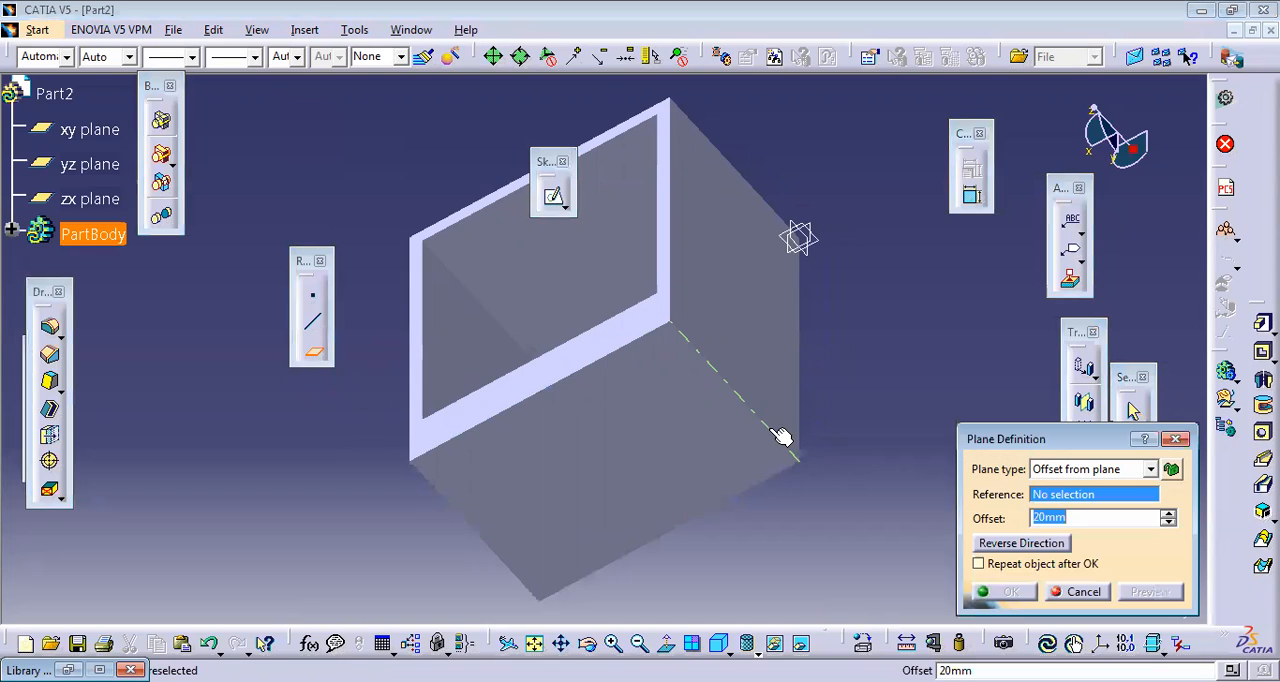
{"action": "left_click", "coordinate": [1149, 469]}
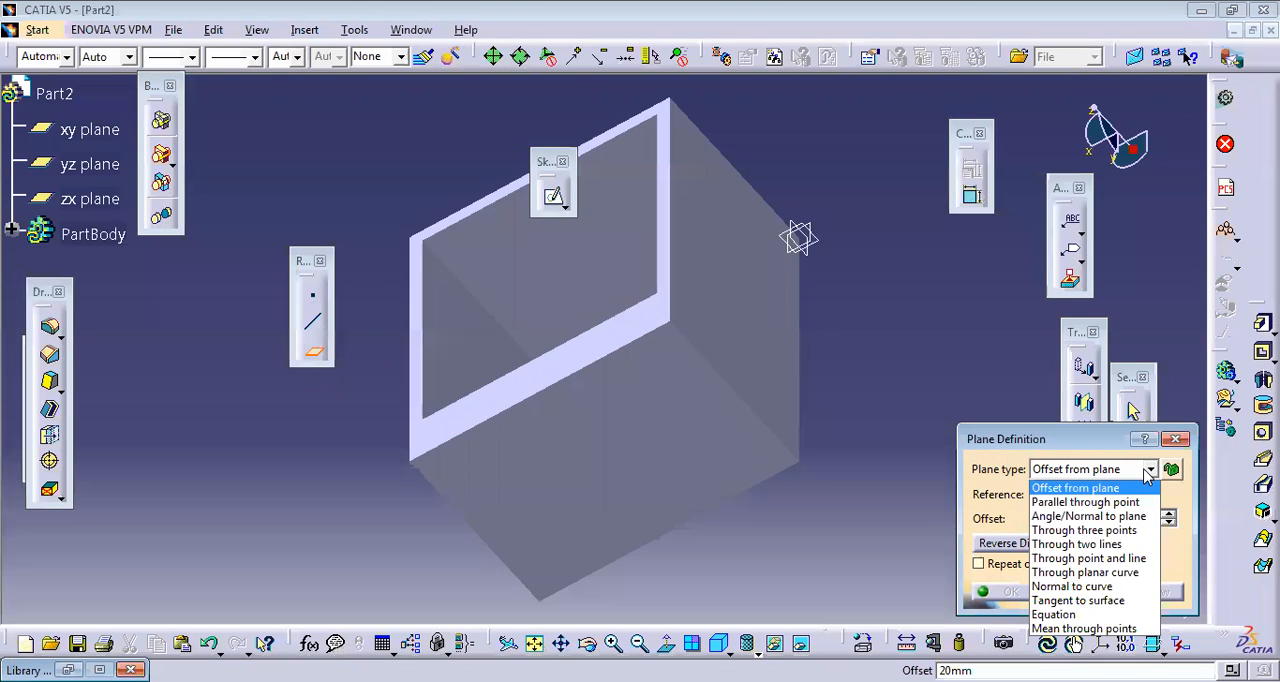
{"action": "left_click", "coordinate": [1133, 521]}
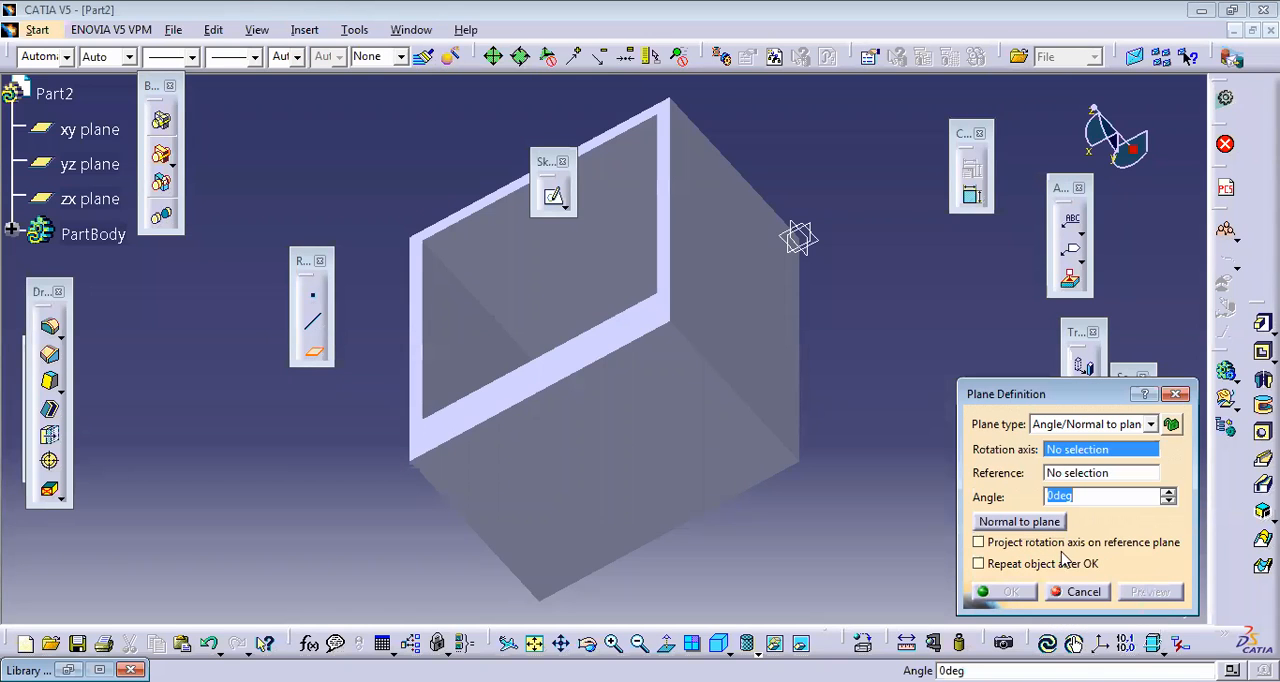
{"action": "left_click", "coordinate": [624, 390]}
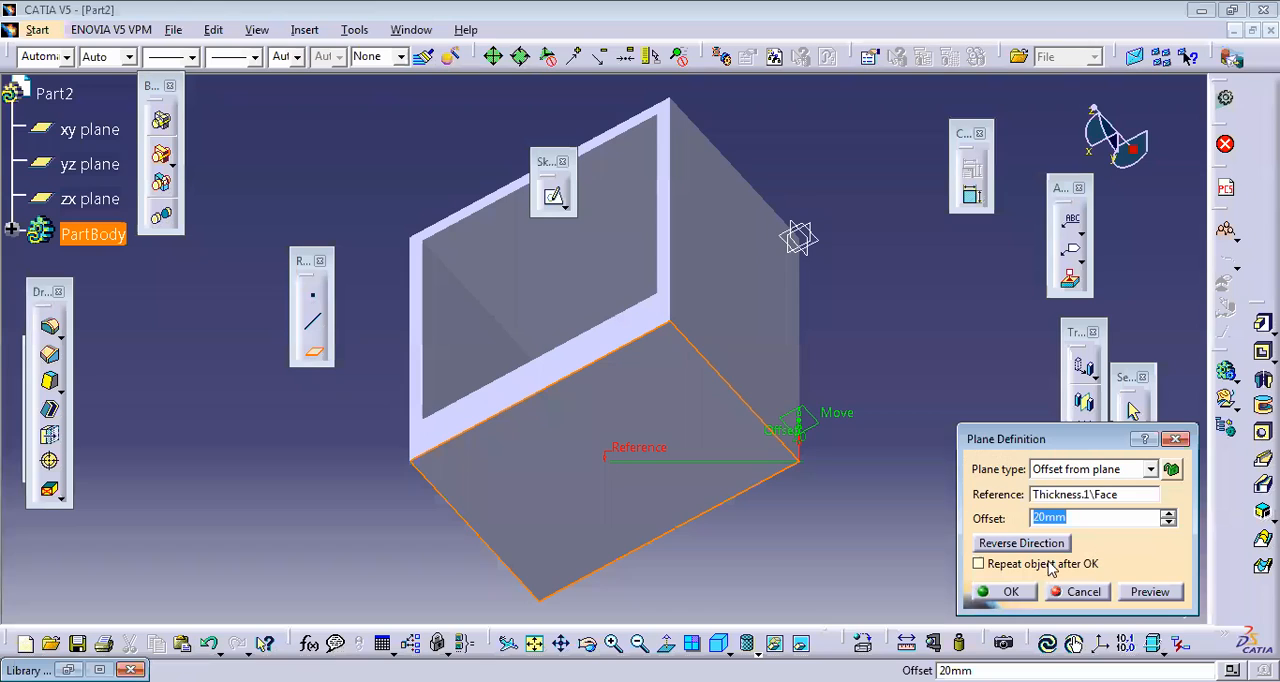
{"action": "type", "text": "200"}
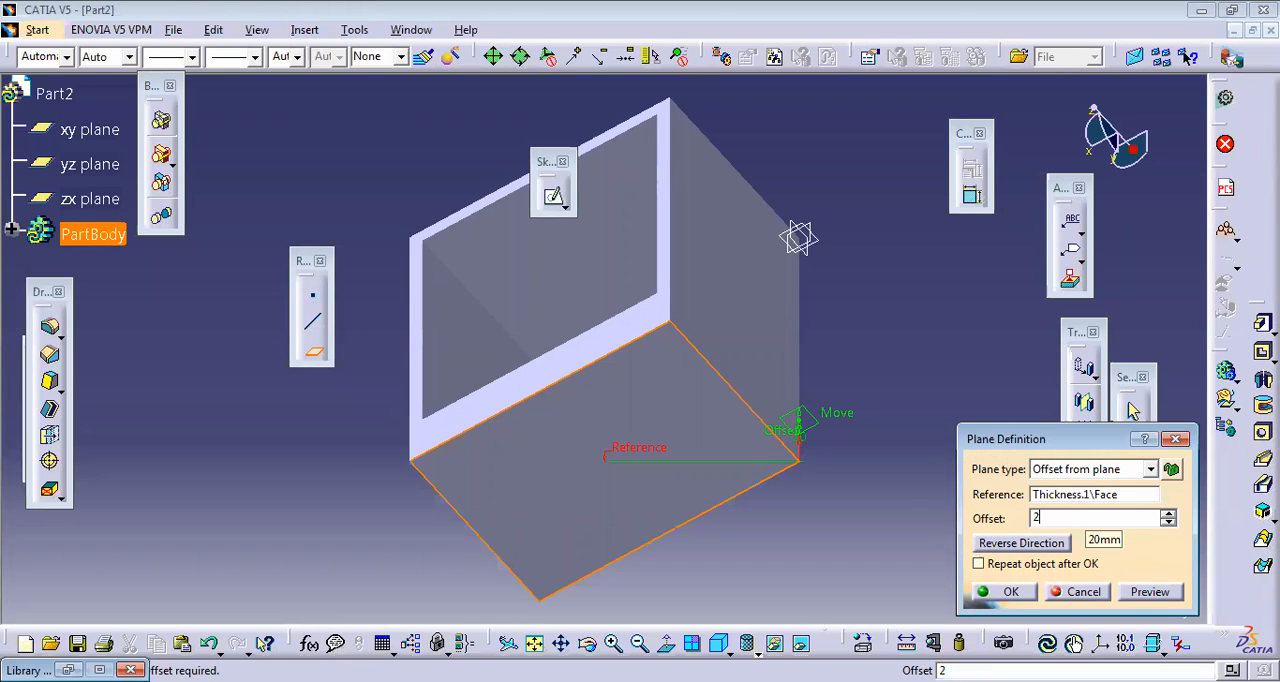
{"action": "key", "text": "BackSpace"}
{"action": "key", "text": "BackSpace"}
{"action": "key", "text": "BackSpace"}
{"action": "type", "text": "25"}
{"action": "left_click", "coordinate": [1040, 547]}
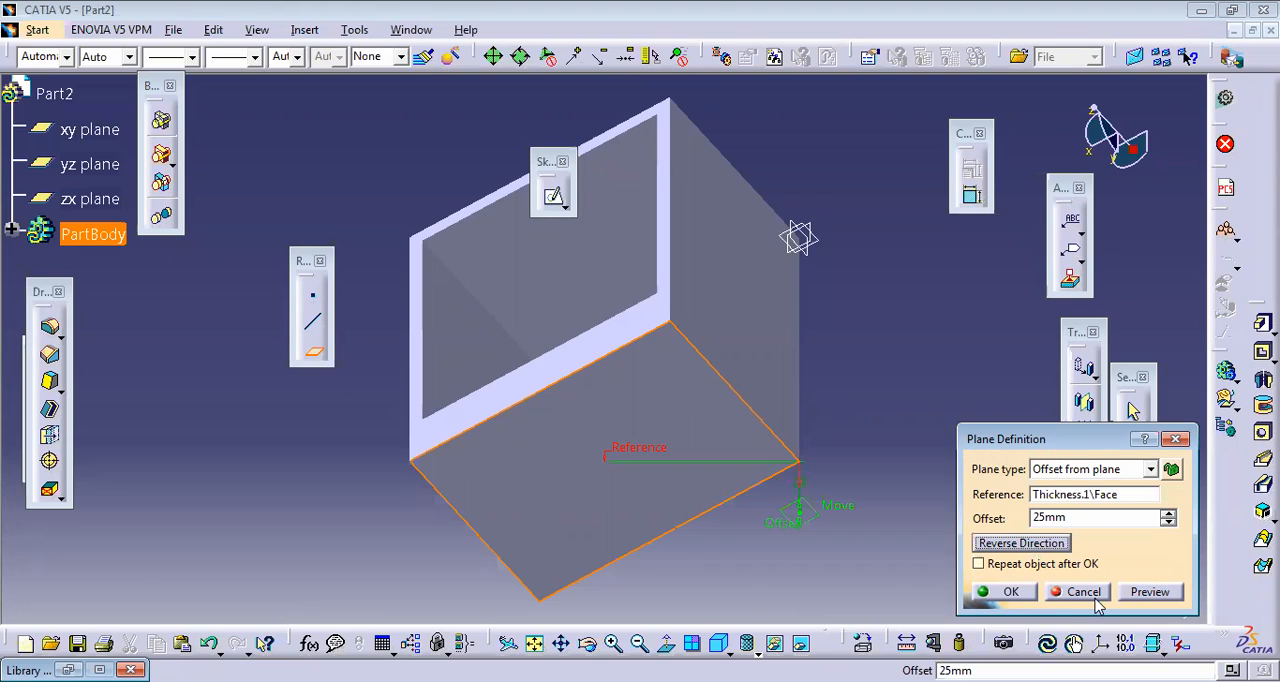
{"action": "left_click", "coordinate": [1151, 596]}
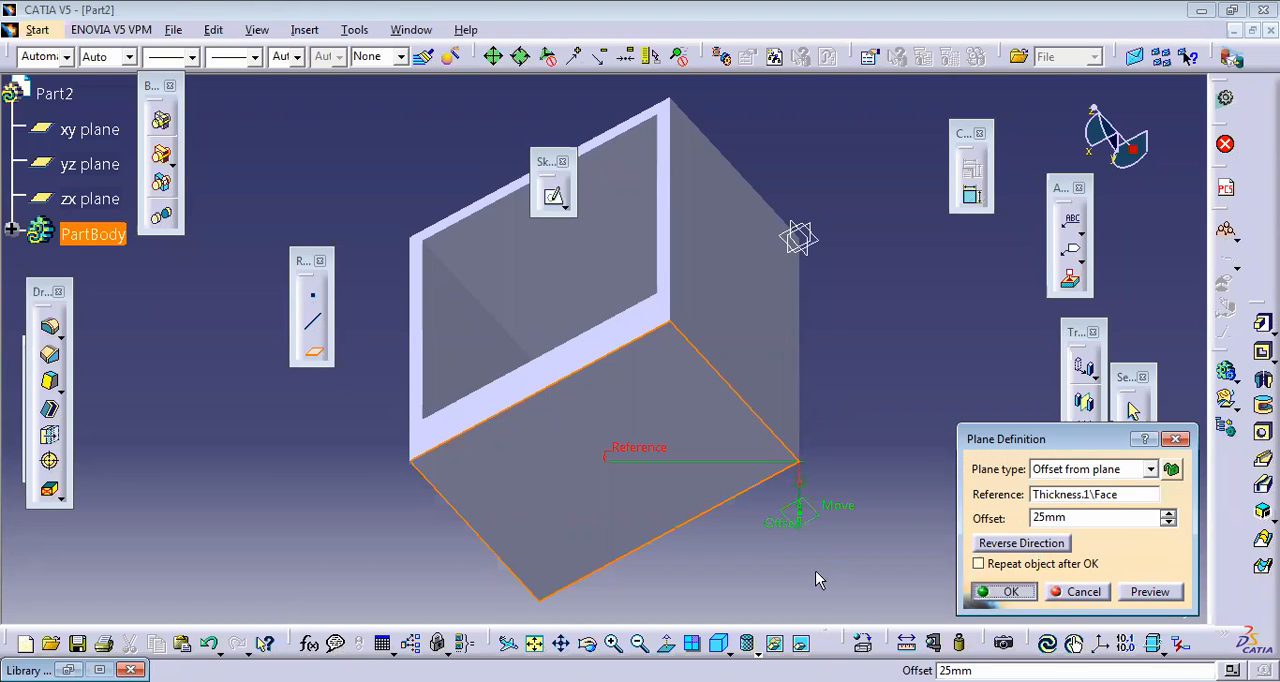
{"action": "left_click", "coordinate": [1003, 591]}
Step: Sketch a circle on the offset plane, near the middle of the part's rectangular face and inside its outline, and exit the sketch
{"action": "left_click", "coordinate": [822, 516]}
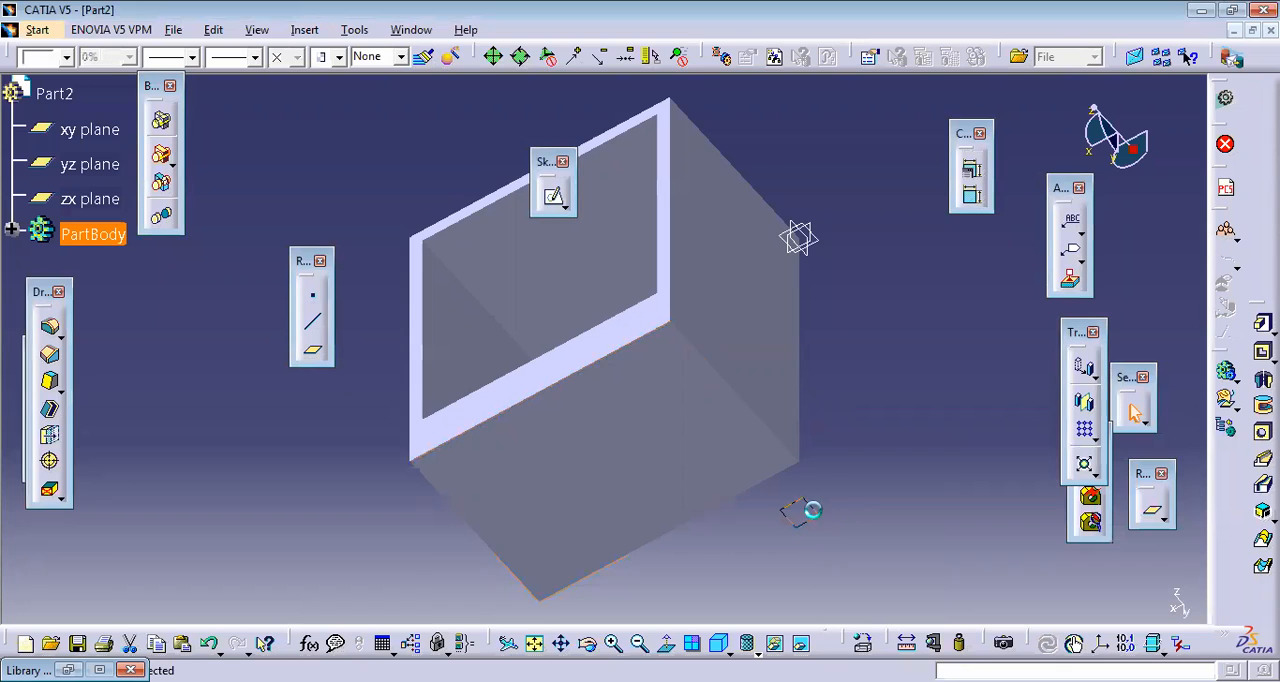
{"action": "left_click", "coordinate": [555, 199]}
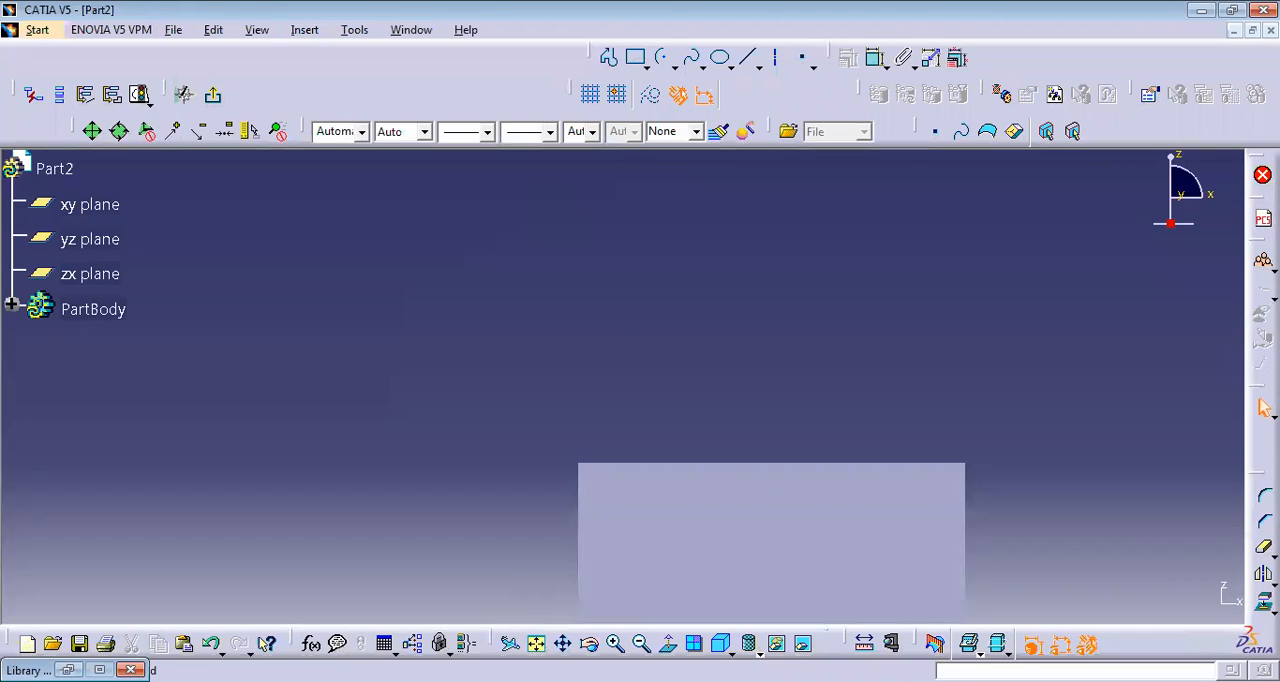
{"action": "left_click", "coordinate": [538, 643]}
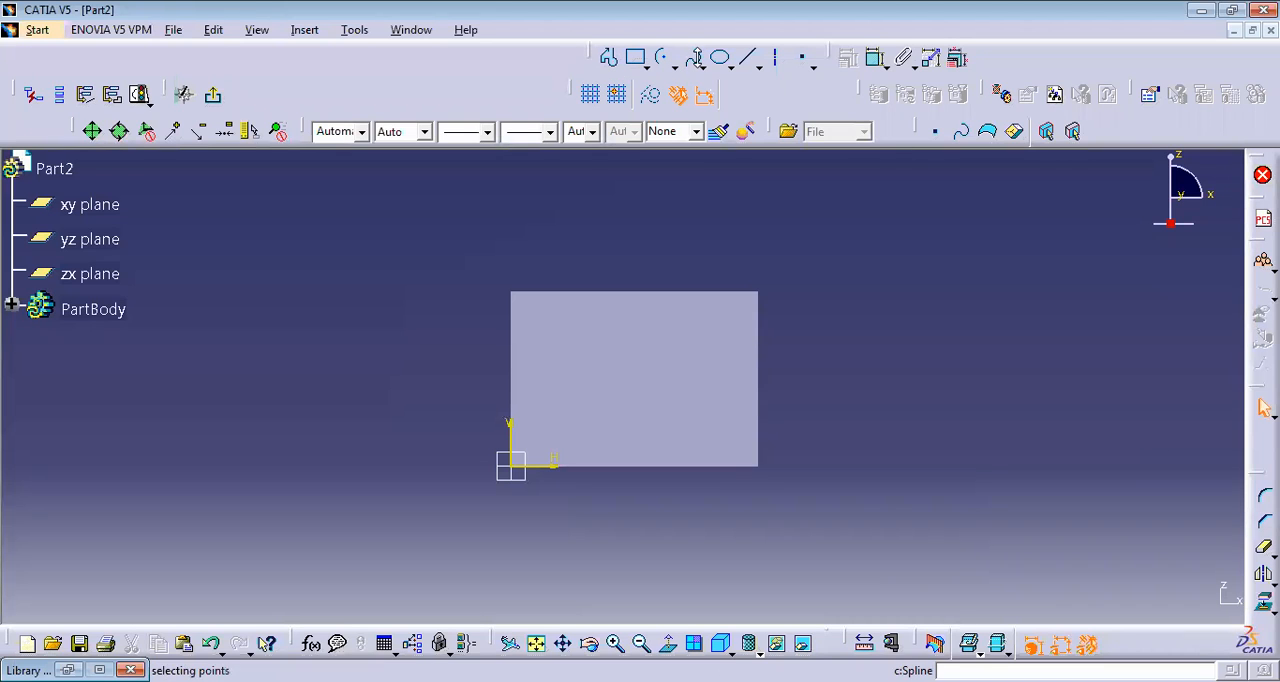
{"action": "left_click", "coordinate": [657, 58]}
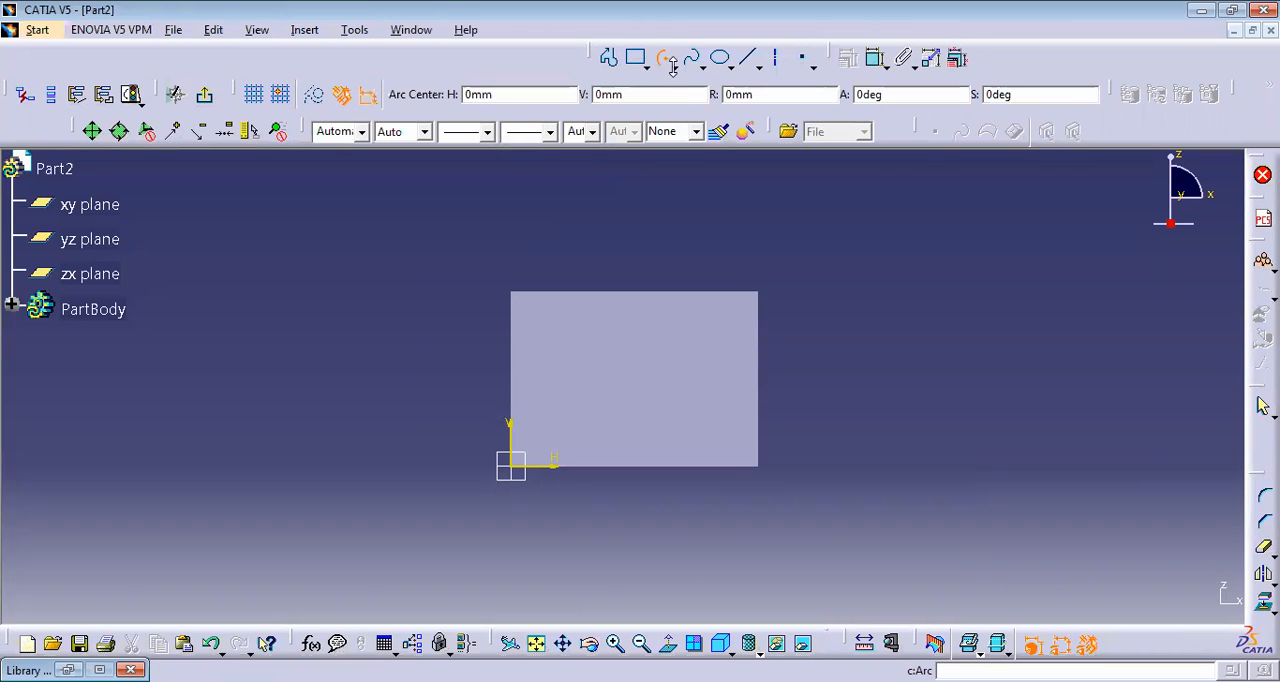
{"action": "left_click", "coordinate": [676, 67]}
{"action": "left_click", "coordinate": [691, 96]}
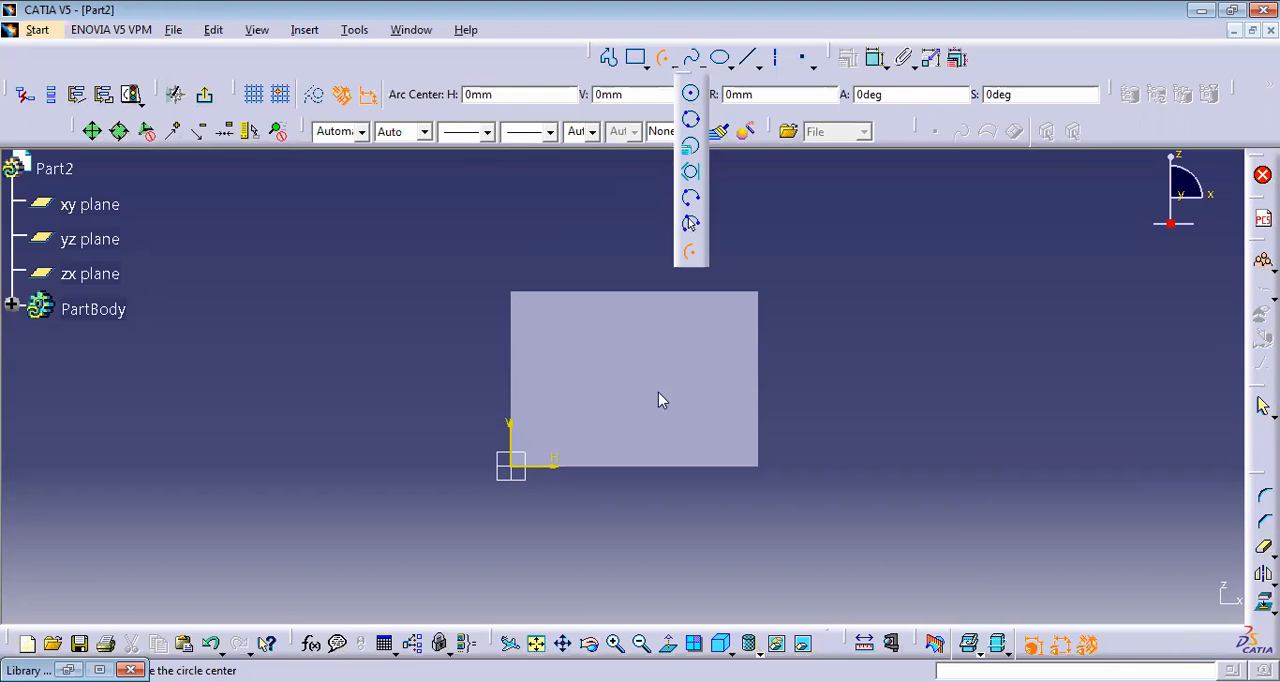
{"action": "left_click", "coordinate": [637, 381]}
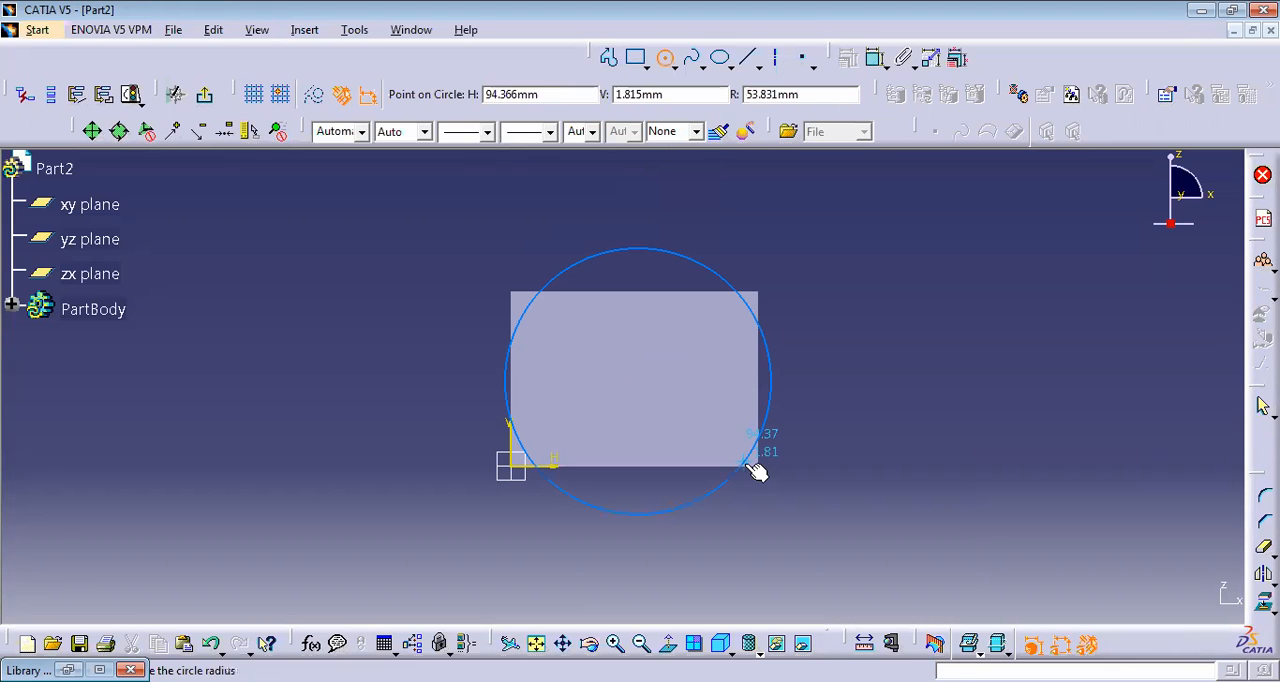
{"action": "double_click", "coordinate": [685, 431]}
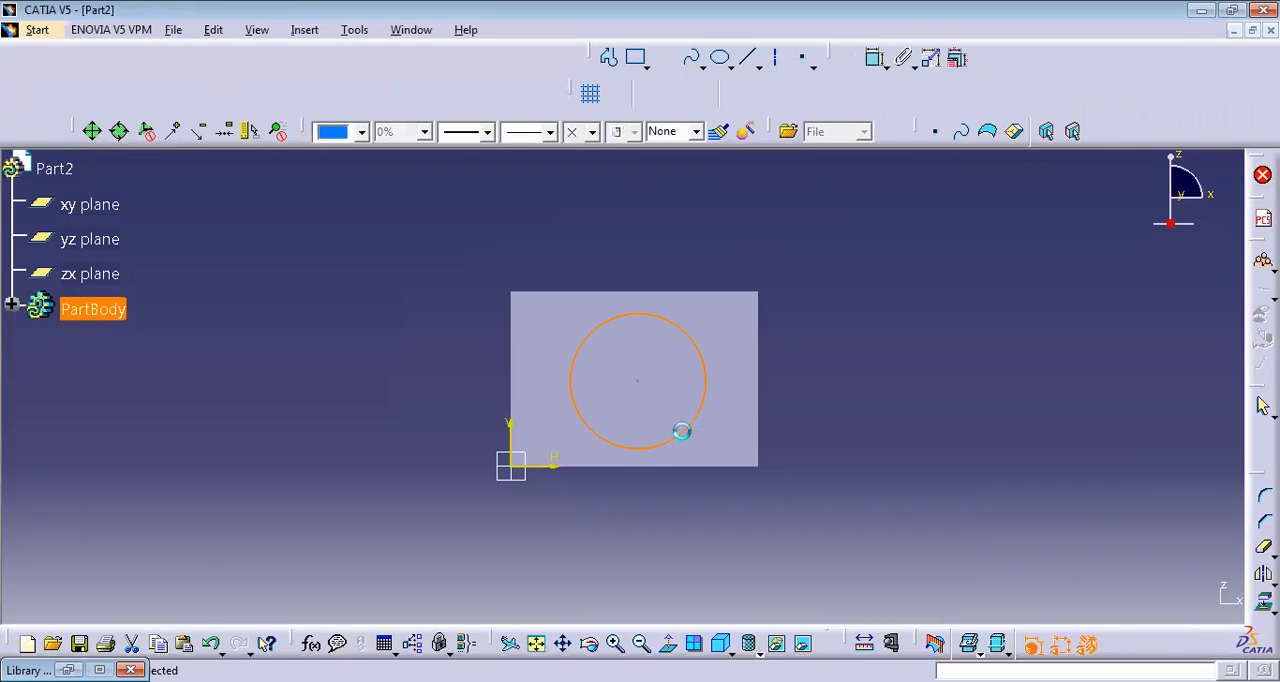
{"action": "left_click", "coordinate": [214, 95]}
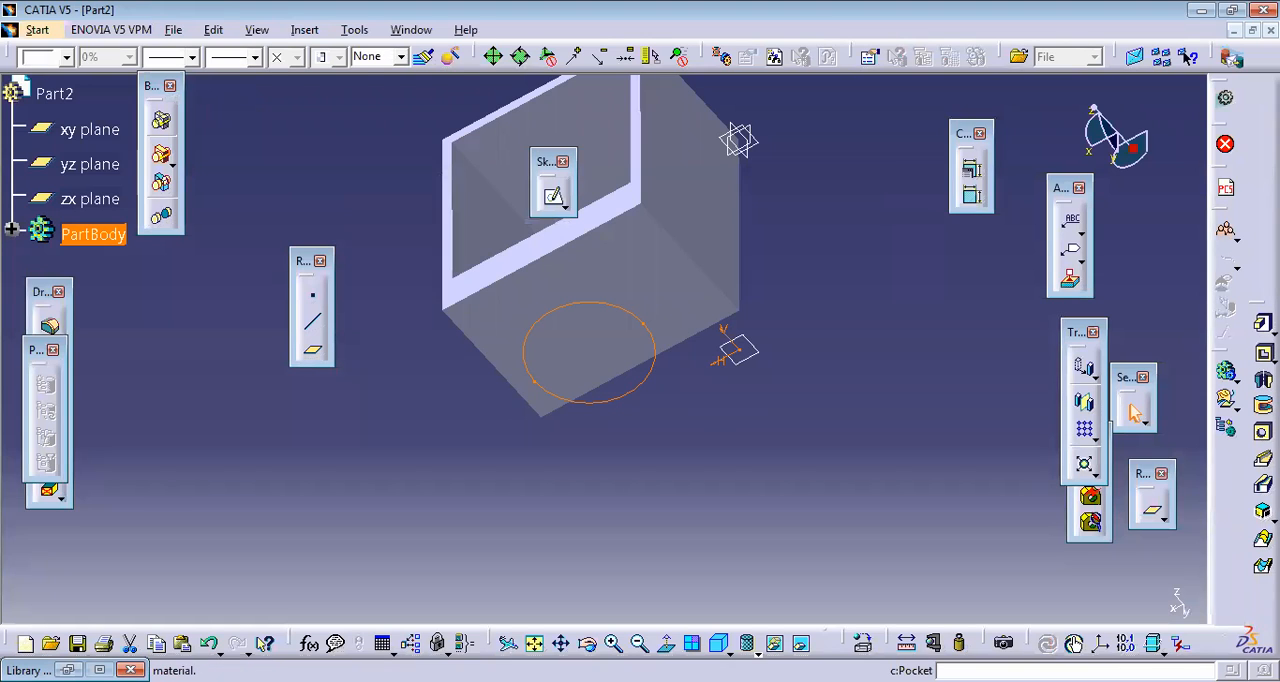
Step: Pad the circle sketch 100 mm toward the shelled box so the cylinder passes through its wall
{"action": "left_click", "coordinate": [1263, 323]}
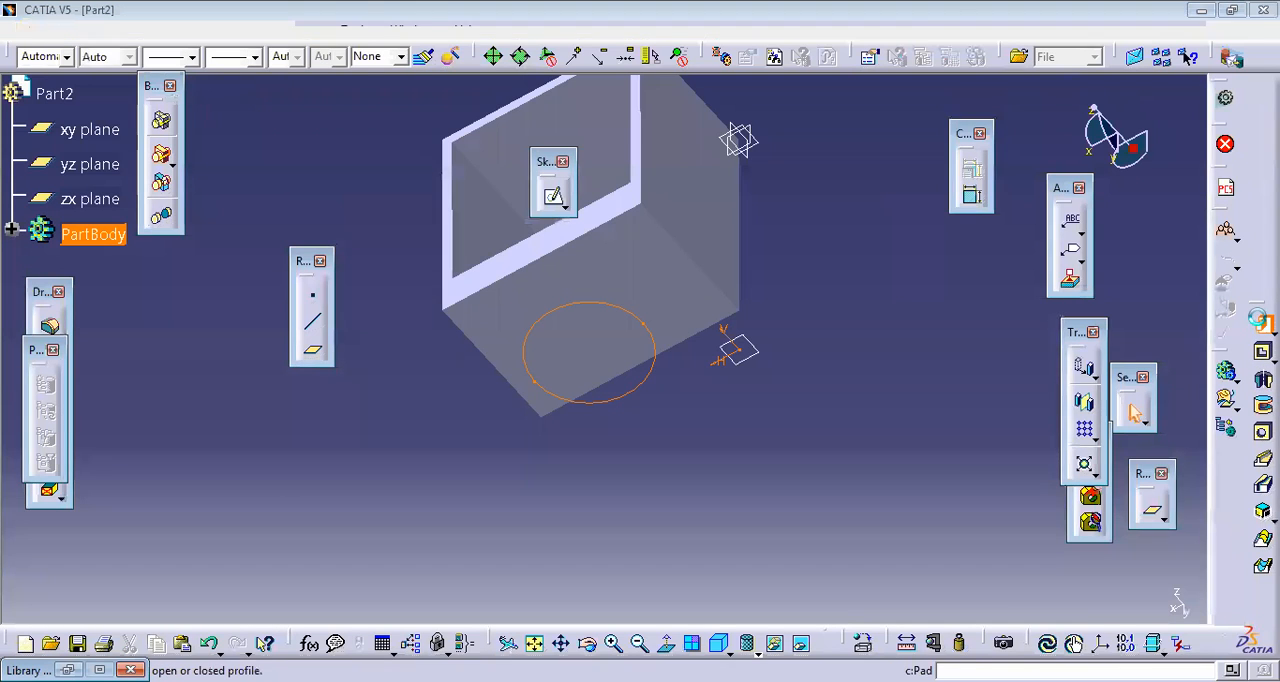
{"action": "left_click", "coordinate": [1145, 600]}
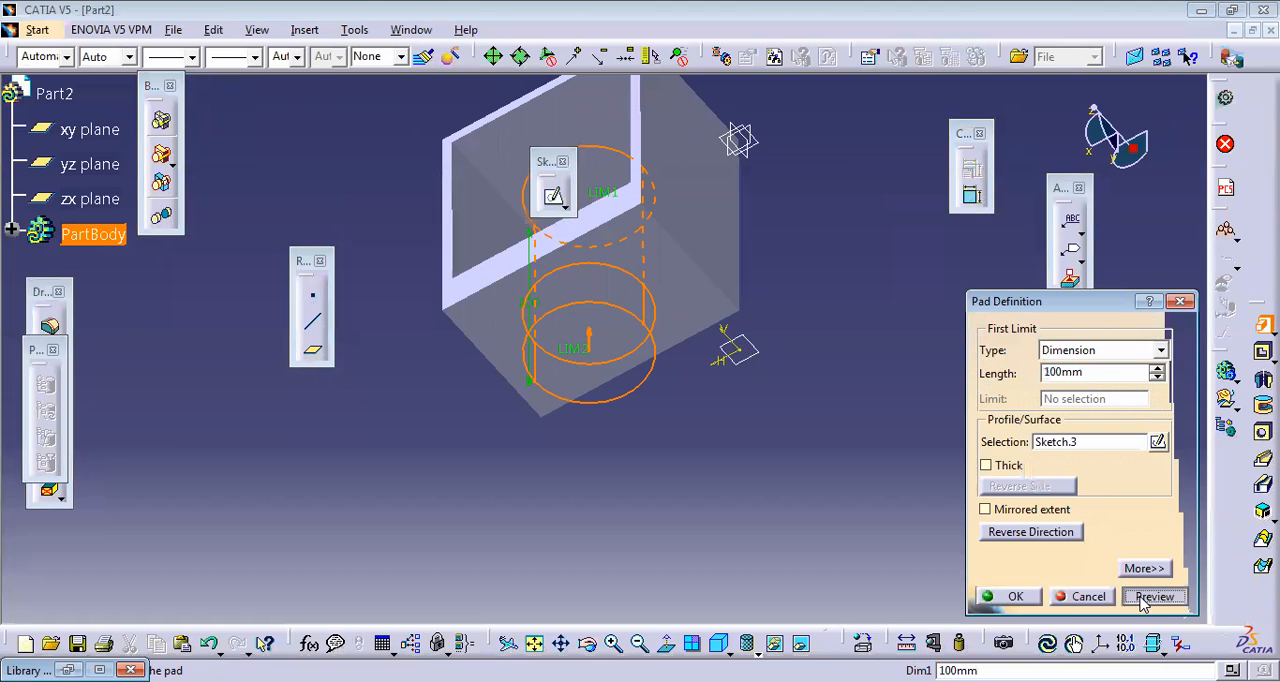
{"action": "left_click", "coordinate": [1012, 596]}
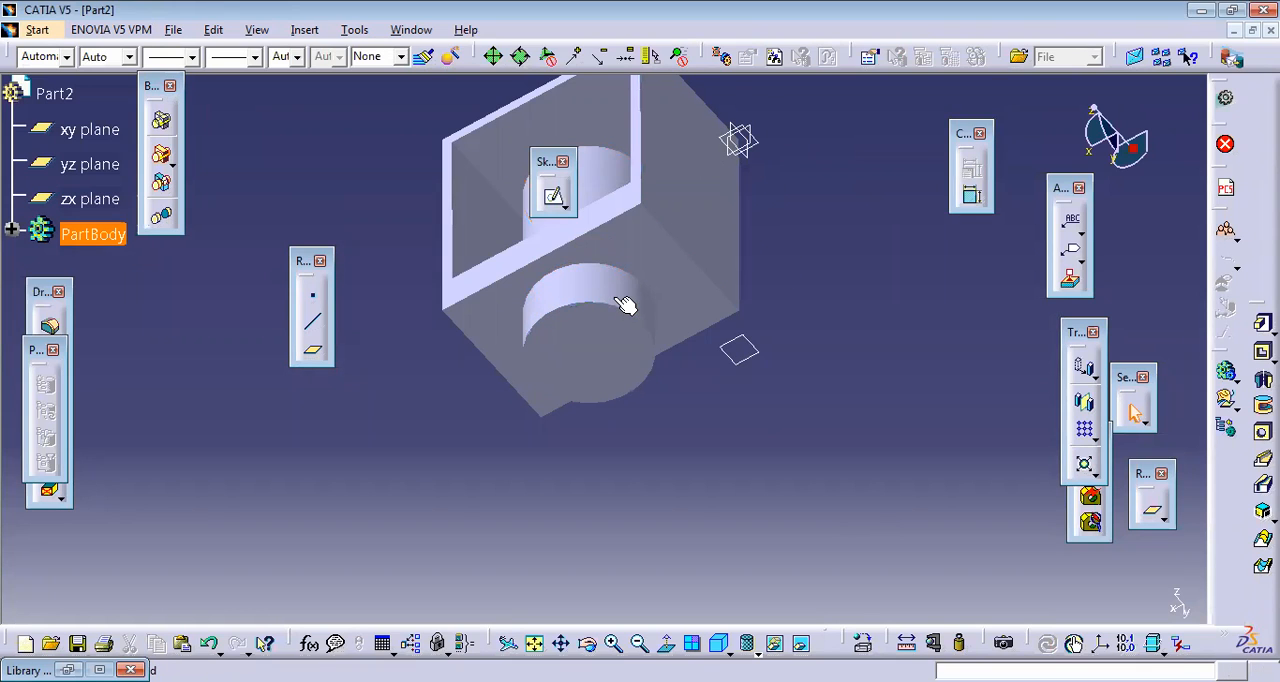
{"action": "left_click", "coordinate": [587, 643]}
{"action": "left_click_drag", "start_coordinate": [663, 306], "coordinate": [694, 374]}
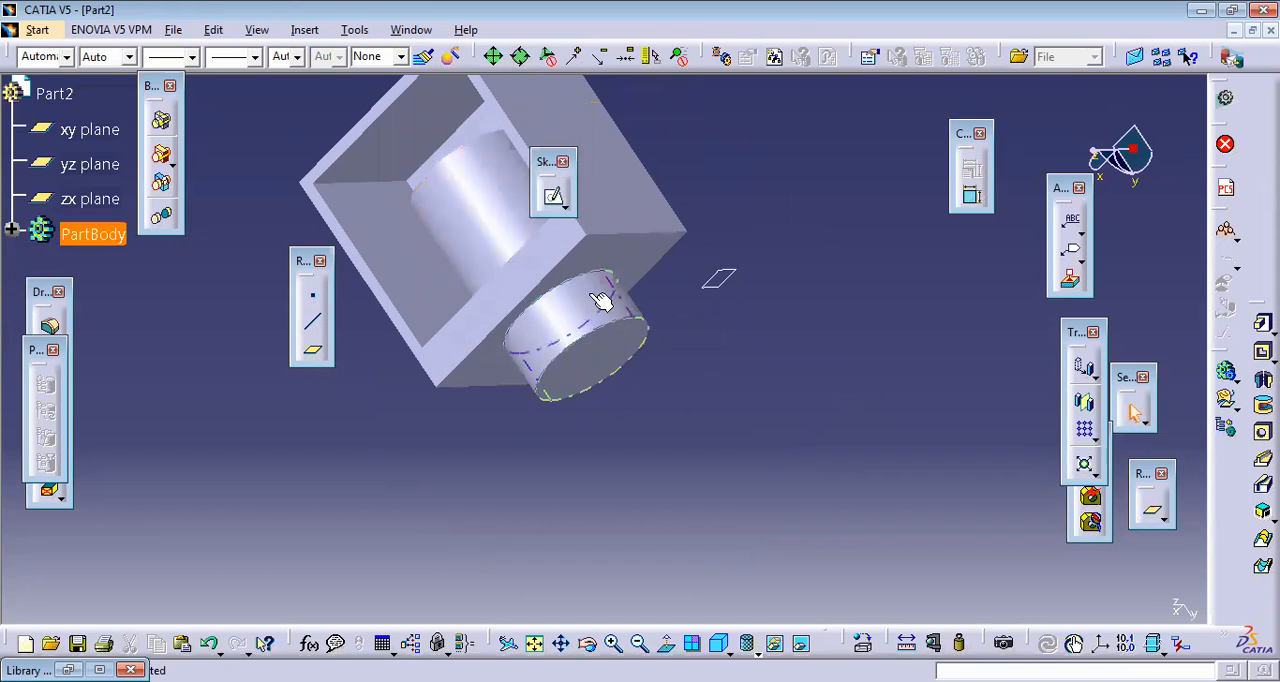
{"action": "left_click", "coordinate": [313, 356]}
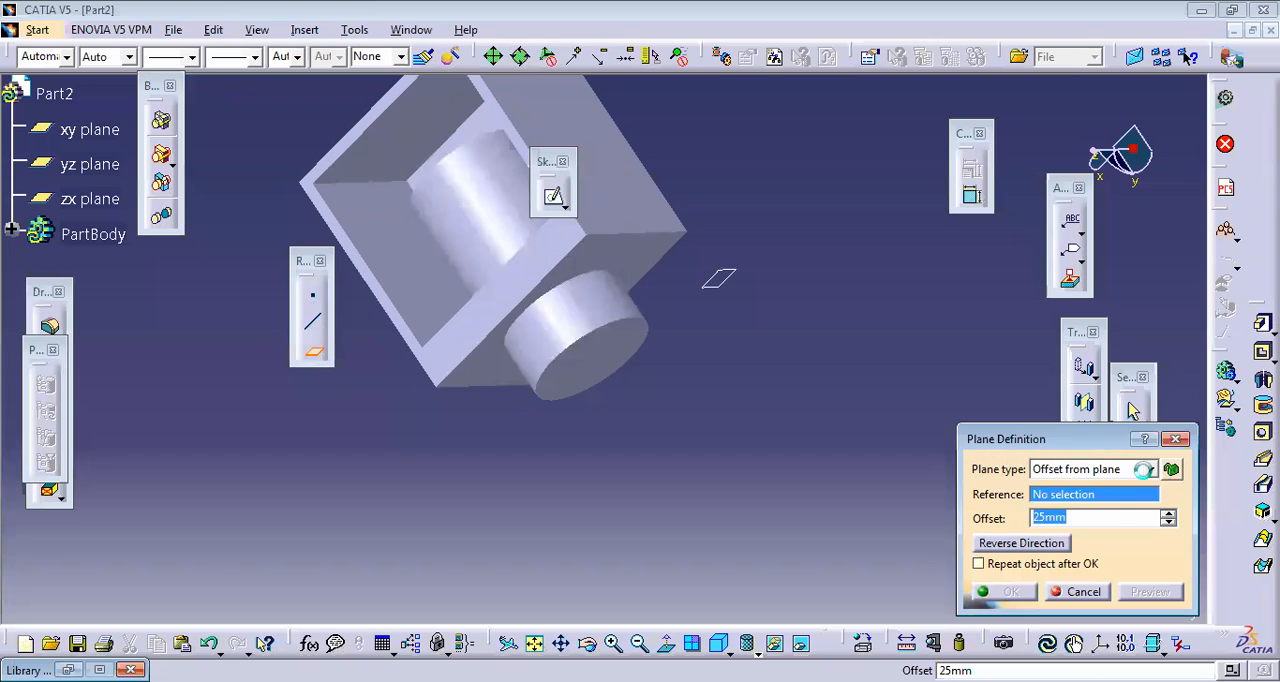
{"action": "left_click", "coordinate": [1148, 469]}
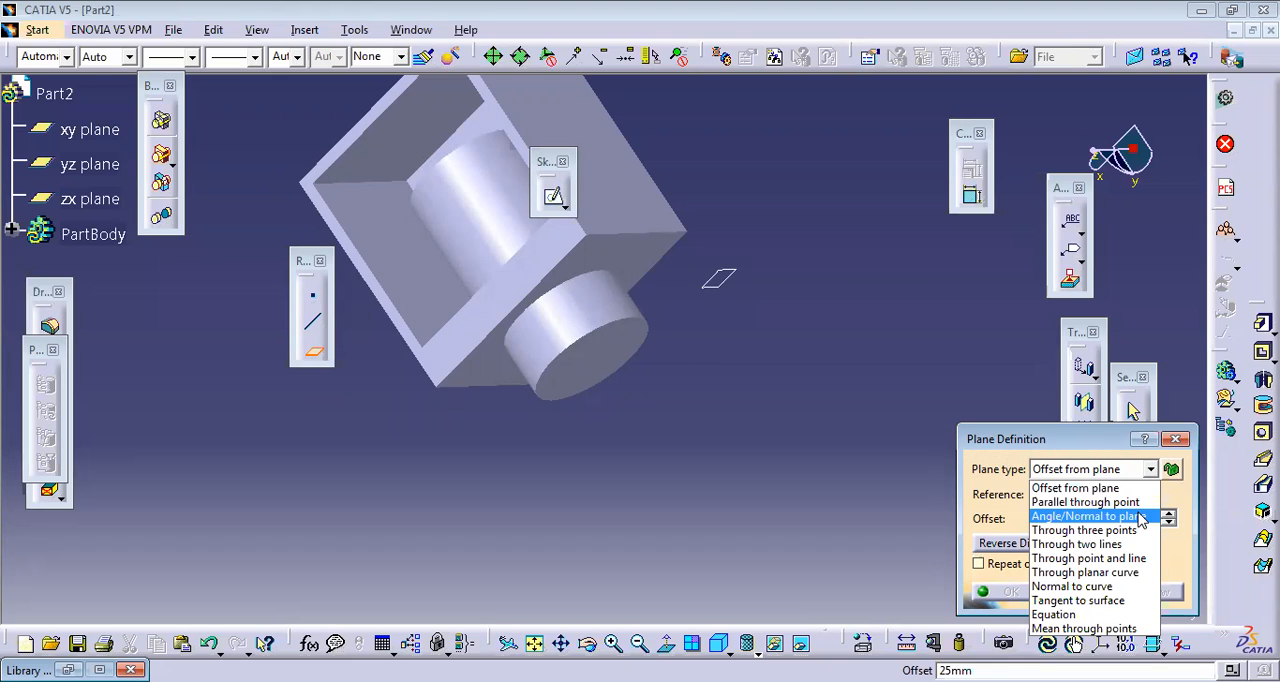
{"action": "left_click", "coordinate": [1120, 587]}
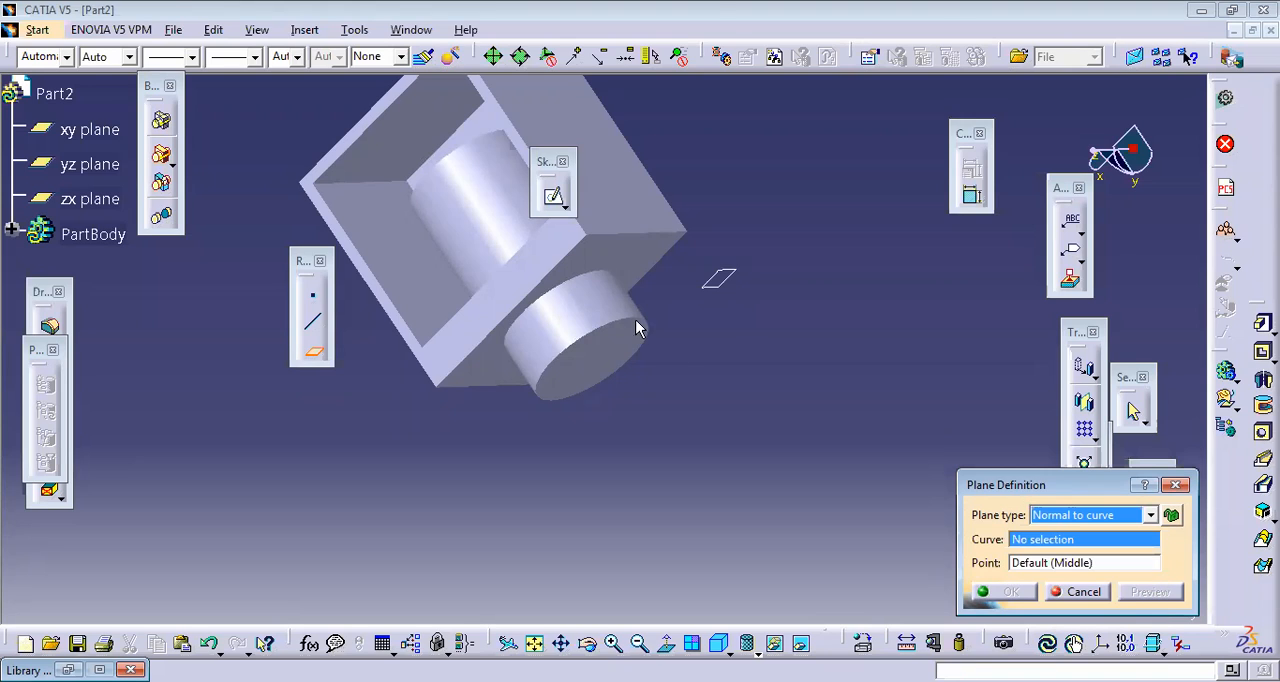
{"action": "left_click", "coordinate": [560, 304]}
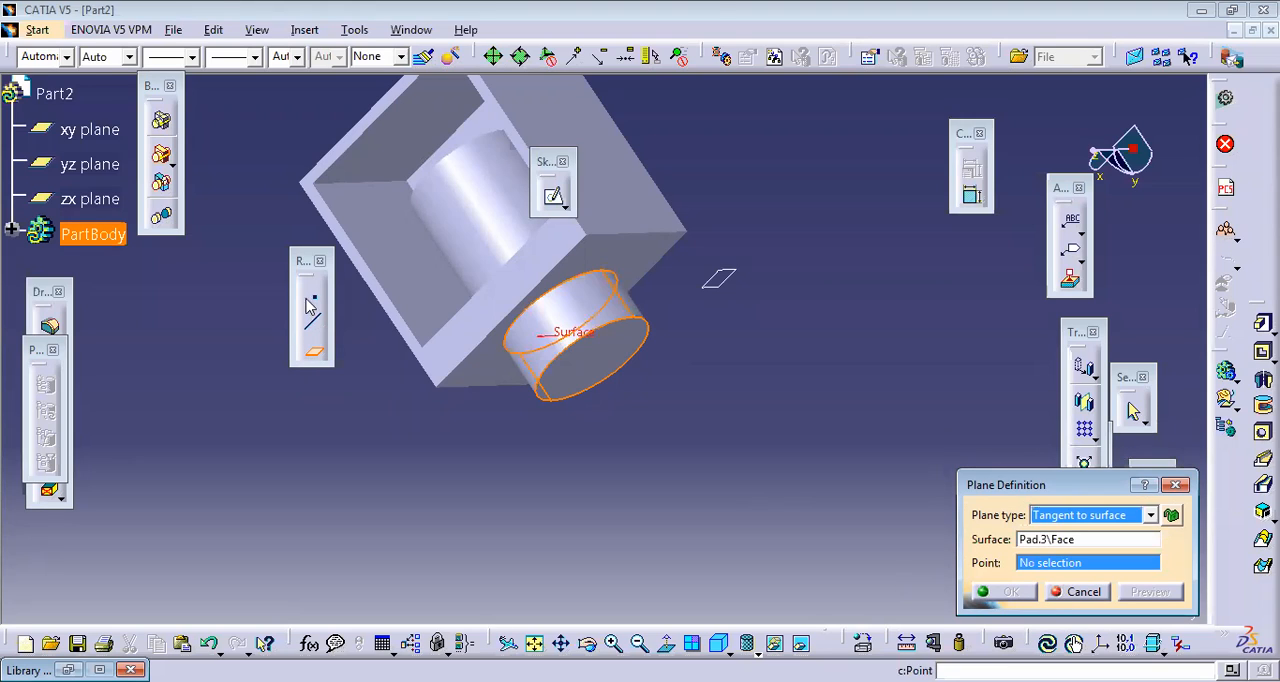
{"action": "left_click", "coordinate": [597, 319]}
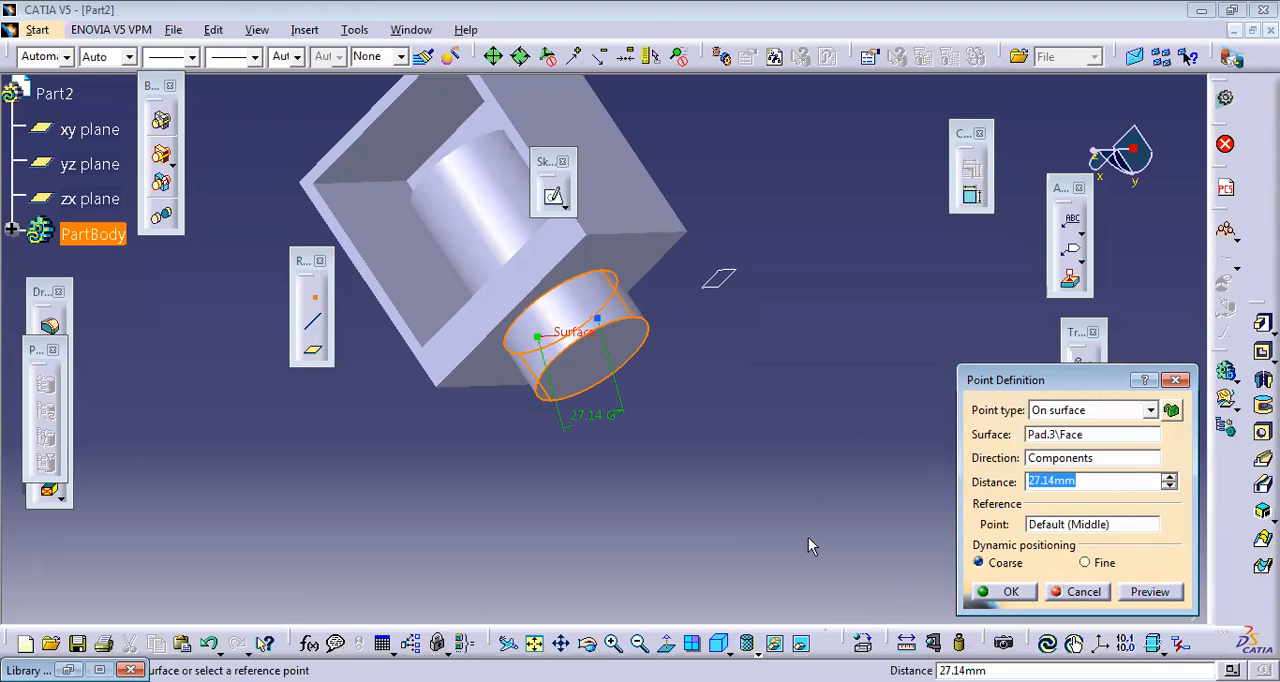
{"action": "left_click", "coordinate": [313, 346]}
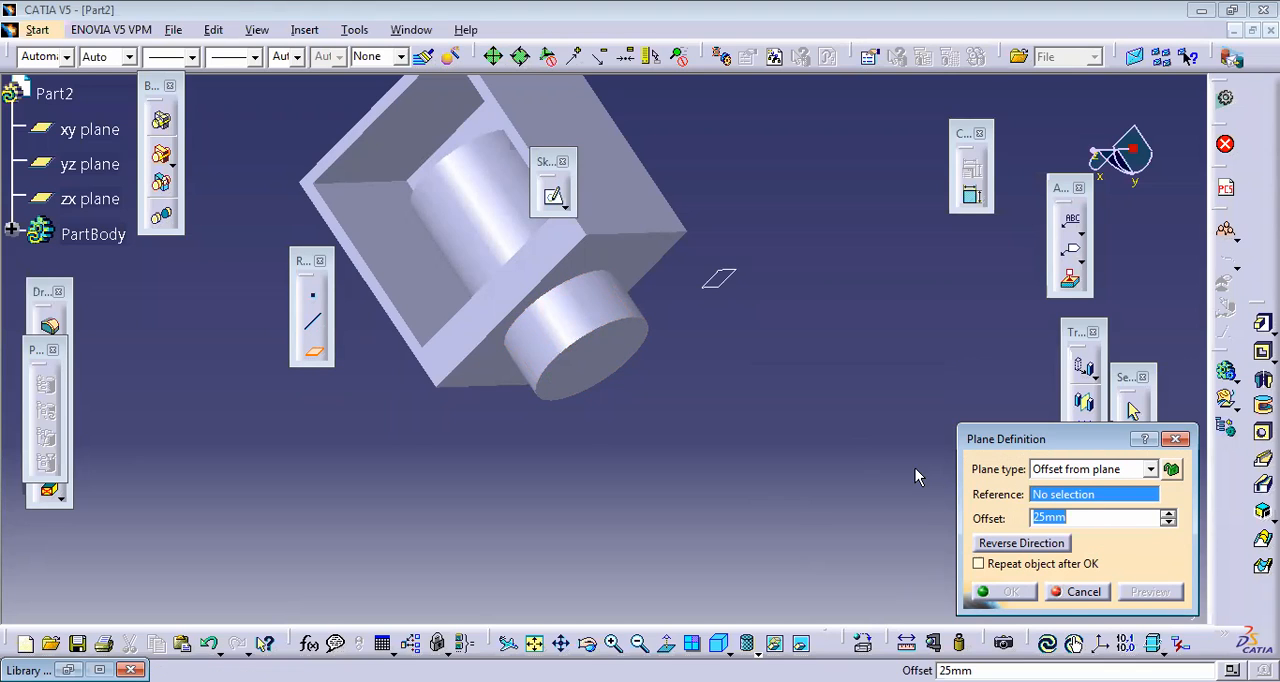
{"action": "left_click", "coordinate": [1146, 474]}
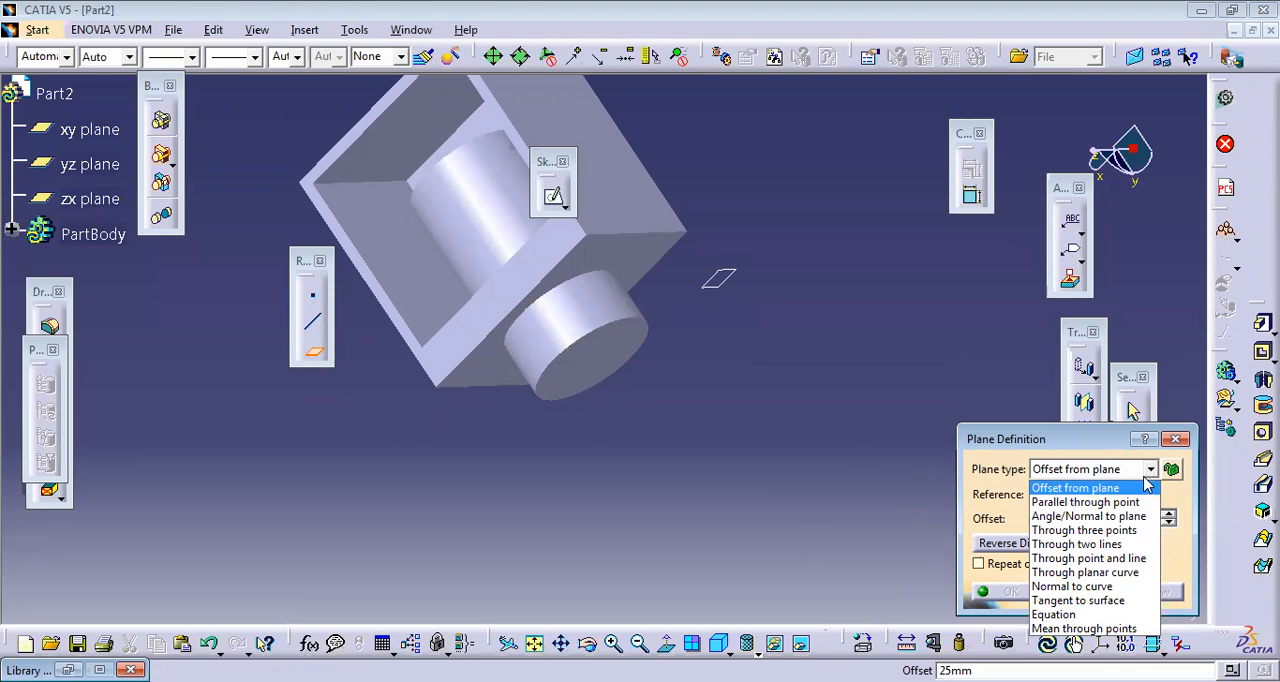
{"action": "left_click", "coordinate": [1100, 586]}
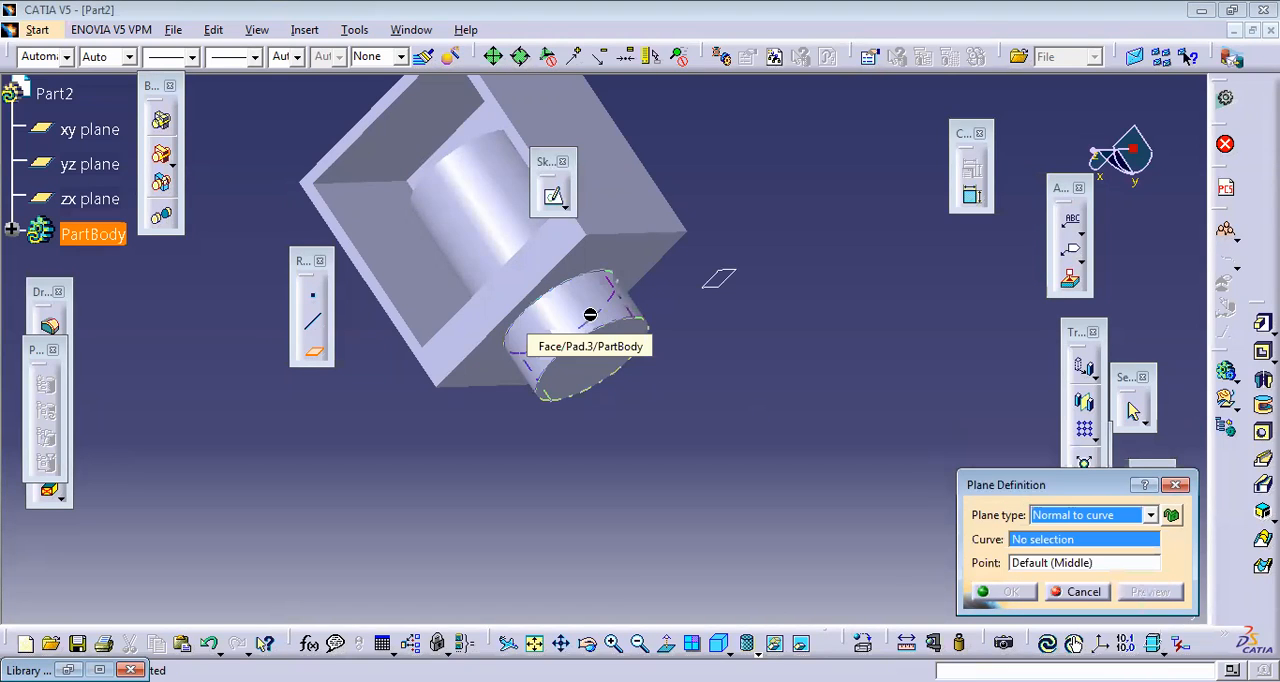
{"action": "left_click", "coordinate": [590, 316]}
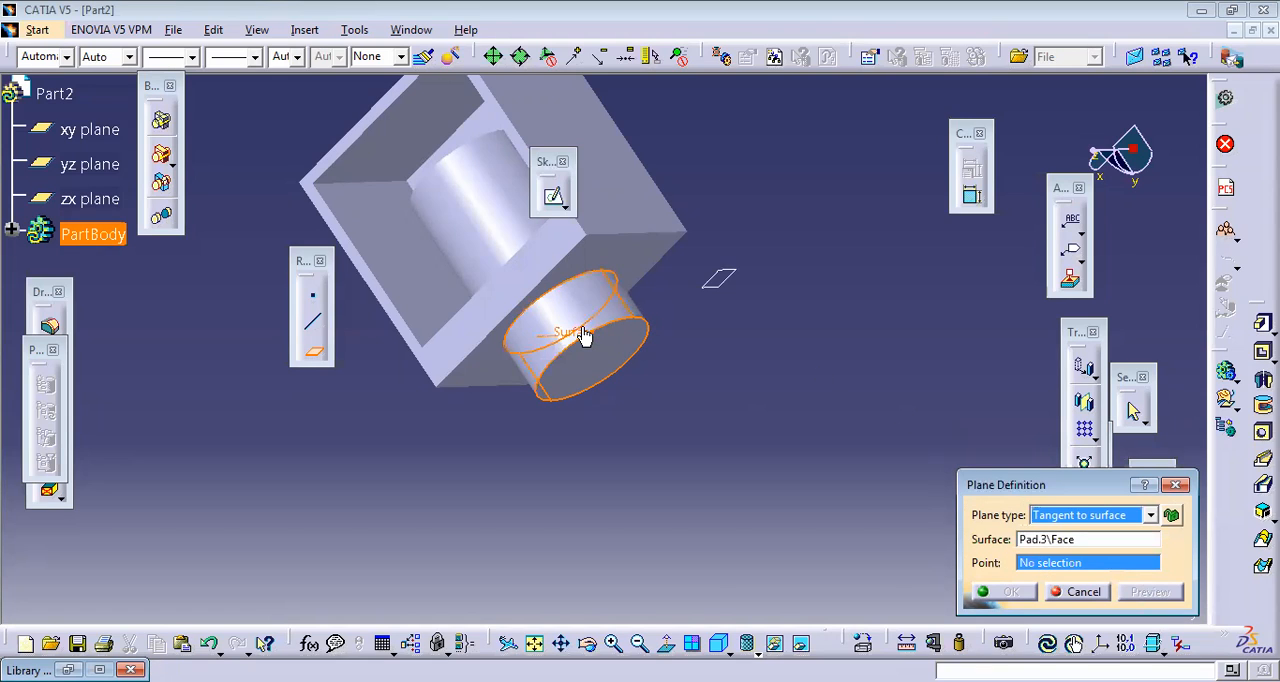
Step: Create a point on the cylindrical pad's side face, about 21 mm from the face's default middle point
{"action": "left_click", "coordinate": [315, 297]}
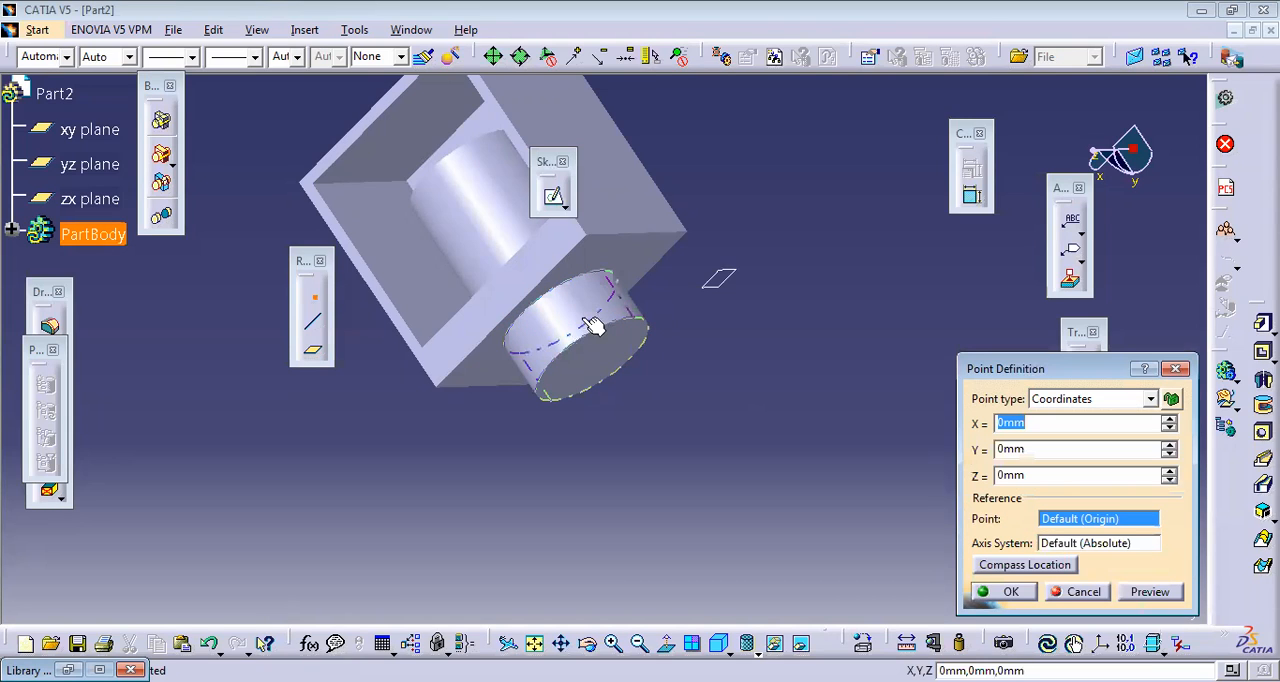
{"action": "left_click", "coordinate": [593, 326]}
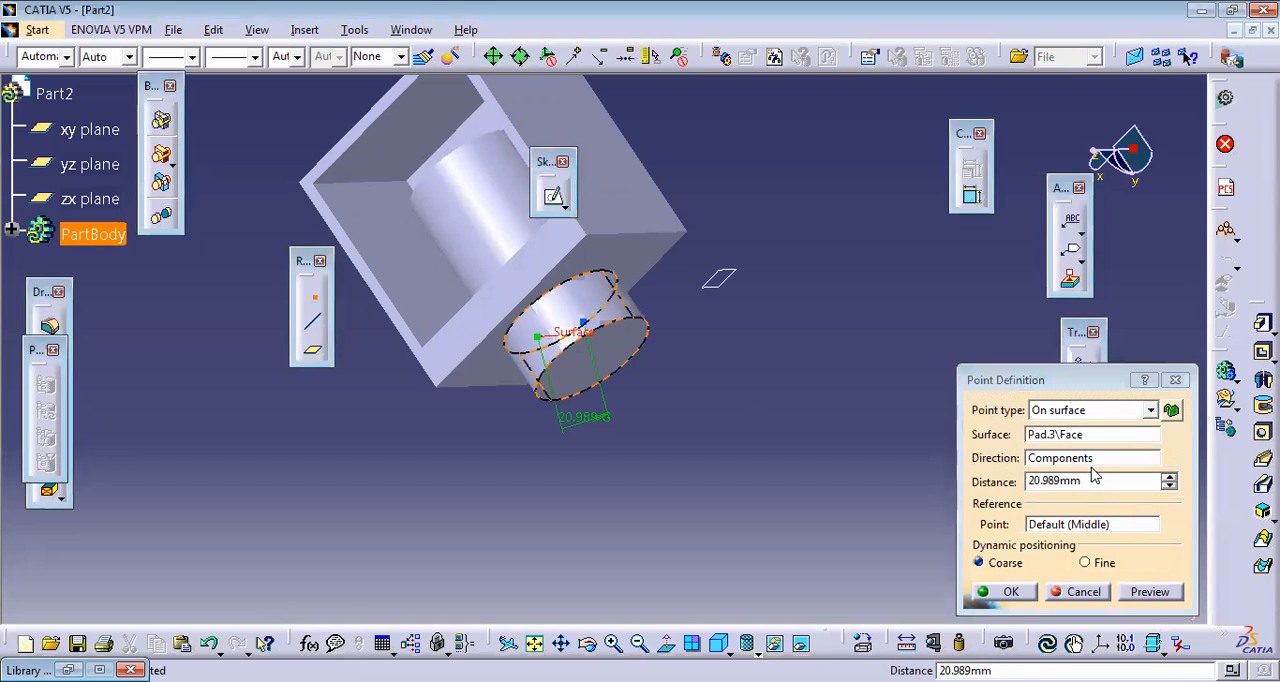
{"action": "left_click", "coordinate": [1011, 592]}
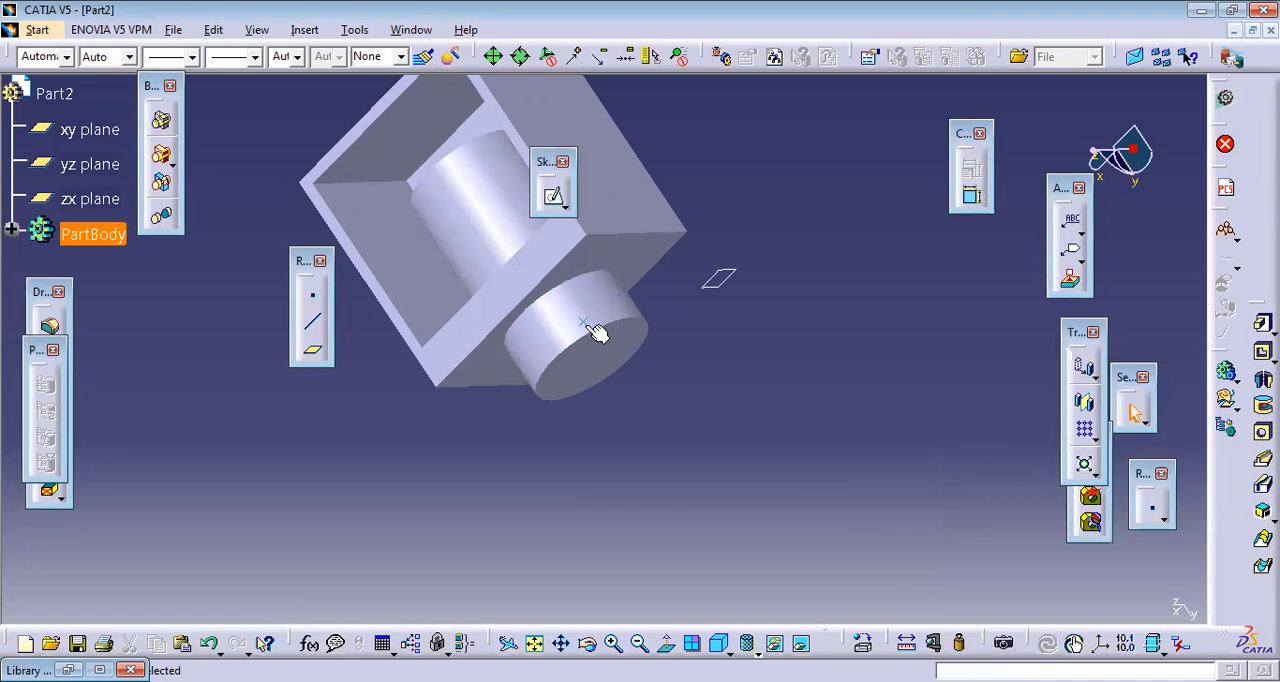
Step: Create a reference plane tangent to the cylindrical pad's side face at the point placed on it
{"action": "left_click", "coordinate": [313, 351]}
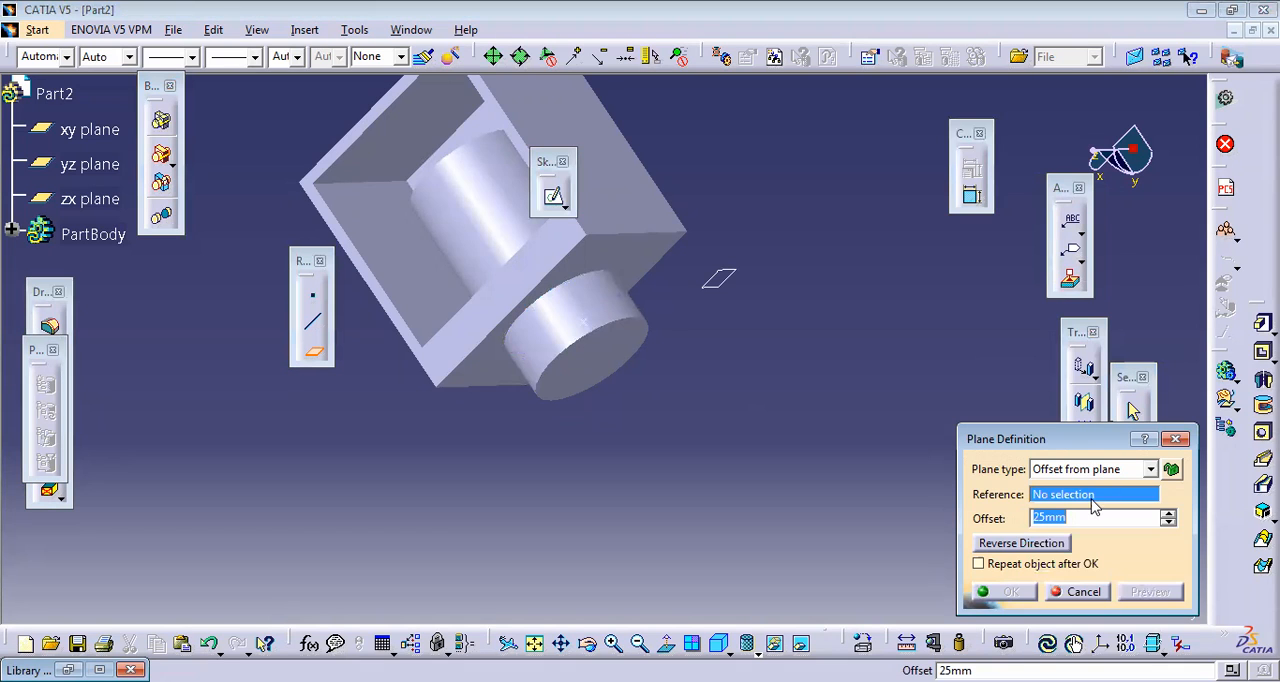
{"action": "left_click", "coordinate": [1150, 469]}
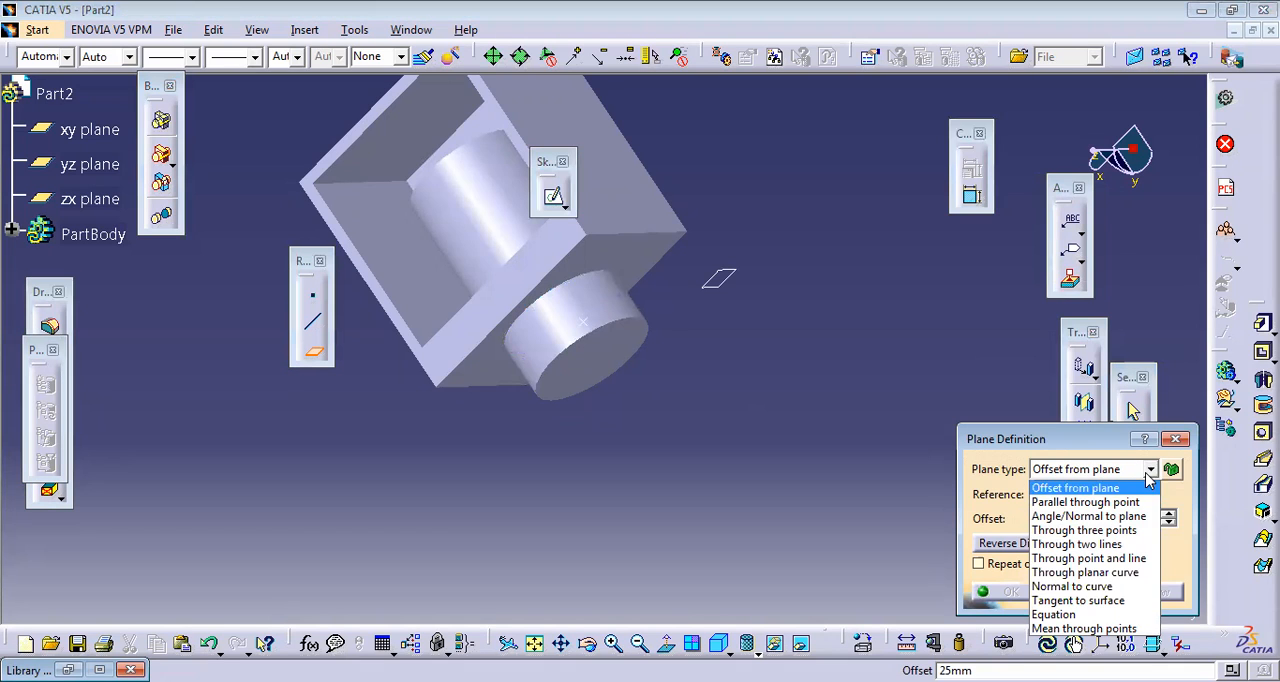
{"action": "left_click", "coordinate": [1105, 588]}
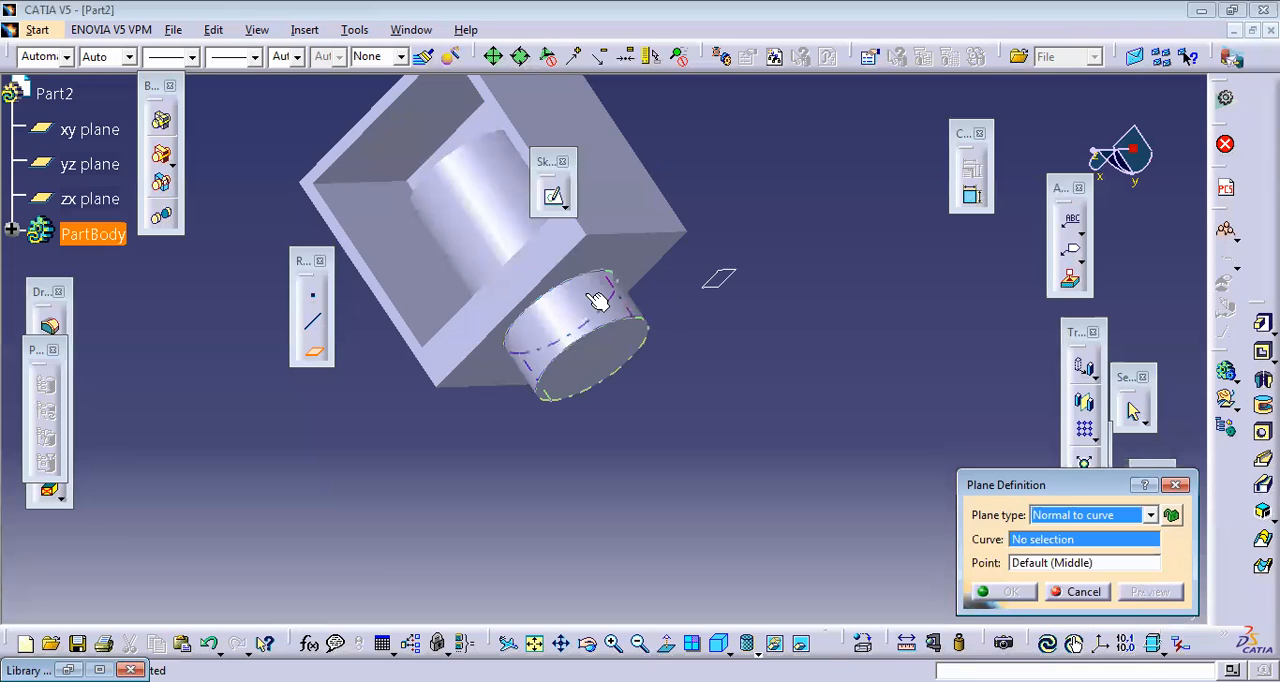
{"action": "left_click", "coordinate": [584, 292]}
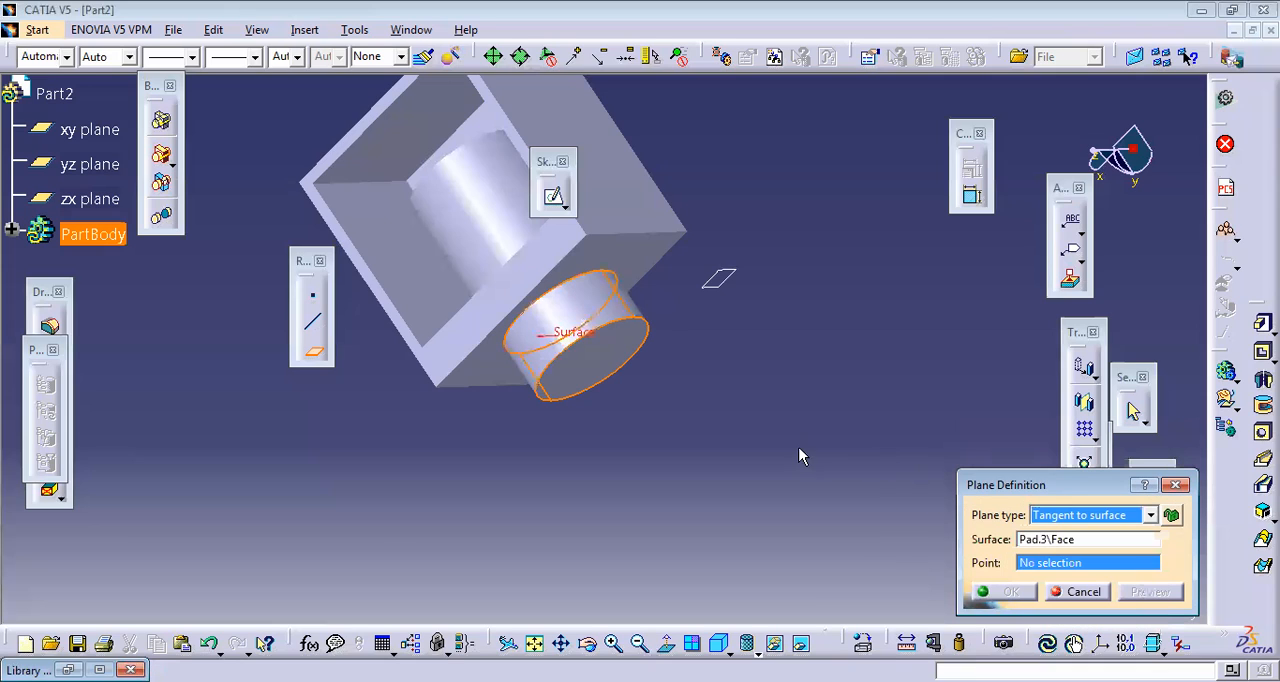
{"action": "left_click", "coordinate": [588, 328]}
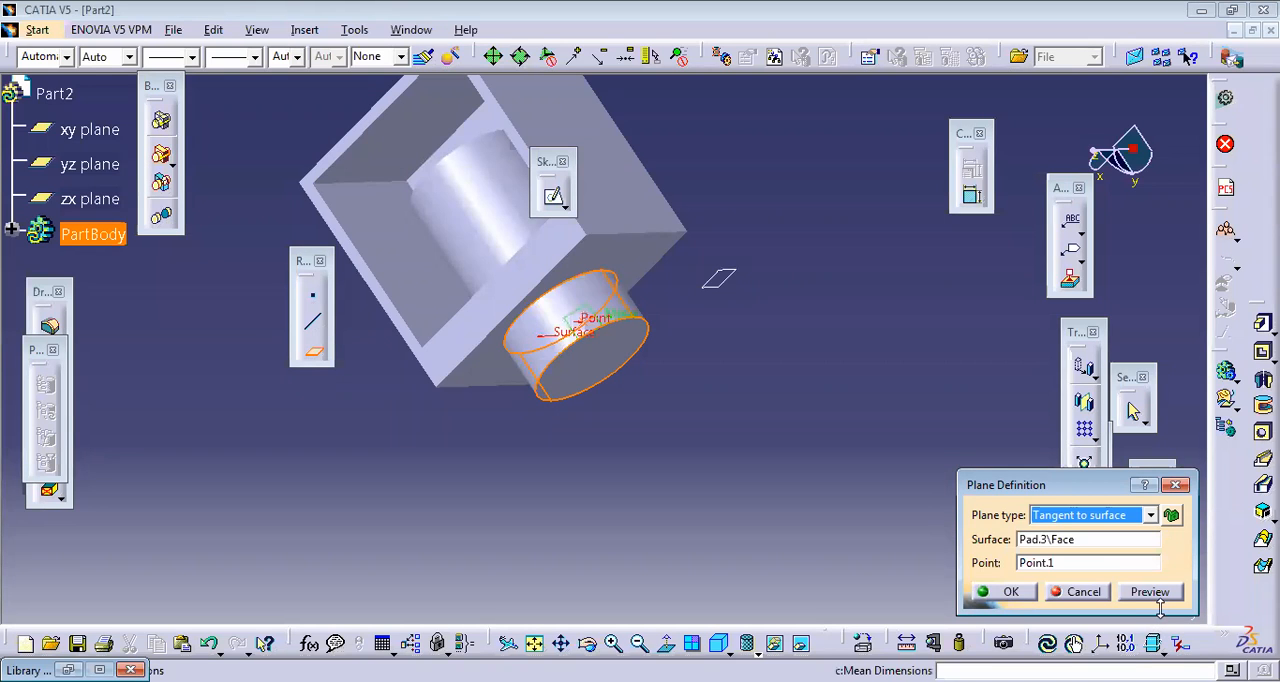
{"action": "left_click", "coordinate": [1150, 592]}
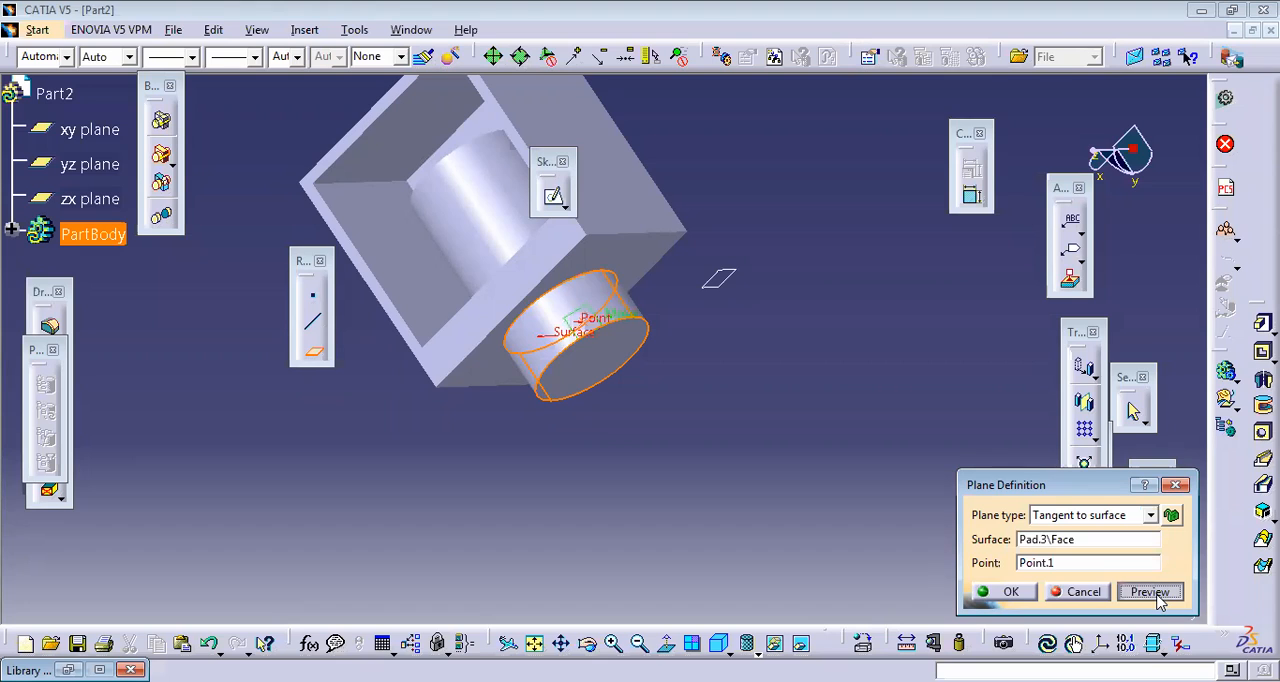
{"action": "left_click", "coordinate": [1005, 592]}
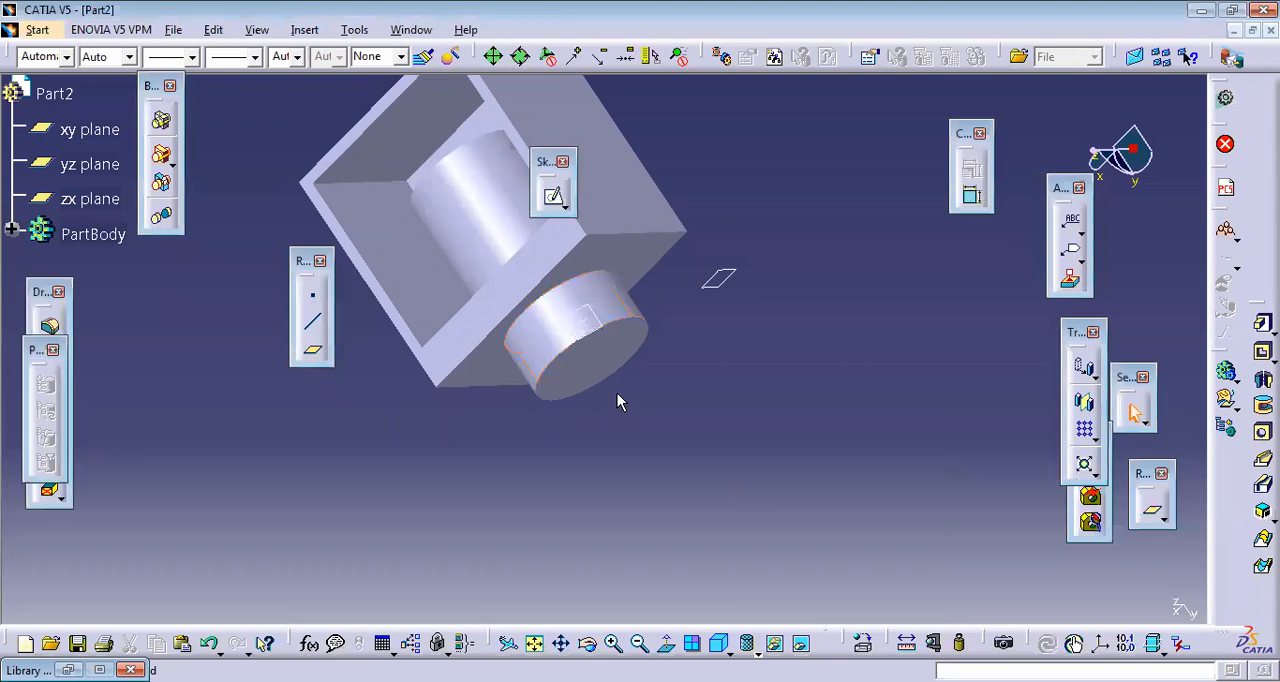
Step: Sketch a circle of 25 mm radius on the tangent plane, centred on the point on the cylinder
{"action": "left_click", "coordinate": [580, 312]}
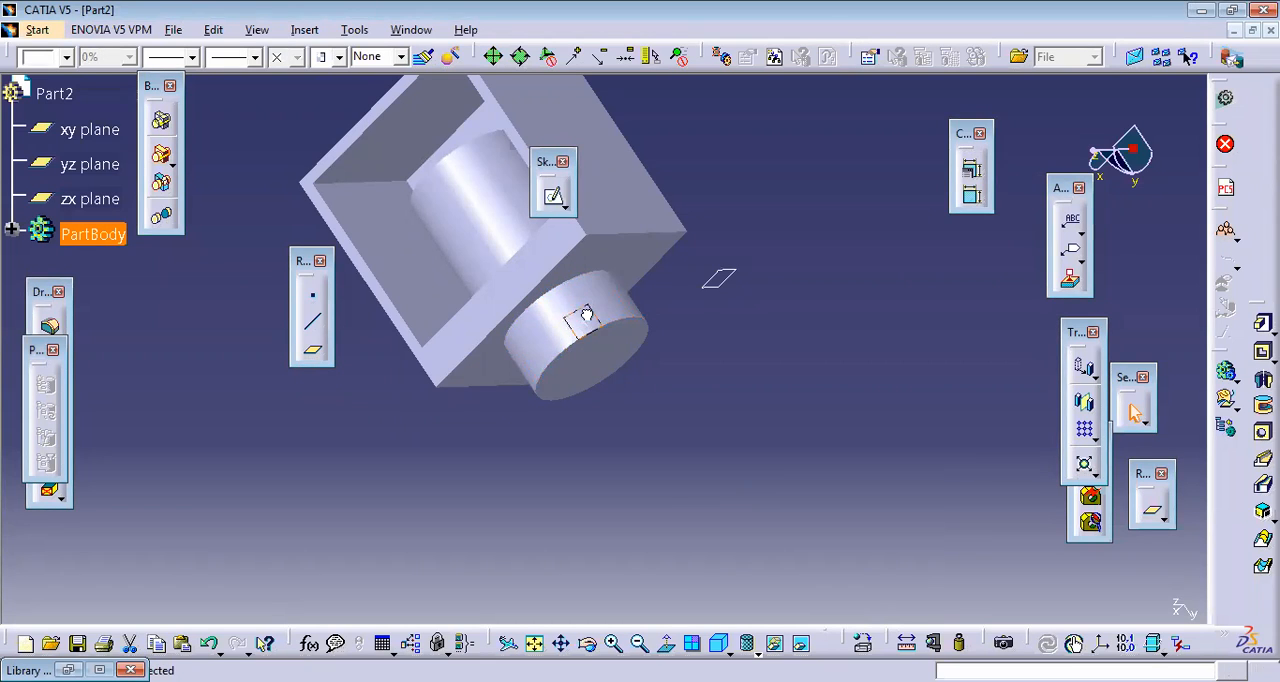
{"action": "left_click", "coordinate": [555, 199]}
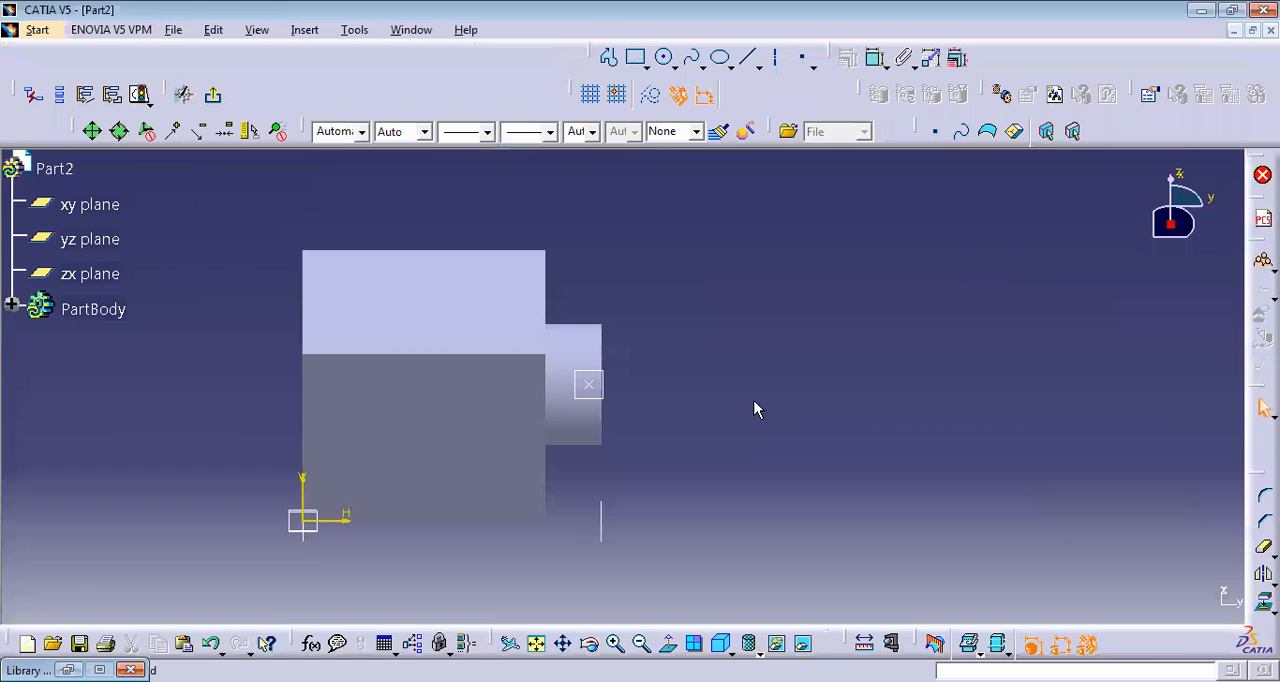
{"action": "left_click", "coordinate": [666, 60]}
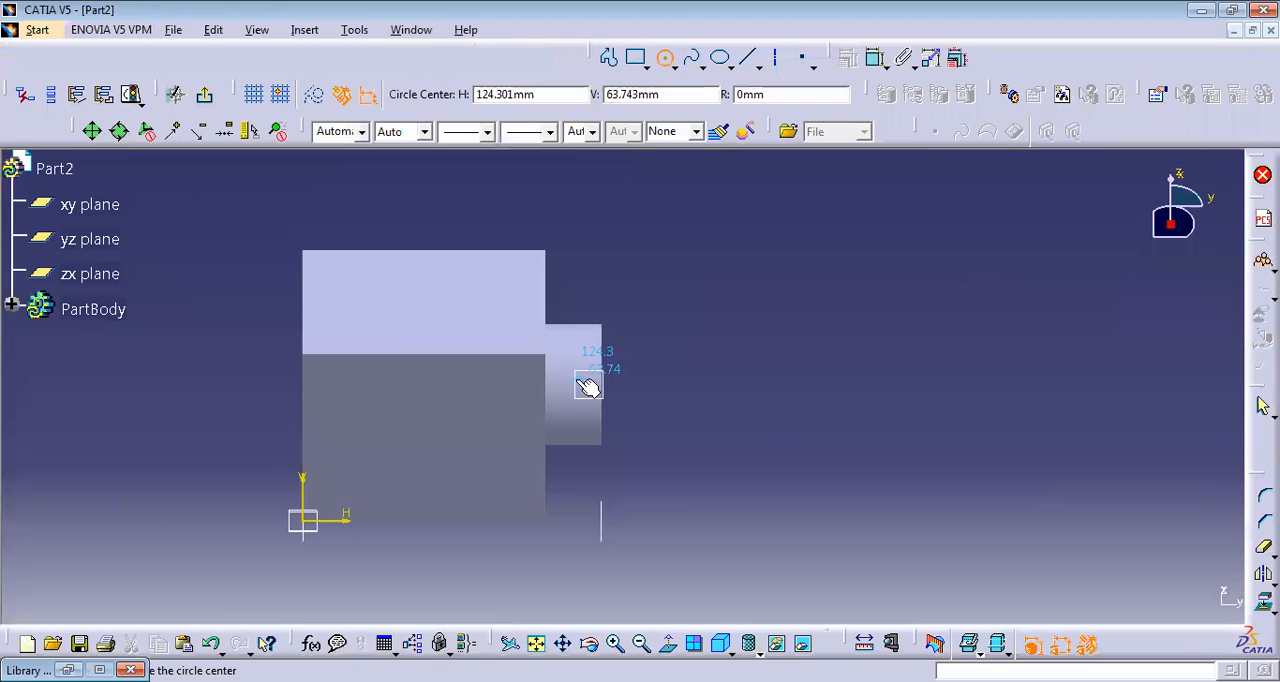
{"action": "left_click", "coordinate": [590, 384]}
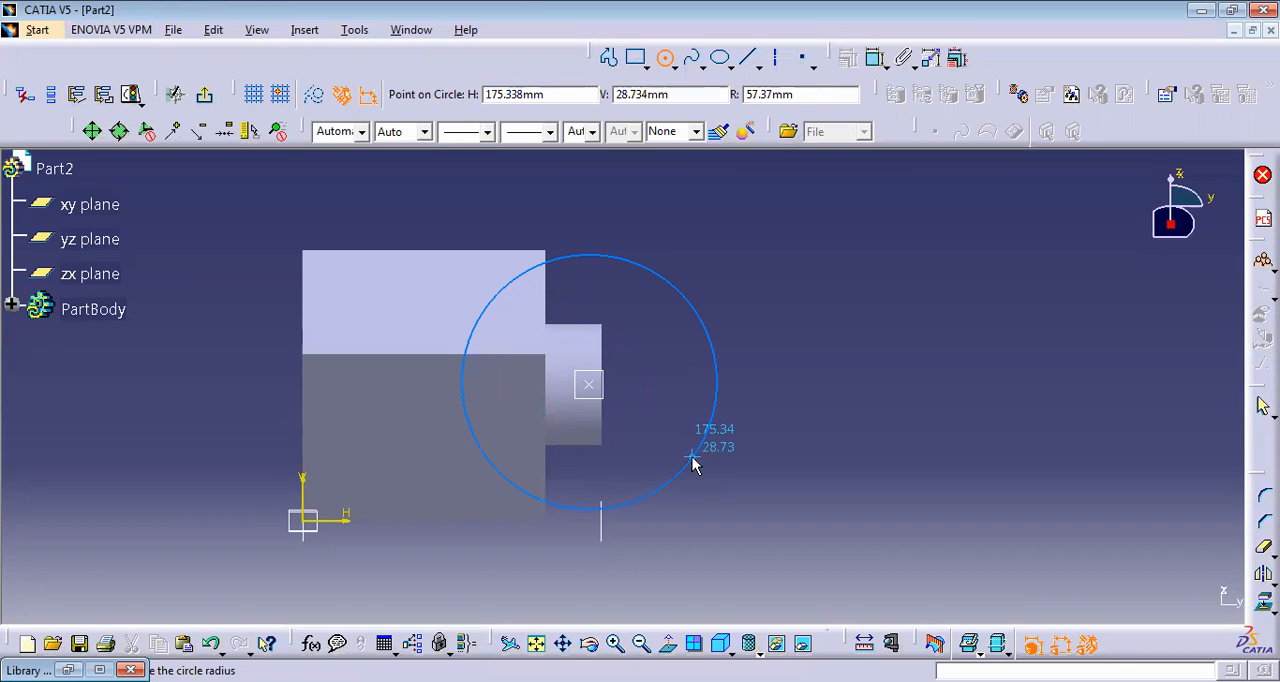
{"action": "key", "text": "Tab"}
{"action": "key", "text": "Tab"}
{"action": "key", "text": "Tab"}
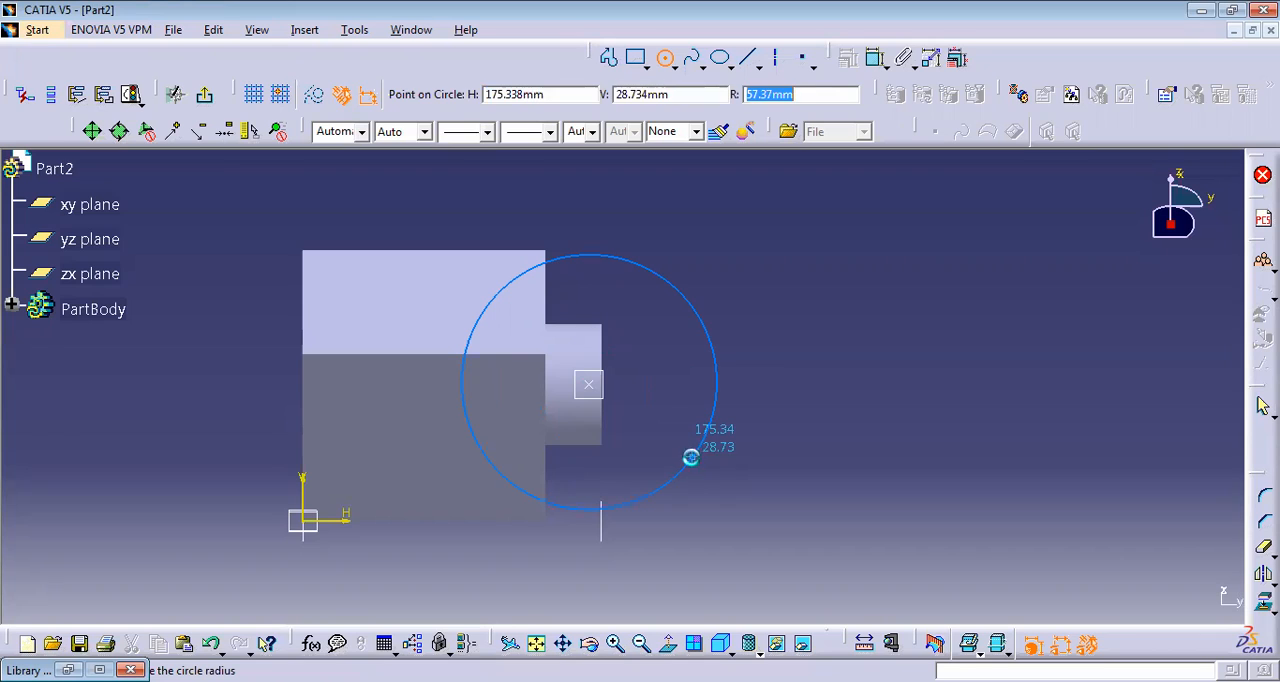
{"action": "type", "text": "25"}
{"action": "key", "text": "Return"}
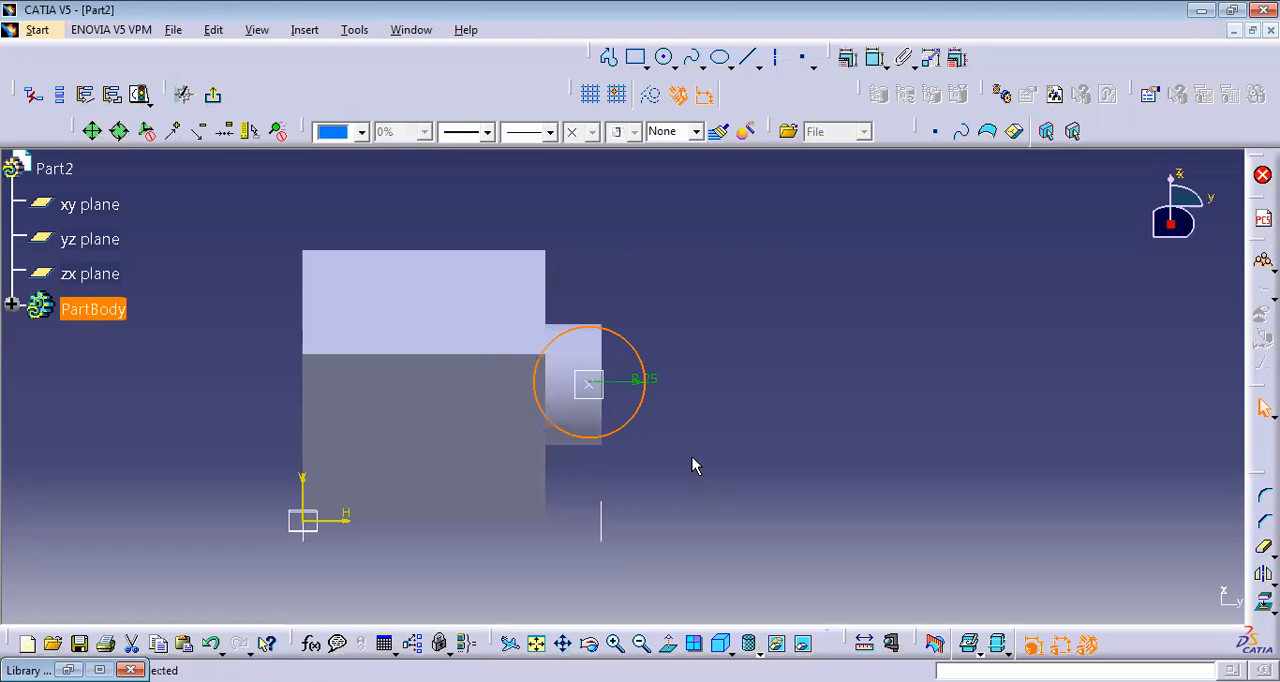
Step: Open the circle's definition, accept it without changes, and exit the sketch
{"action": "double_click", "coordinate": [633, 341]}
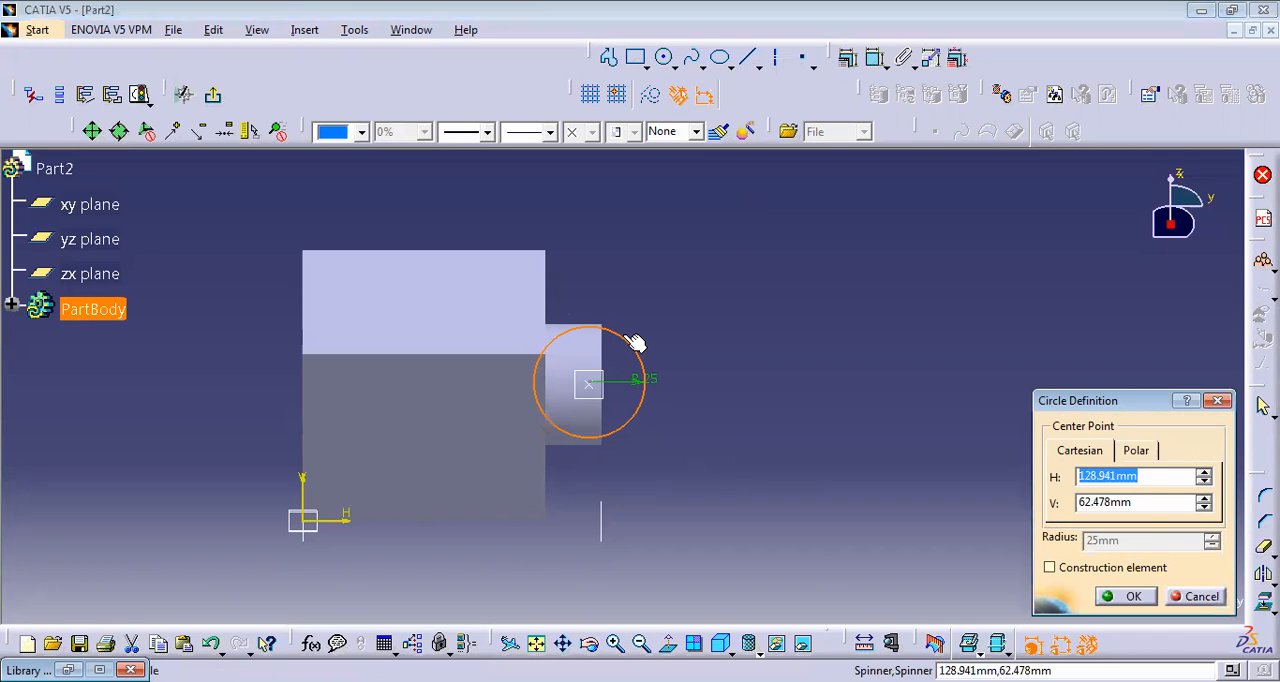
{"action": "key", "text": "Tab"}
{"action": "key", "text": "Tab"}
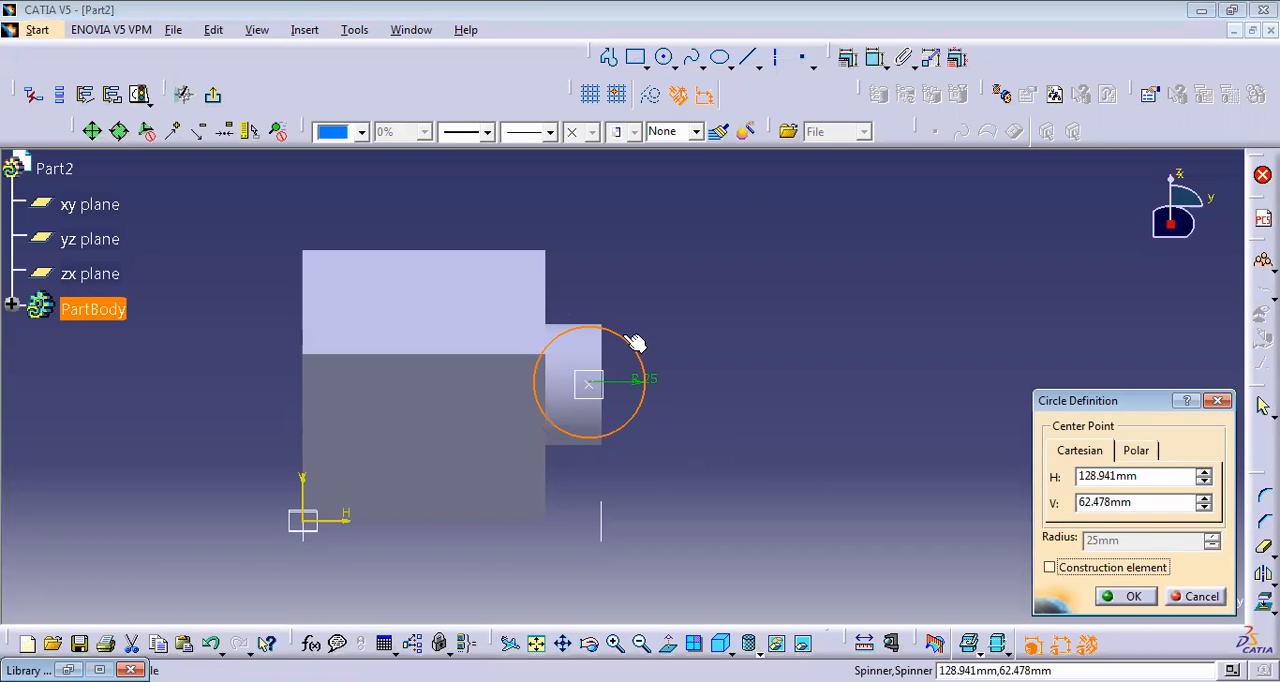
{"action": "left_click", "coordinate": [1112, 597]}
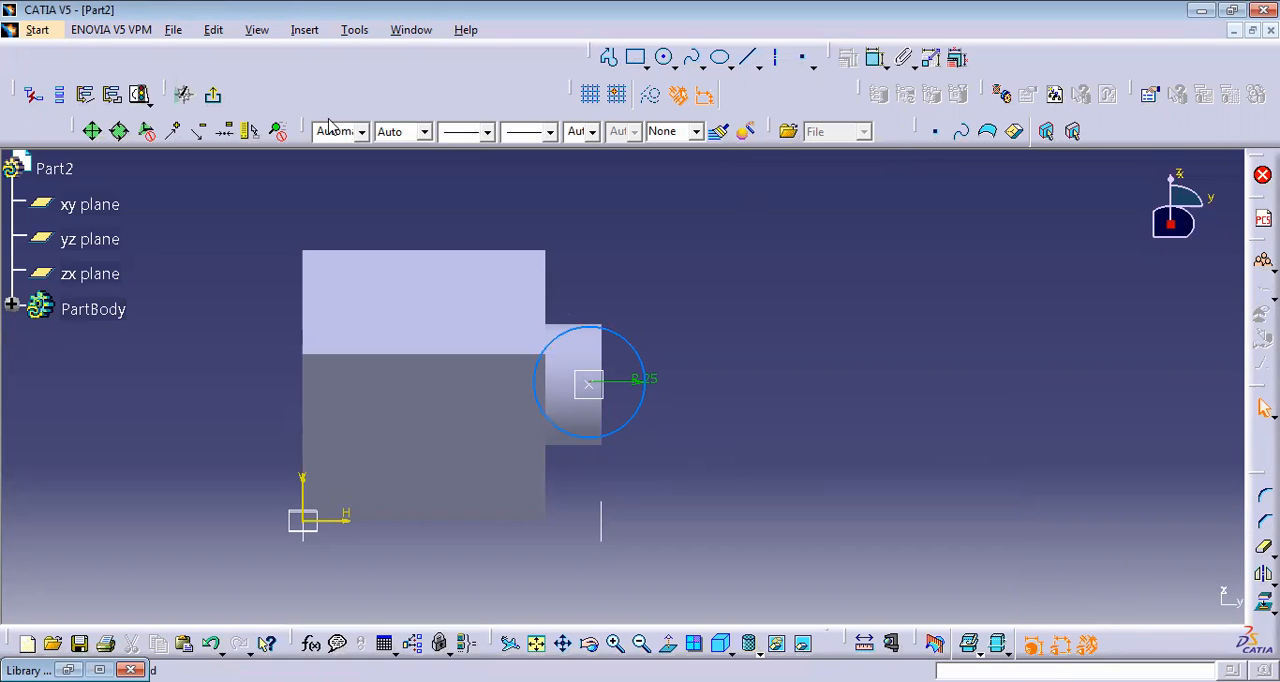
{"action": "left_click", "coordinate": [213, 94]}
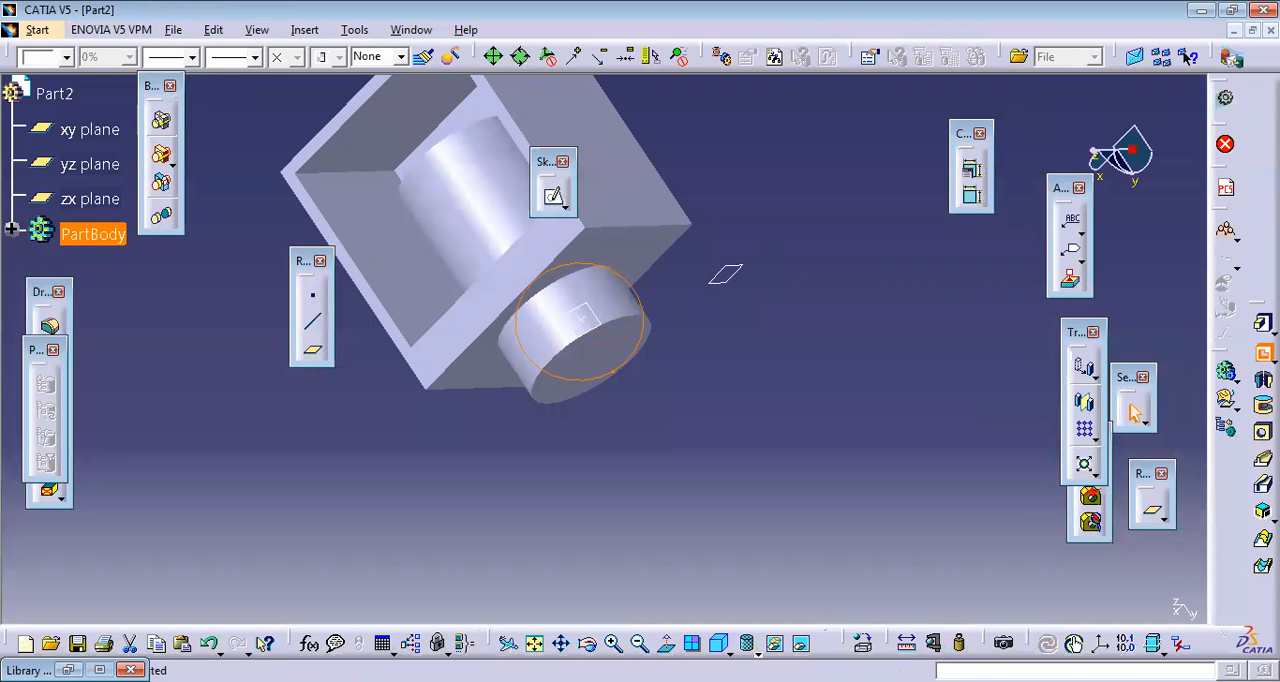
Step: Cut the circle sketch as a 109 mm deep pocket with reversed direction, through the protruding end of the cylinder
{"action": "left_click", "coordinate": [1265, 353]}
{"action": "left_click", "coordinate": [1160, 603]}
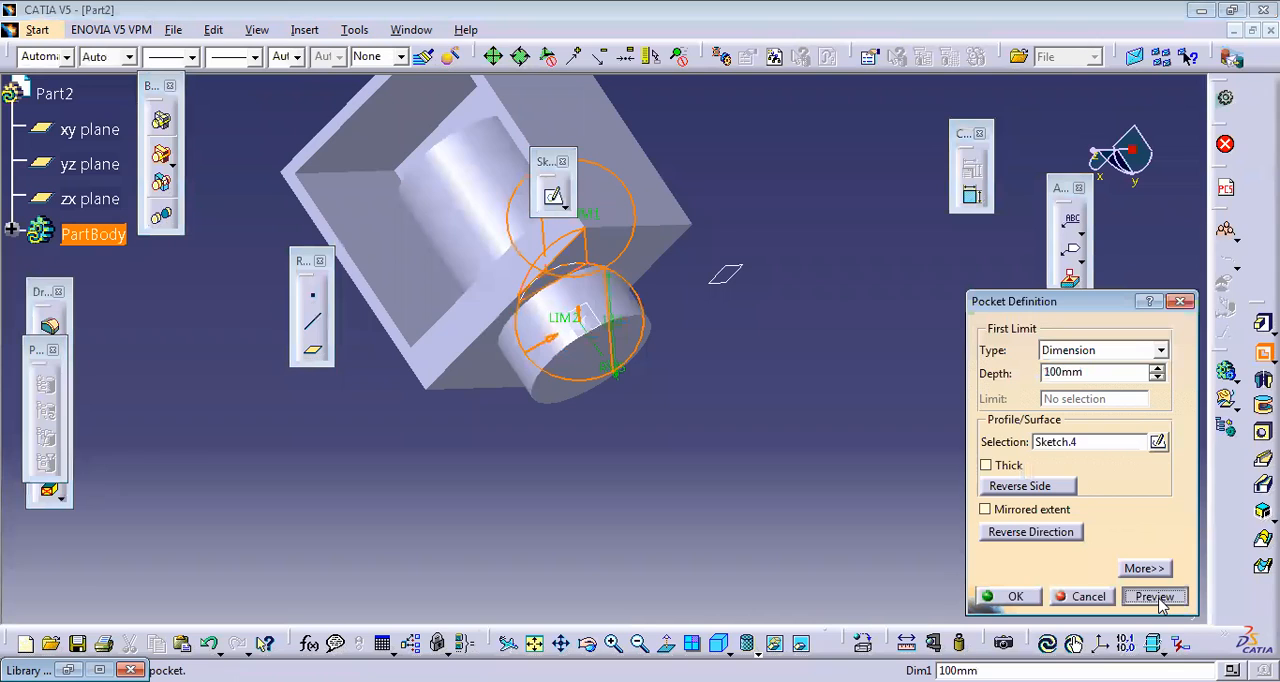
{"action": "left_click", "coordinate": [1157, 368]}
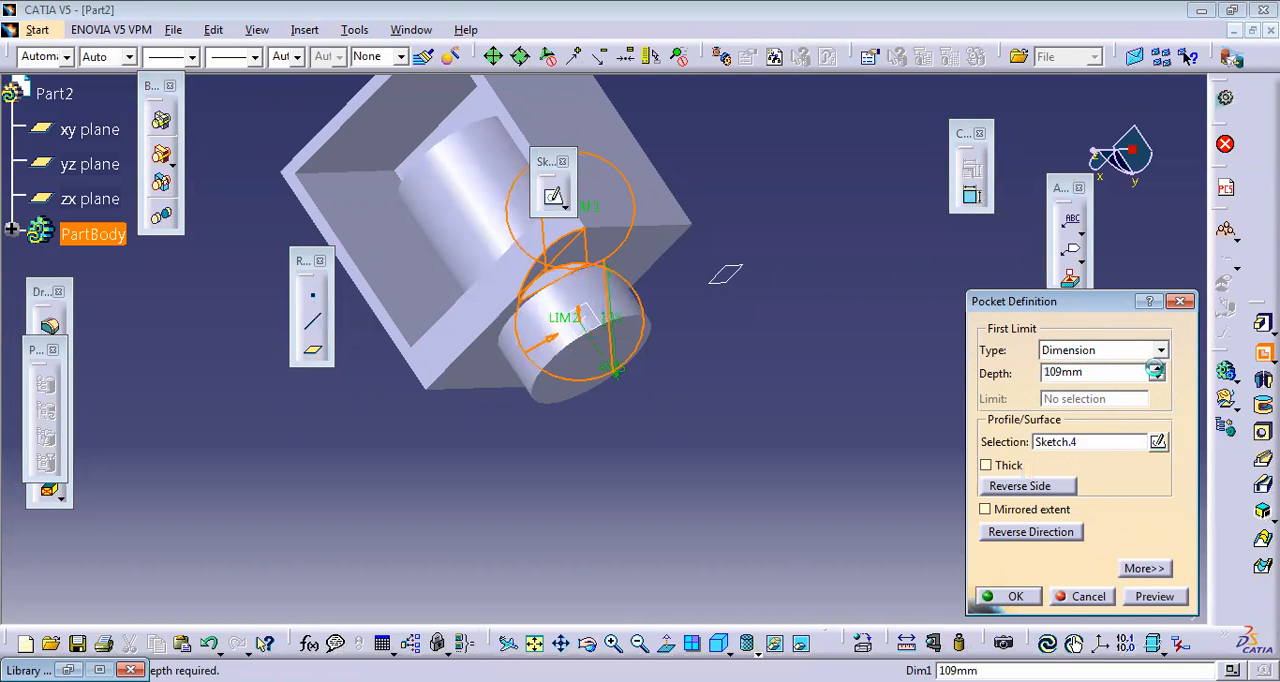
{"action": "left_click", "coordinate": [1027, 537]}
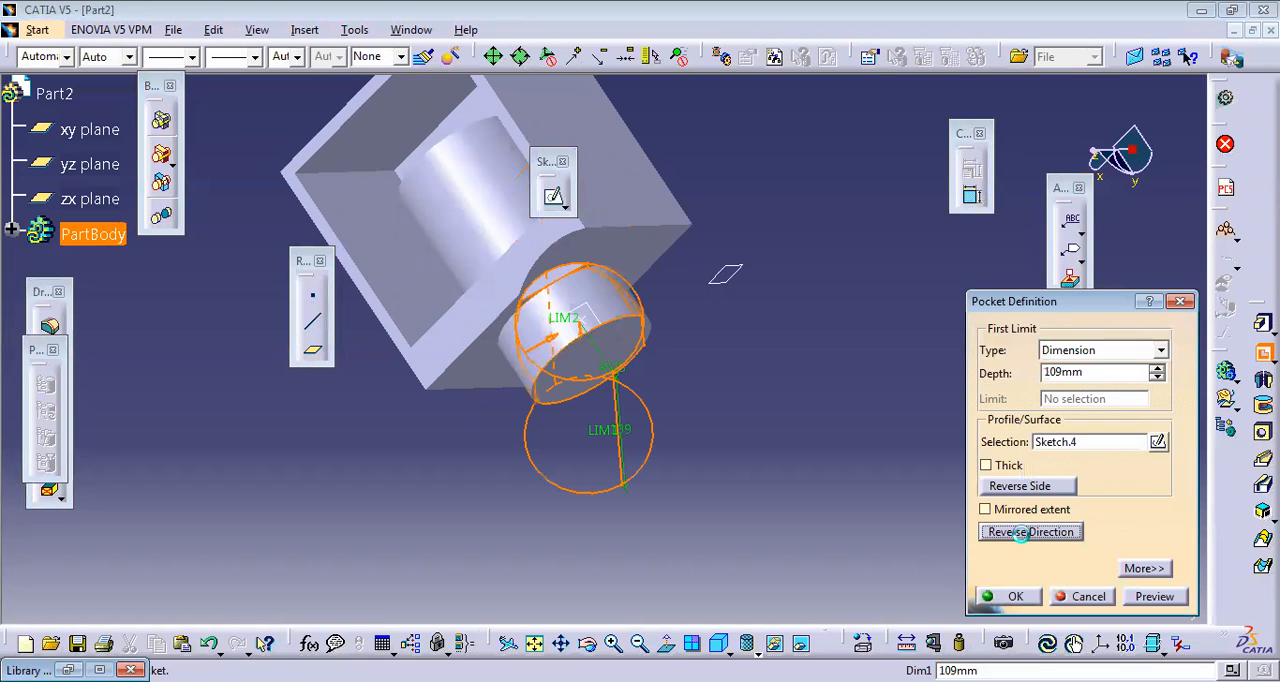
{"action": "left_click", "coordinate": [1014, 596]}
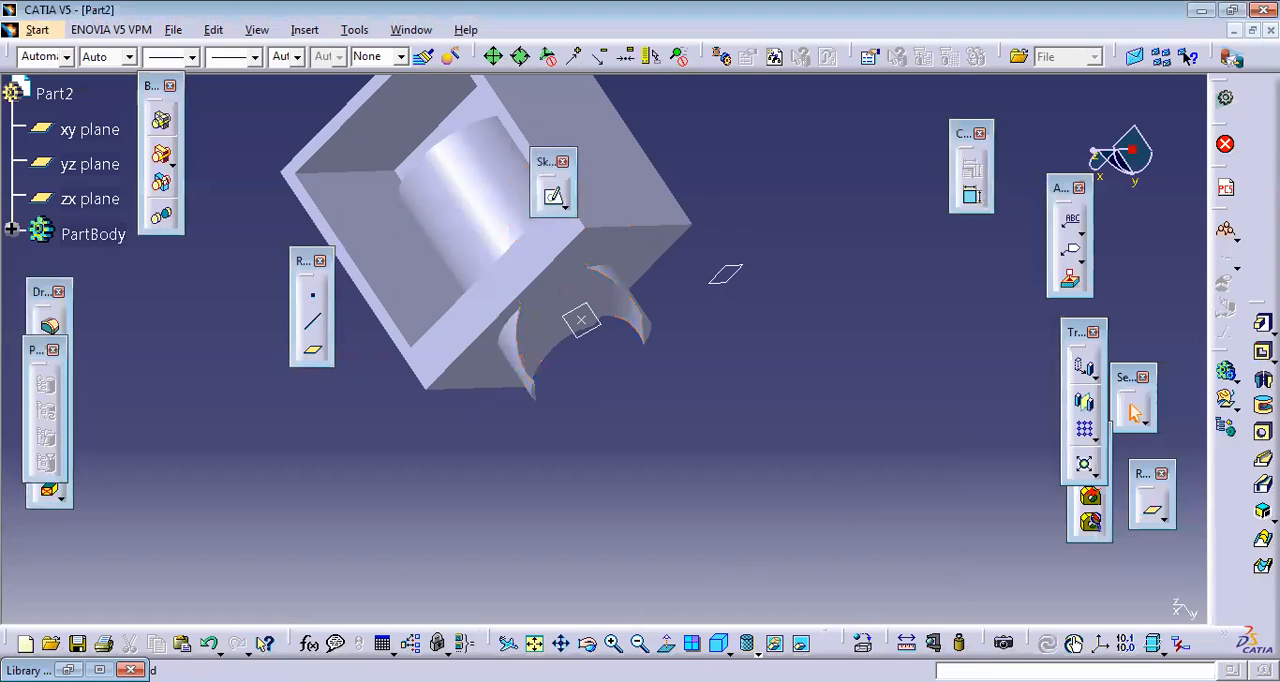
Step: Translate the whole body about 11 mm along the tangent plane's direction, keeping the transformation specifications
{"action": "left_click", "coordinate": [604, 334]}
{"action": "left_click", "coordinate": [604, 334]}
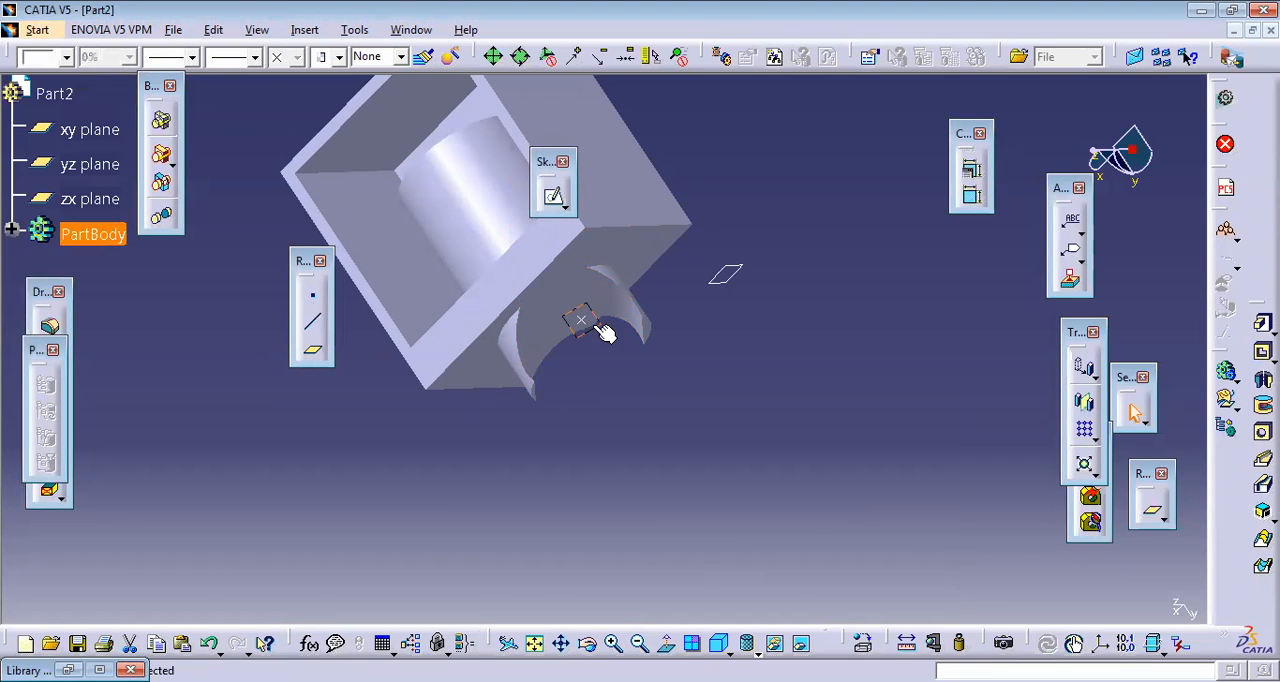
{"action": "left_click", "coordinate": [587, 643]}
{"action": "left_click_drag", "start_coordinate": [694, 422], "coordinate": [651, 514]}
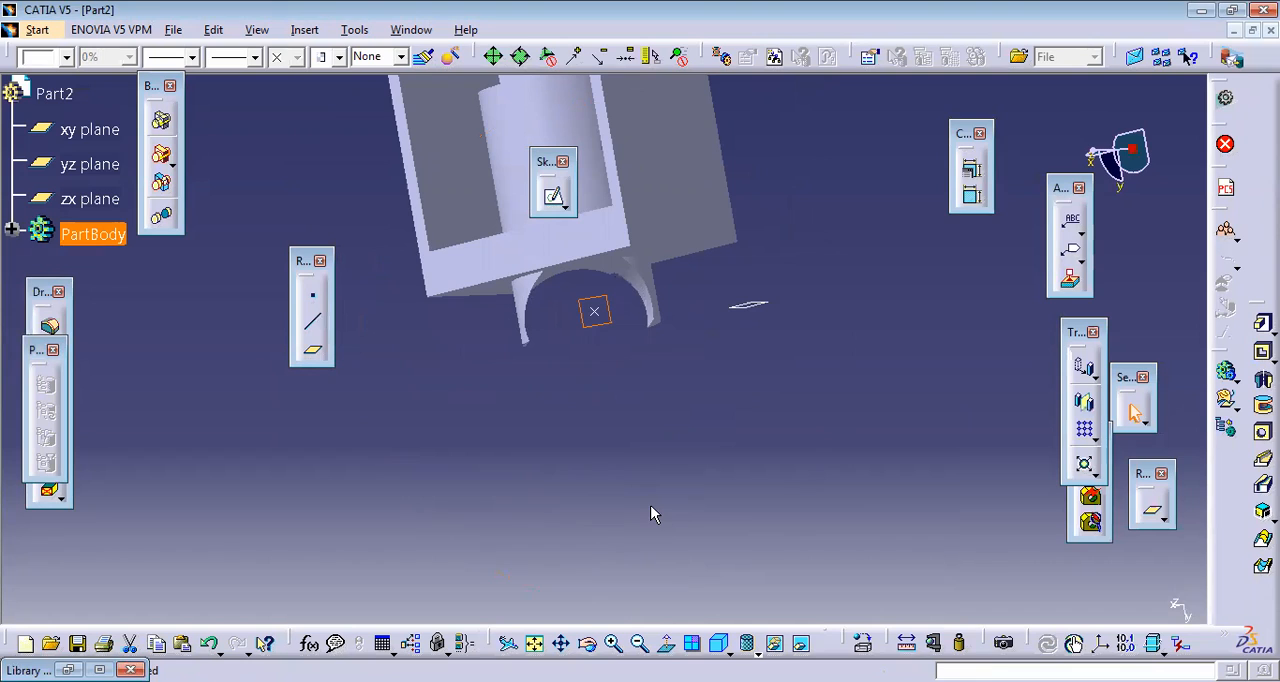
{"action": "left_click", "coordinate": [562, 644]}
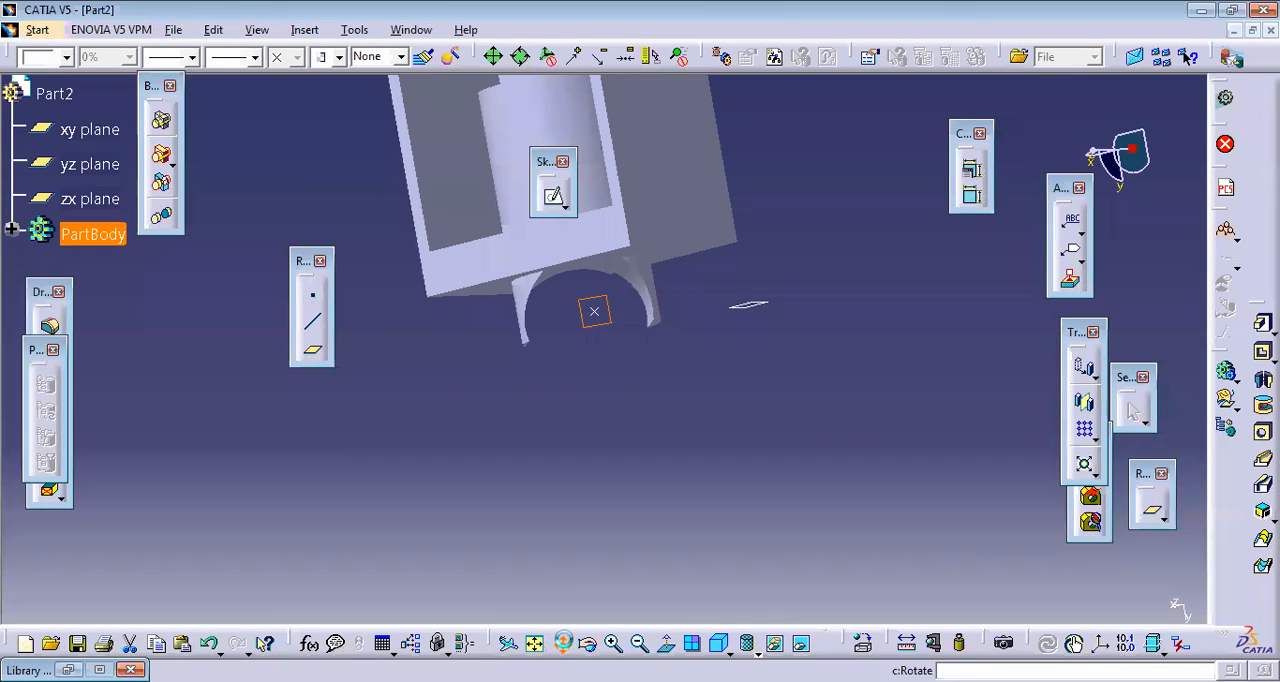
{"action": "left_click", "coordinate": [536, 644]}
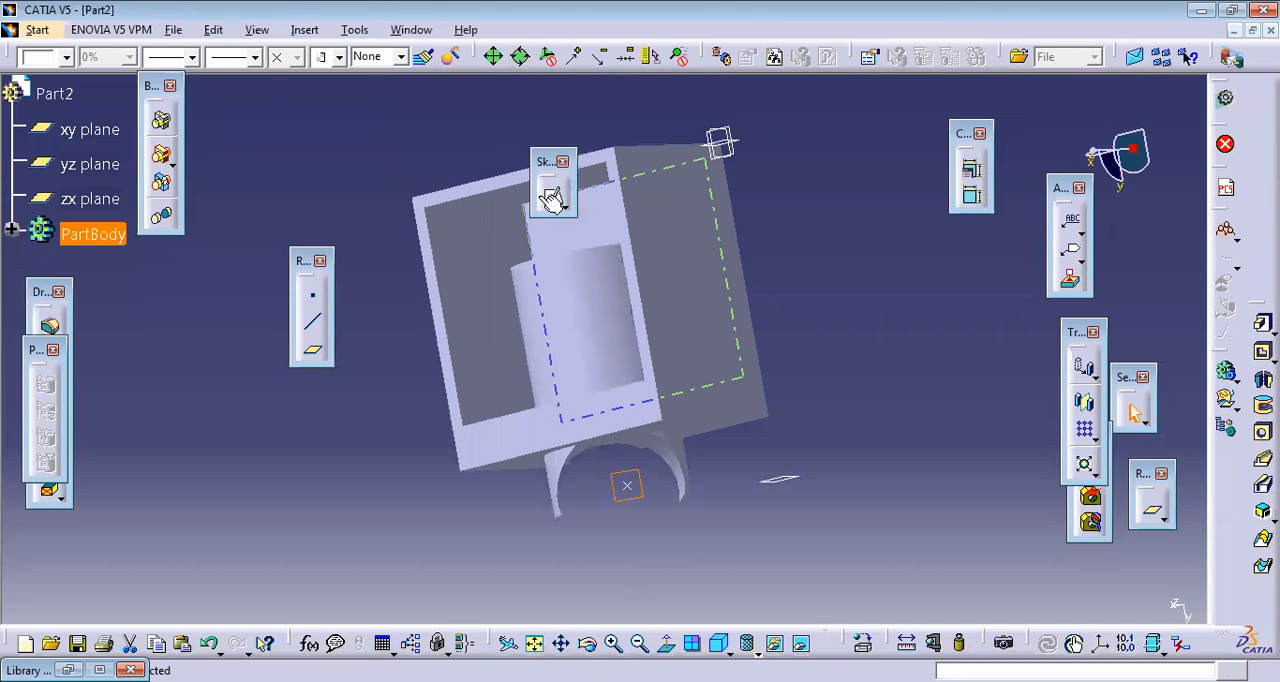
{"action": "left_click_drag", "start_coordinate": [547, 158], "coordinate": [246, 125]}
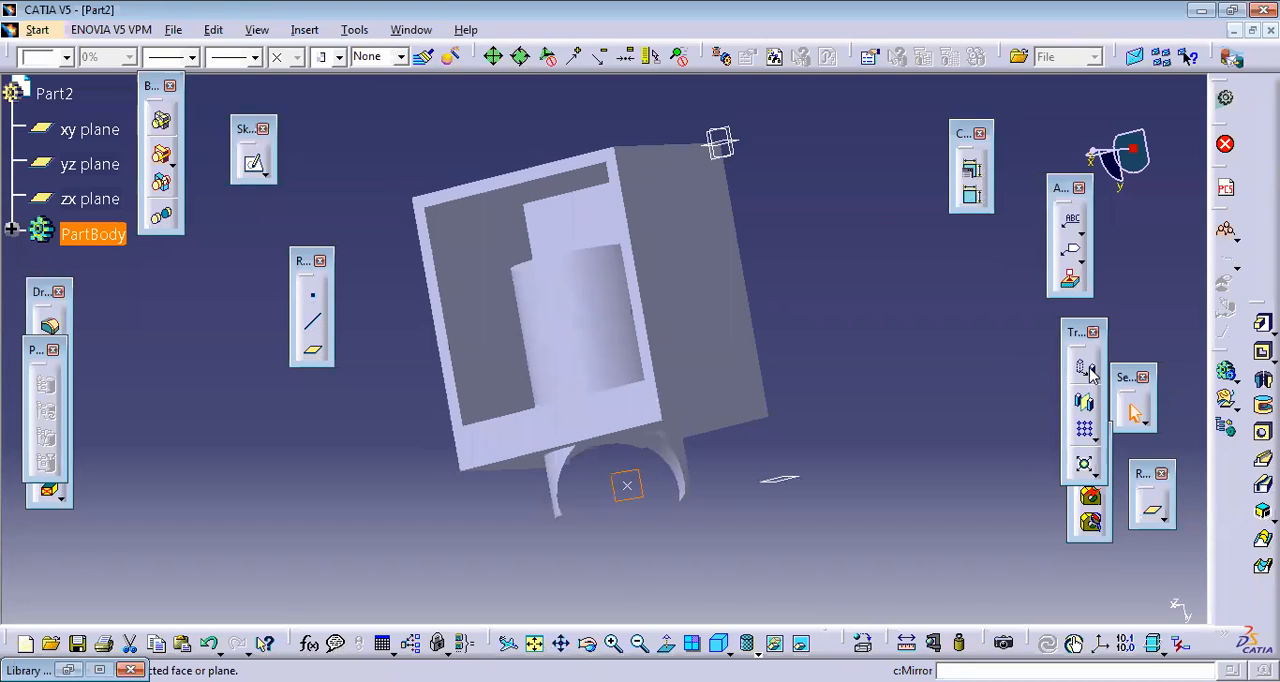
{"action": "left_click", "coordinate": [1086, 369]}
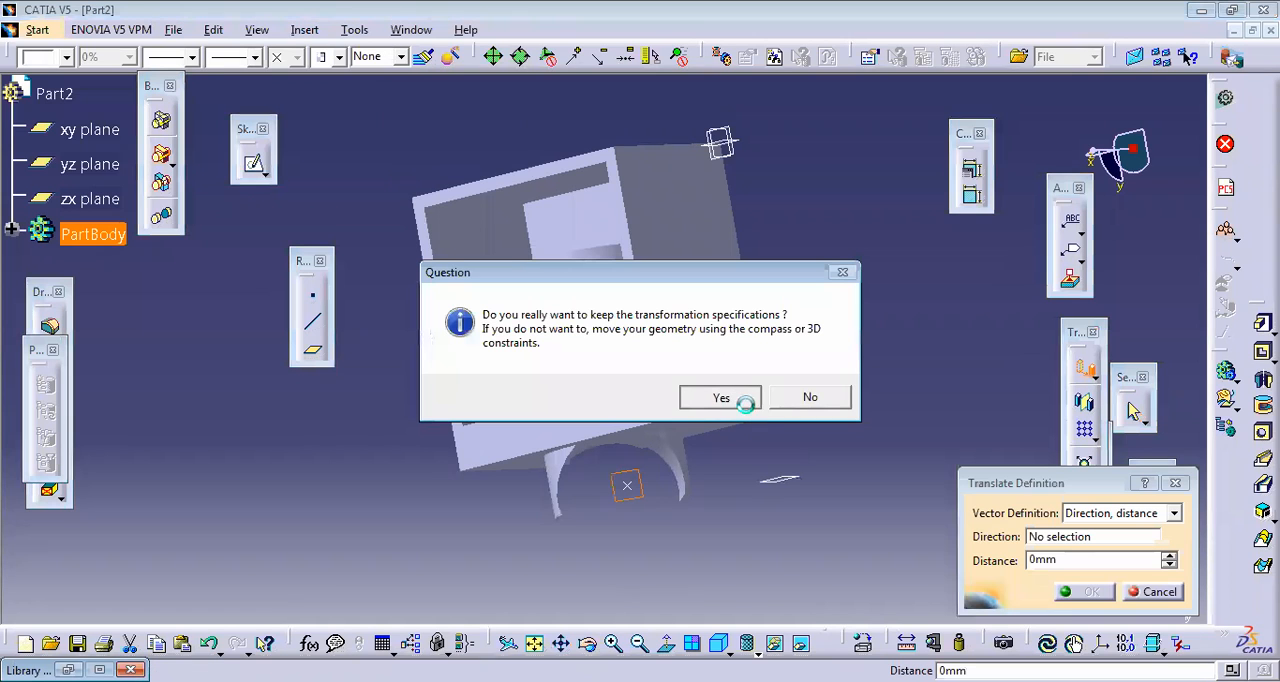
{"action": "key", "text": "Return"}
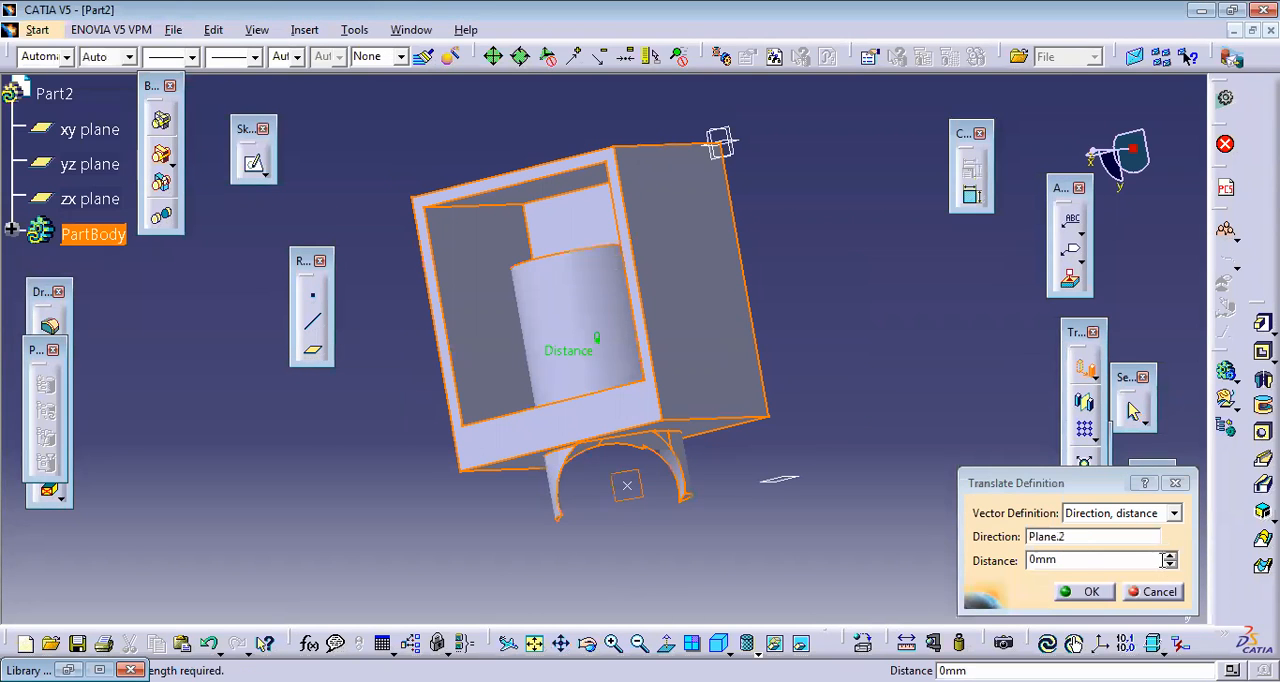
{"action": "left_click", "coordinate": [1169, 556]}
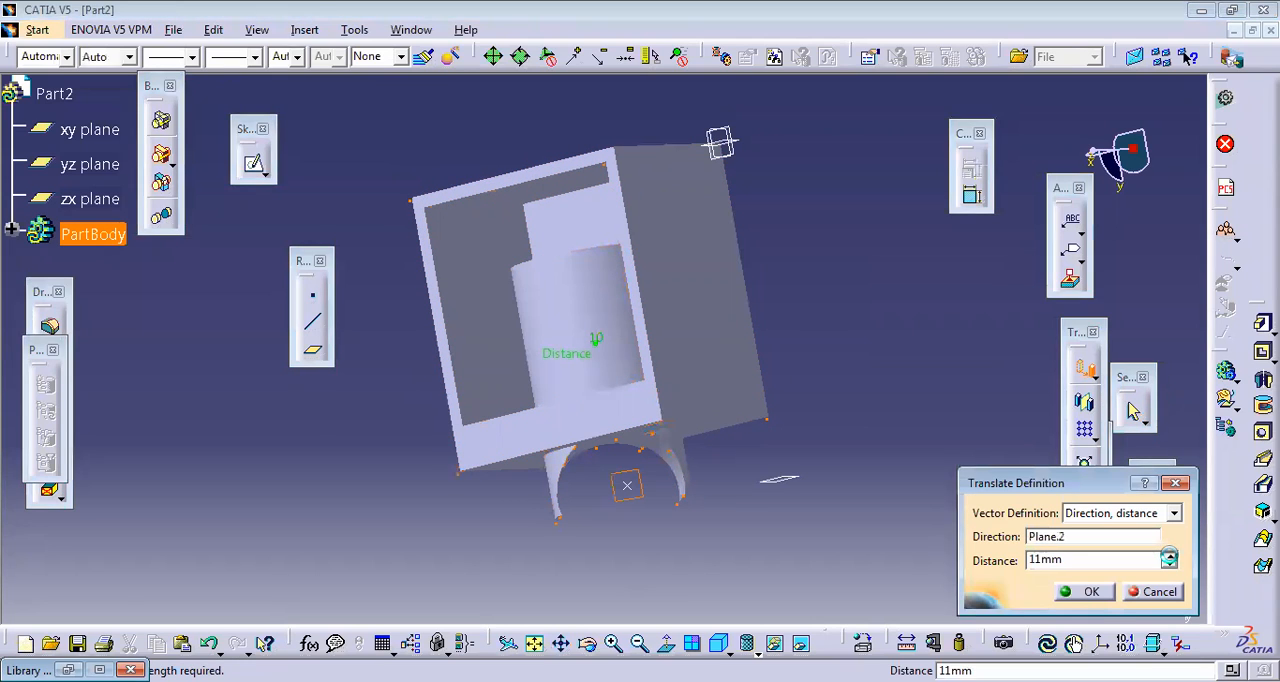
{"action": "left_click", "coordinate": [1169, 556]}
{"action": "left_click", "coordinate": [1092, 591]}
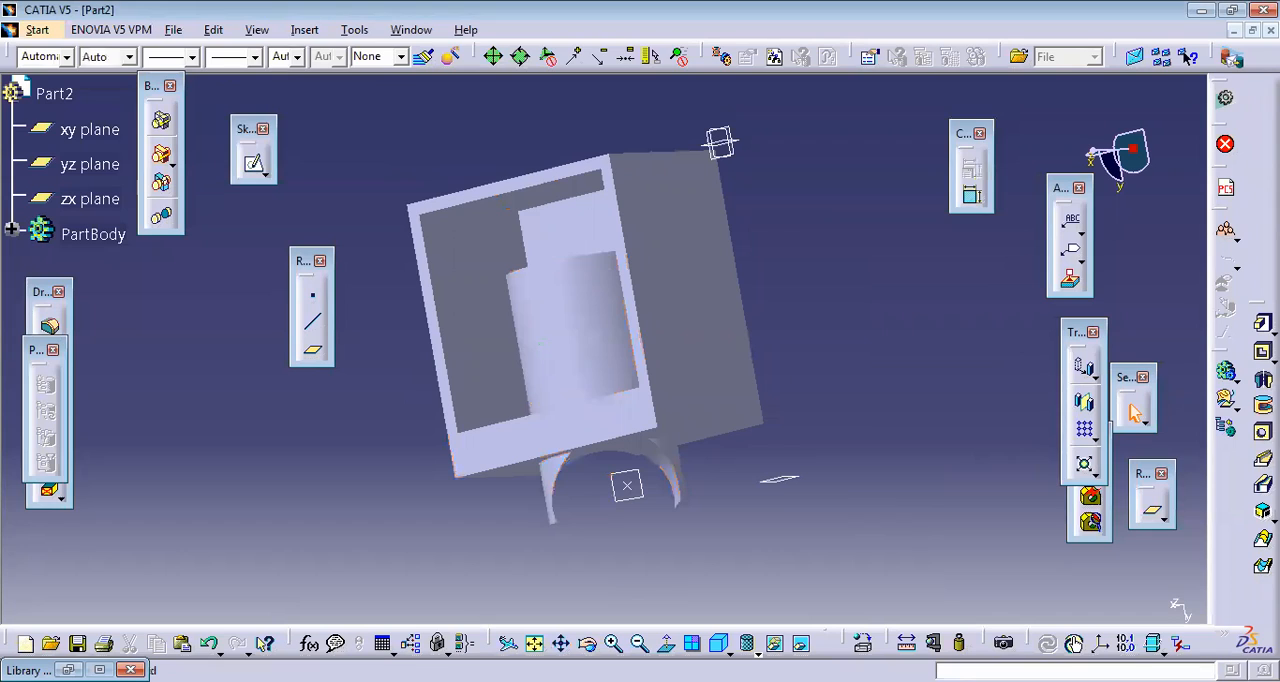
{"action": "left_click", "coordinate": [534, 643]}
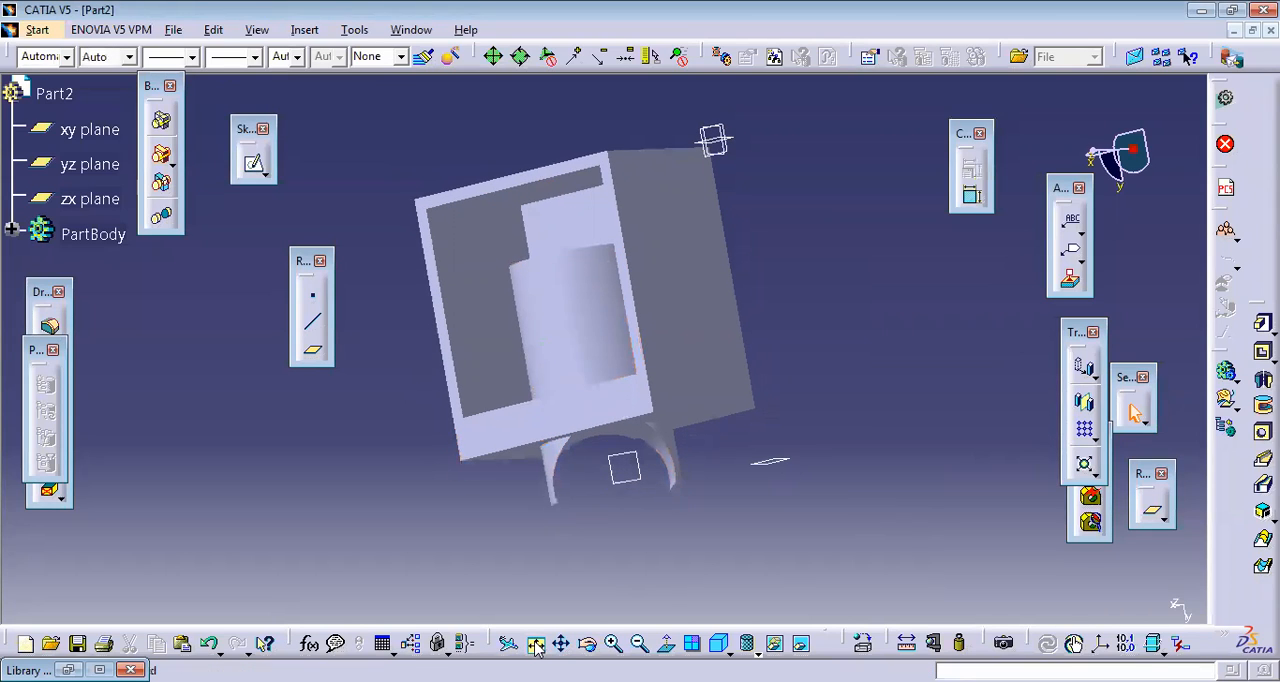
{"action": "left_click", "coordinate": [587, 645]}
{"action": "left_click_drag", "start_coordinate": [651, 389], "coordinate": [575, 299]}
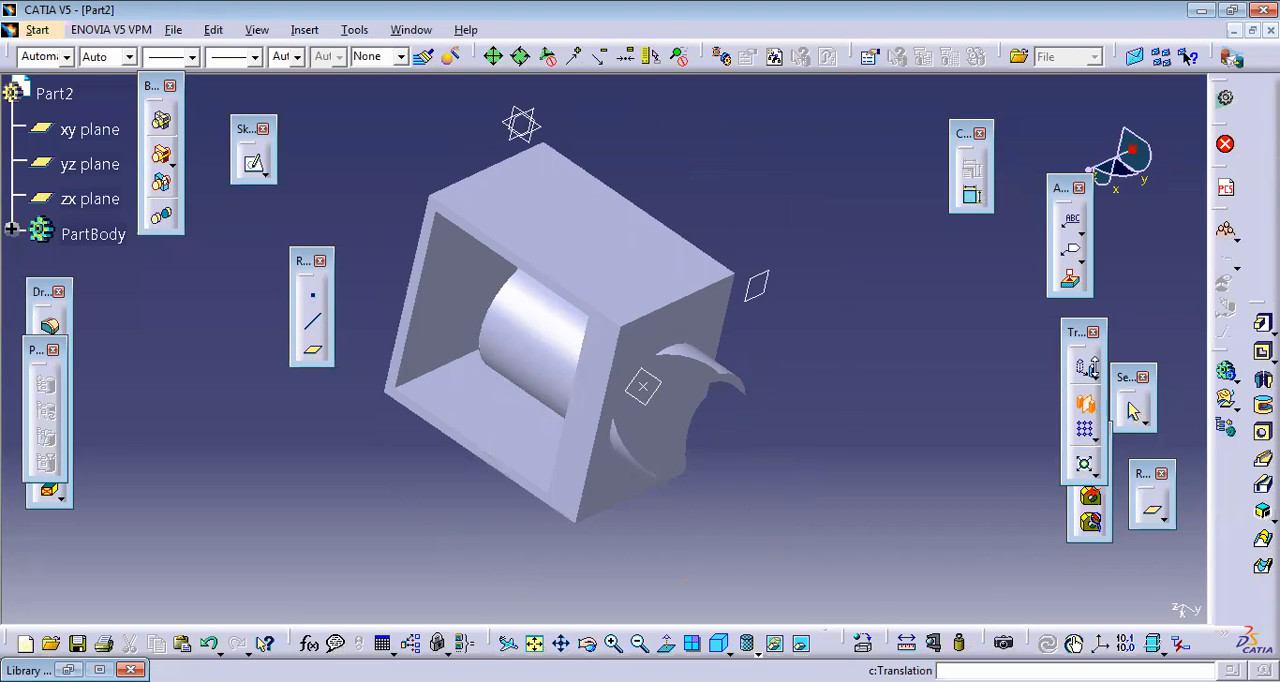
{"action": "left_click", "coordinate": [628, 358]}
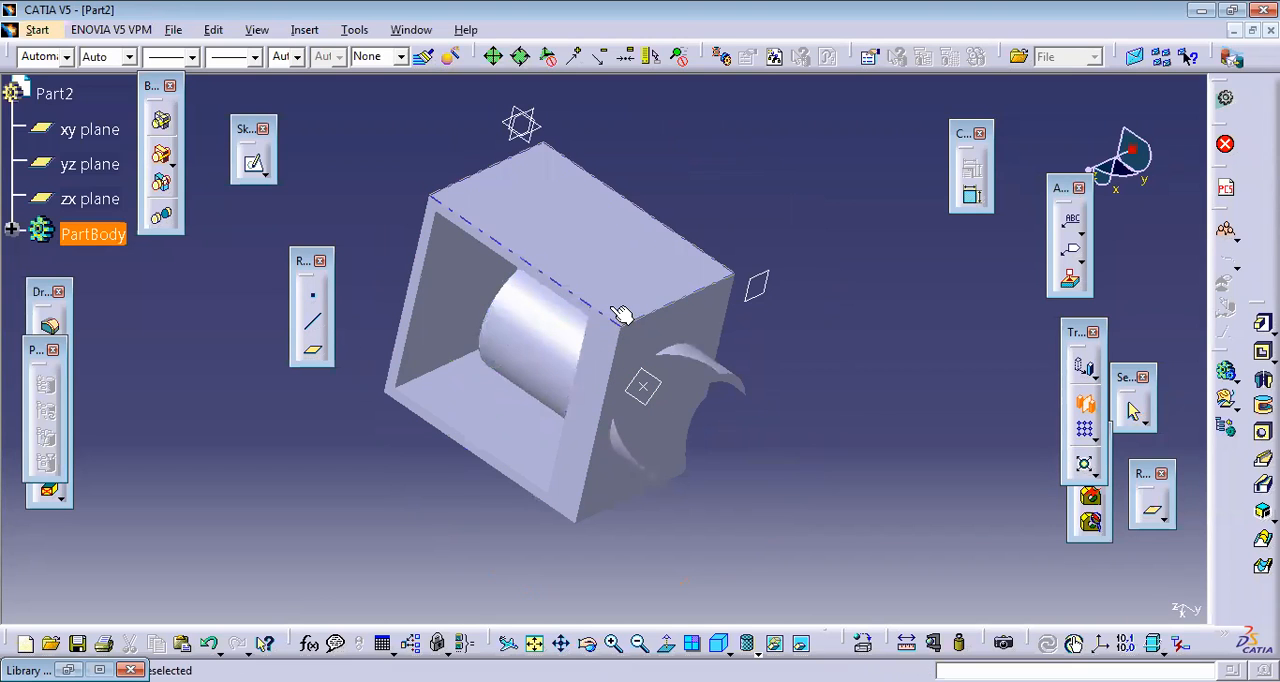
{"action": "left_click", "coordinate": [642, 319]}
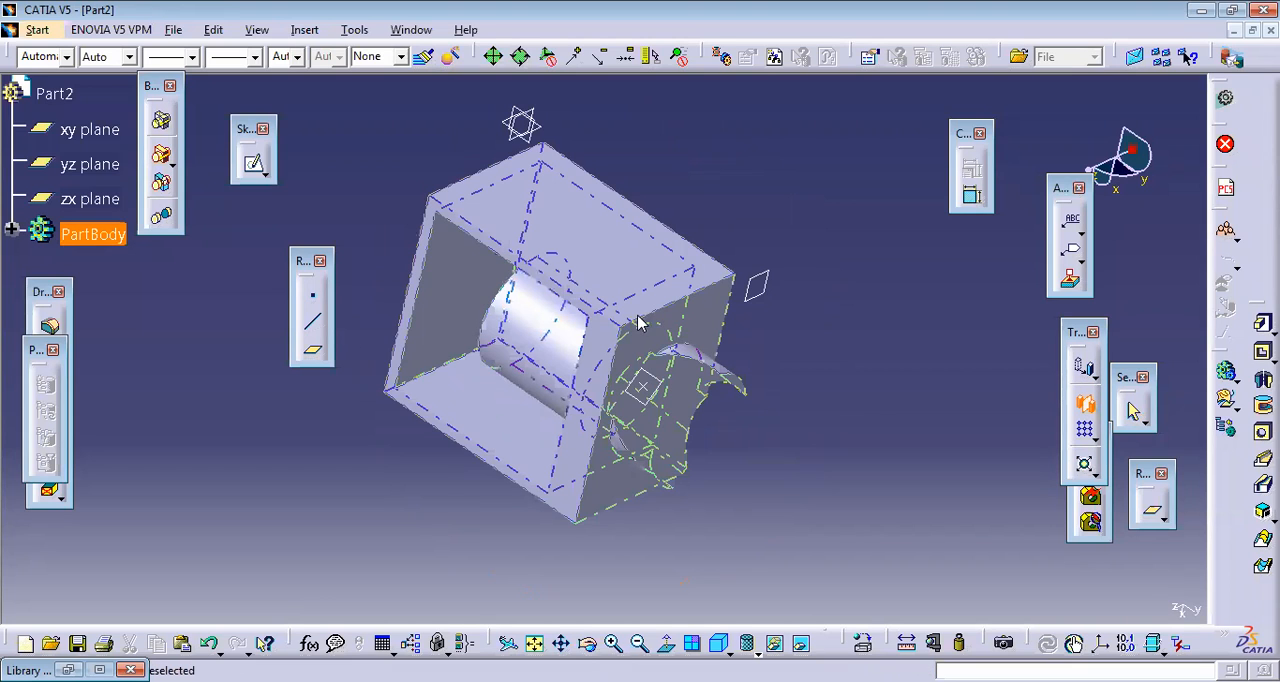
{"action": "left_click", "coordinate": [755, 402]}
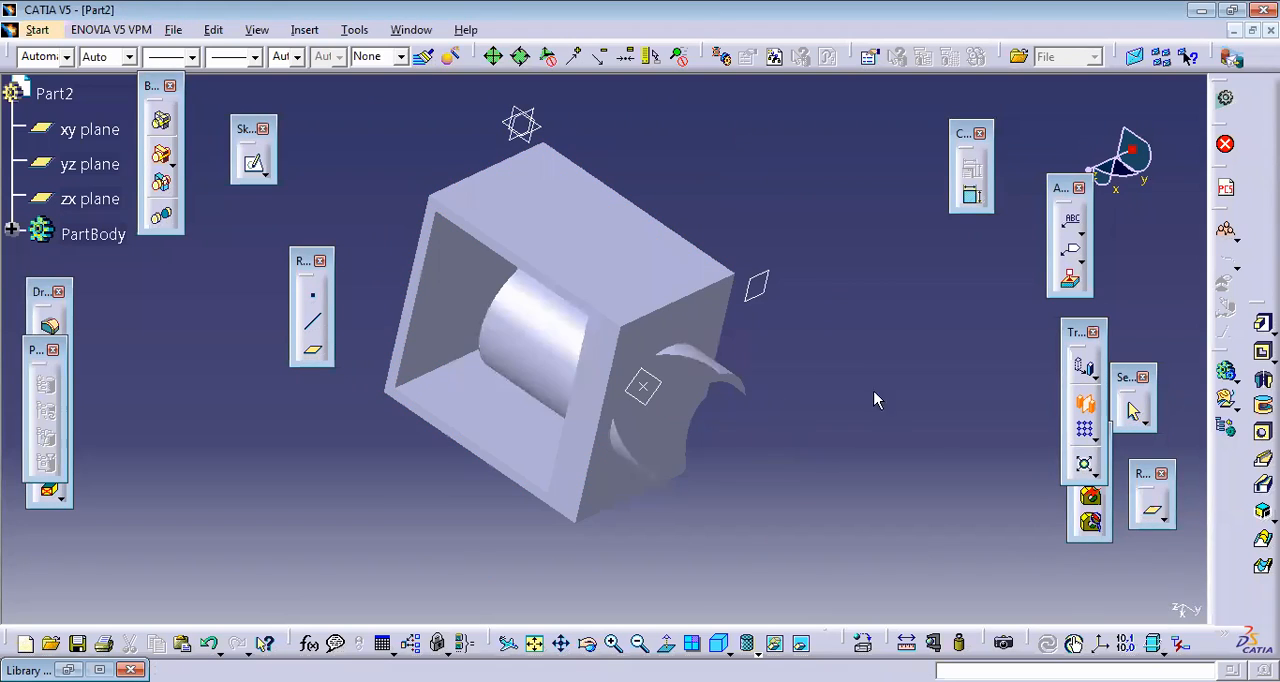
{"action": "left_click", "coordinate": [636, 276]}
{"action": "left_click", "coordinate": [1072, 401]}
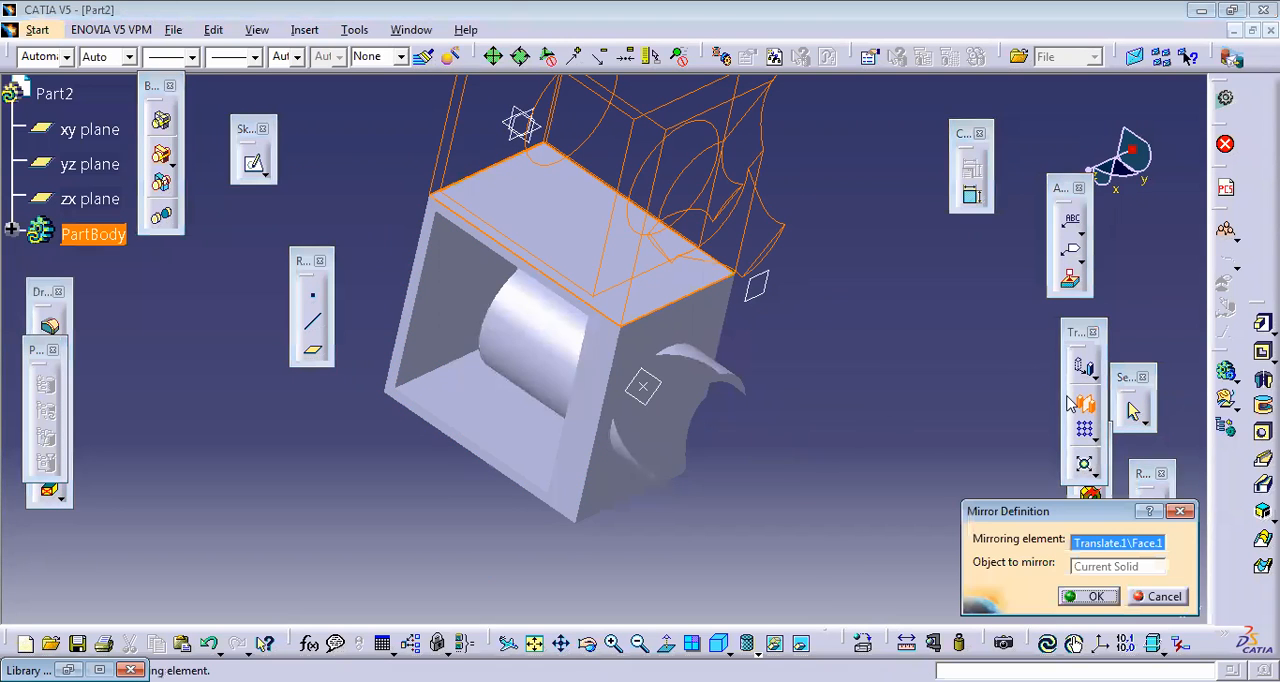
{"action": "left_click", "coordinate": [1182, 513]}
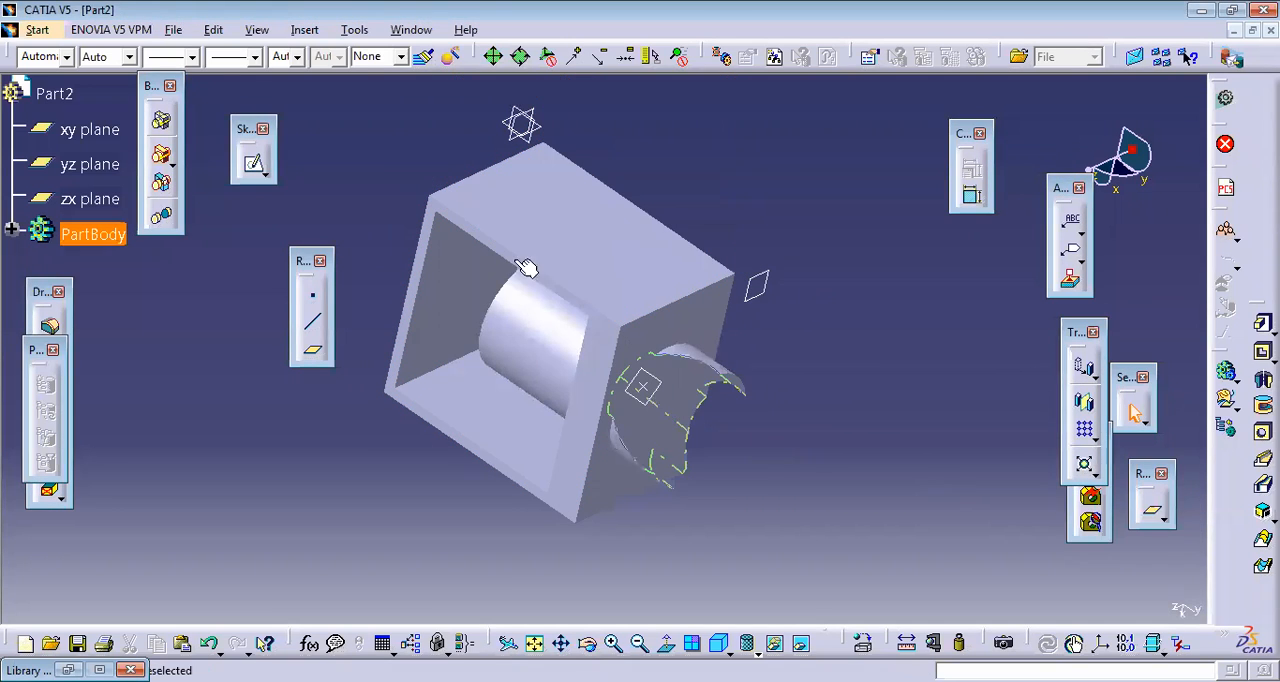
Step: Mirror the current solid about the box's flat outer side face that adjoins the open front
{"action": "left_click", "coordinate": [605, 246]}
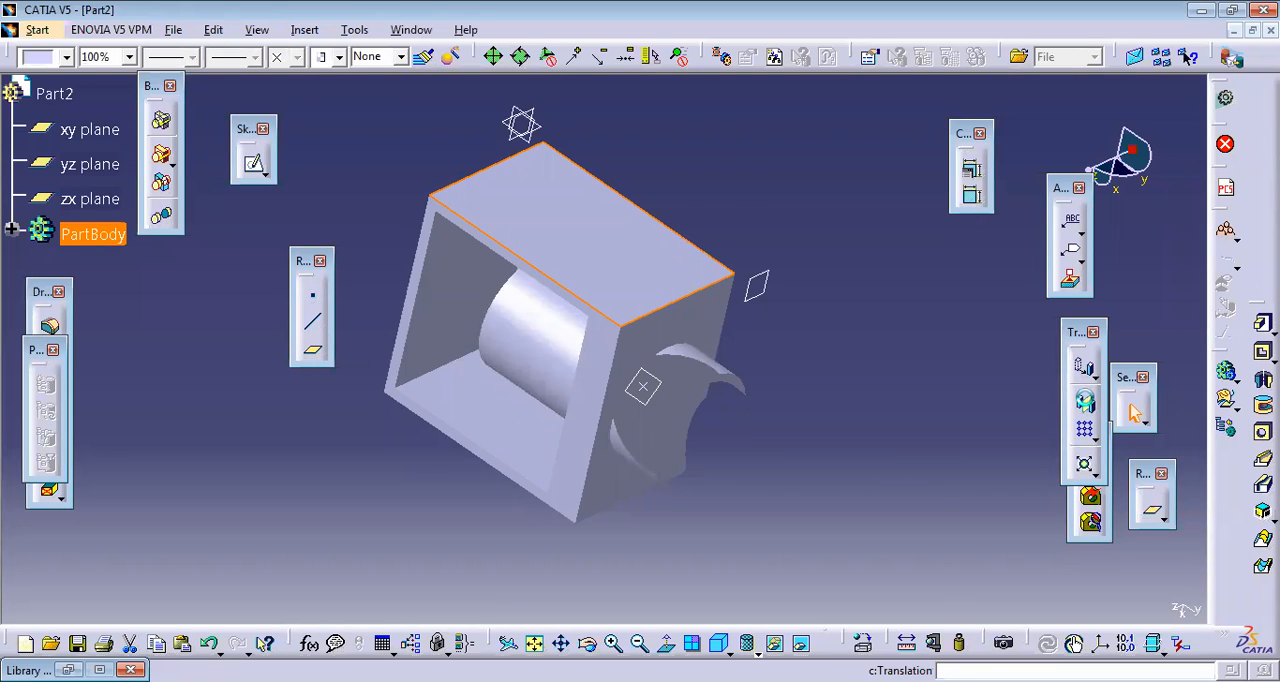
{"action": "left_click", "coordinate": [1085, 400]}
{"action": "left_click", "coordinate": [1109, 595]}
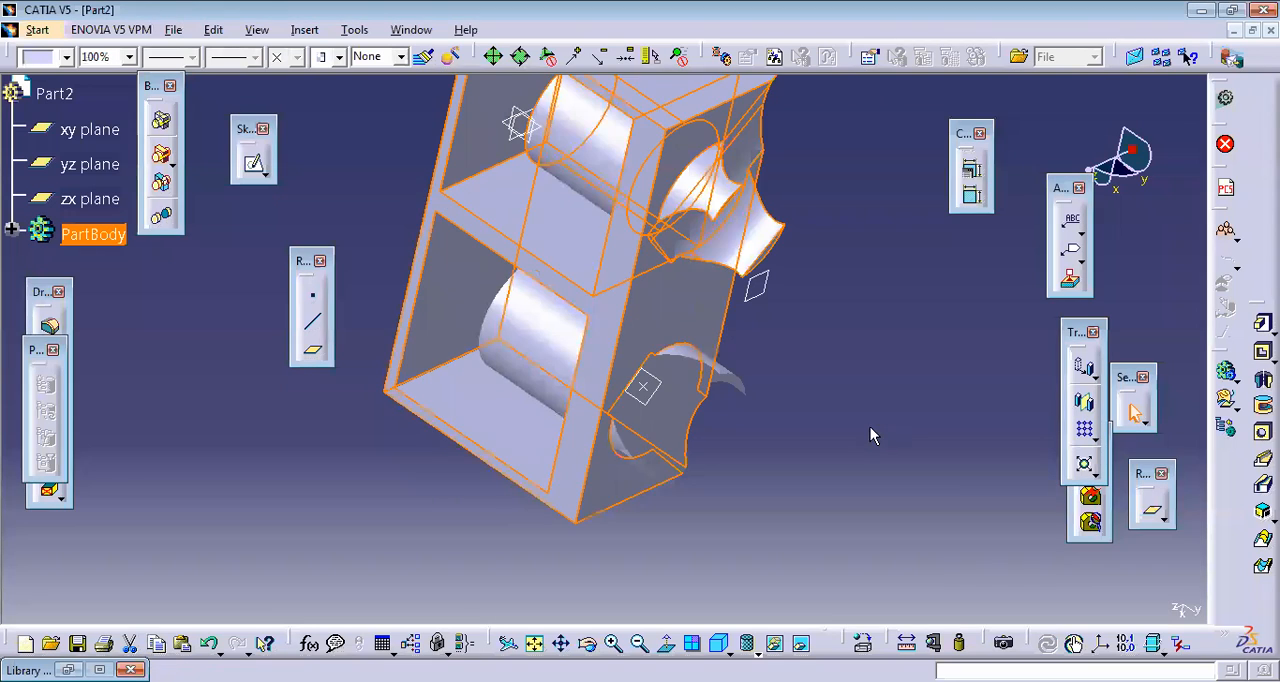
{"action": "left_click", "coordinate": [870, 436]}
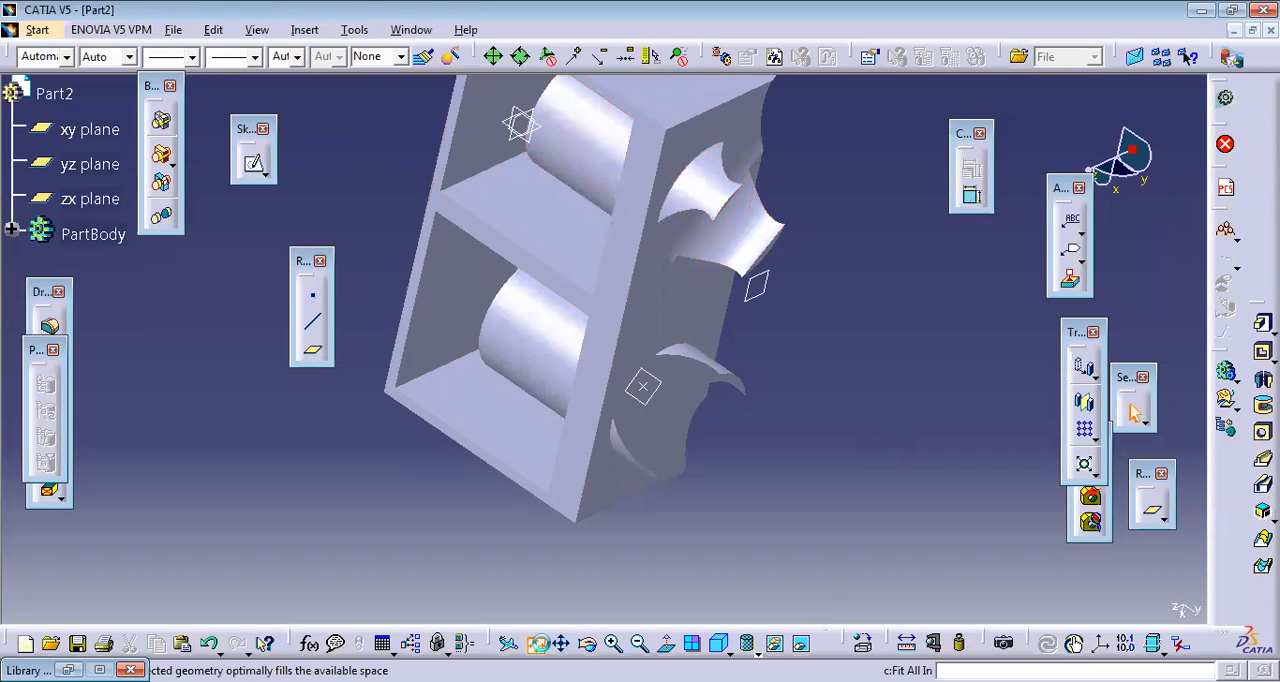
Step: Open the image Capture tool with the complete mirrored body facing the viewer
{"action": "left_click", "coordinate": [538, 643]}
{"action": "left_click", "coordinate": [588, 643]}
{"action": "left_click_drag", "start_coordinate": [743, 434], "coordinate": [643, 597]}
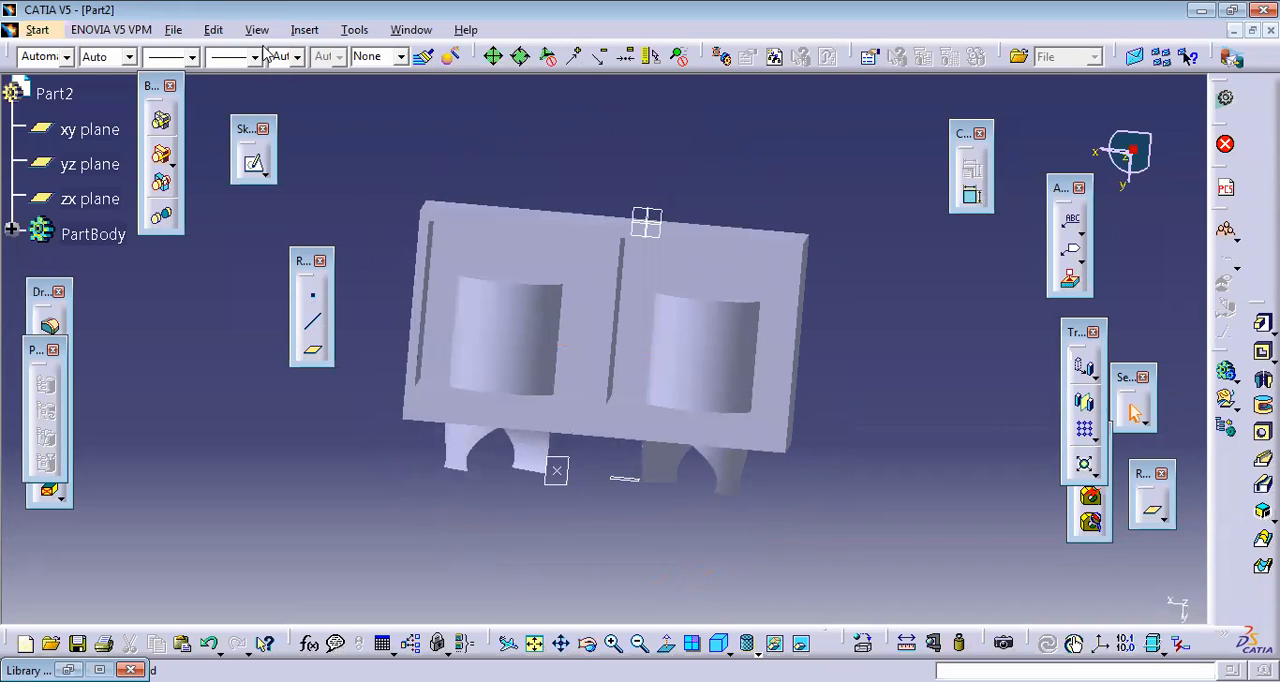
{"action": "left_click", "coordinate": [353, 31]}
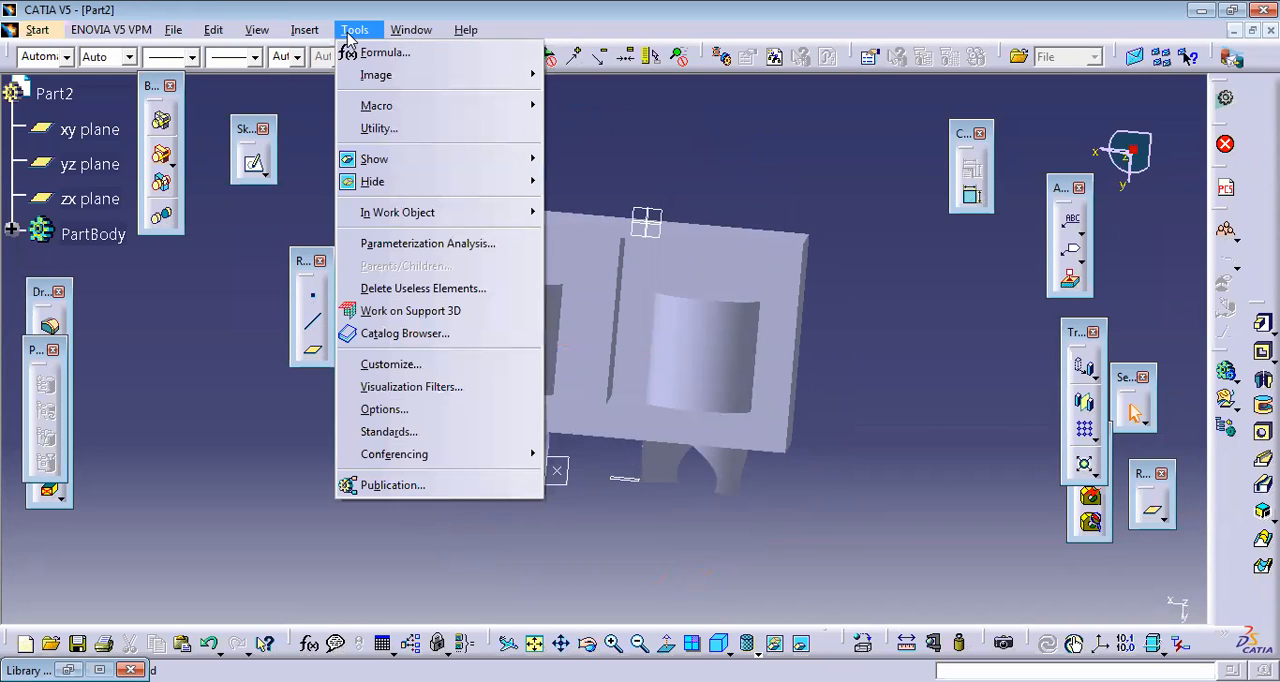
{"action": "mouse_move", "coordinate": [395, 79]}
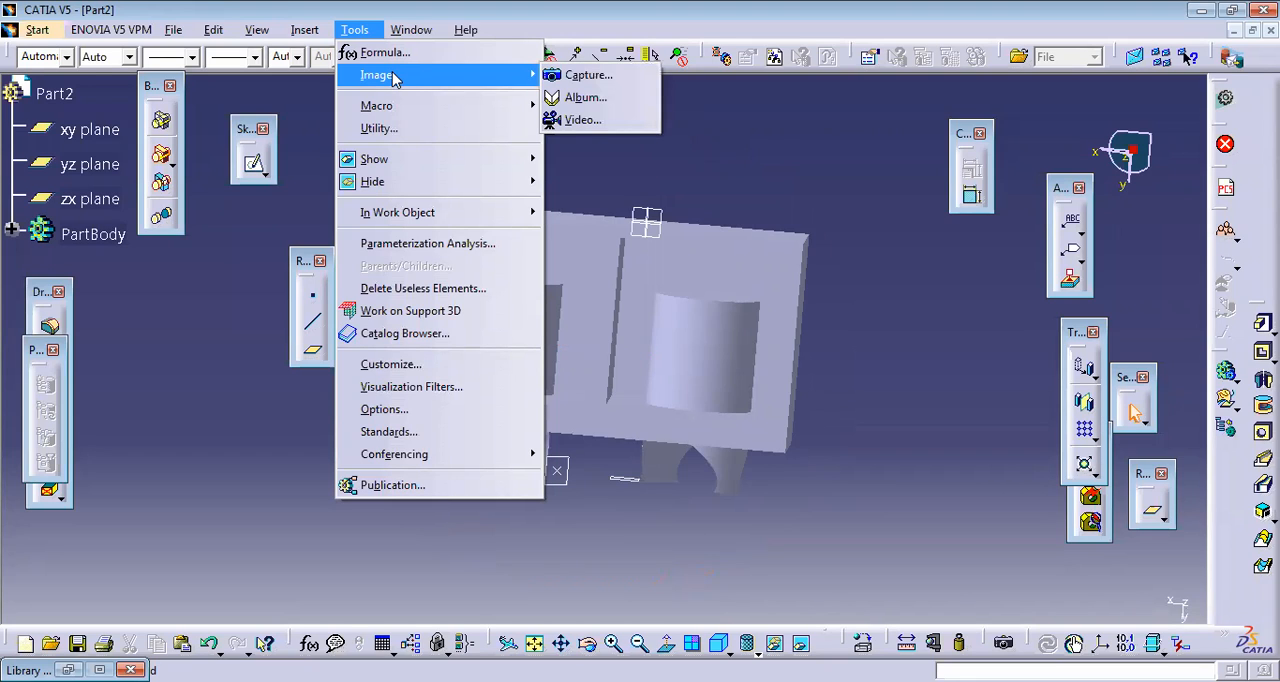
{"action": "left_click", "coordinate": [580, 78]}
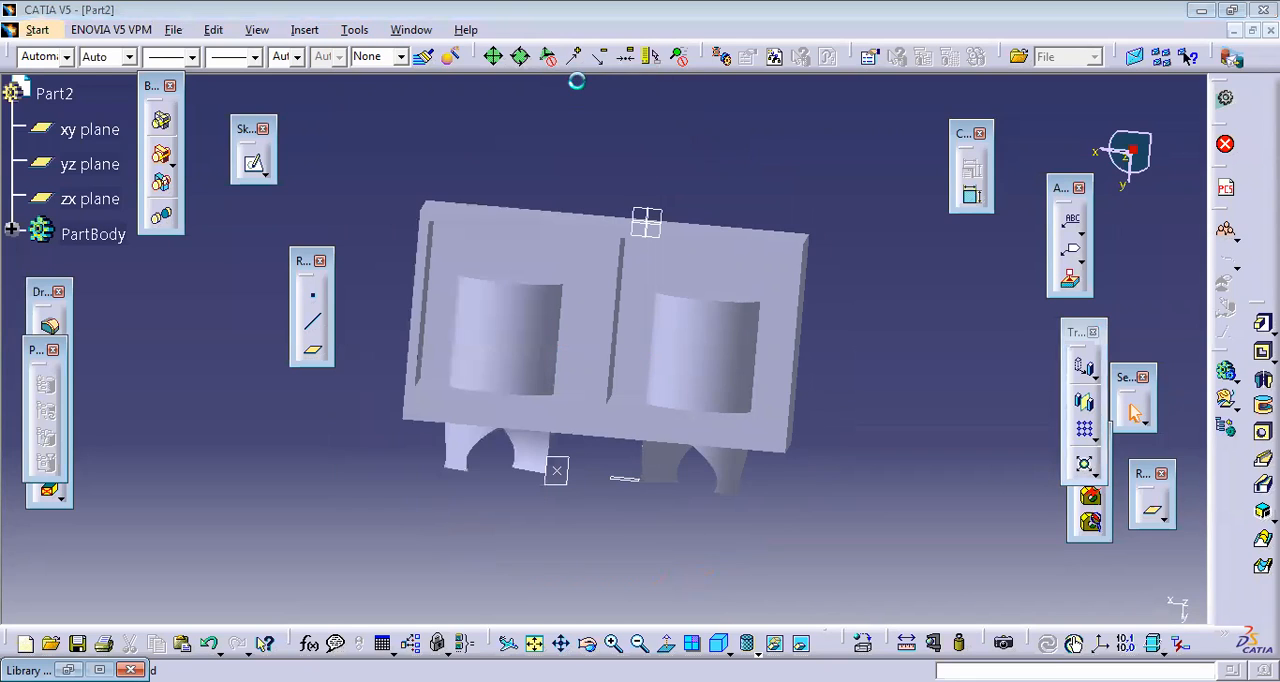
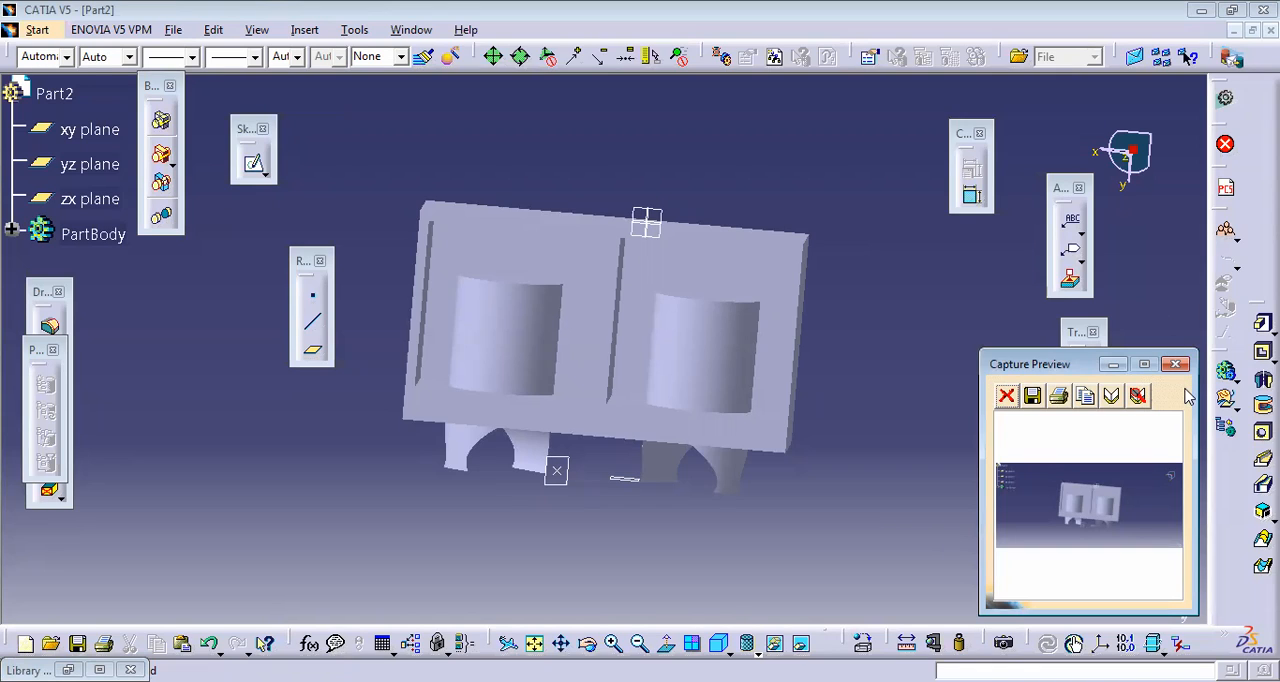
Step: Close the capture preview and record a short video of the mirrored body being rotated, using the Video Recorder
{"action": "left_click", "coordinate": [1173, 363]}
{"action": "left_click", "coordinate": [355, 30]}
{"action": "mouse_move", "coordinate": [400, 78]}
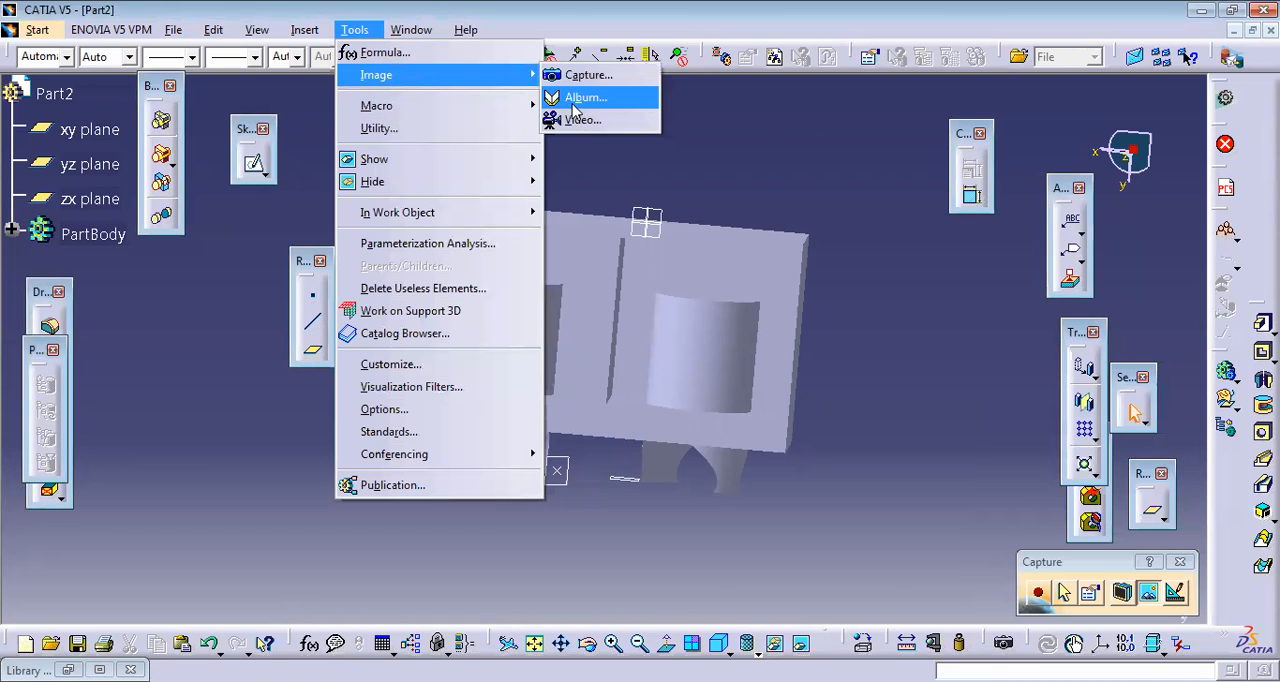
{"action": "left_click", "coordinate": [583, 121]}
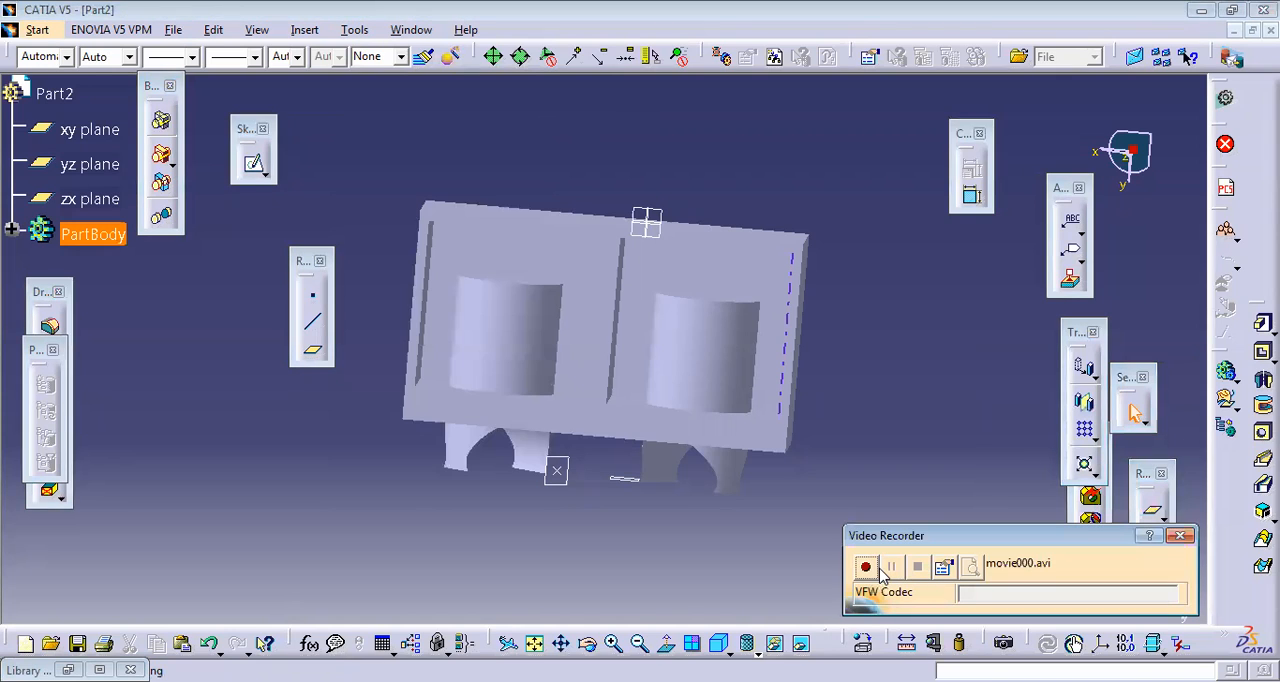
{"action": "left_click", "coordinate": [866, 567]}
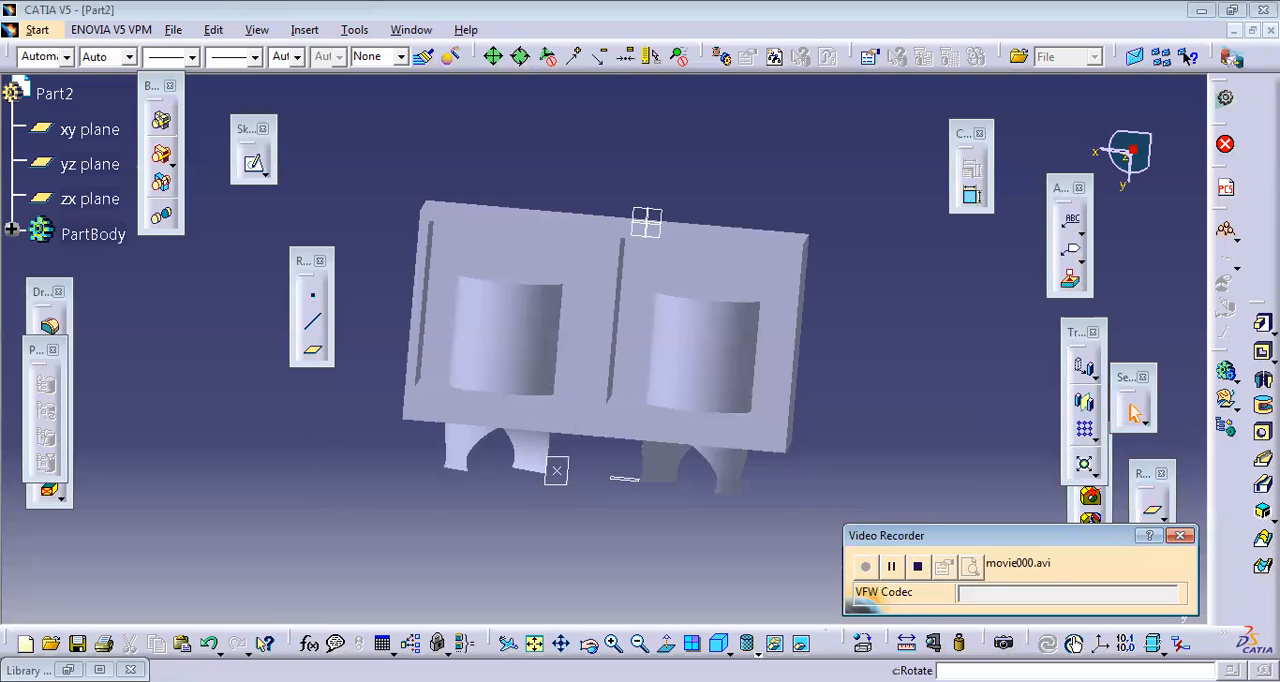
{"action": "middle_click_drag", "start_coordinate": [699, 393], "coordinate": [650, 322]}
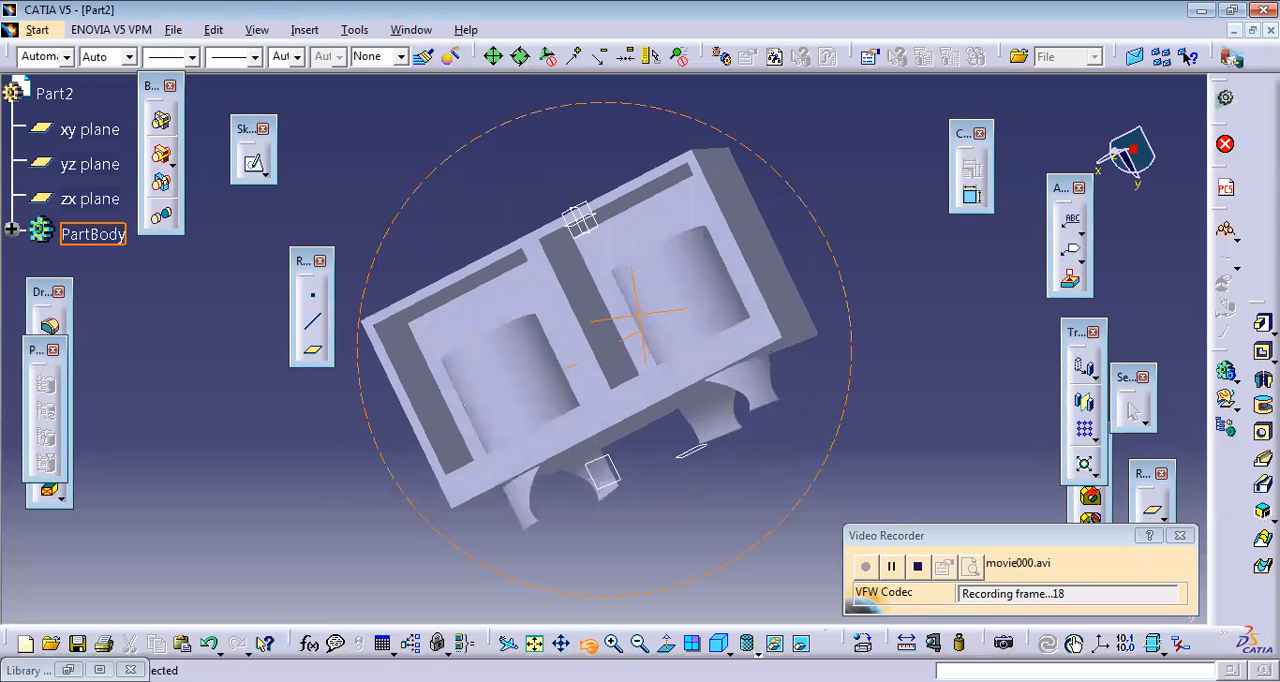
{"action": "left_click", "coordinate": [918, 566]}
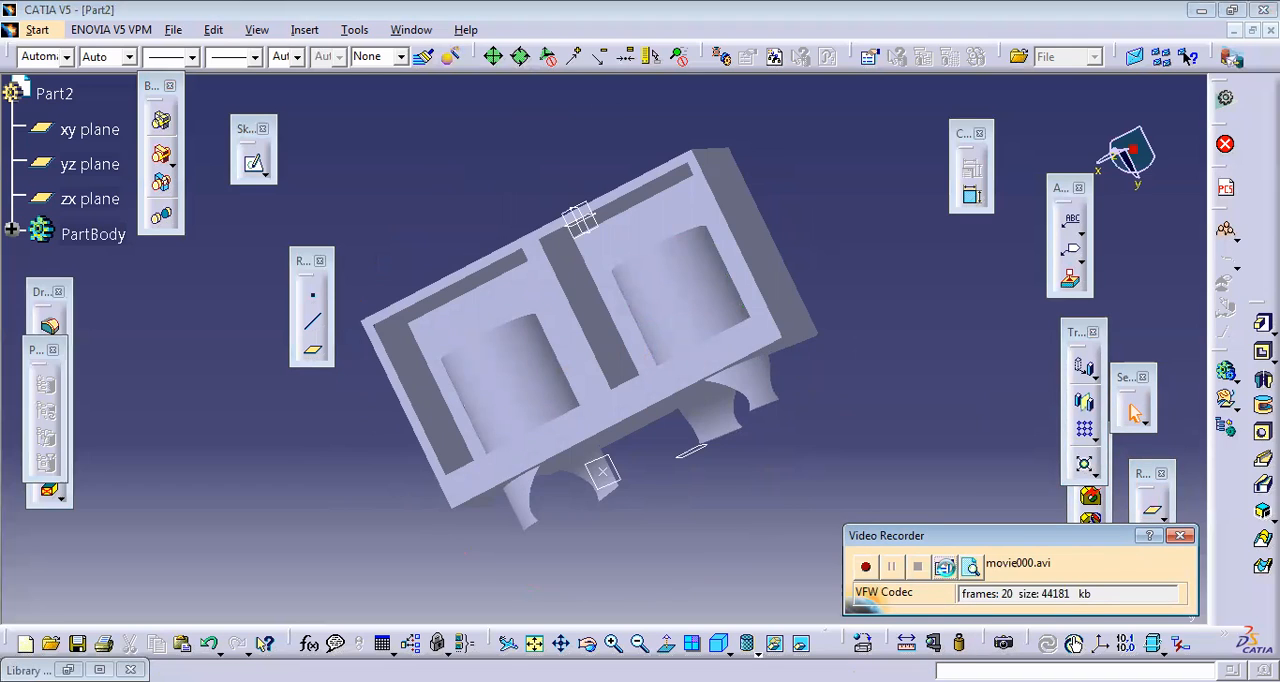
Step: Review the video properties and capture regions, keep the Document Window setting, and close the Video Recorder
{"action": "left_click", "coordinate": [944, 567]}
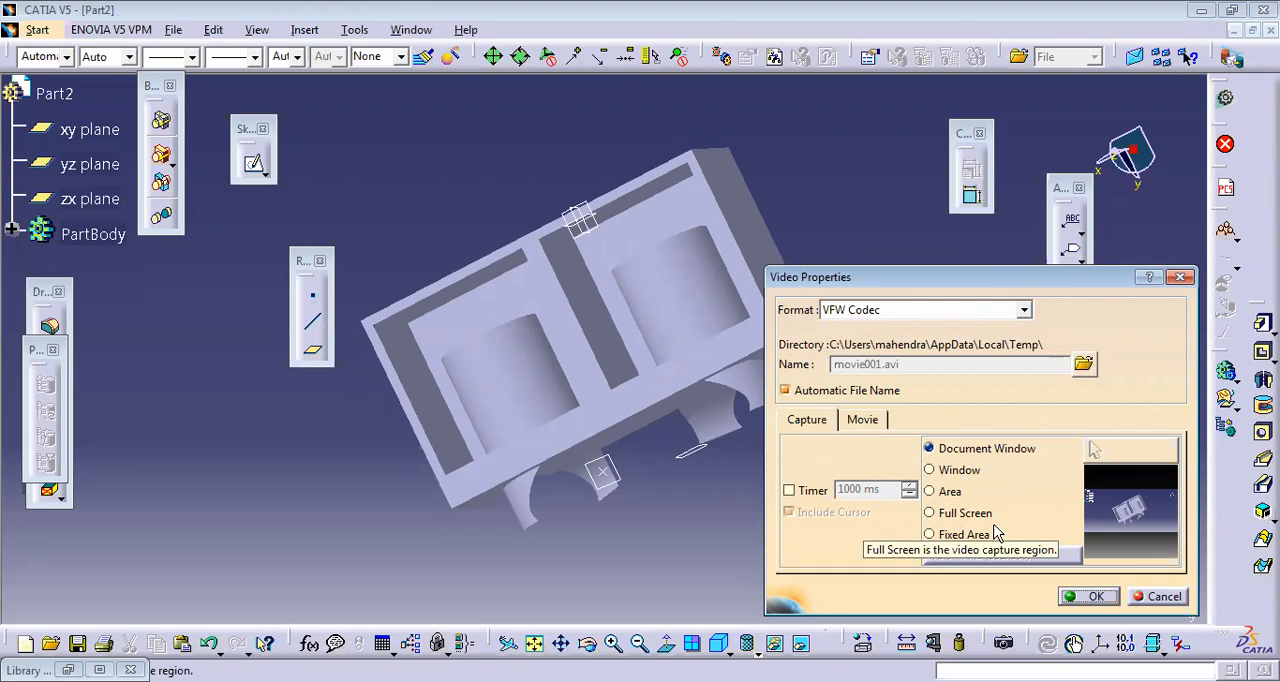
{"action": "left_click", "coordinate": [1095, 597]}
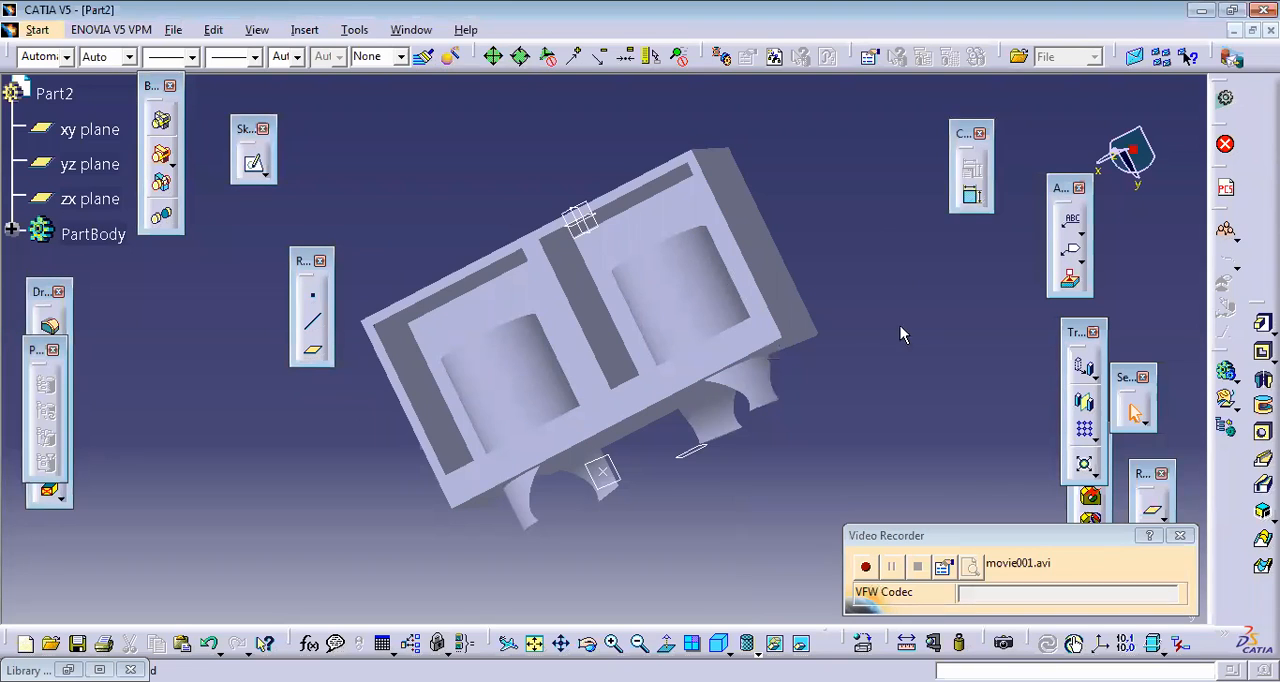
{"action": "left_click", "coordinate": [1181, 537]}
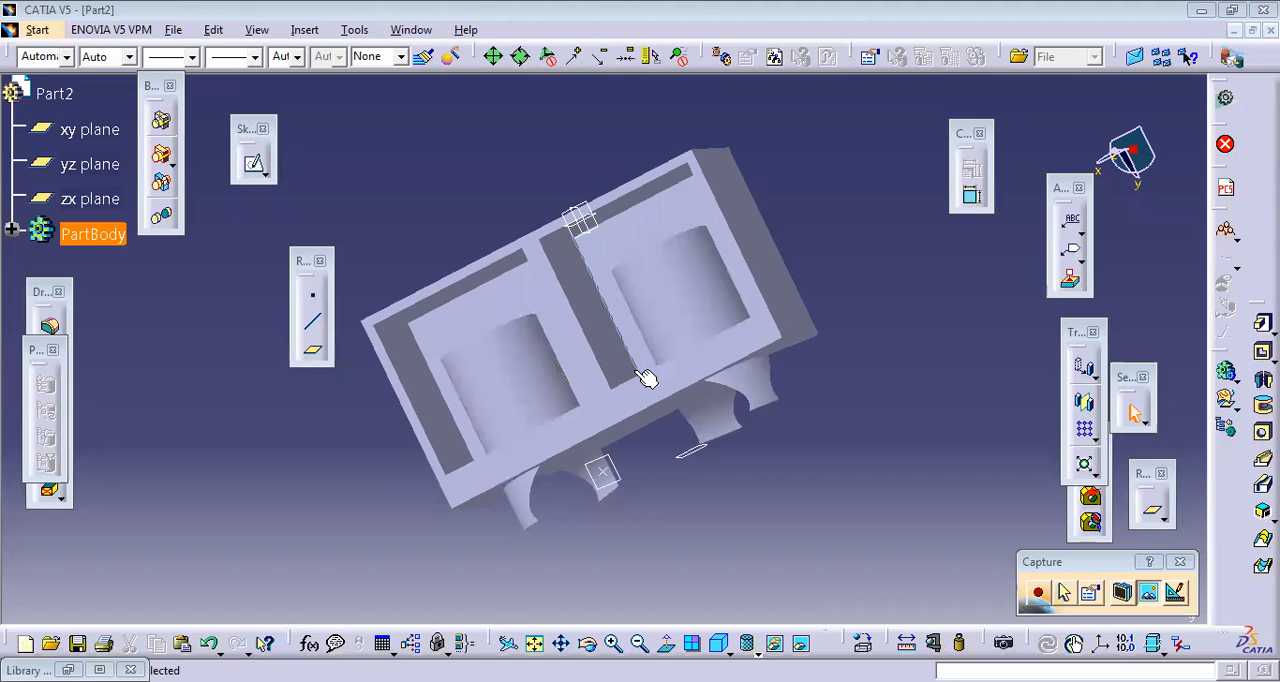
Step: Undo the mirror of the box body
{"action": "left_click", "coordinate": [724, 367]}
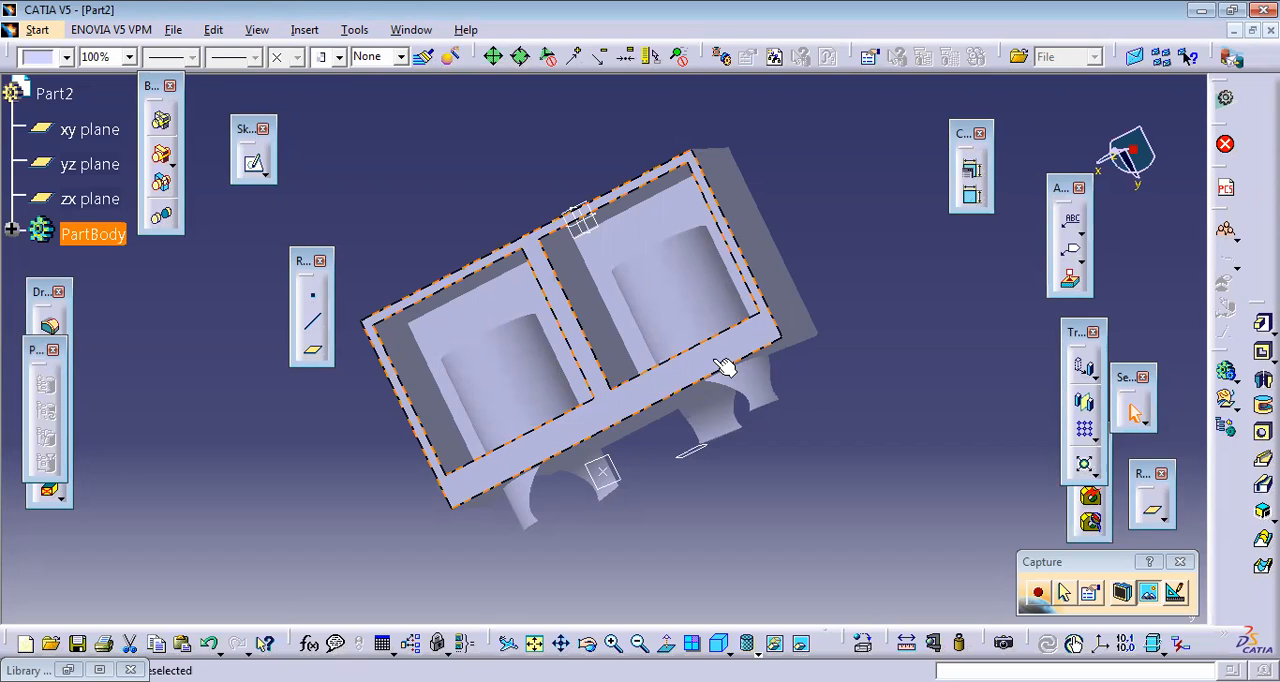
{"action": "left_click", "coordinate": [688, 386]}
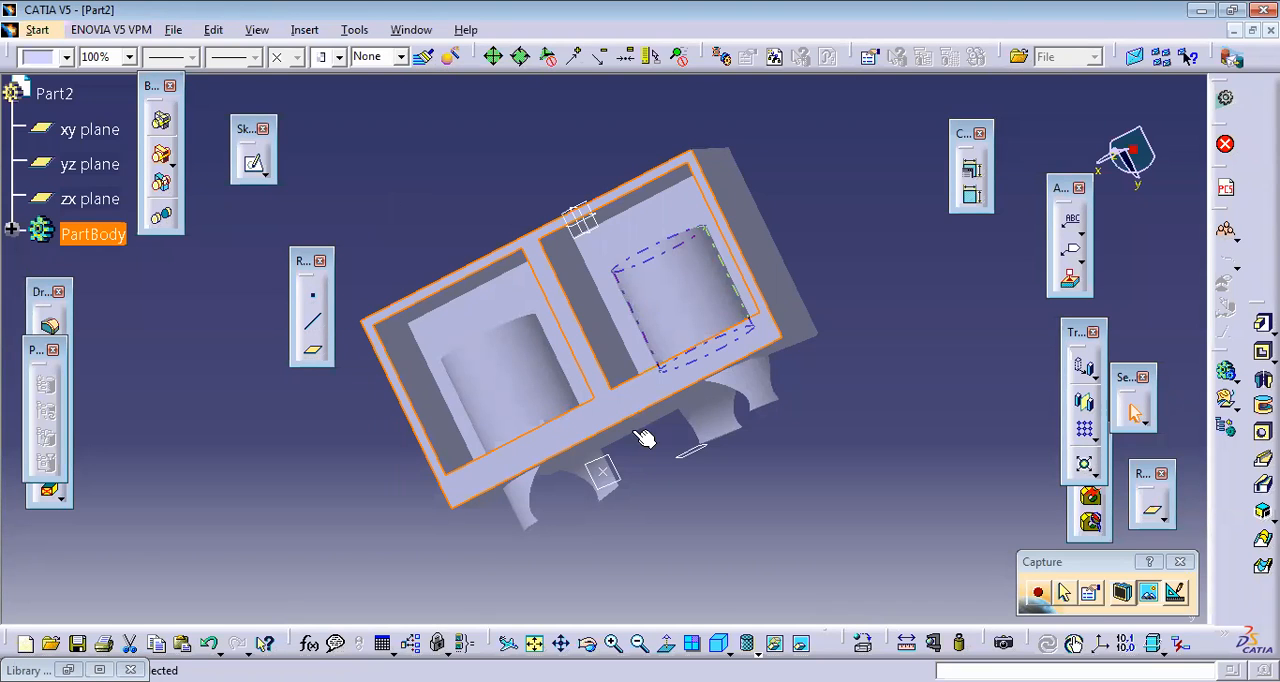
{"action": "key", "text": "ctrl+z"}
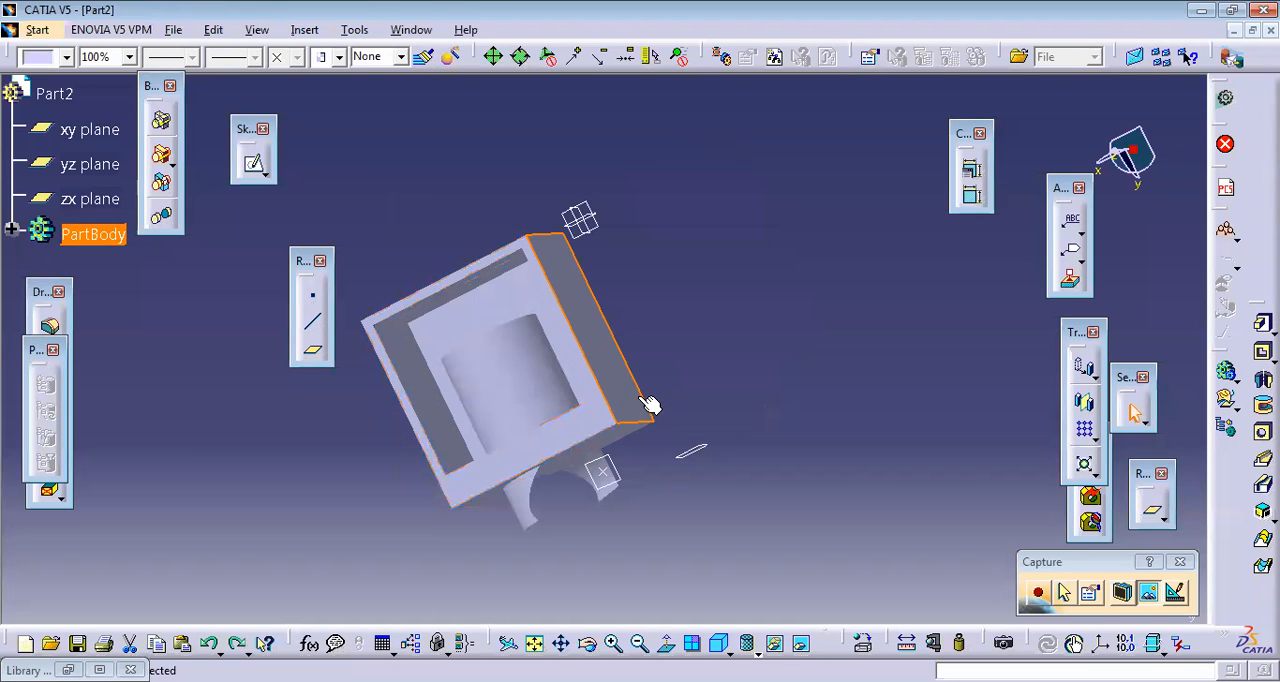
Step: Create a new part in Part Design with hybrid design enabled, keeping the name Part3
{"action": "left_click", "coordinate": [90, 129]}
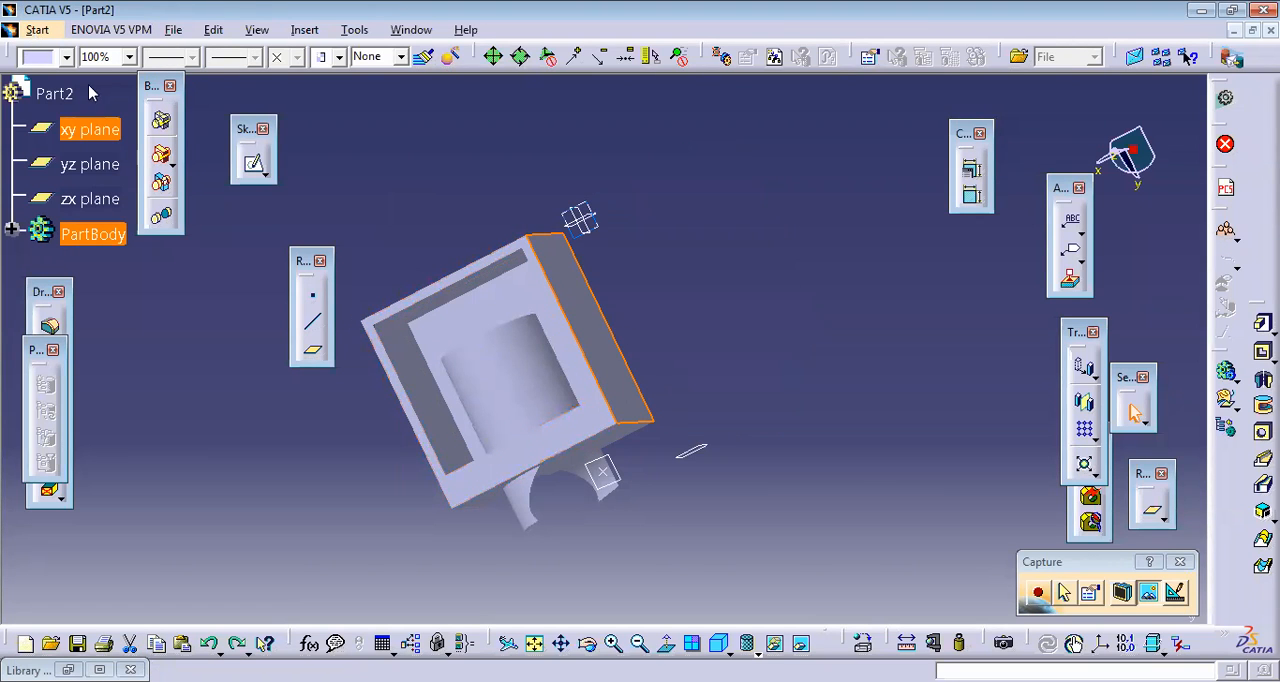
{"action": "left_click", "coordinate": [38, 30]}
{"action": "mouse_move", "coordinate": [100, 75]}
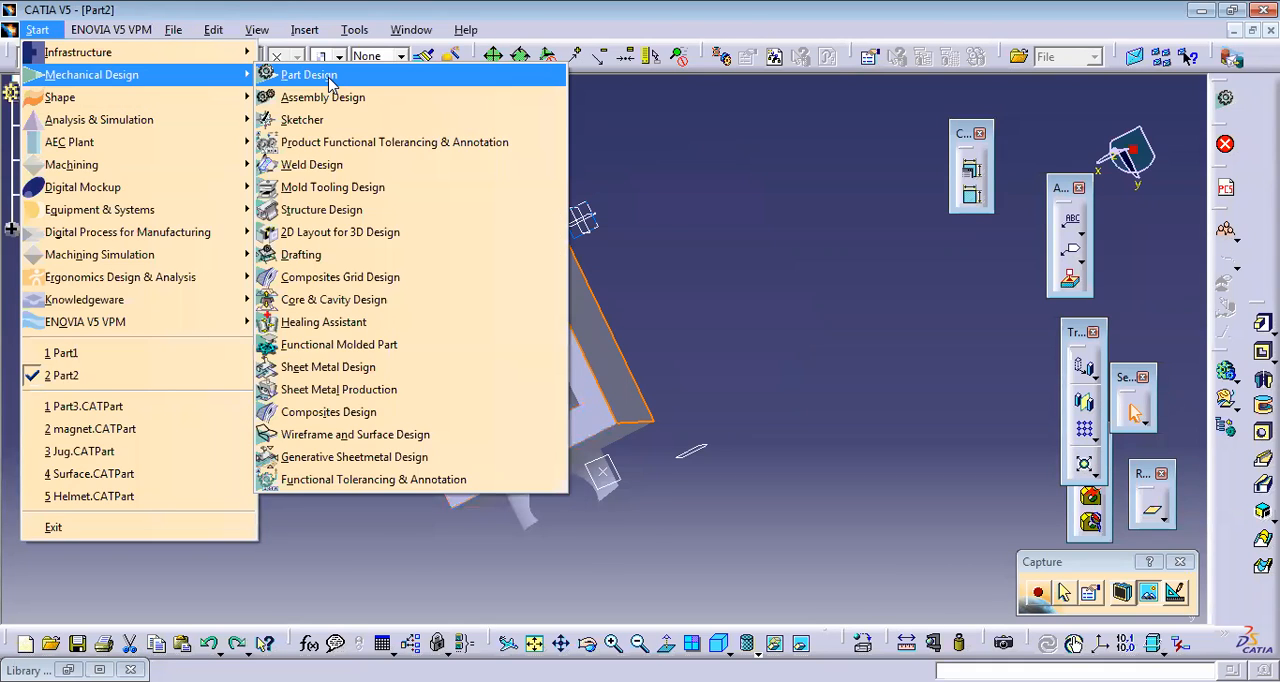
{"action": "left_click", "coordinate": [326, 80]}
{"action": "left_click", "coordinate": [1090, 596]}
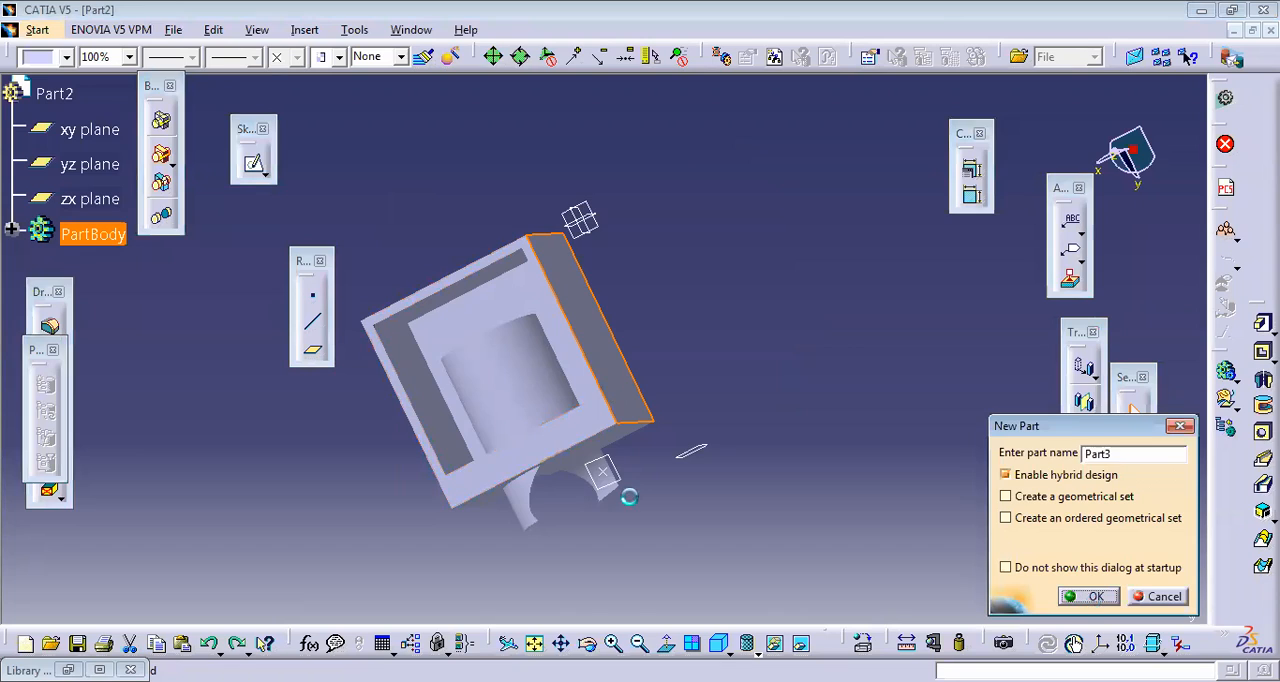
Step: Sketch a circle centred on the origin on the xy plane
{"action": "left_click", "coordinate": [628, 348]}
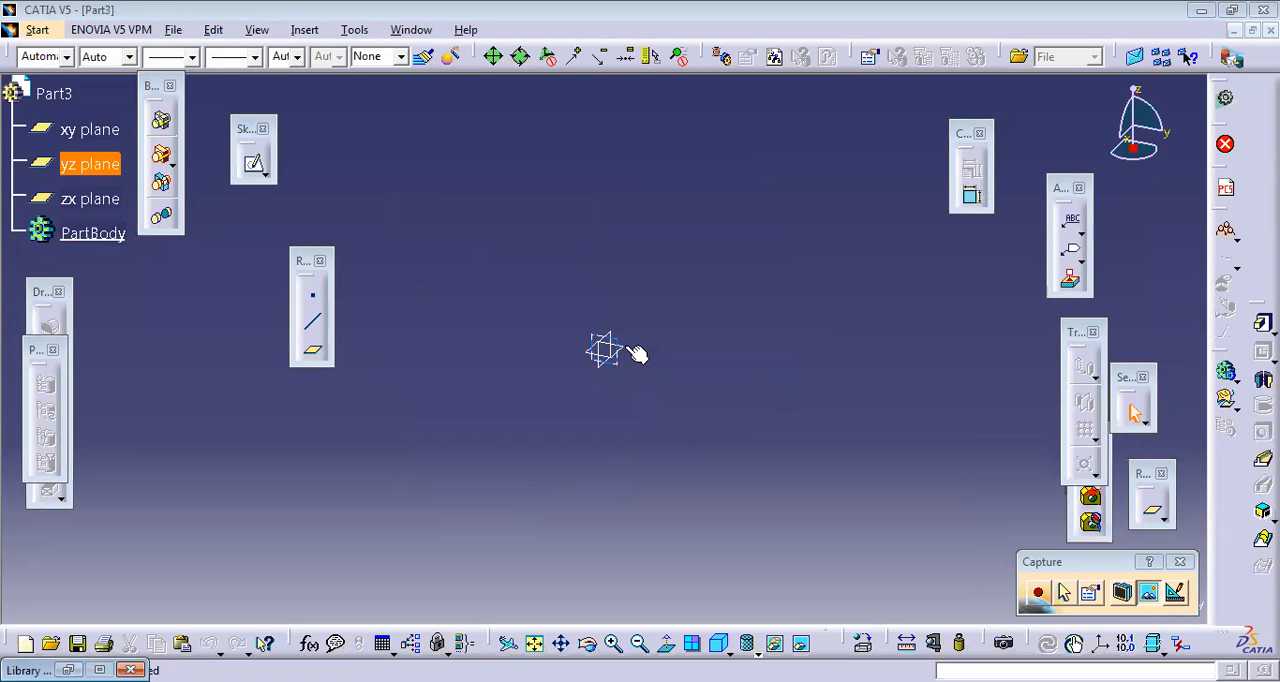
{"action": "left_click", "coordinate": [630, 350]}
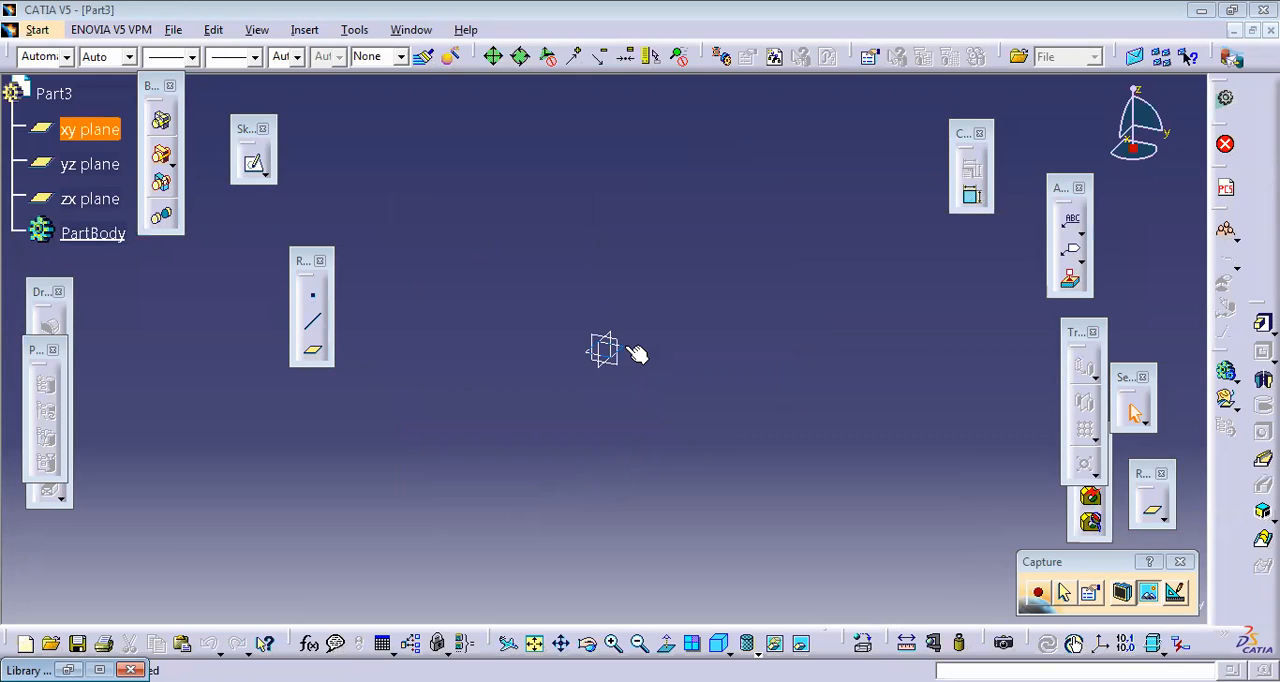
{"action": "left_click", "coordinate": [628, 348]}
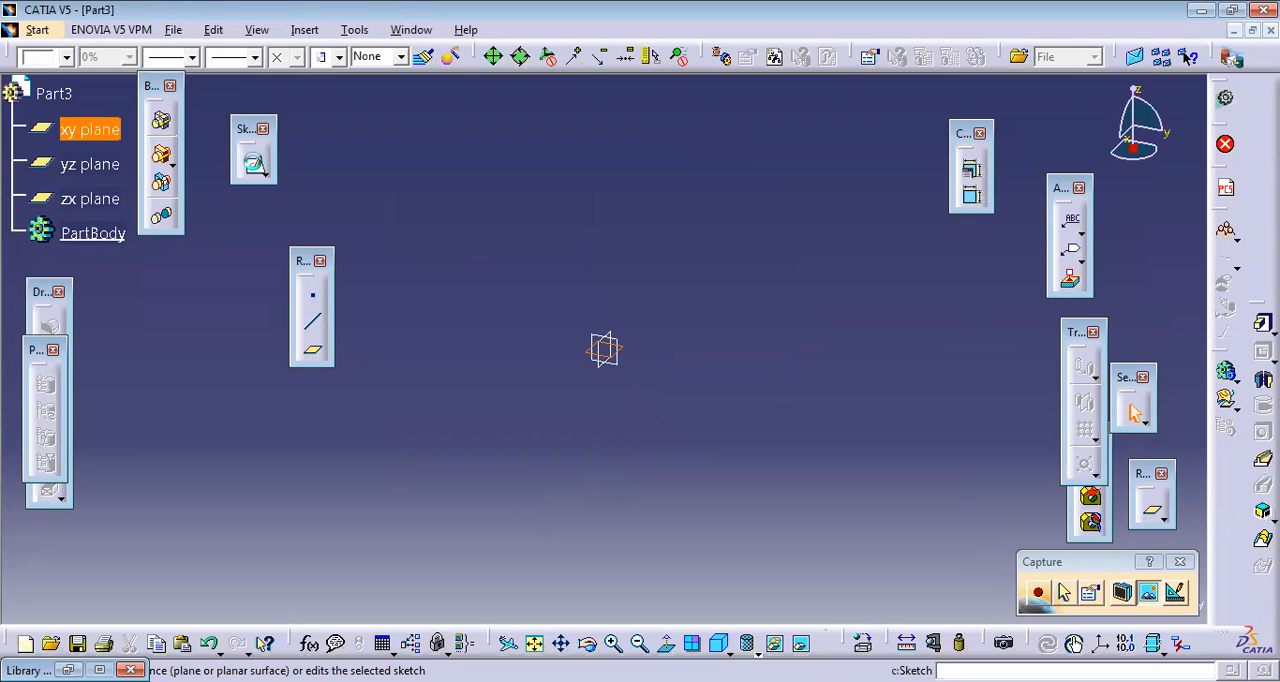
{"action": "left_click", "coordinate": [254, 164]}
{"action": "left_click", "coordinate": [666, 58]}
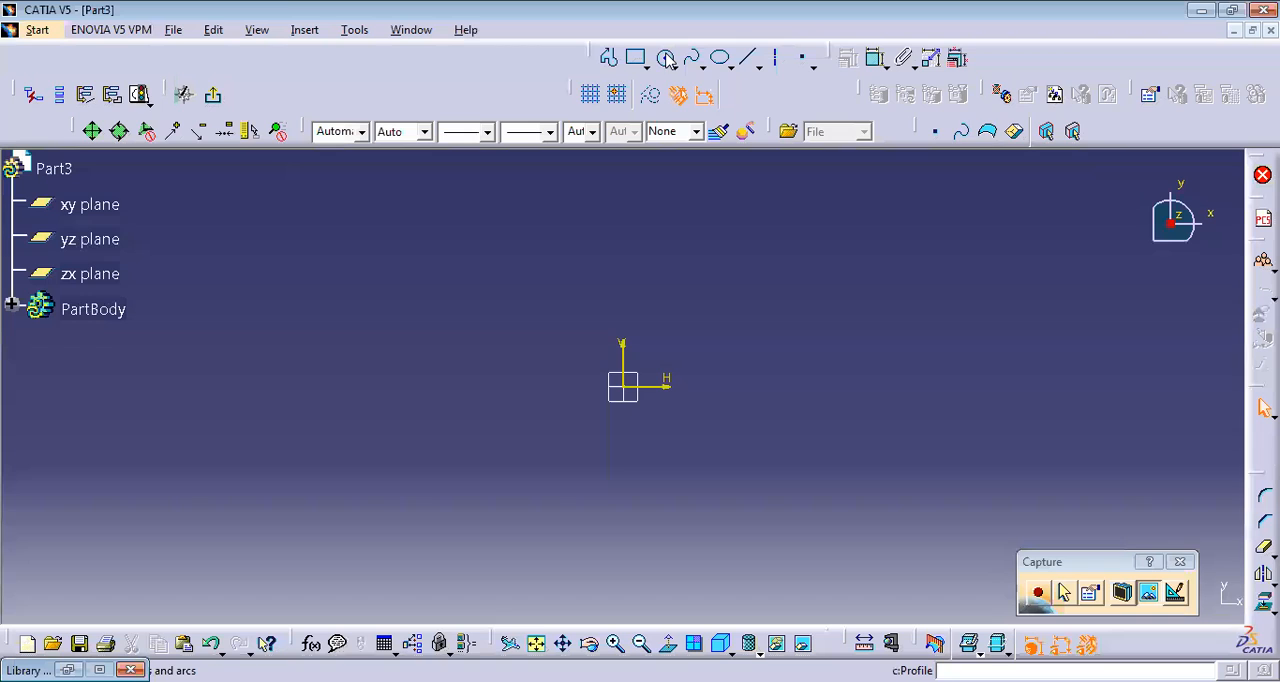
{"action": "left_click", "coordinate": [625, 386]}
{"action": "left_click", "coordinate": [709, 431]}
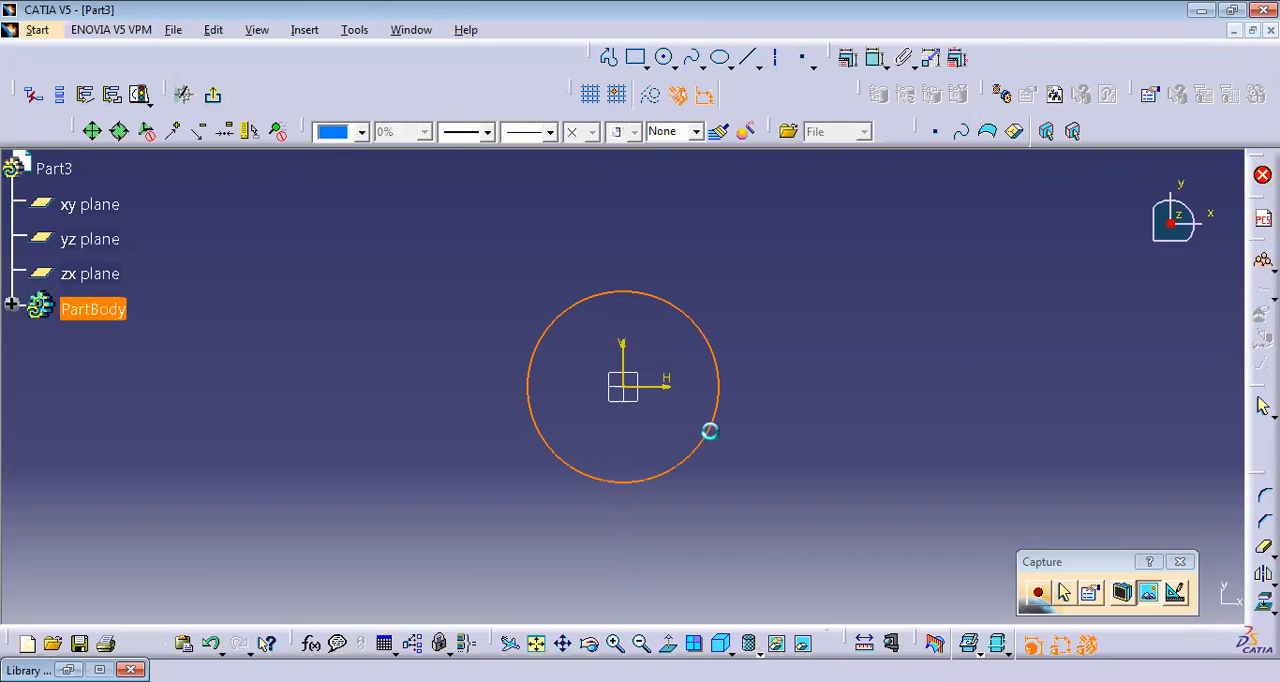
Step: Abandon the second, concentric circle and pad the single-circle sketch to a length of 20 mm
{"action": "left_click", "coordinate": [664, 58]}
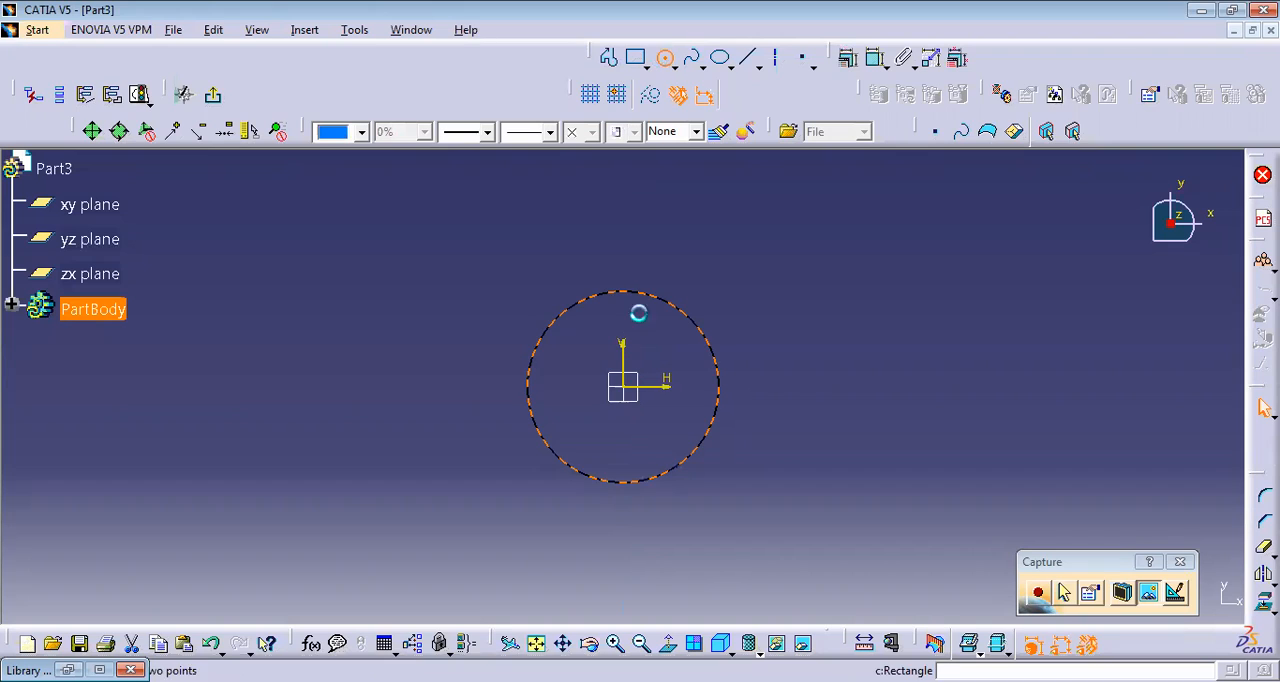
{"action": "left_click", "coordinate": [628, 388]}
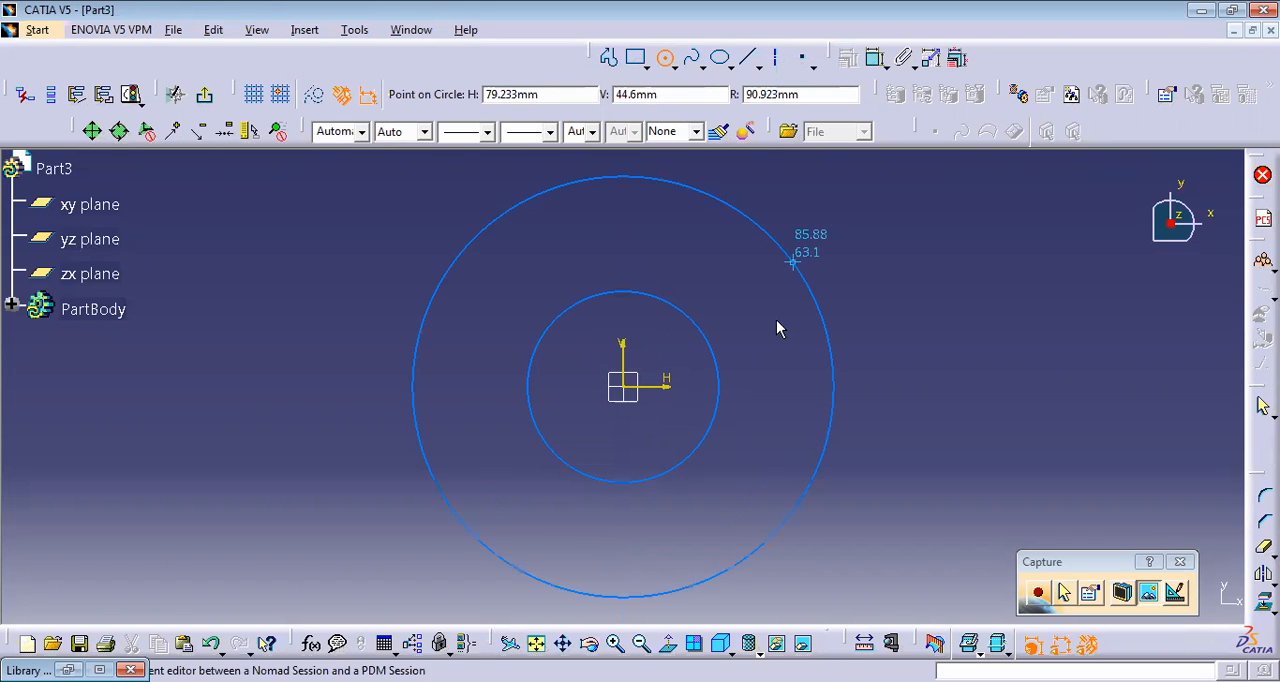
{"action": "left_click", "coordinate": [545, 243]}
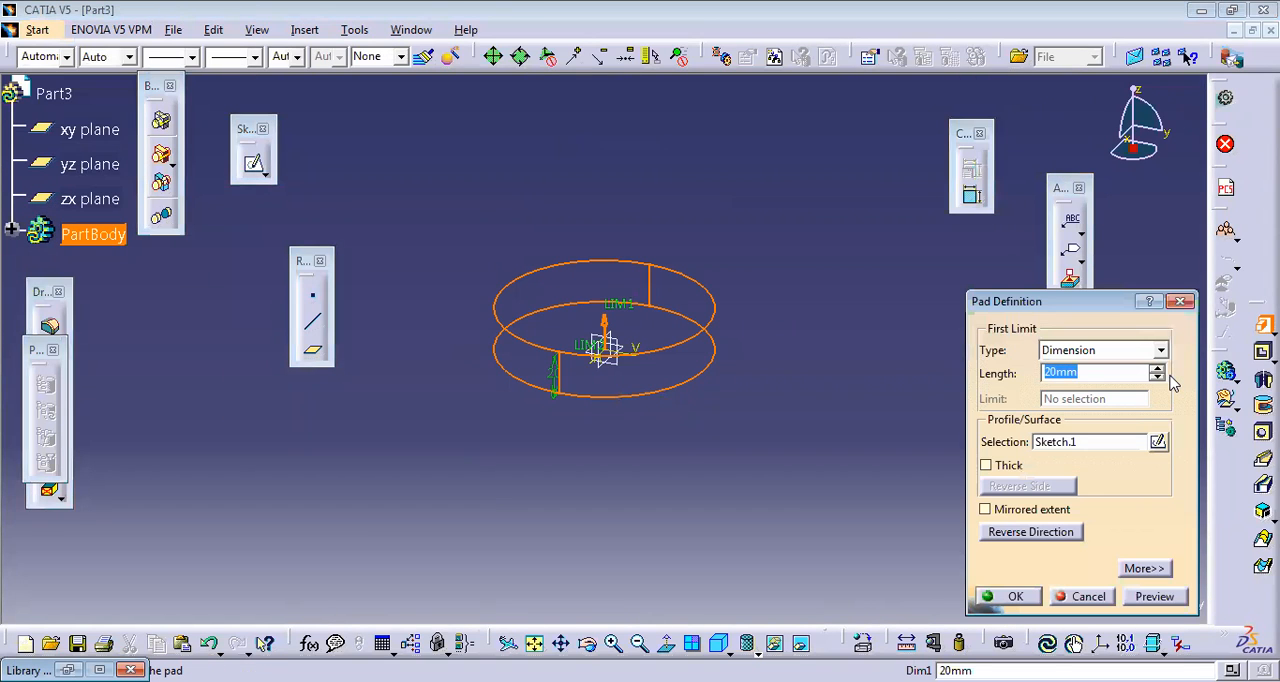
{"action": "key", "text": "Return"}
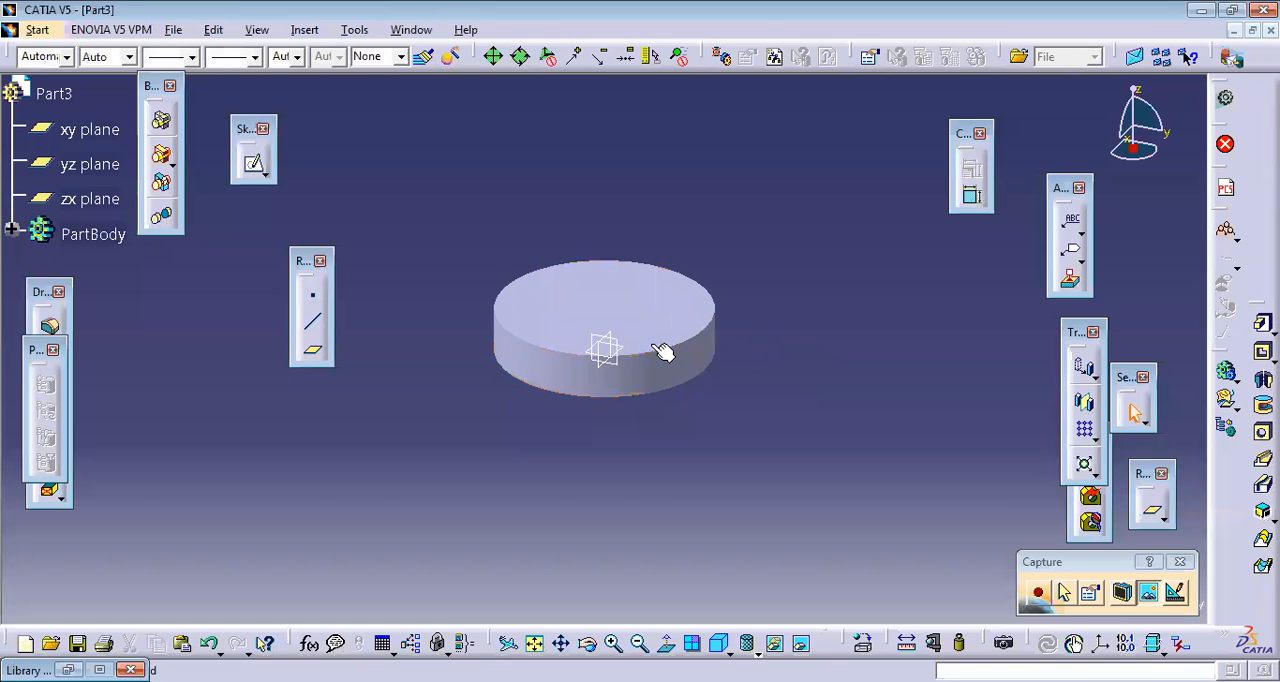
Step: Sketch a circle of radius 35 mm centred on the origin on the disc's top face
{"action": "left_click", "coordinate": [641, 343]}
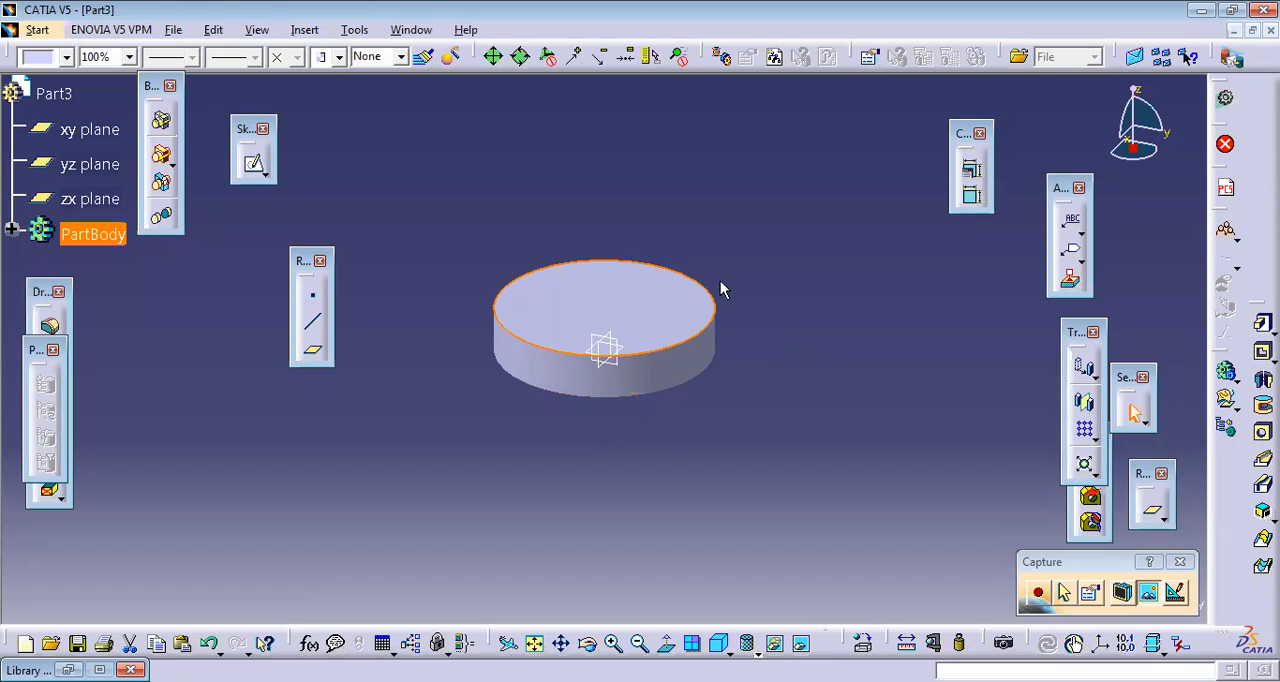
{"action": "double_click", "coordinate": [629, 305]}
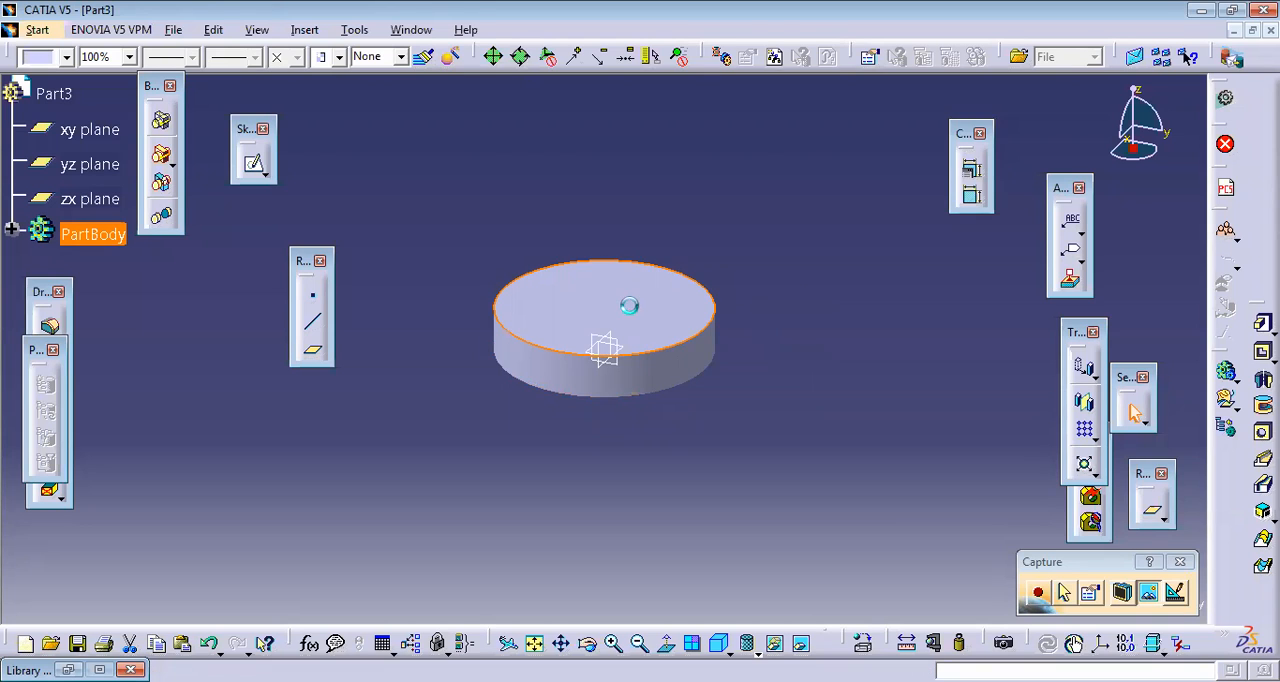
{"action": "left_click", "coordinate": [254, 170]}
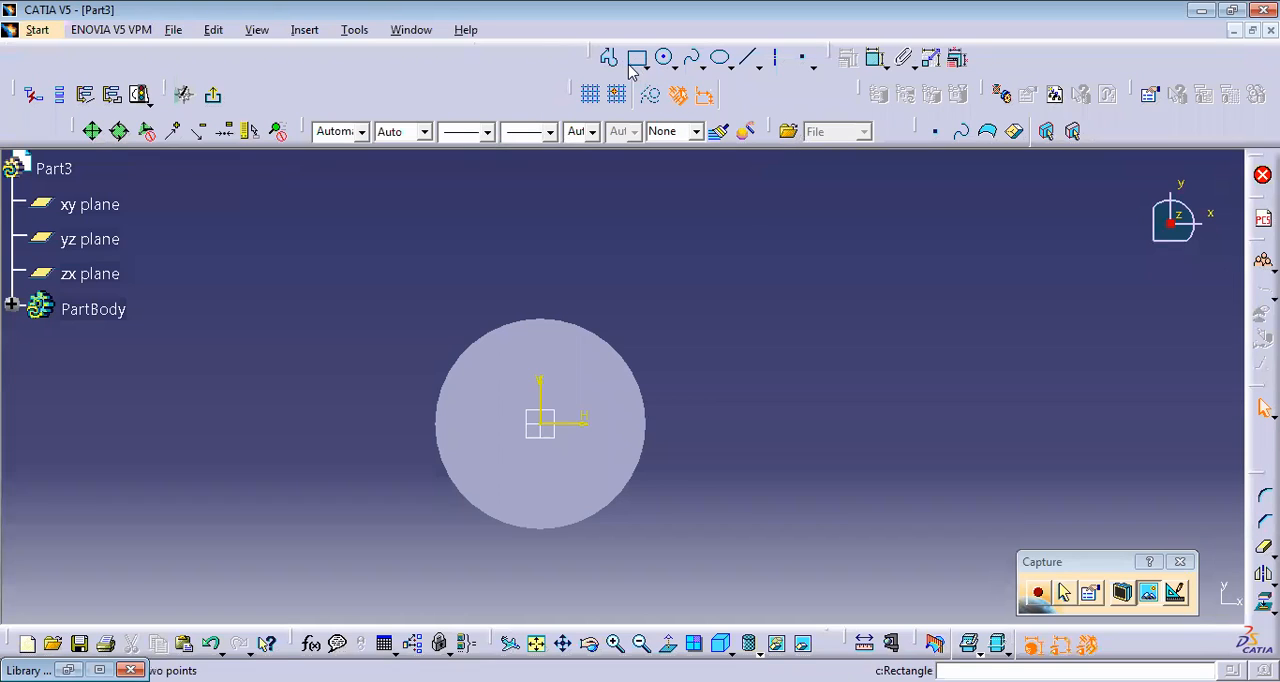
{"action": "left_click", "coordinate": [667, 59]}
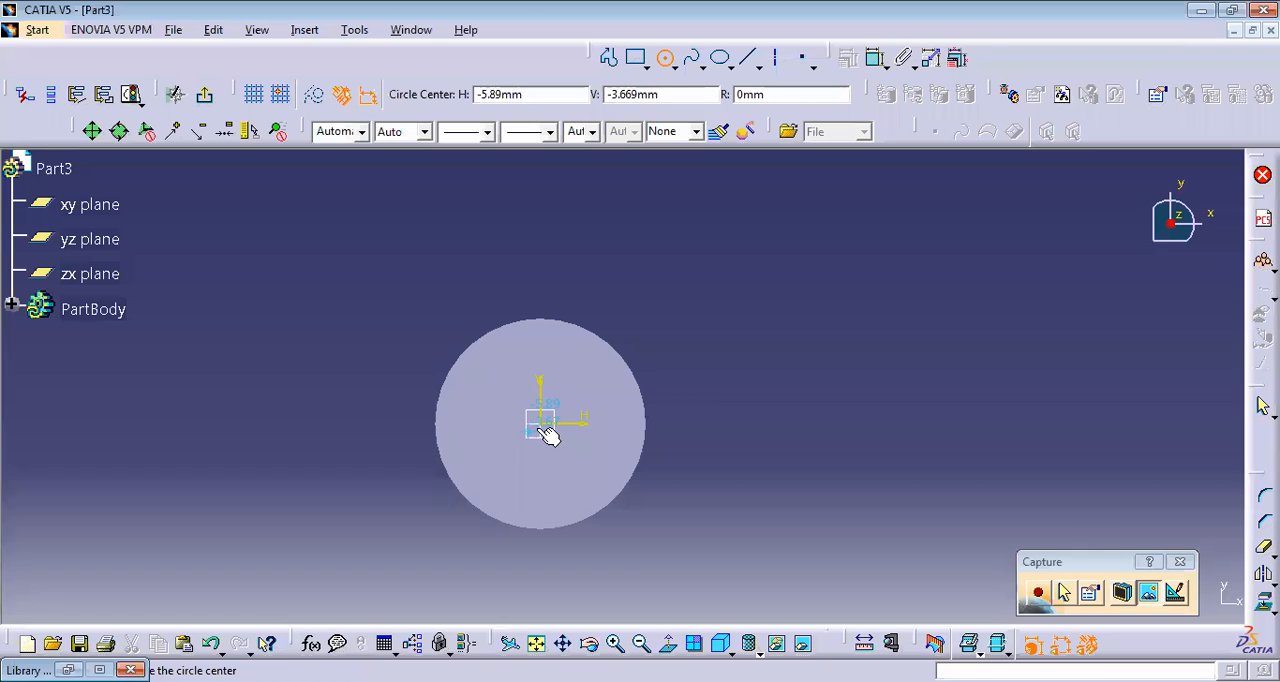
{"action": "left_click", "coordinate": [541, 424]}
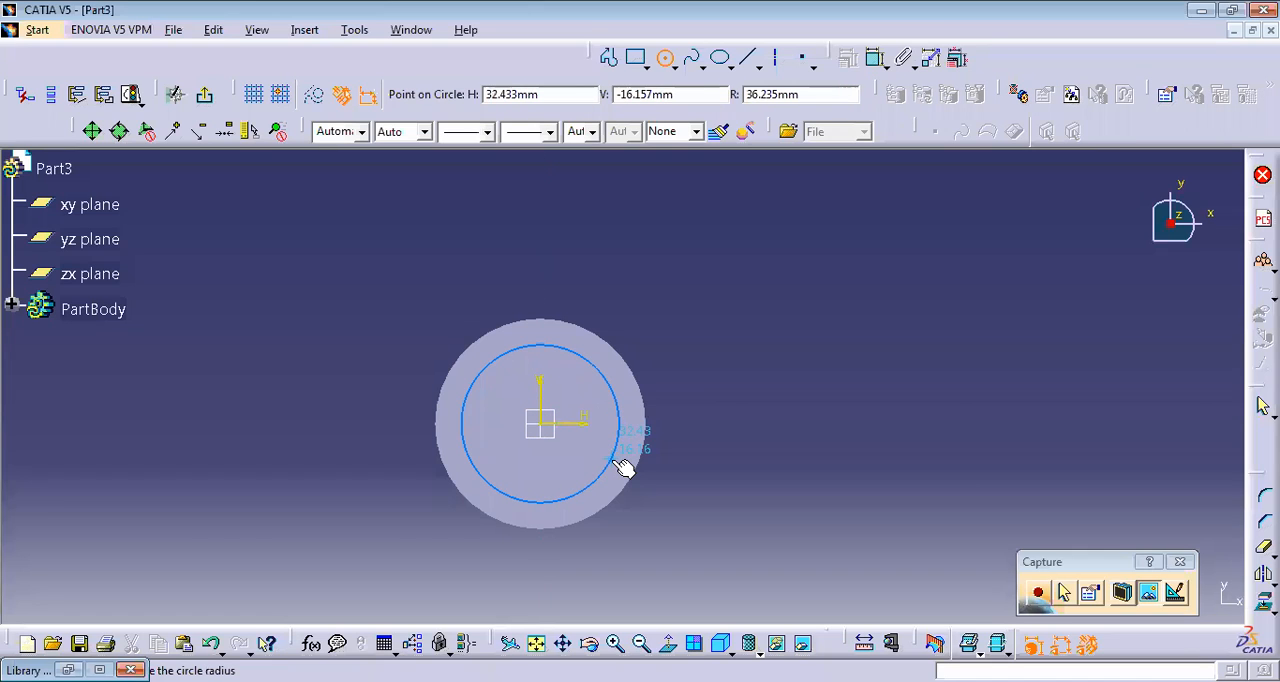
{"action": "key", "text": "Tab"}
{"action": "key", "text": "Tab"}
{"action": "key", "text": "Tab"}
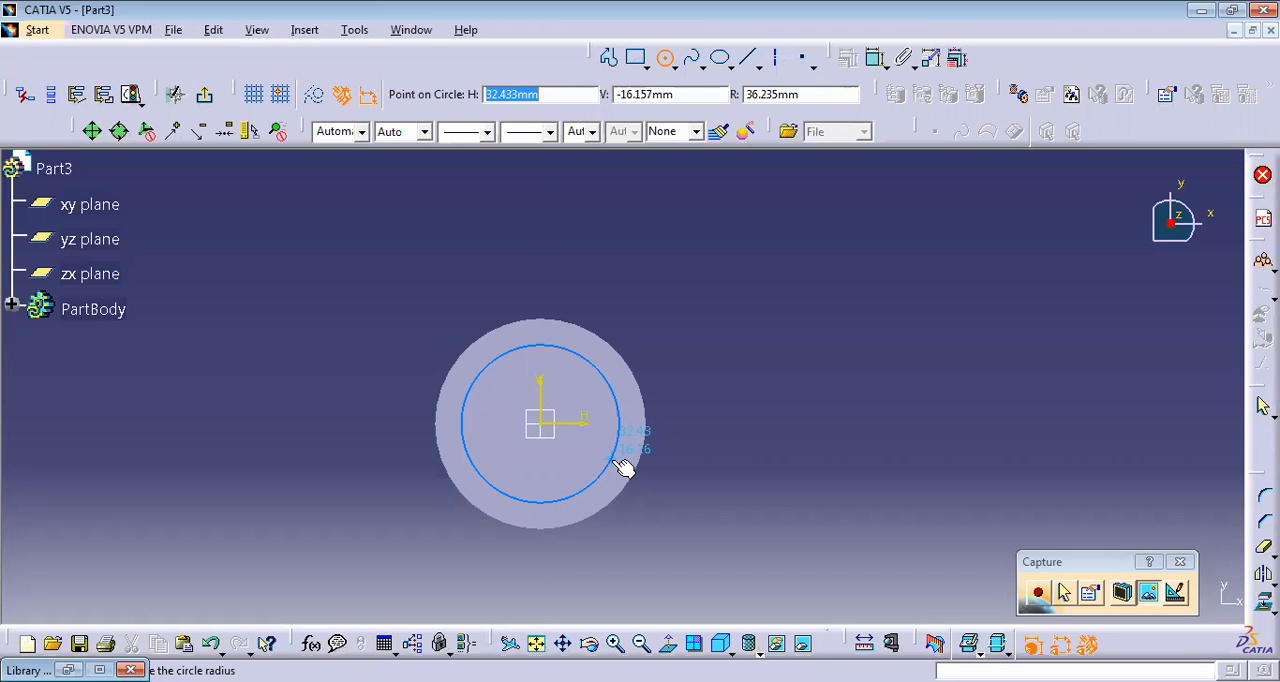
{"action": "type", "text": "35"}
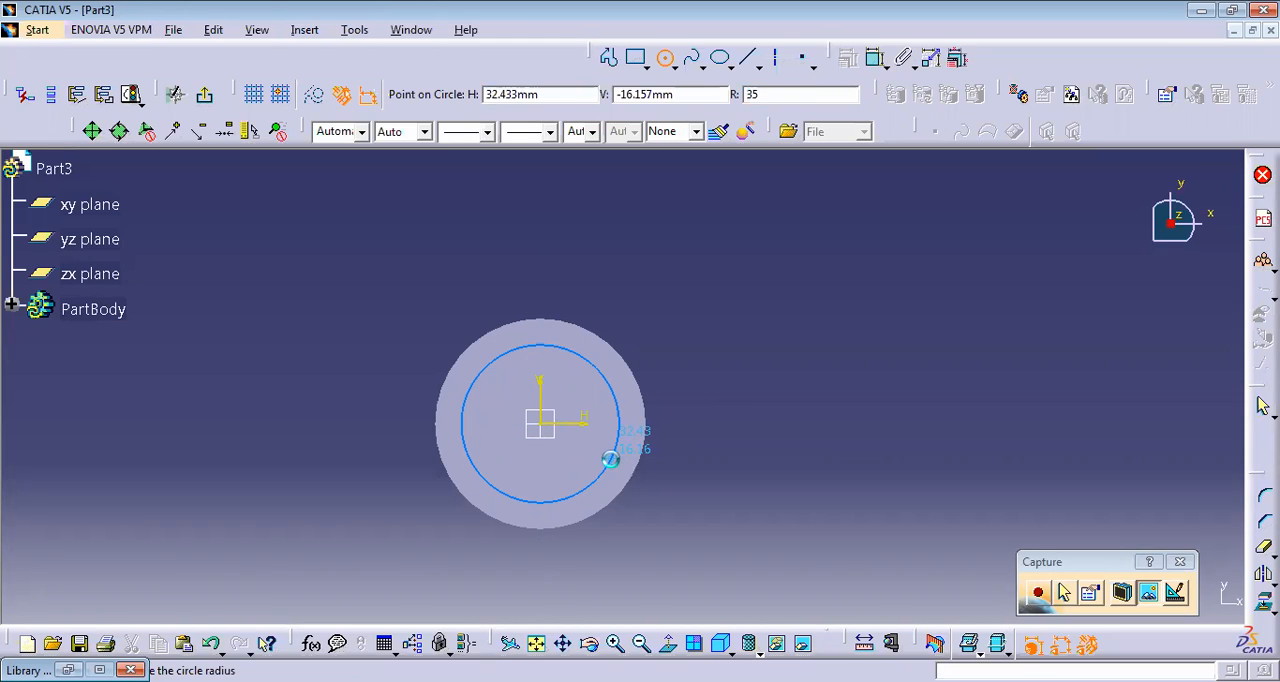
{"action": "key", "text": "Return"}
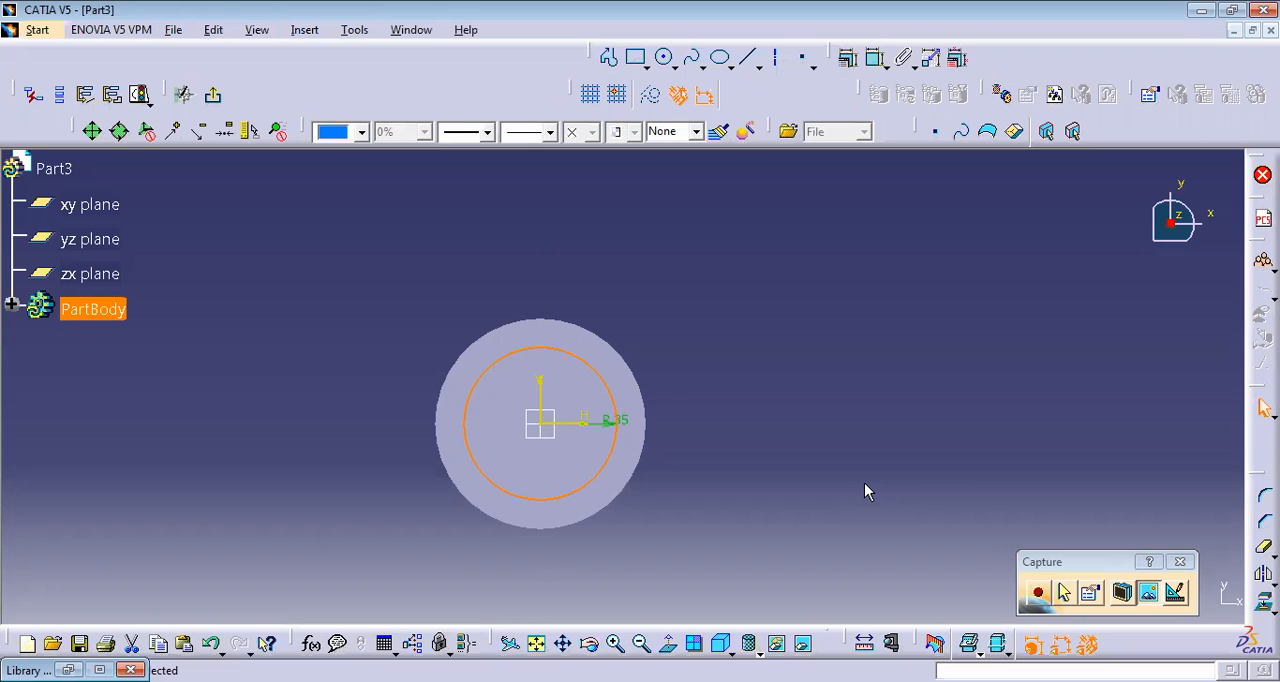
Step: Check the circle's definition, including its polar centre coordinates, without changing it, and exit the sketch
{"action": "double_click", "coordinate": [609, 459]}
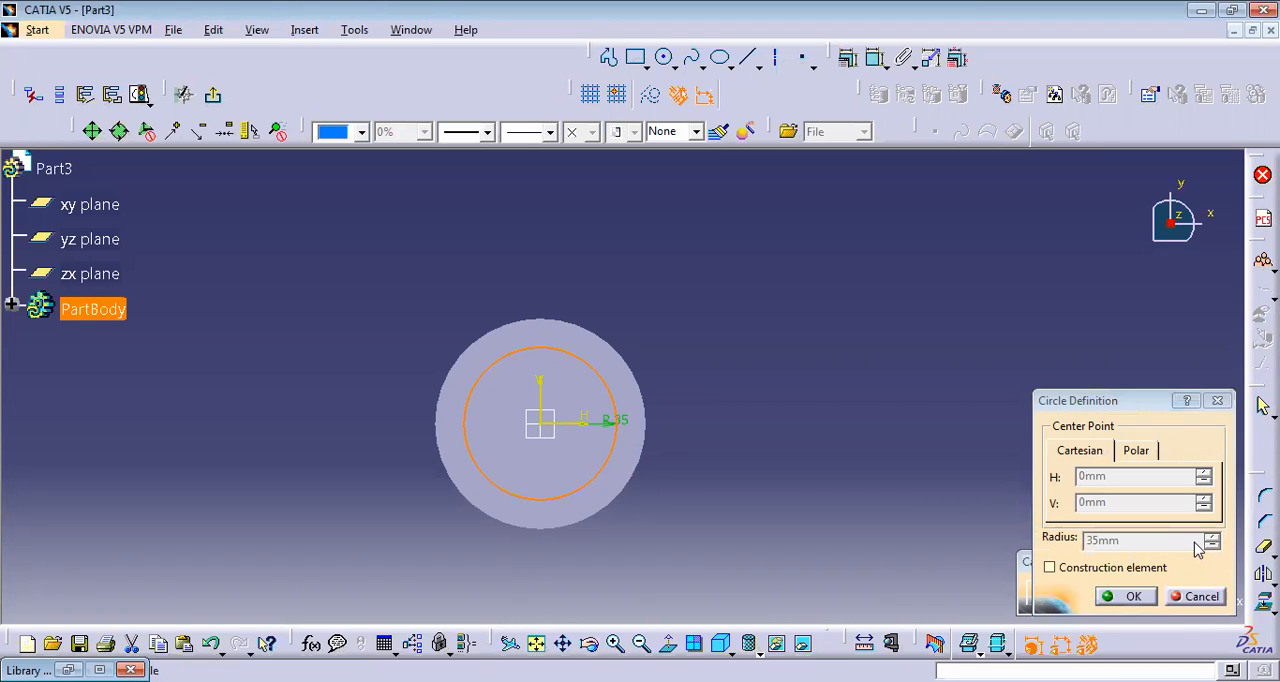
{"action": "left_click", "coordinate": [1136, 455]}
{"action": "left_click", "coordinate": [1183, 596]}
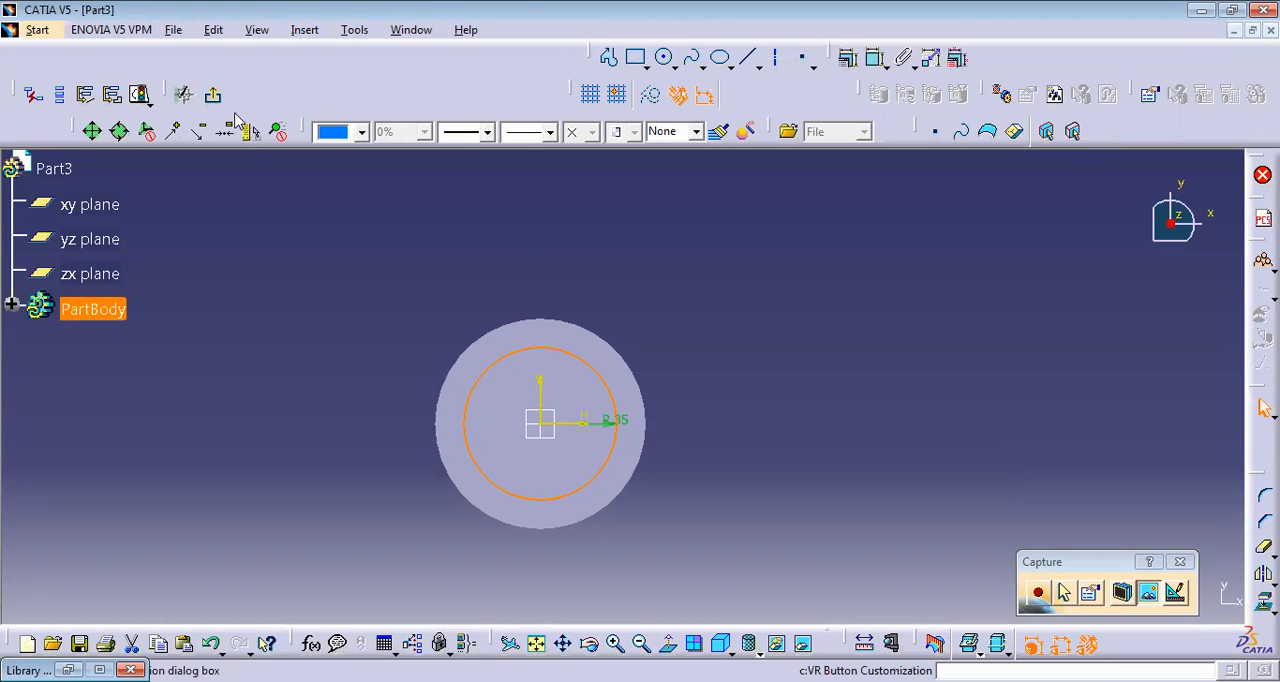
{"action": "left_click", "coordinate": [205, 93]}
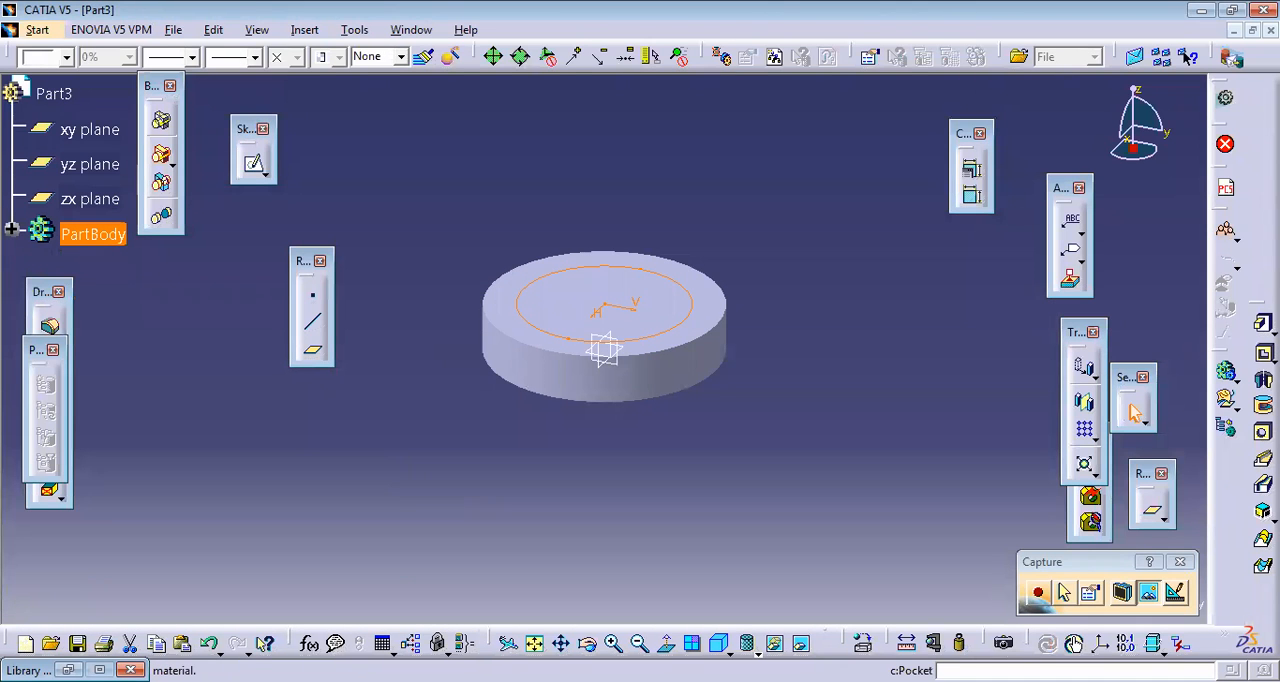
Step: Pocket the top-face circle sketch to a depth of 20 mm to turn the disc into a ring
{"action": "left_click", "coordinate": [1263, 353]}
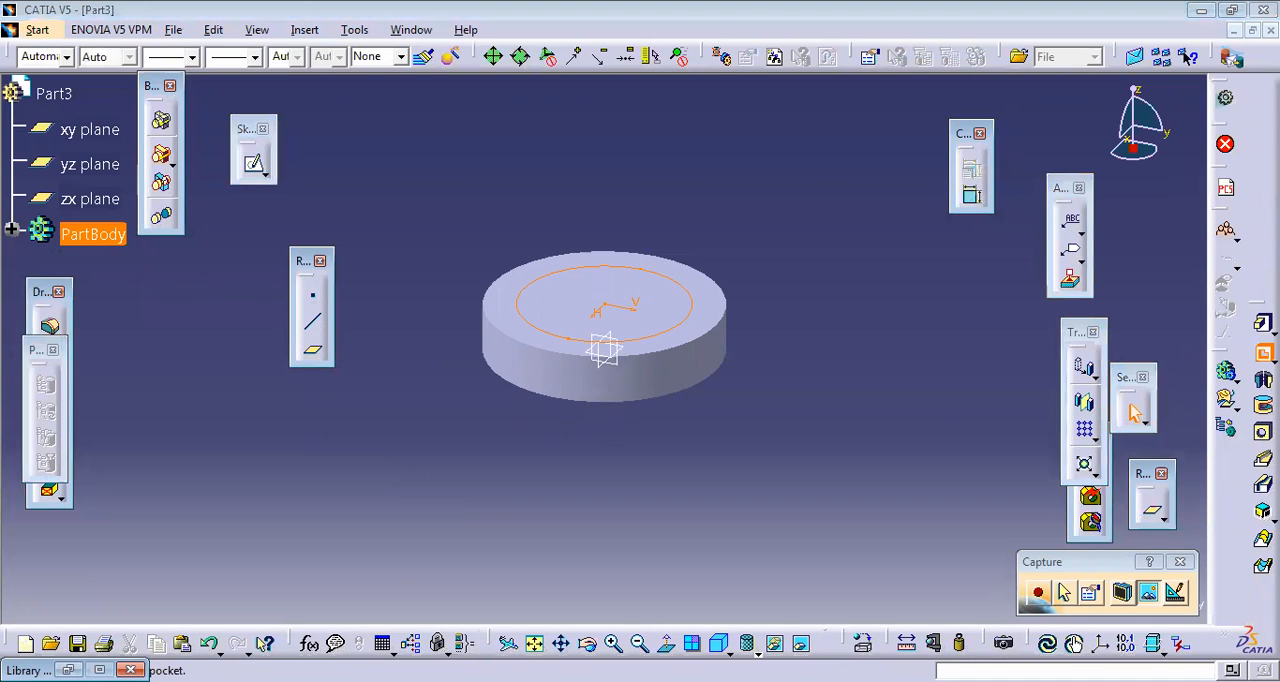
{"action": "left_click", "coordinate": [1154, 596]}
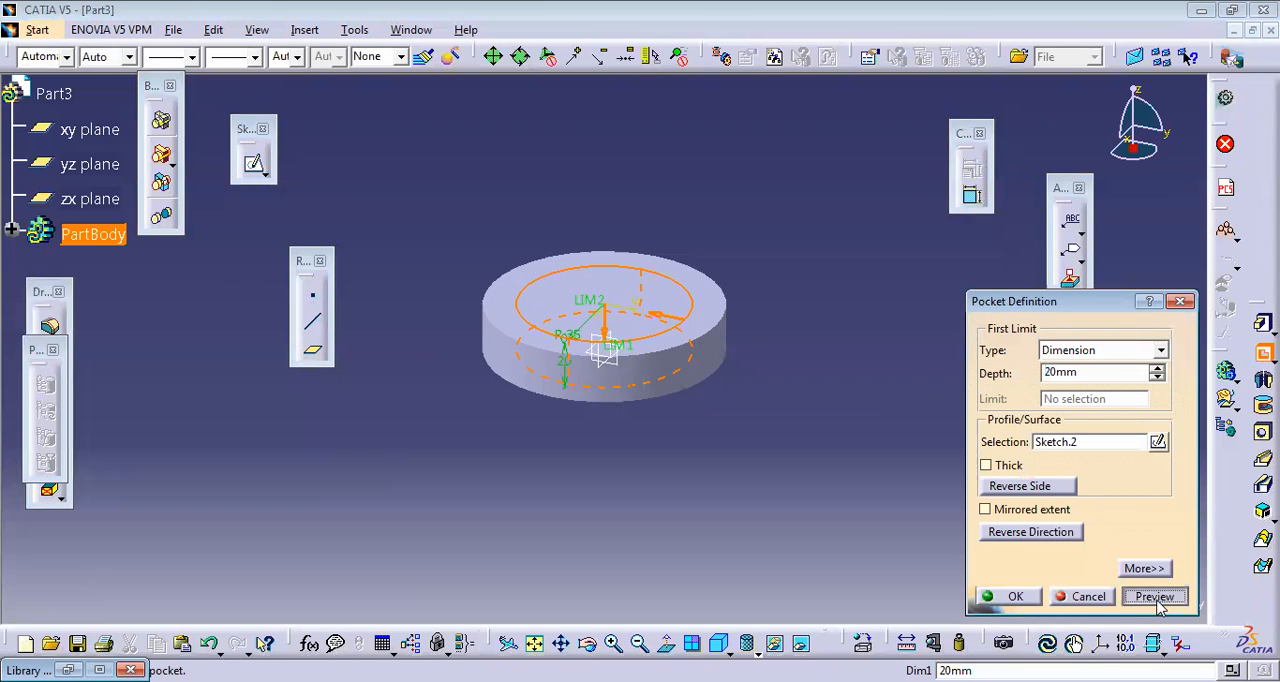
{"action": "left_click", "coordinate": [1020, 600]}
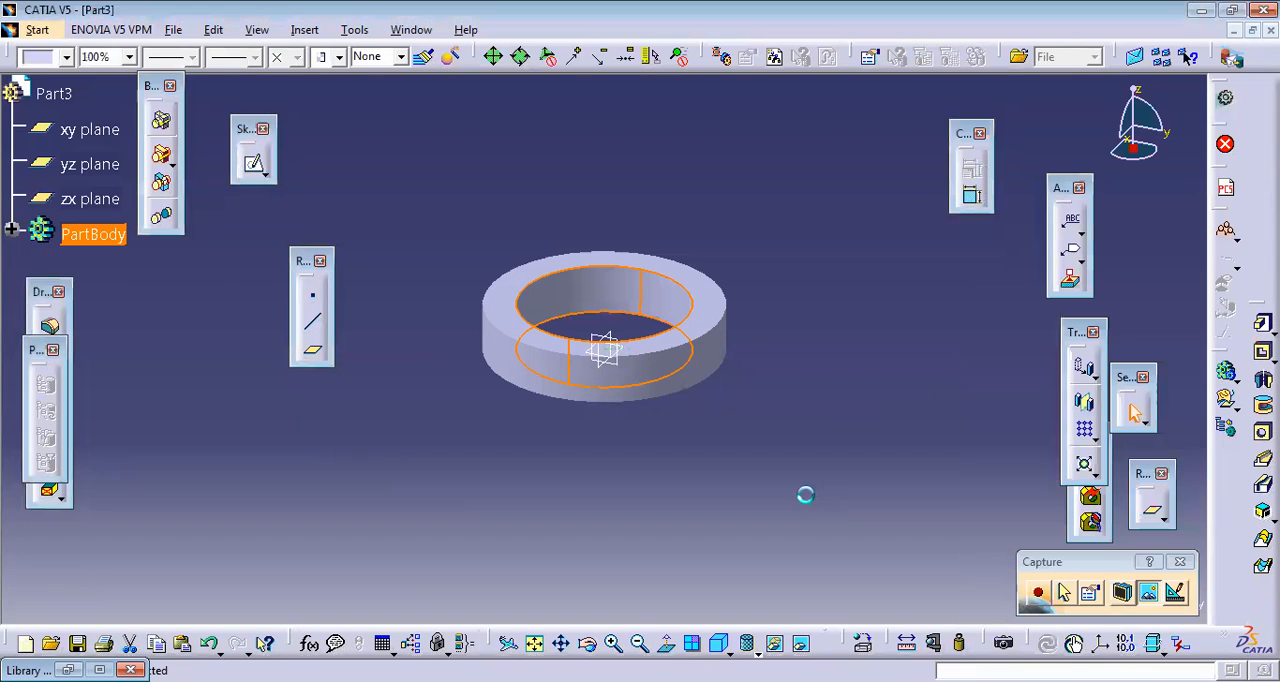
{"action": "middle_click_drag", "start_coordinate": [771, 431], "coordinate": [669, 531]}
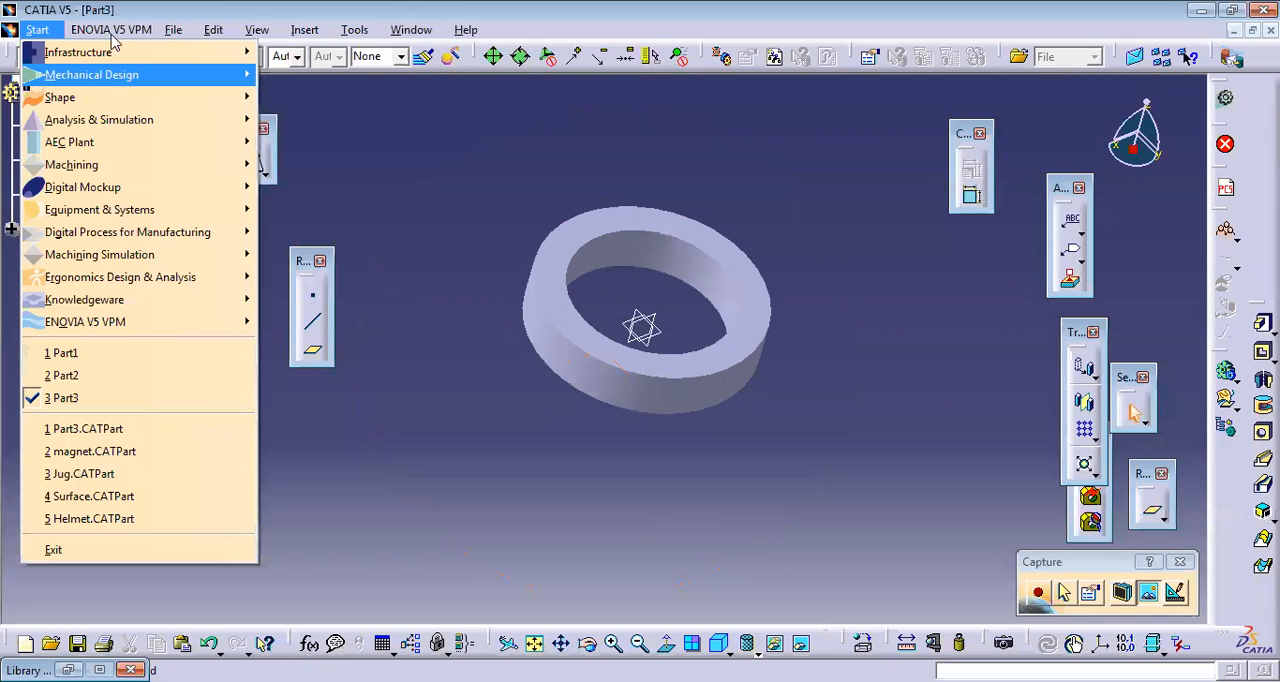
{"action": "left_click", "coordinate": [190, 37]}
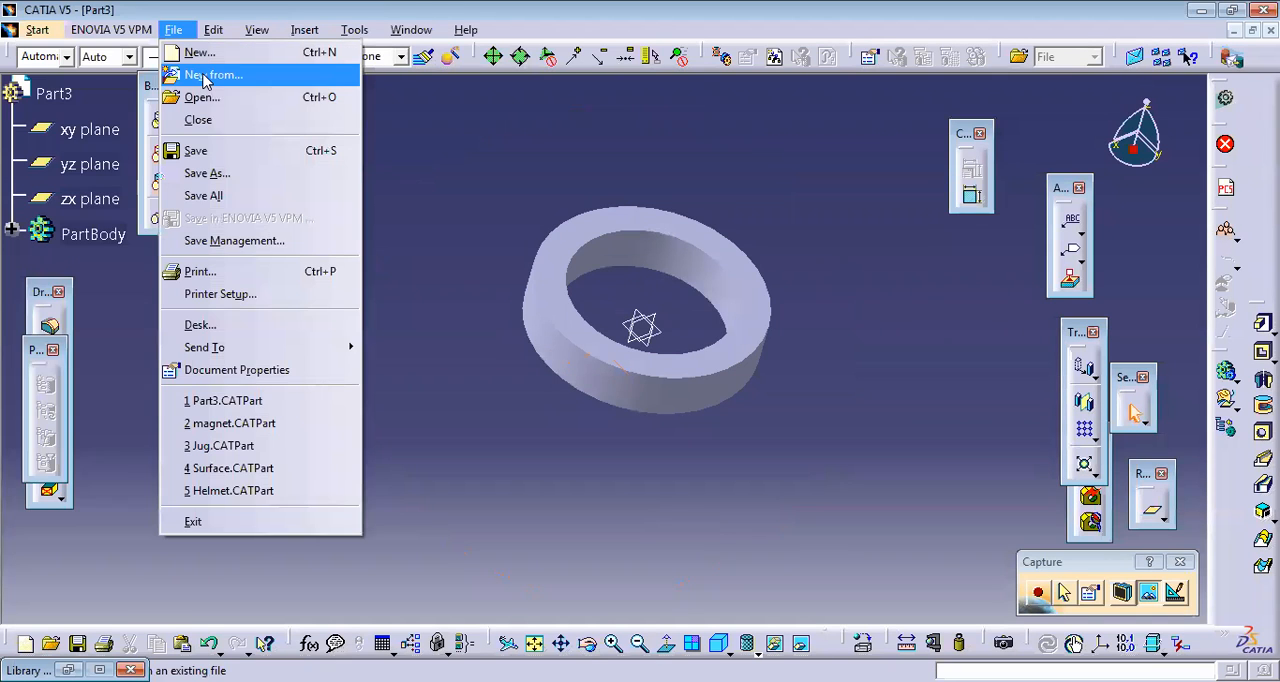
{"action": "left_click", "coordinate": [229, 176]}
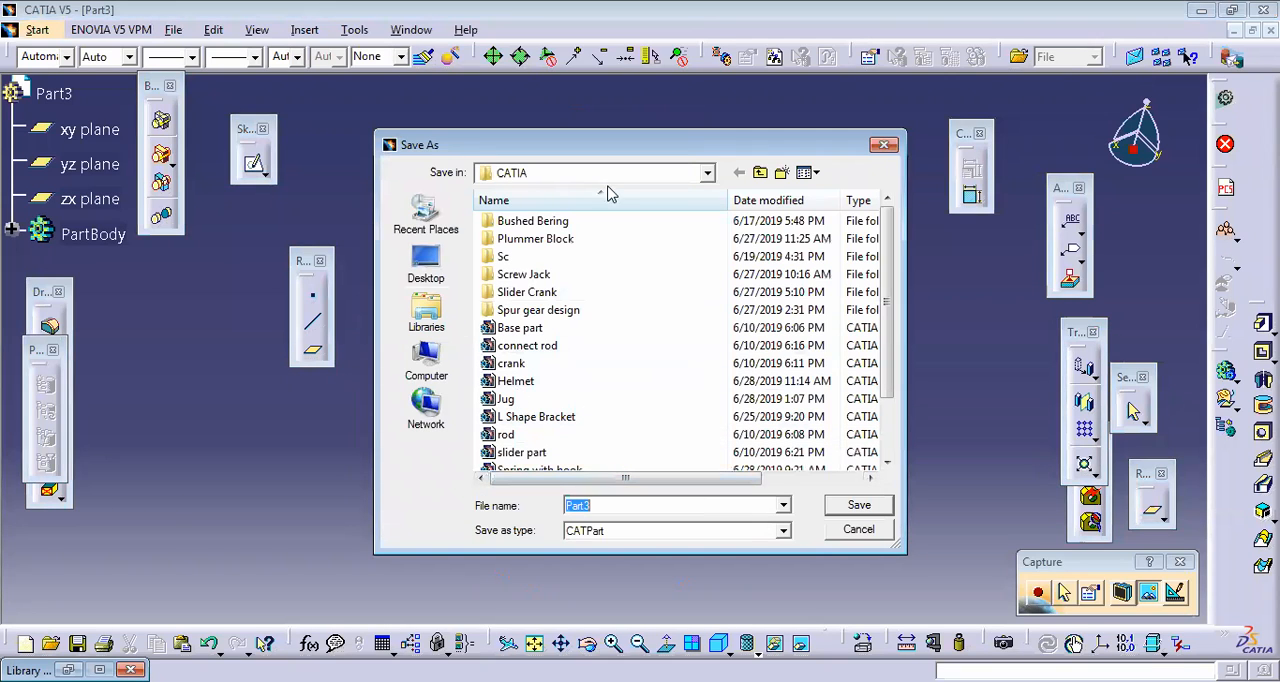
{"action": "left_click", "coordinate": [885, 146]}
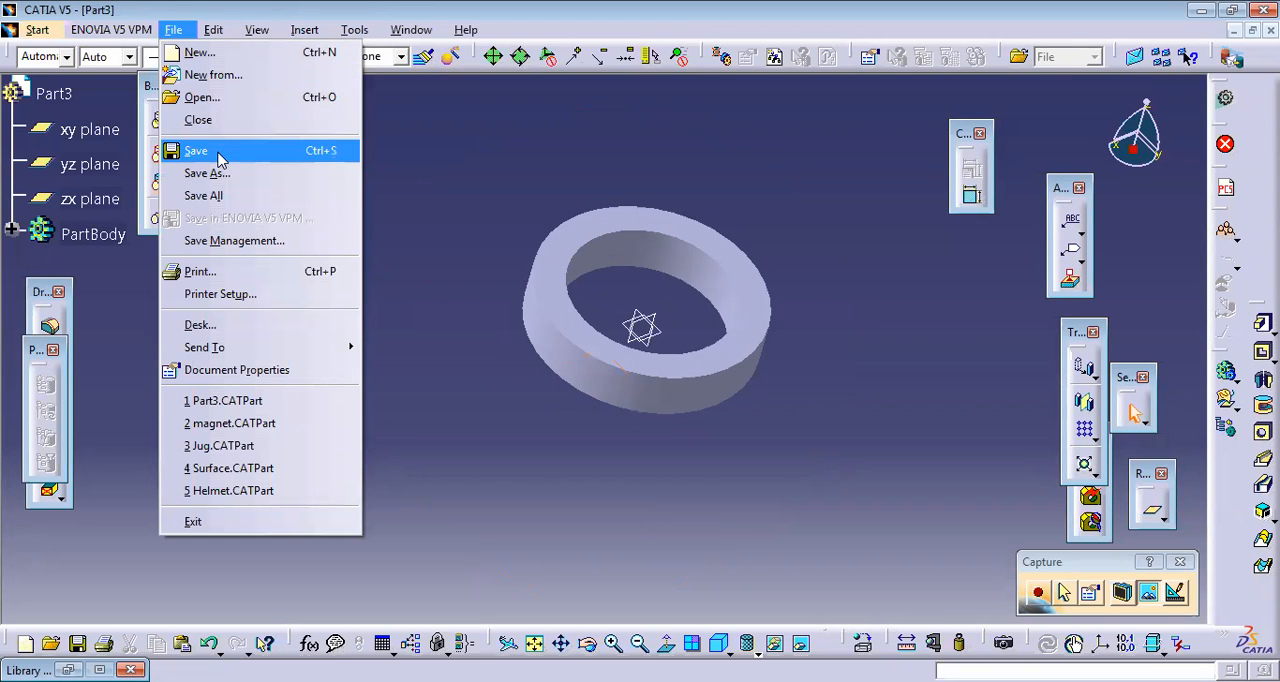
Step: Save the ring part to the Desktop as a CATPart named Part 3
{"action": "left_click", "coordinate": [198, 151]}
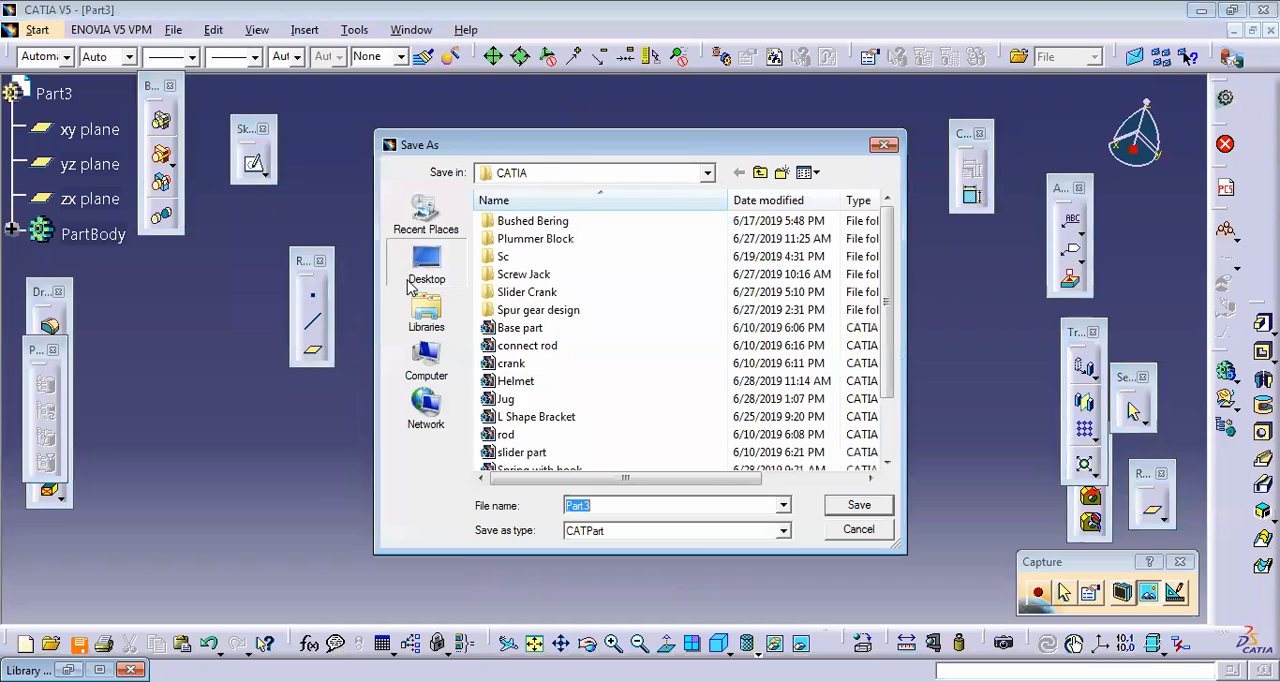
{"action": "left_click", "coordinate": [412, 282]}
{"action": "left_click", "coordinate": [426, 365]}
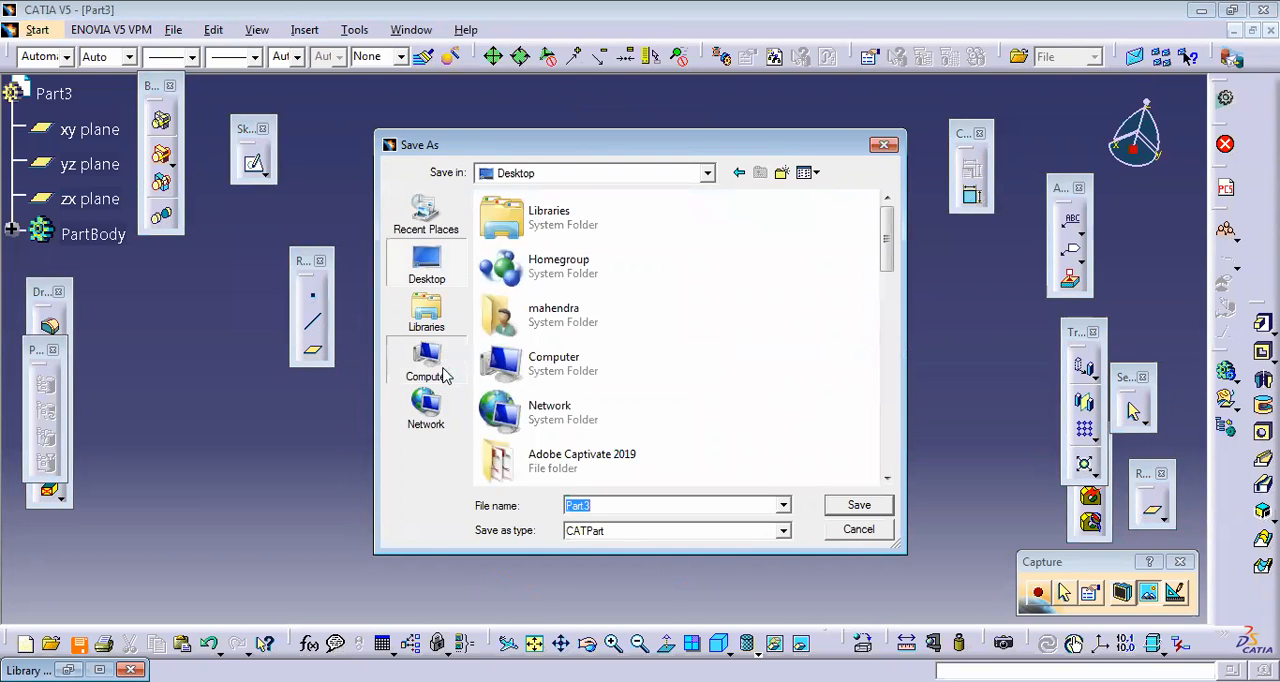
{"action": "double_click", "coordinate": [660, 398]}
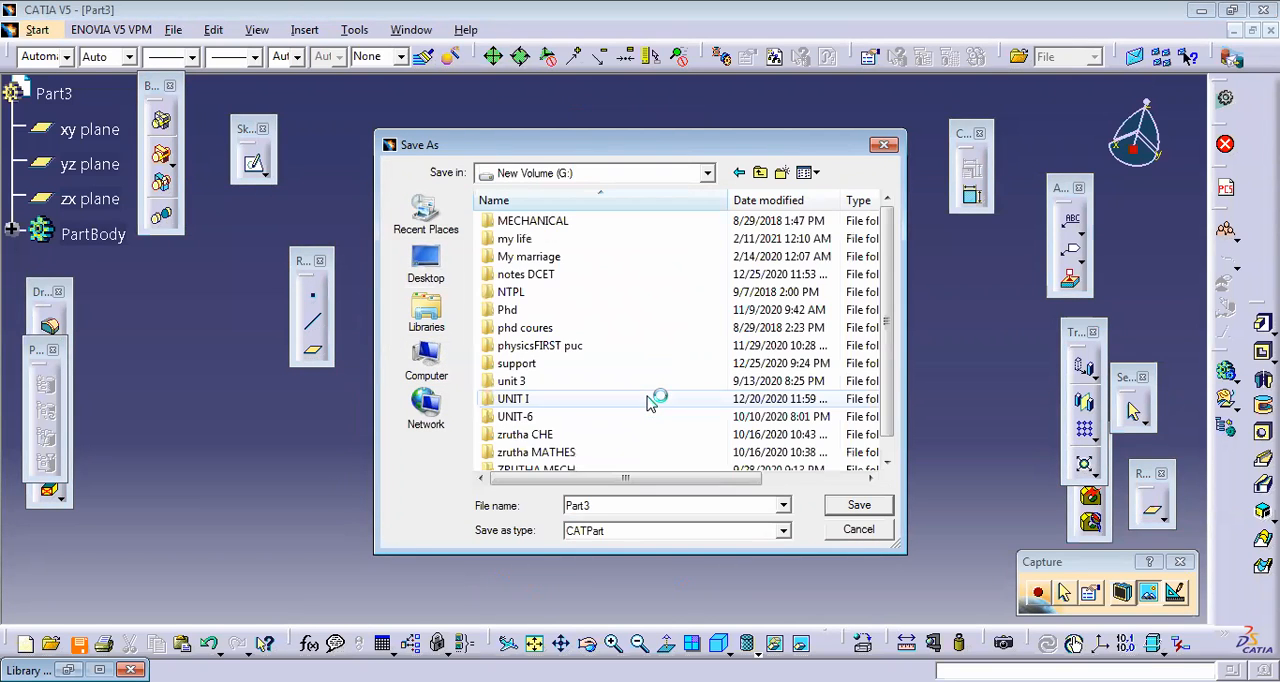
{"action": "scroll", "coordinate": [886, 330], "scroll_direction": "down", "scroll_amount": 1}
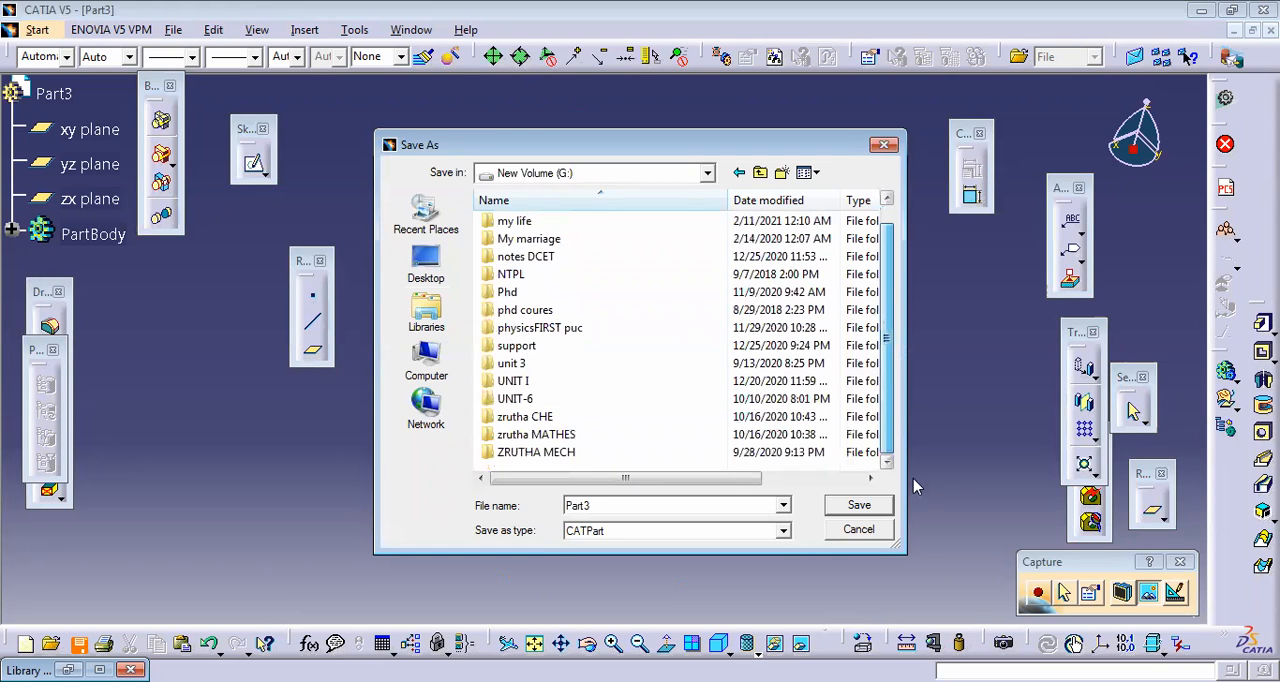
{"action": "left_click", "coordinate": [426, 265]}
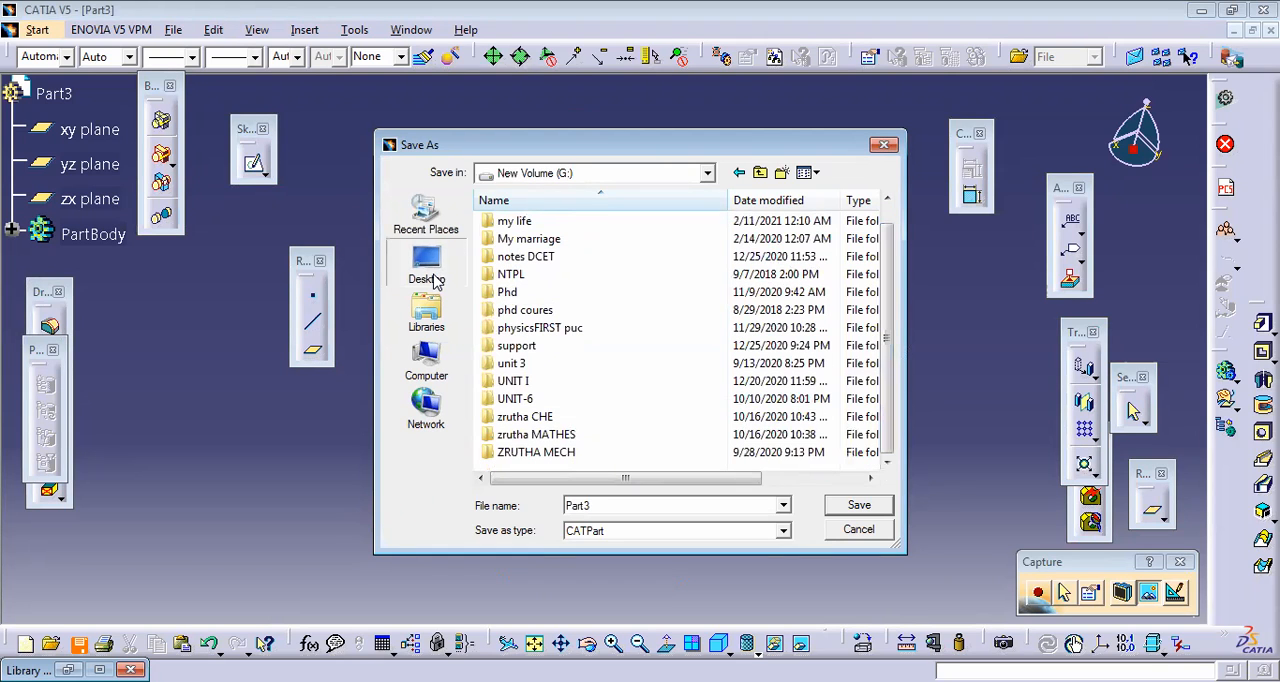
{"action": "double_click", "coordinate": [641, 505]}
{"action": "type", "text": "Part"}
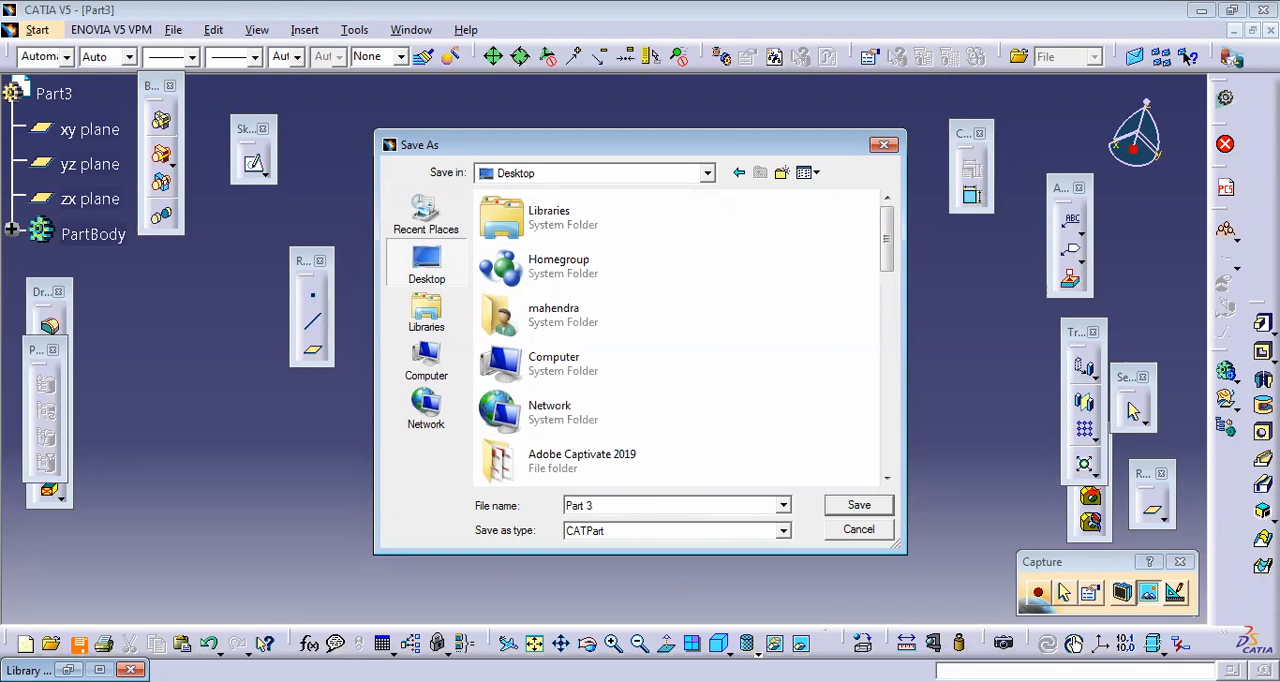
{"action": "left_click", "coordinate": [879, 509]}
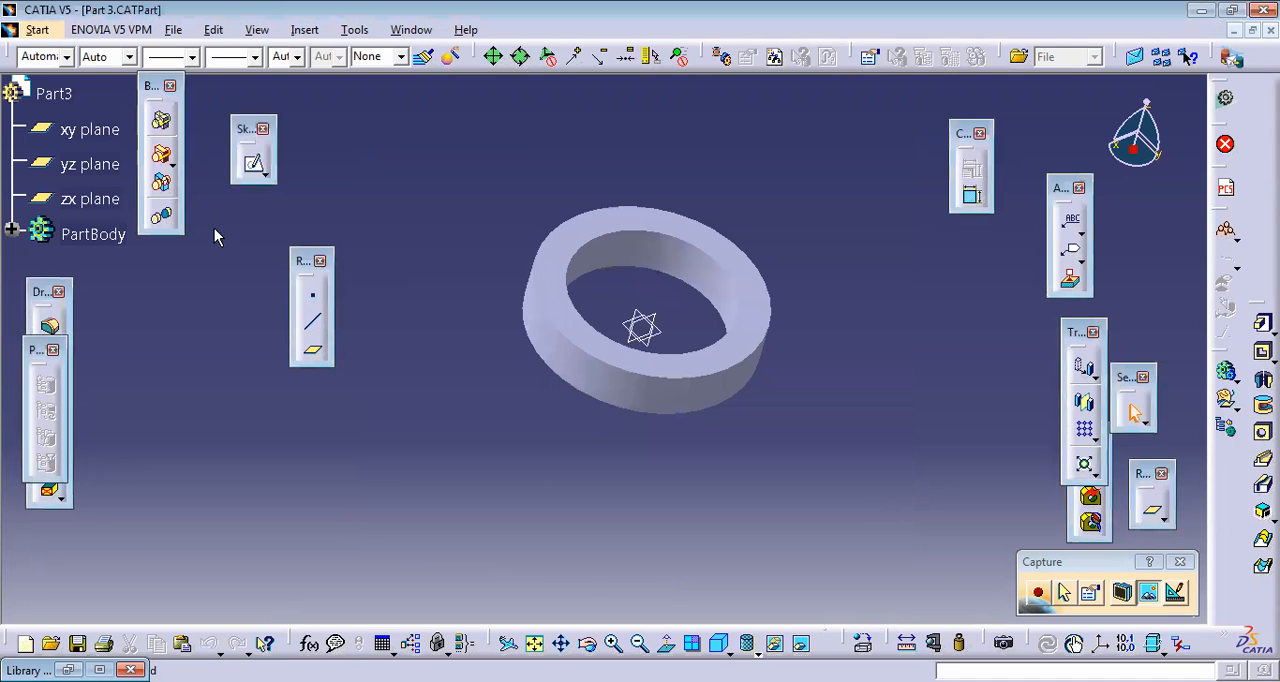
Step: Create a new Part Design part named Part4 with hybrid design enabled
{"action": "left_click", "coordinate": [38, 32]}
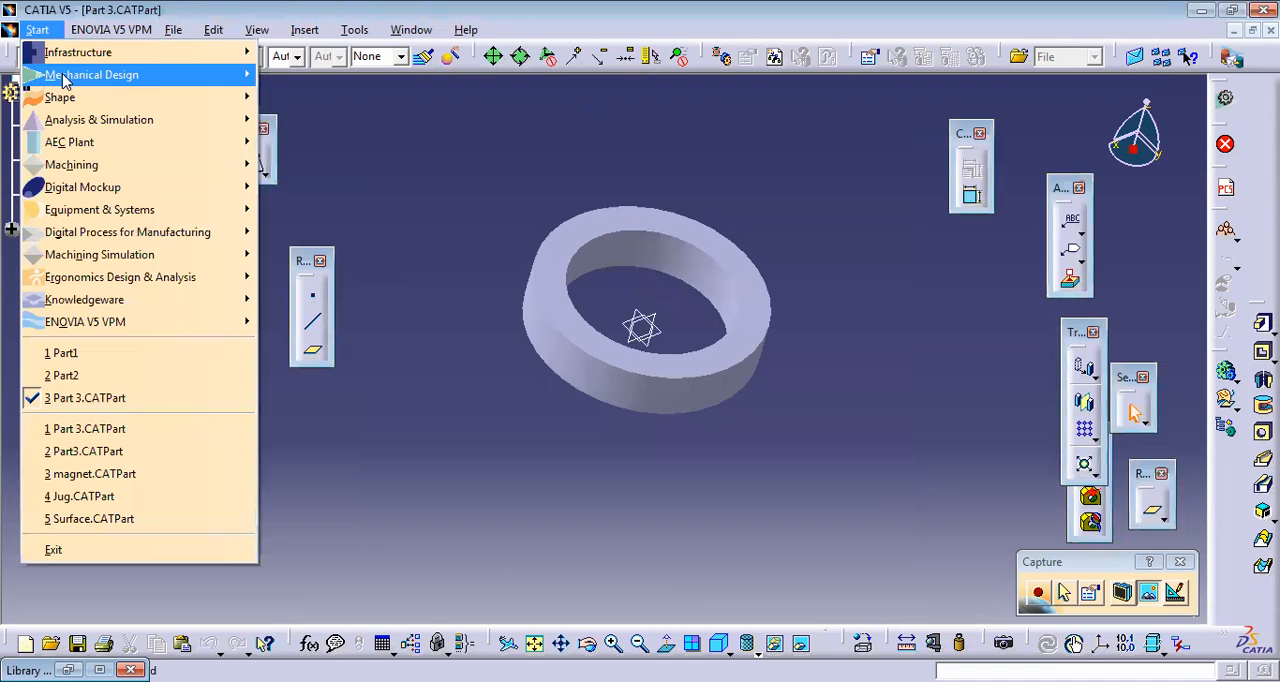
{"action": "mouse_move", "coordinate": [65, 78]}
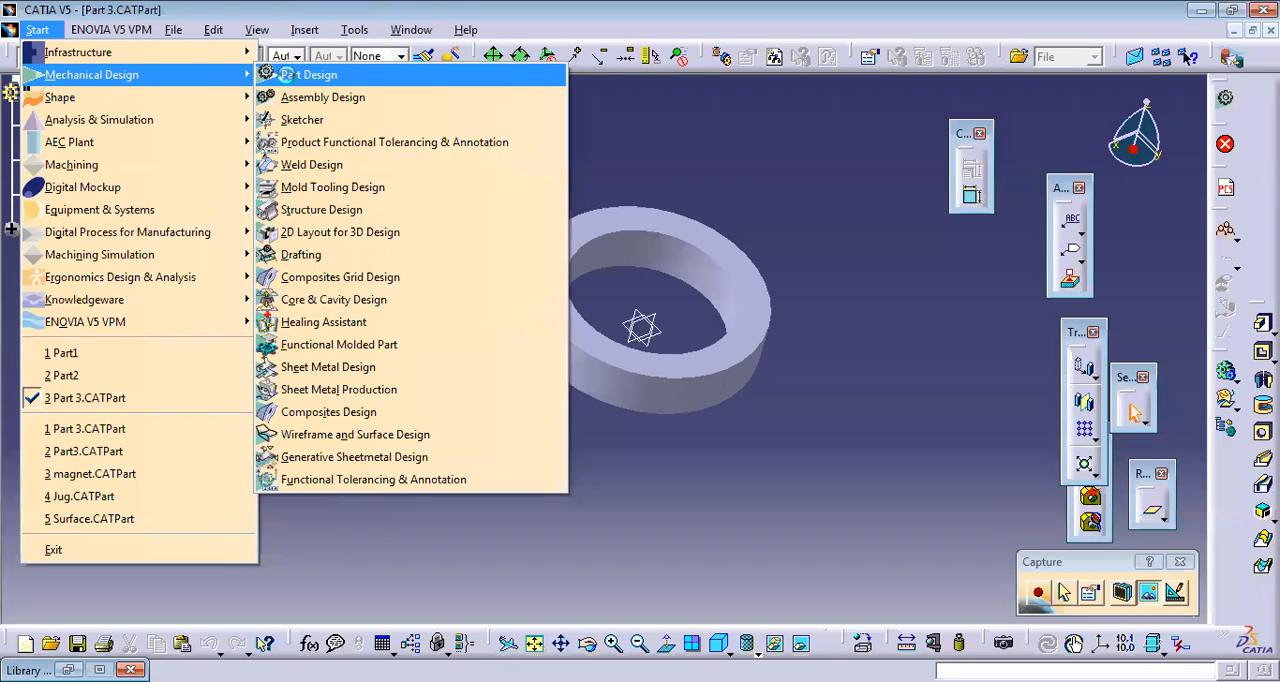
{"action": "left_click", "coordinate": [309, 75]}
{"action": "left_click", "coordinate": [1075, 600]}
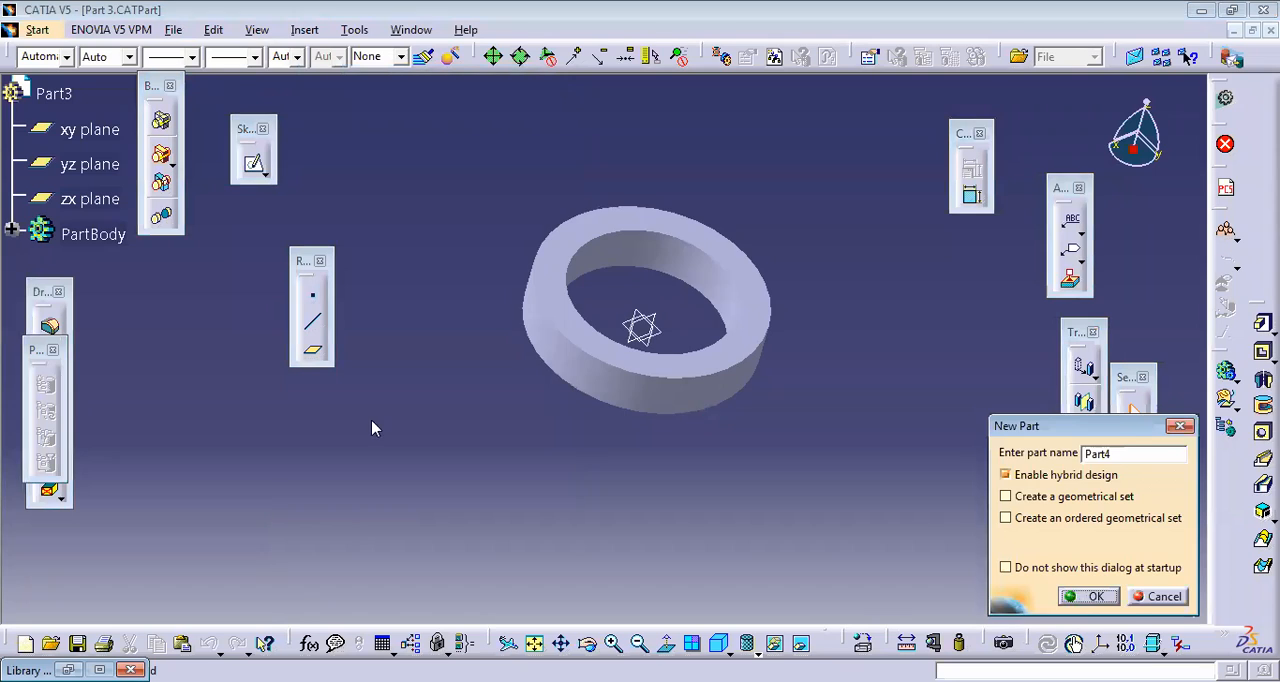
Step: Dismiss the Pad definition that has no profile and start a sketch on the xy plane
{"action": "left_click", "coordinate": [627, 352]}
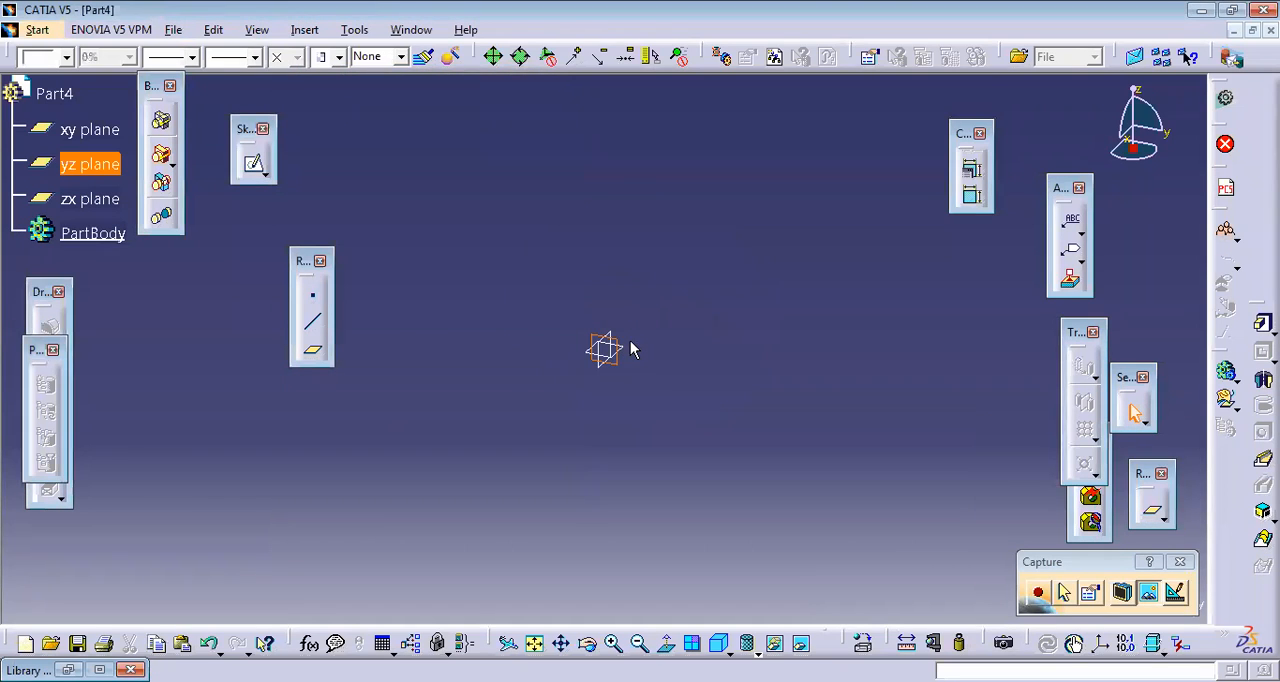
{"action": "left_click", "coordinate": [634, 353]}
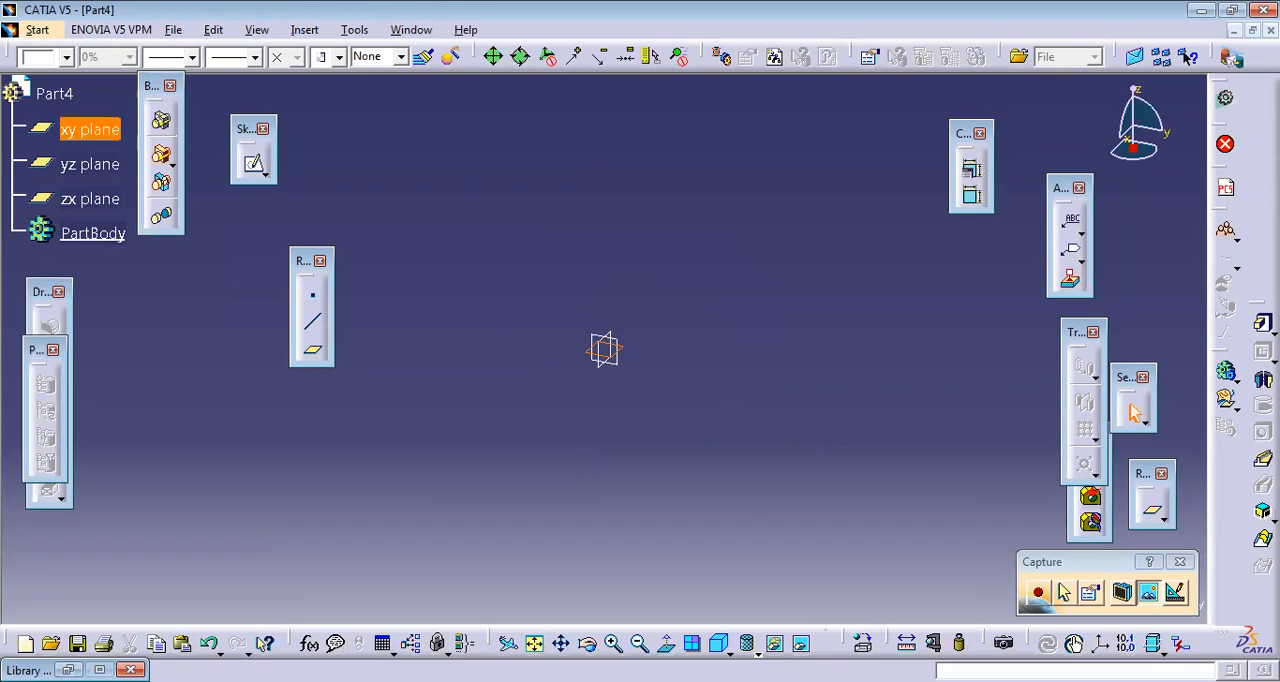
{"action": "left_click", "coordinate": [1263, 325]}
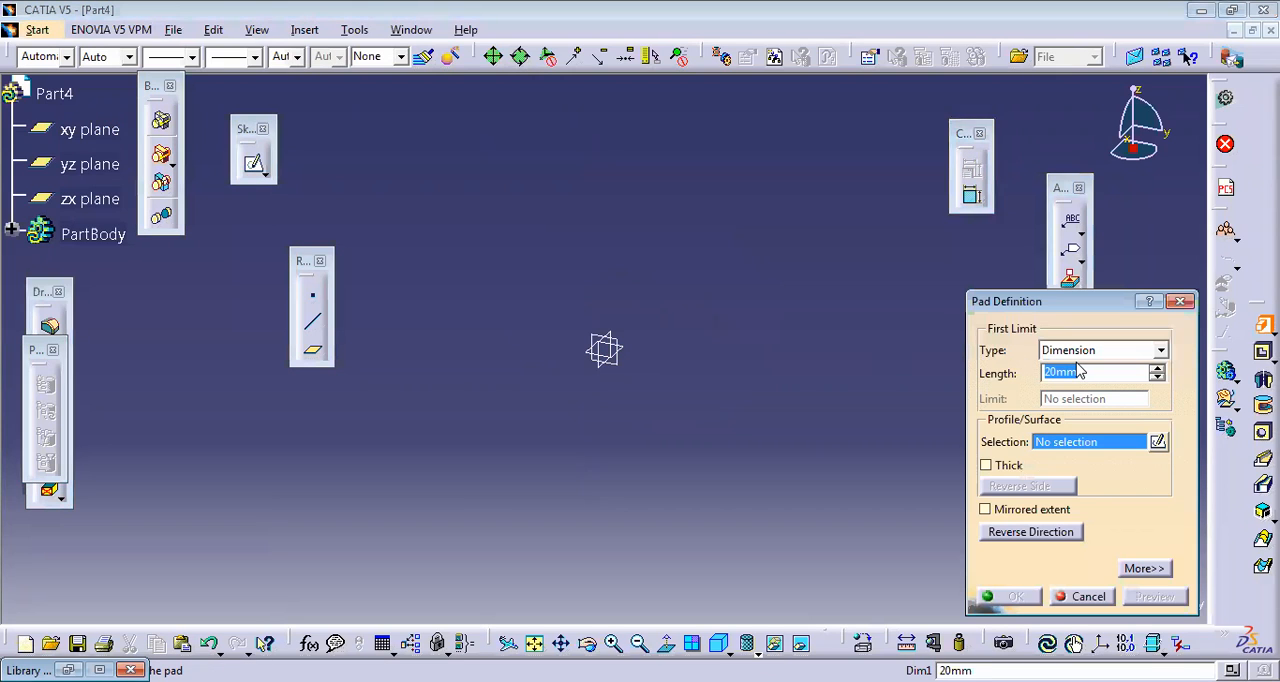
{"action": "left_click", "coordinate": [1181, 302]}
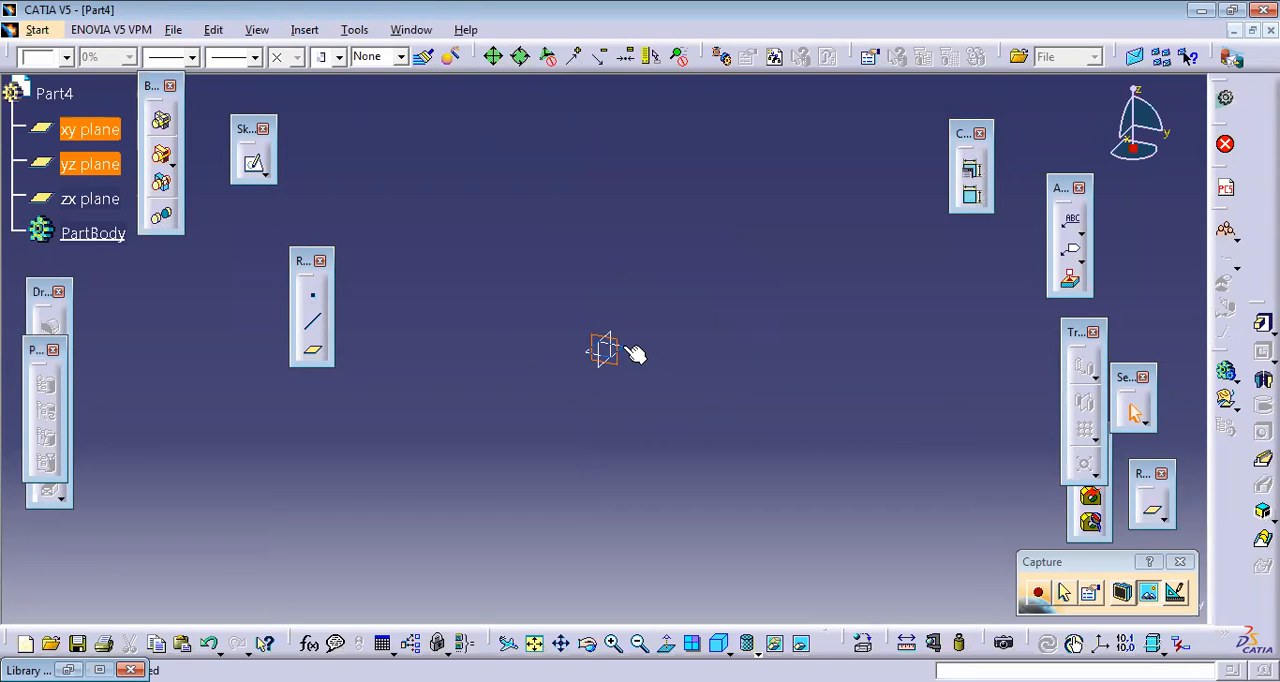
{"action": "left_click", "coordinate": [254, 163]}
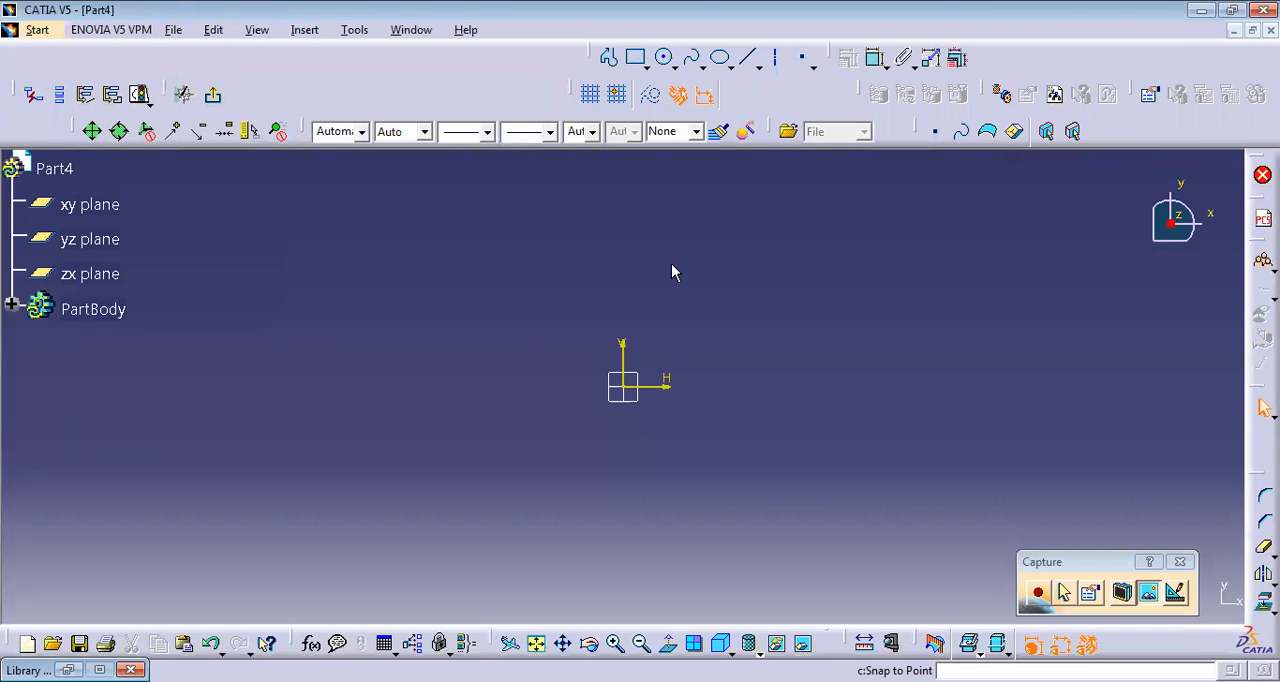
{"action": "left_click", "coordinate": [664, 57]}
{"action": "left_click", "coordinate": [631, 389]}
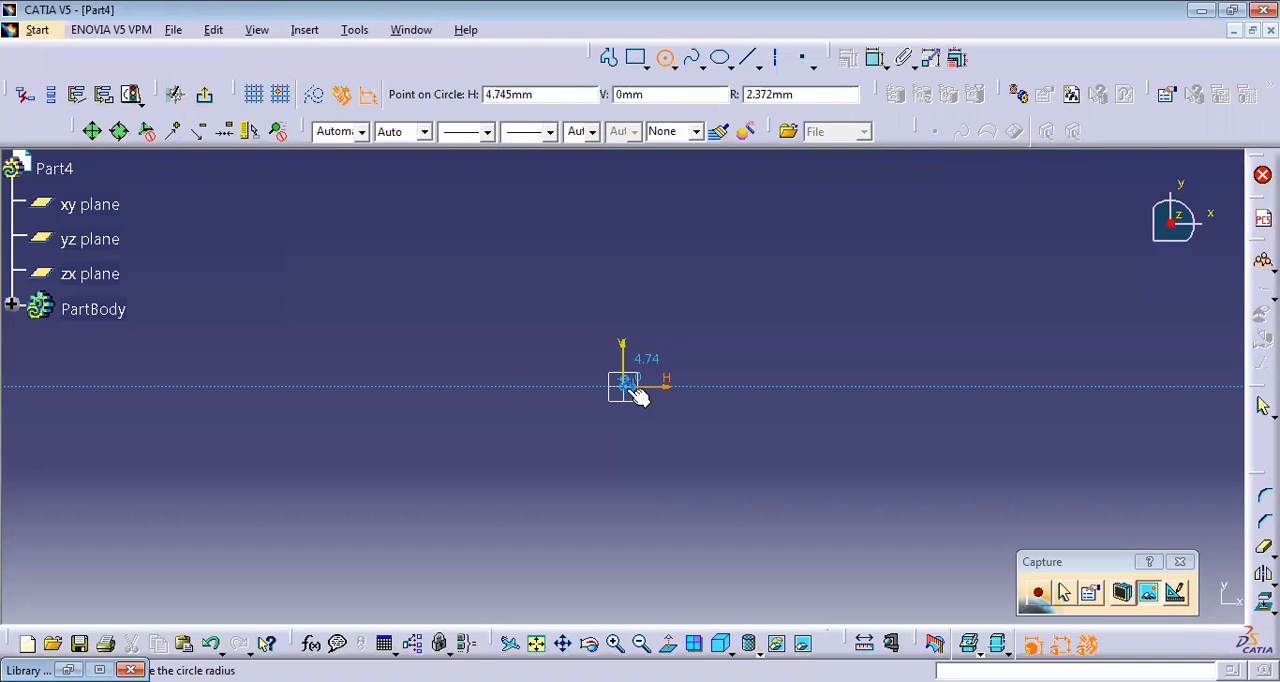
{"action": "left_click", "coordinate": [676, 430]}
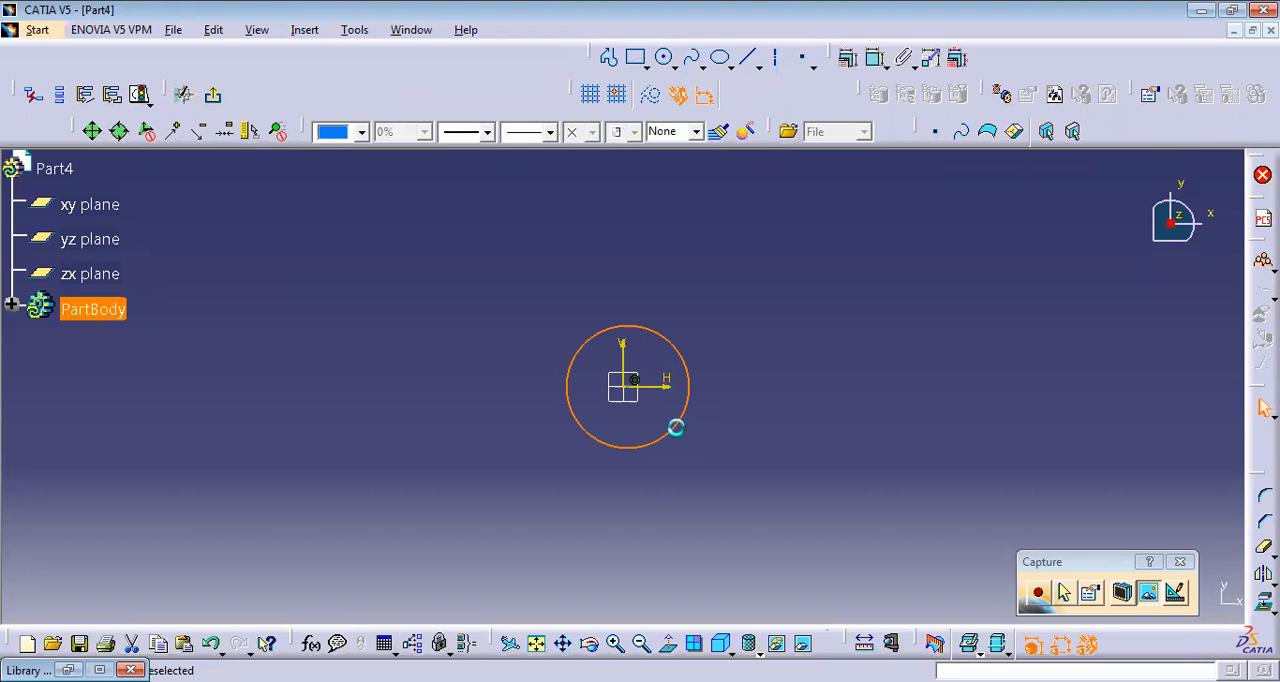
{"action": "key", "text": "ctrl+z"}
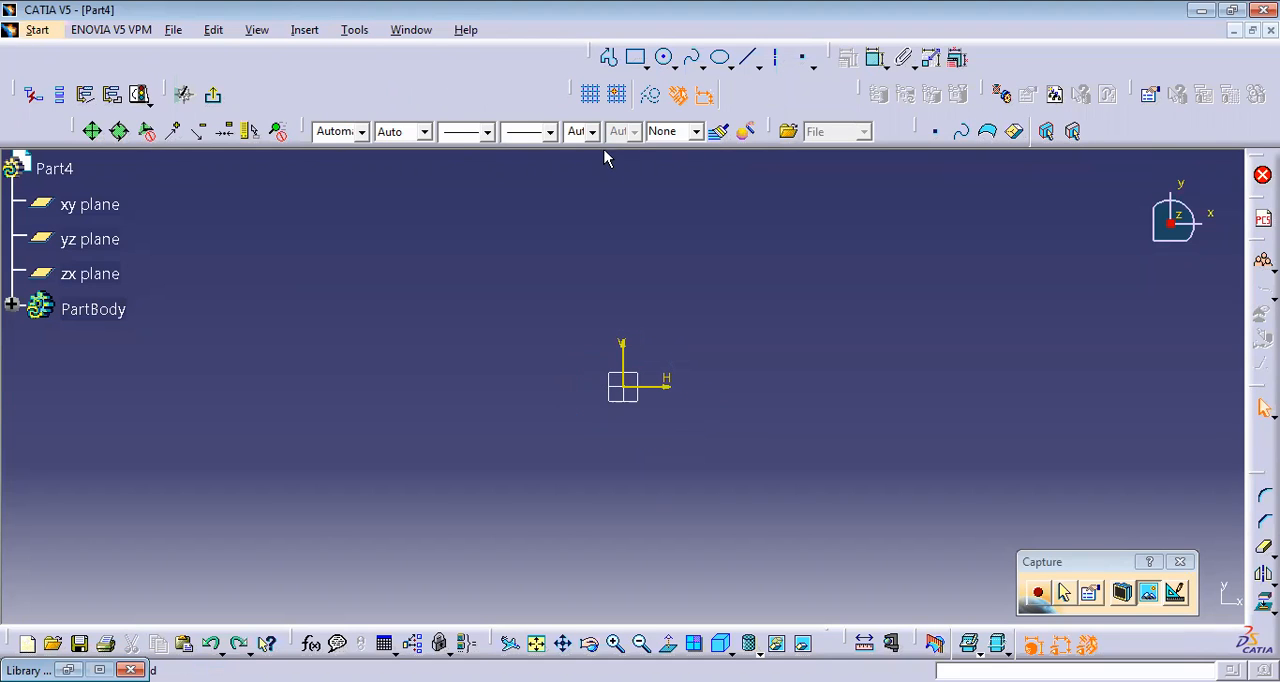
Step: Sketch a circle of radius 35 mm centred on the origin and exit the sketch
{"action": "left_click", "coordinate": [688, 58]}
{"action": "left_click", "coordinate": [664, 57]}
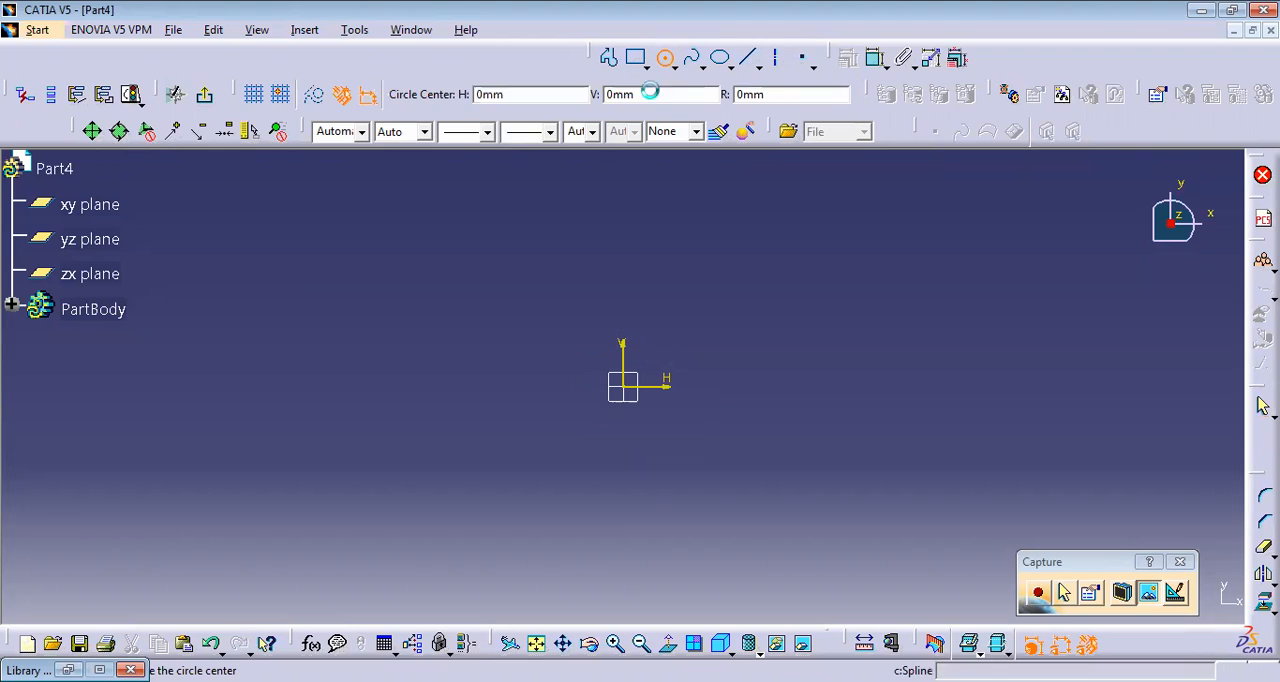
{"action": "left_click", "coordinate": [633, 390]}
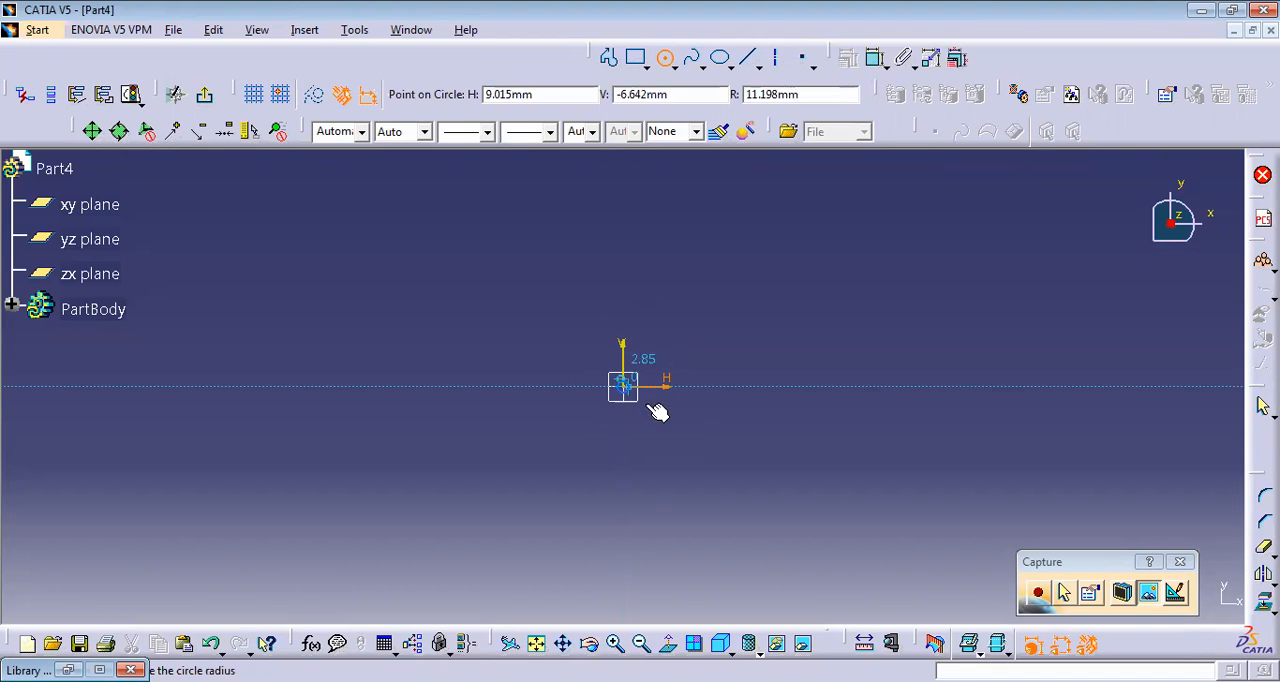
{"action": "key", "text": "Tab"}
{"action": "key", "text": "Tab"}
{"action": "key", "text": "Tab"}
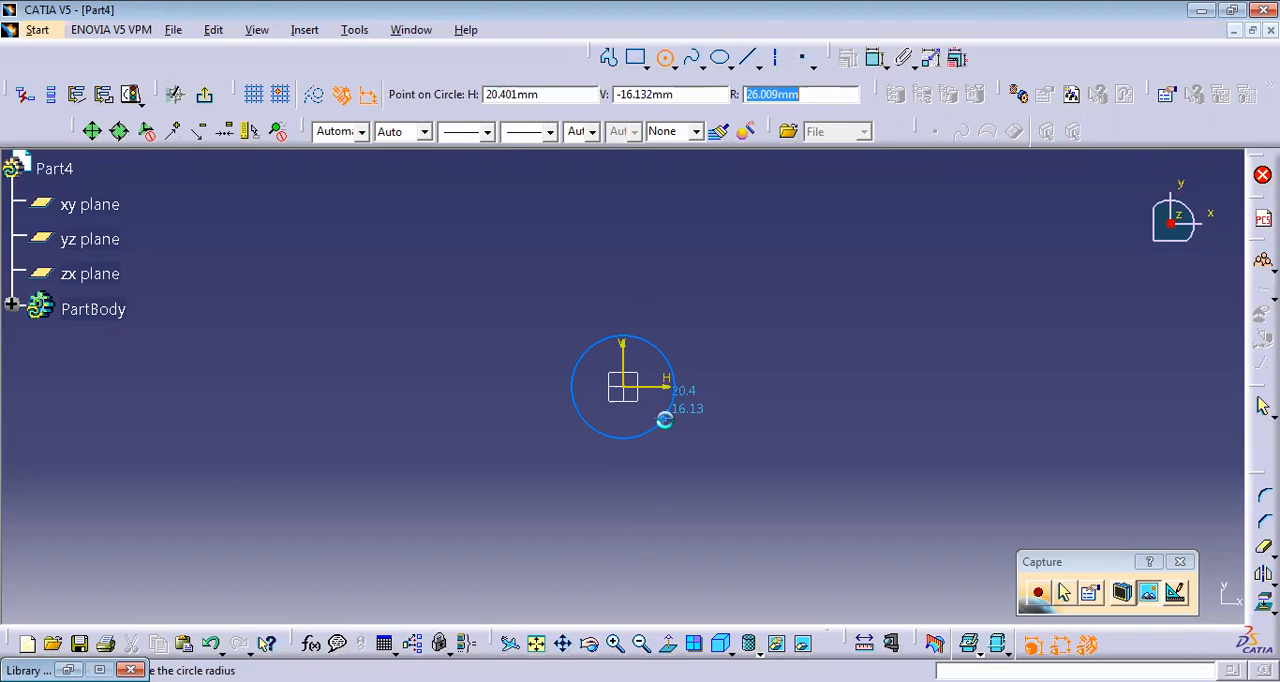
{"action": "type", "text": "35"}
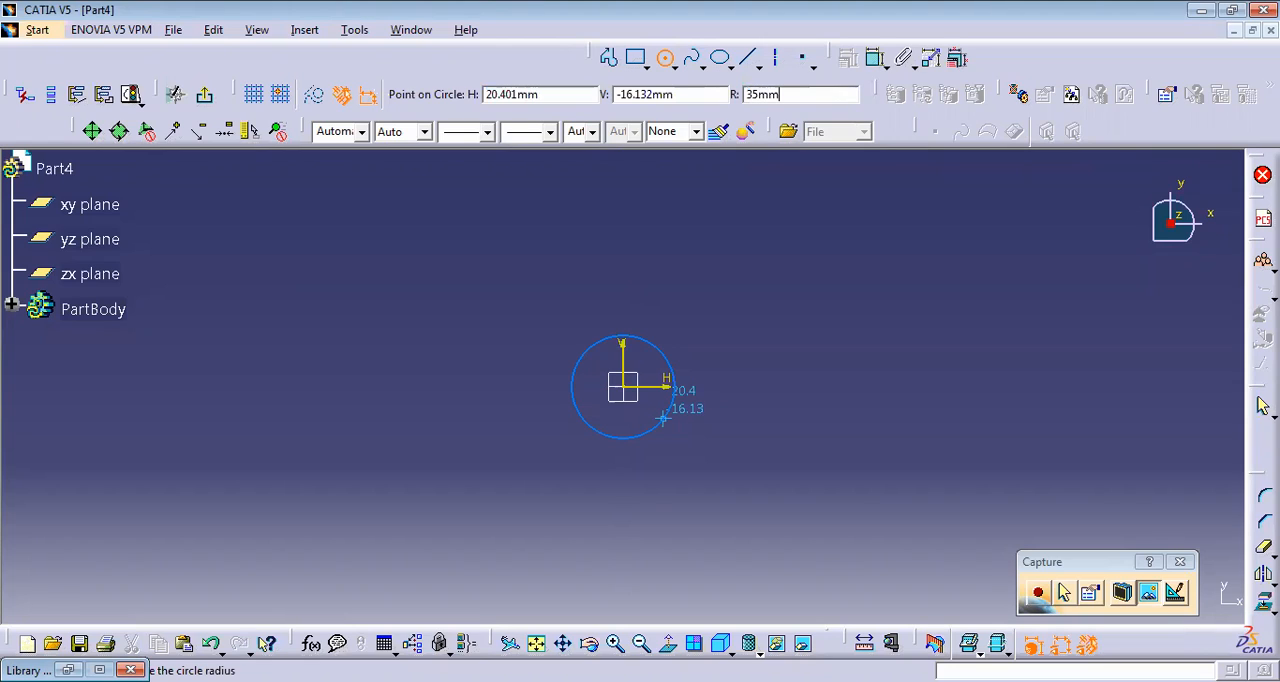
{"action": "key", "text": "Return"}
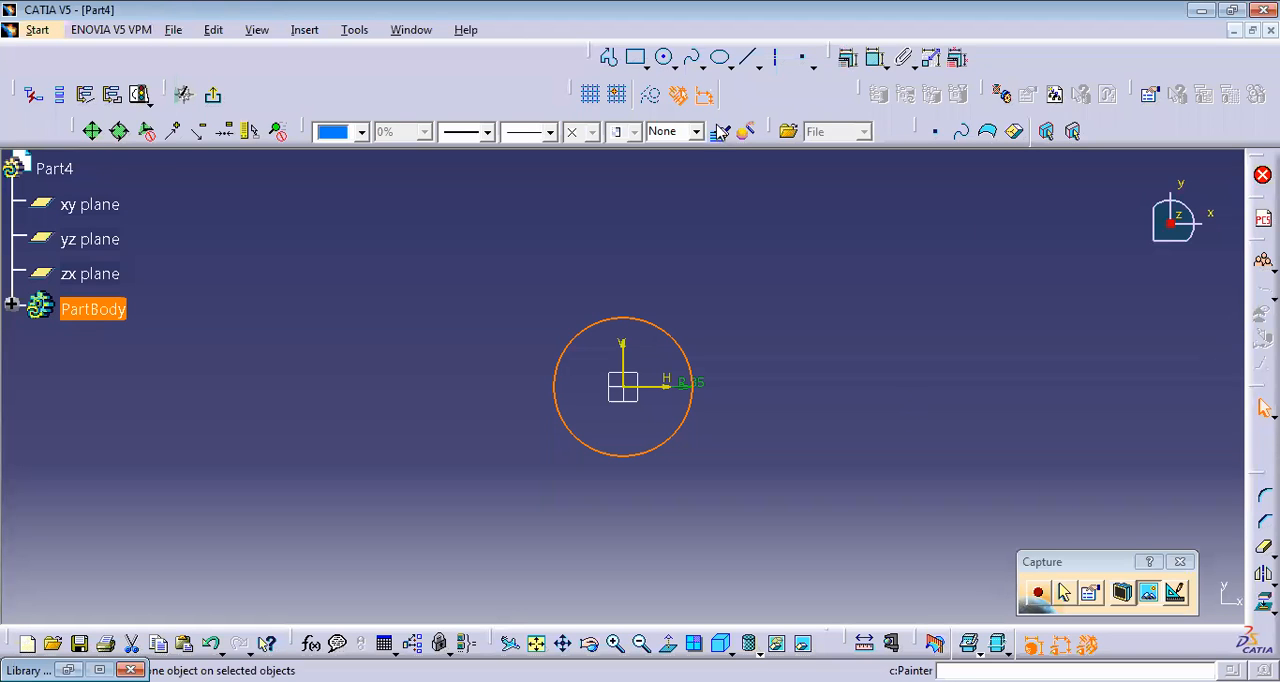
{"action": "left_click", "coordinate": [214, 98]}
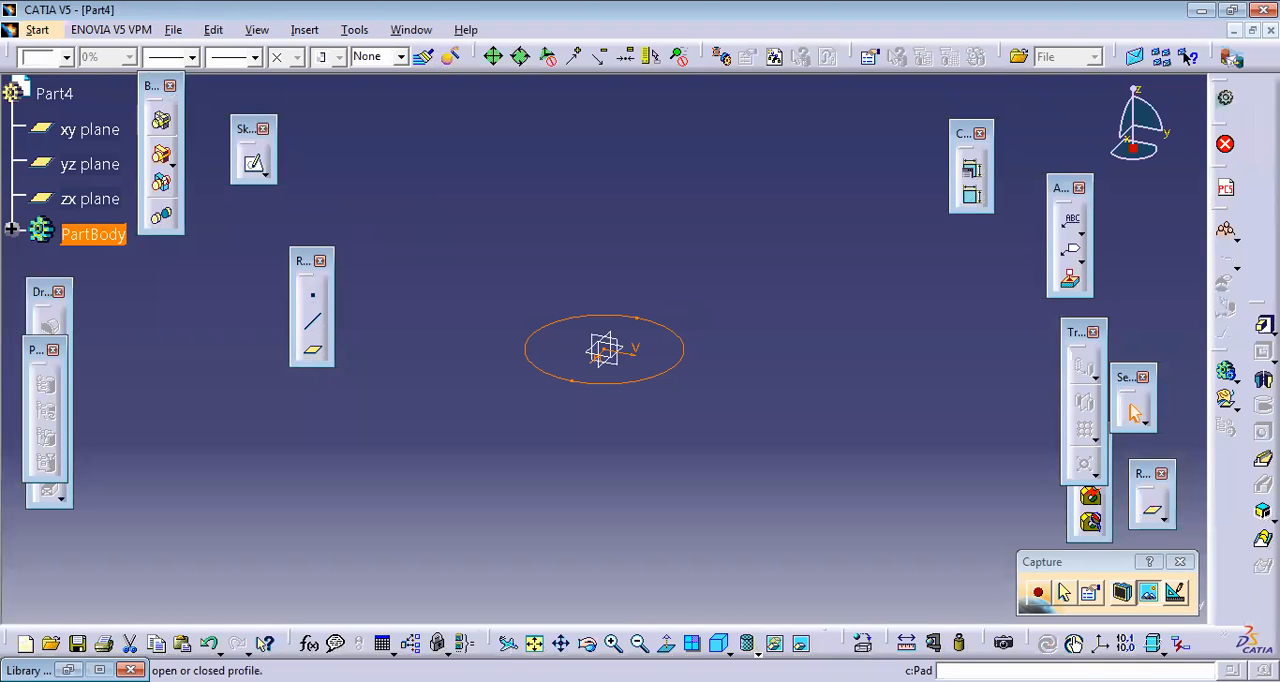
Step: Pad the circle sketch to a length of 100 mm to form a cylinder
{"action": "left_click", "coordinate": [1264, 325]}
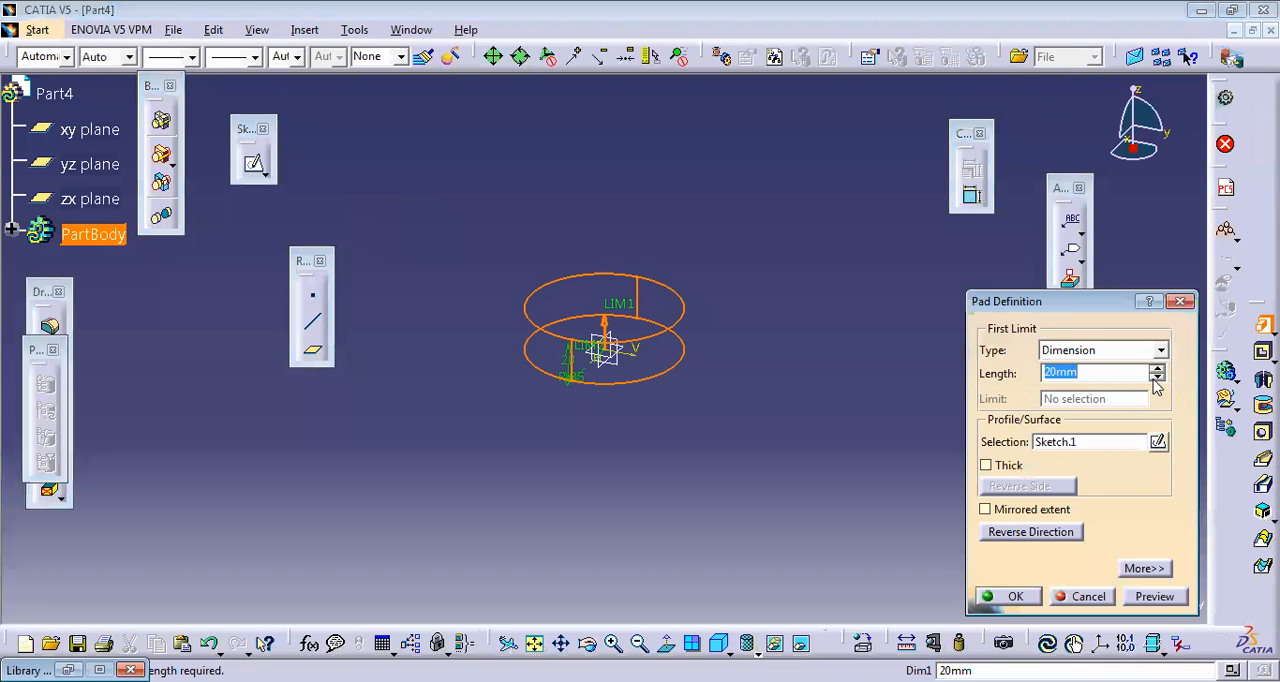
{"action": "type", "text": "100"}
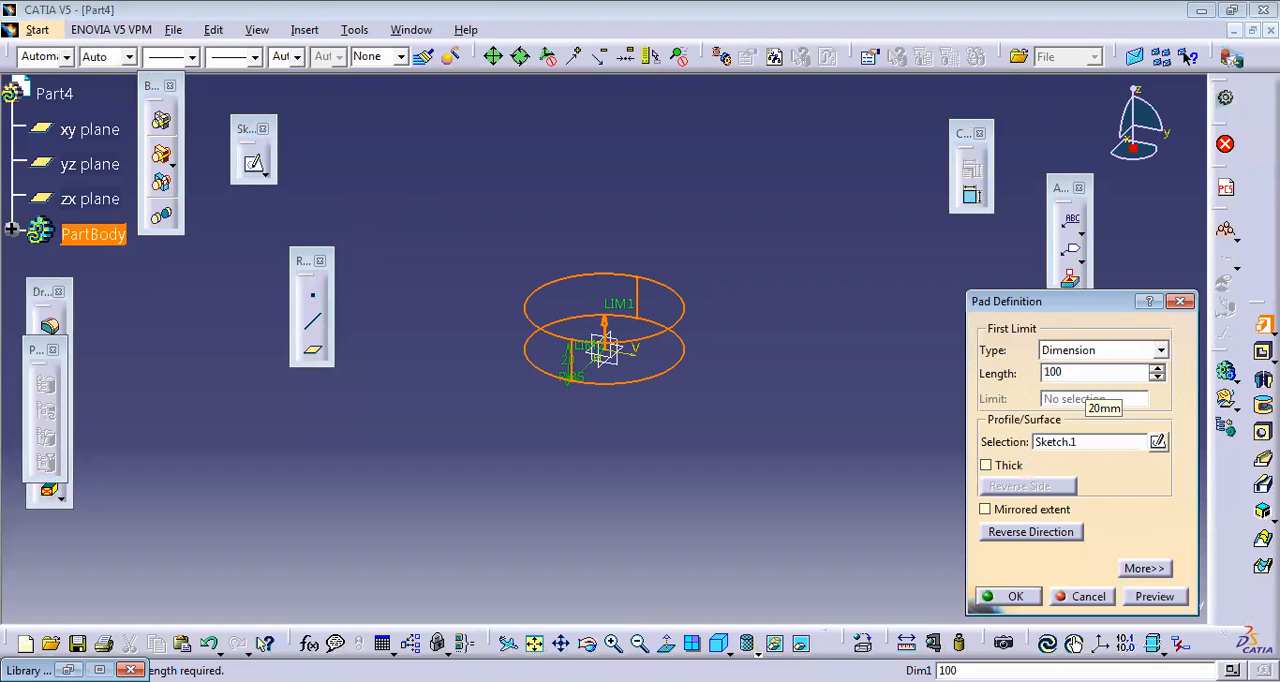
{"action": "key", "text": "Return"}
Step: Abandon the direct pad of the cylinder's top face and start a sketch on that face
{"action": "left_click", "coordinate": [605, 146]}
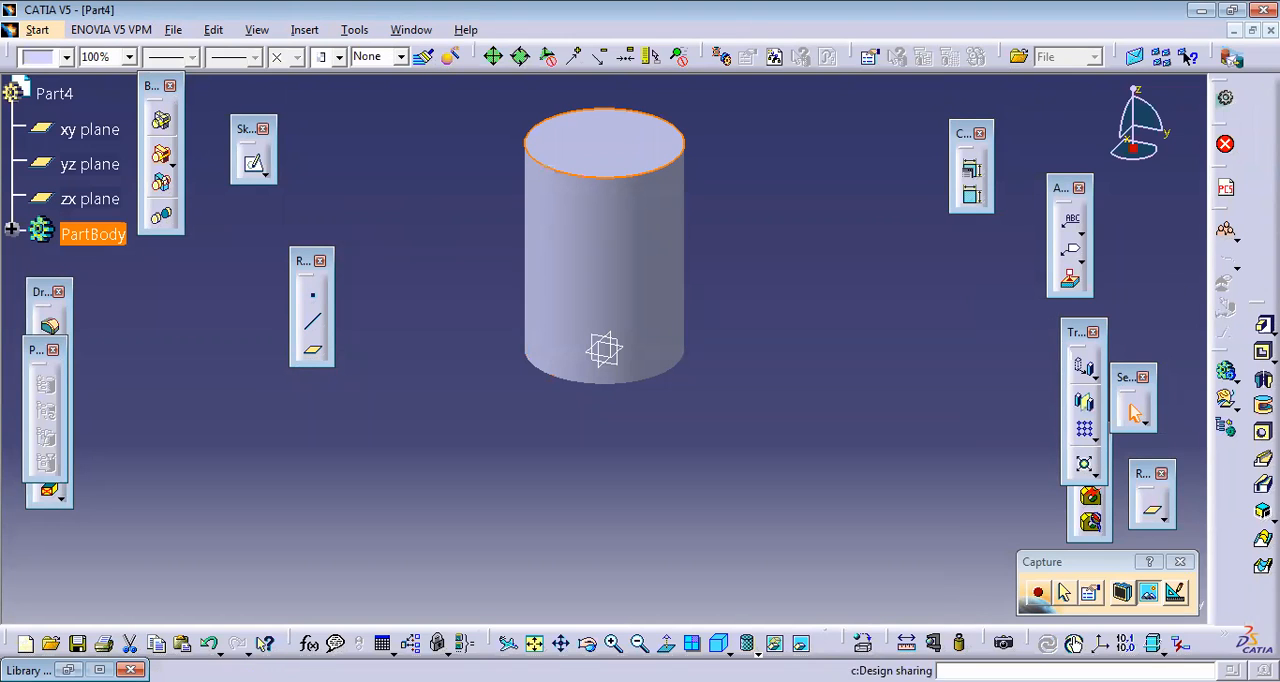
{"action": "left_click", "coordinate": [1260, 323]}
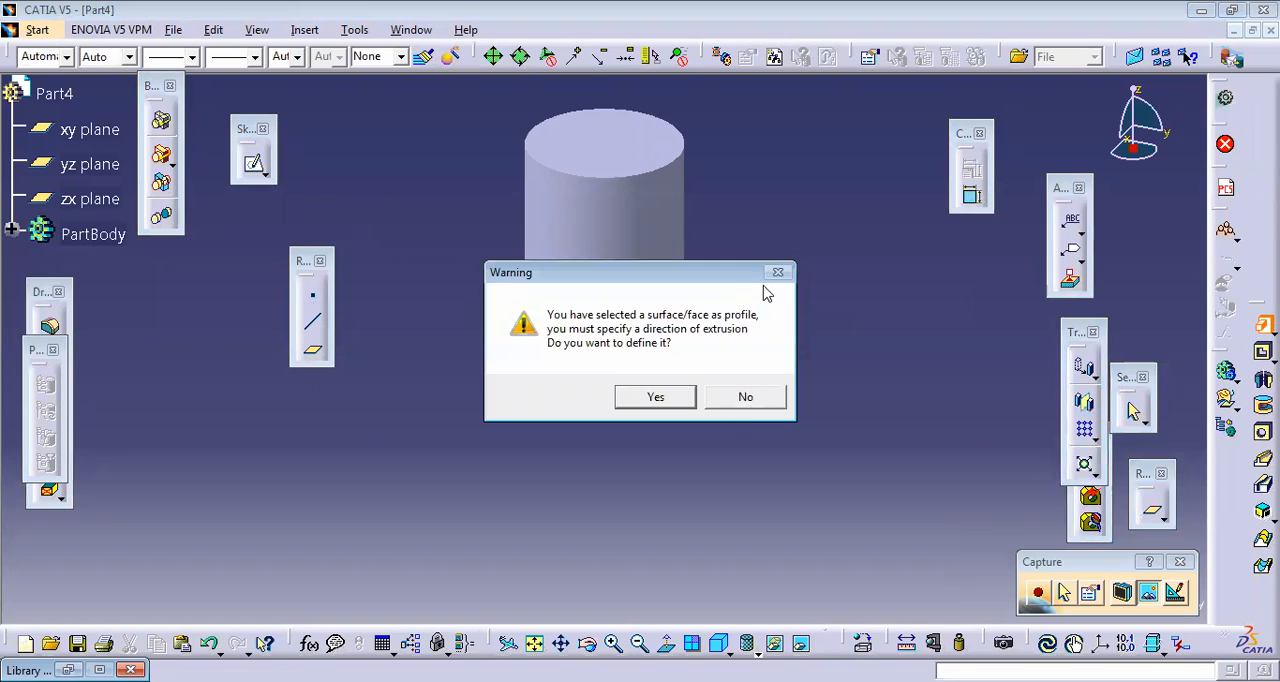
{"action": "left_click", "coordinate": [745, 400]}
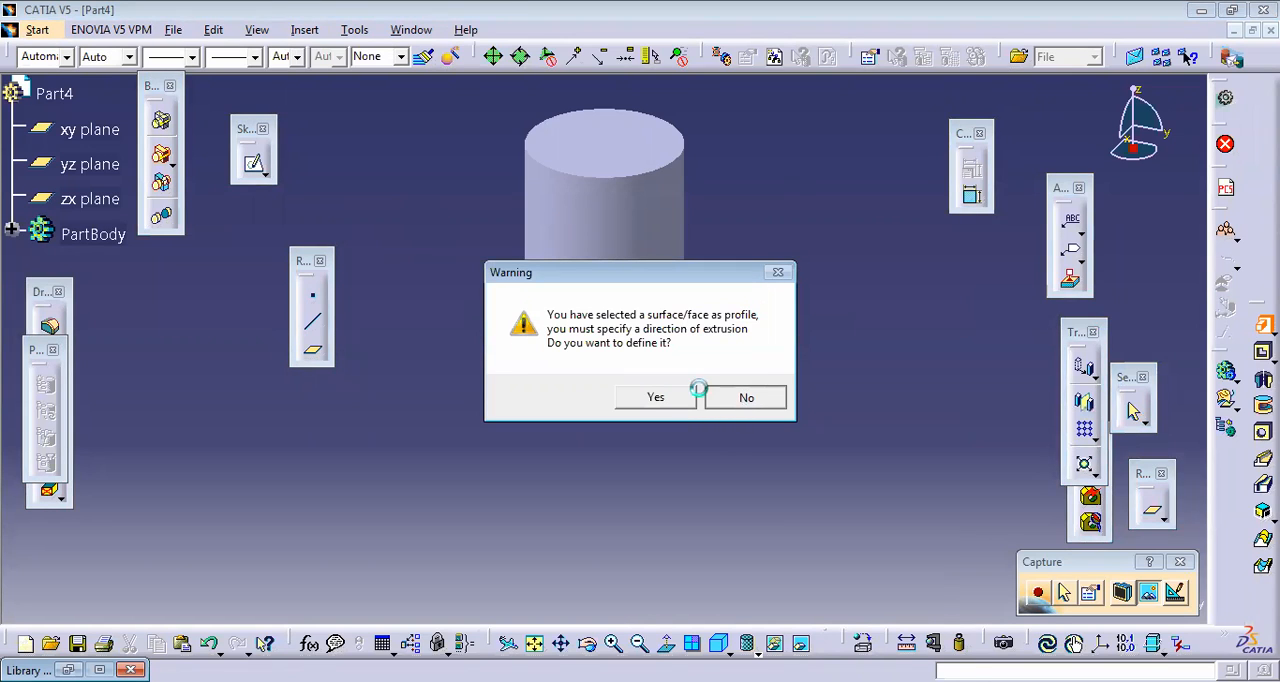
{"action": "left_click", "coordinate": [253, 163]}
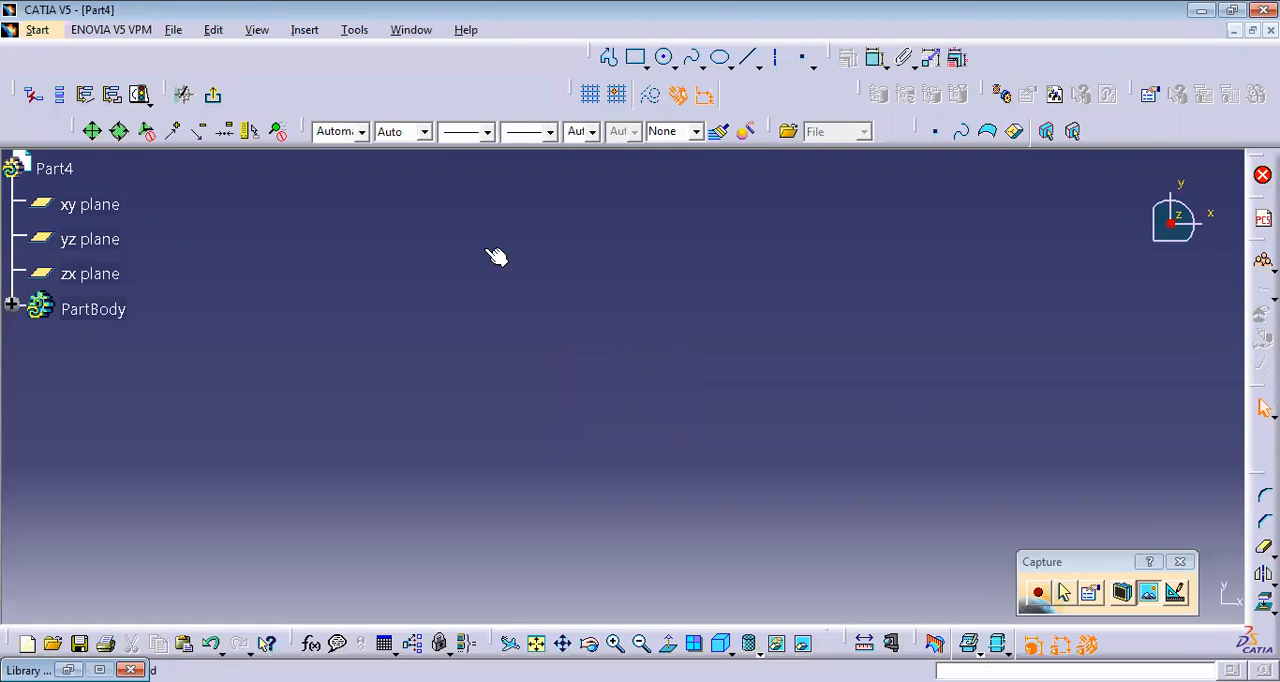
{"action": "left_click", "coordinate": [538, 644]}
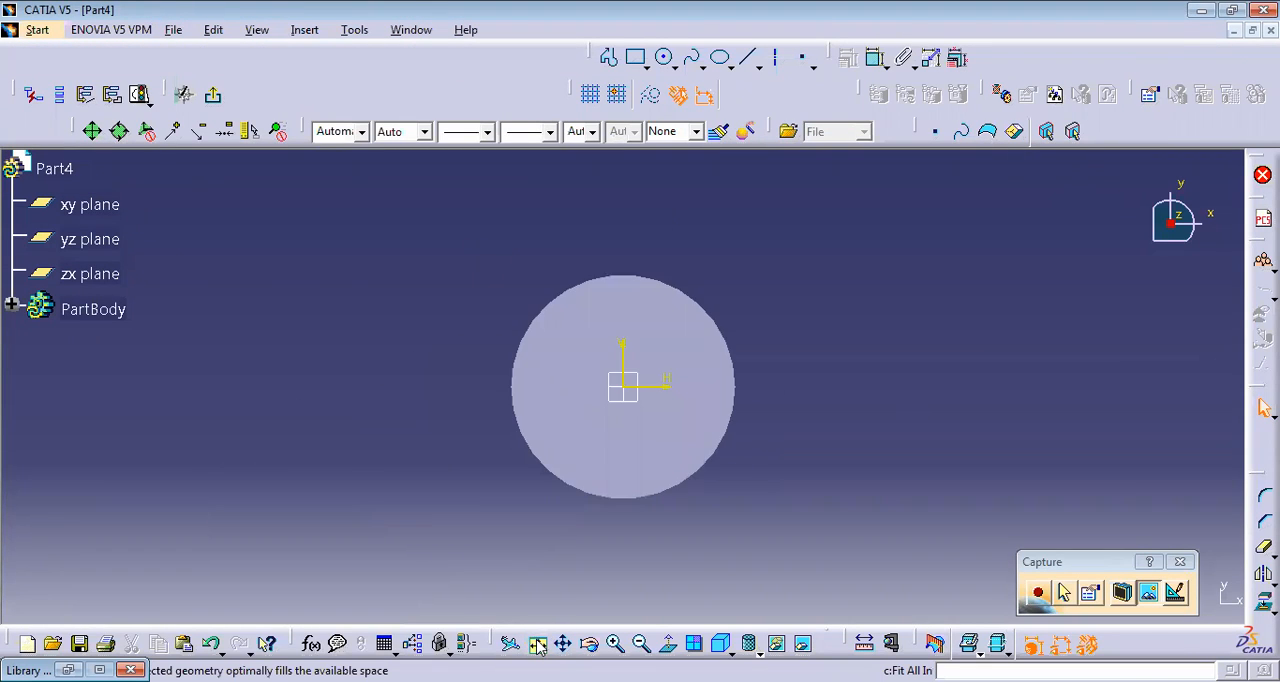
Step: Sketch a circle of radius 50 mm centred on the origin and exit the sketch
{"action": "left_click", "coordinate": [665, 58]}
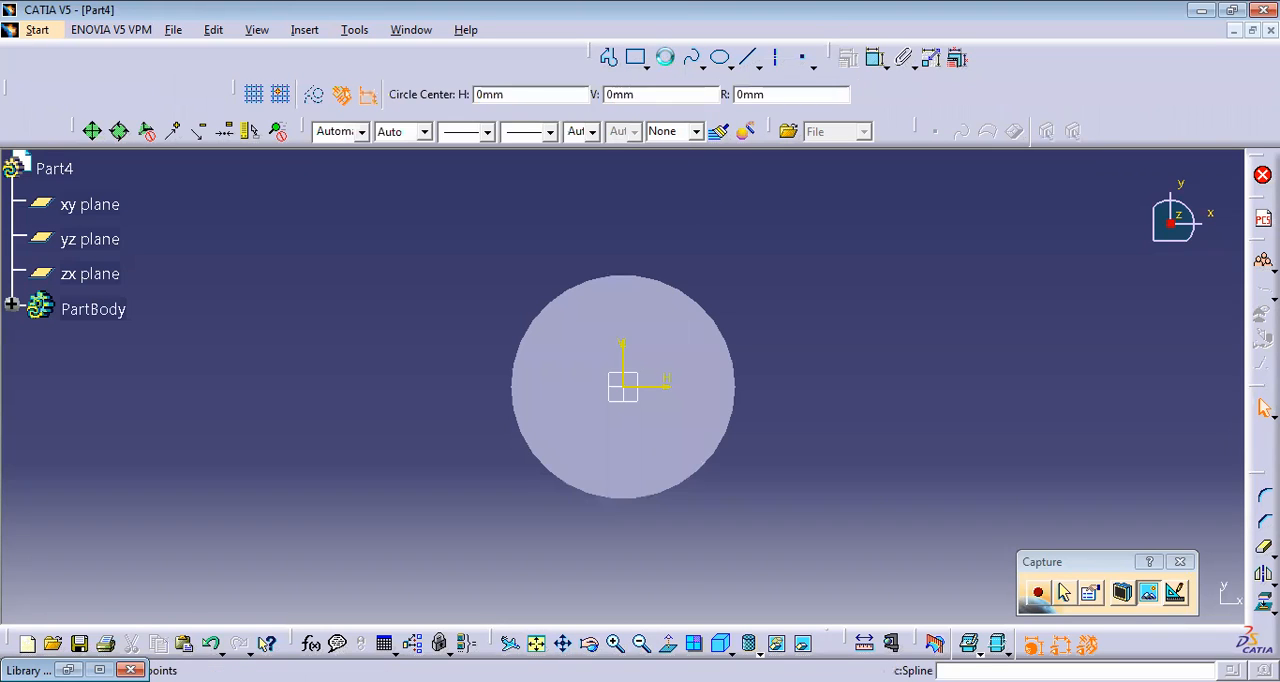
{"action": "left_click", "coordinate": [629, 389]}
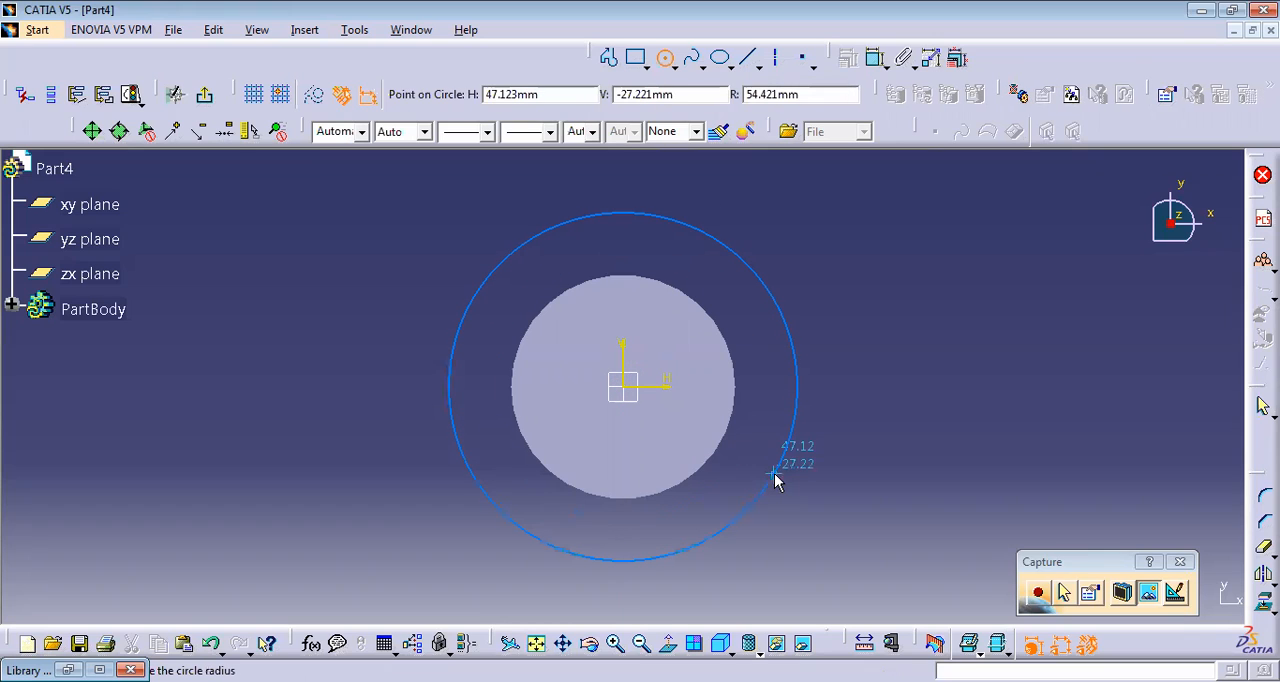
{"action": "key", "text": "Tab"}
{"action": "key", "text": "Tab"}
{"action": "key", "text": "Tab"}
{"action": "type", "text": "50"}
{"action": "key", "text": "Return"}
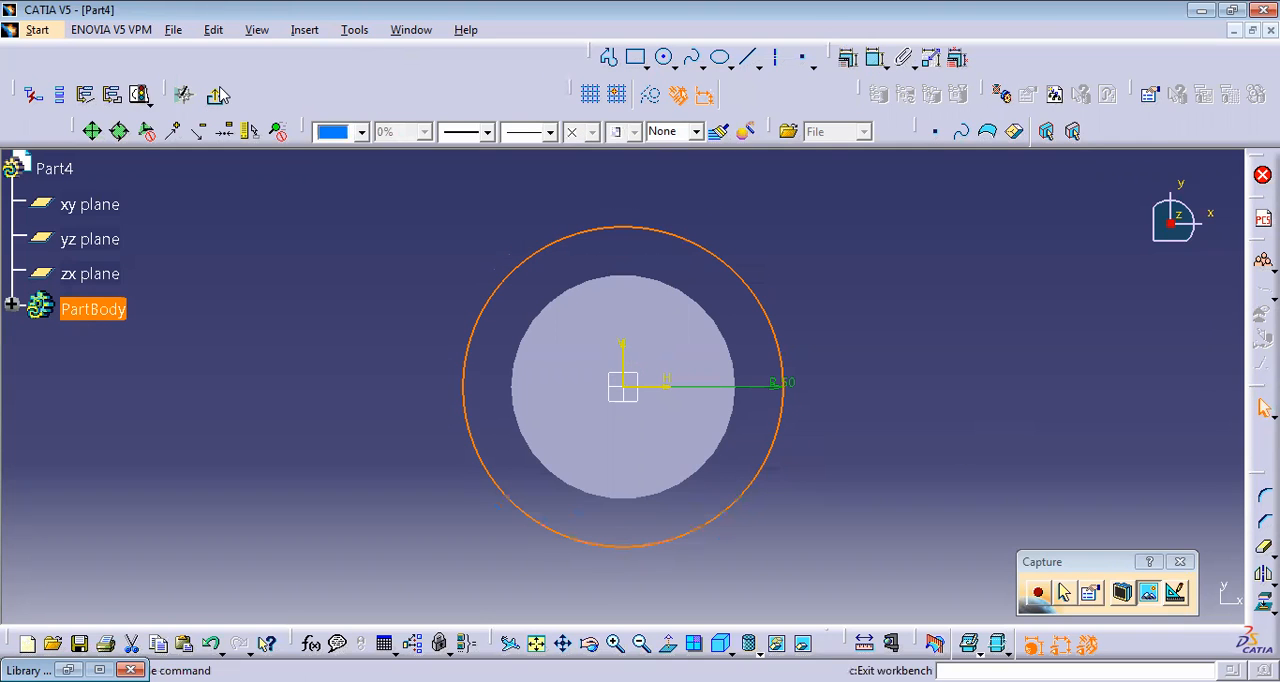
{"action": "left_click", "coordinate": [219, 95]}
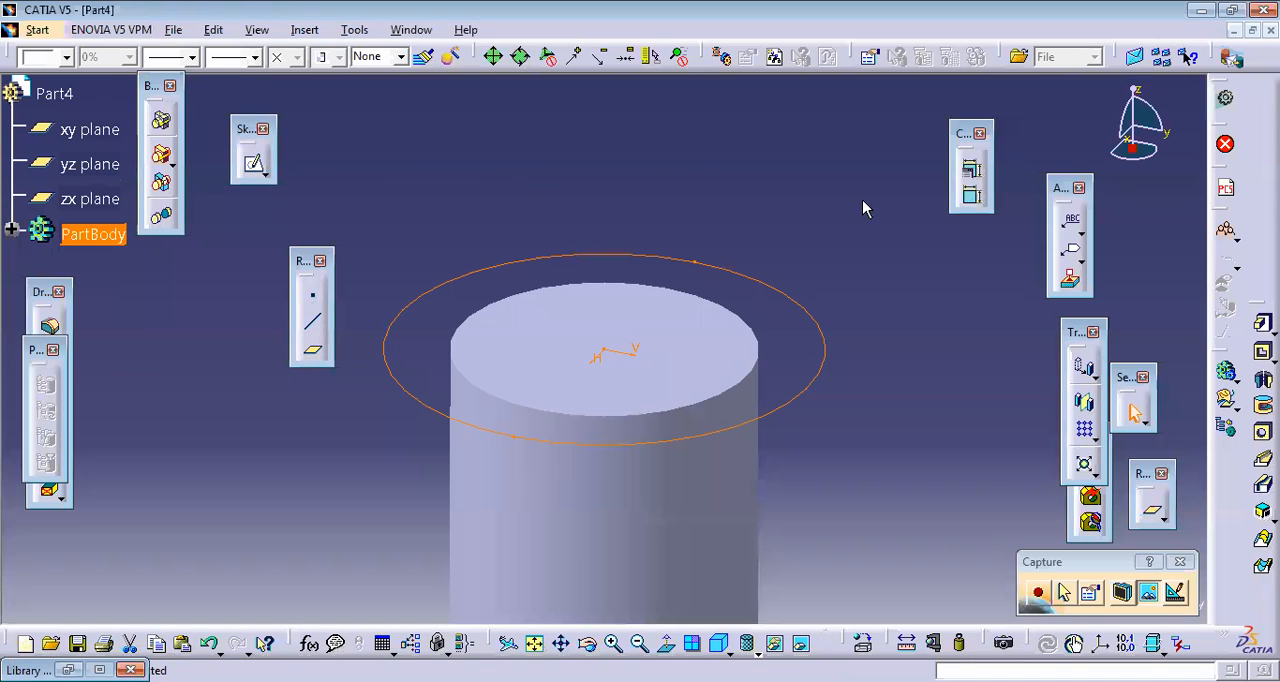
Step: Pad the 50 mm radius circle to a length of 20 mm to form a head on the cylinder
{"action": "left_click", "coordinate": [1262, 324]}
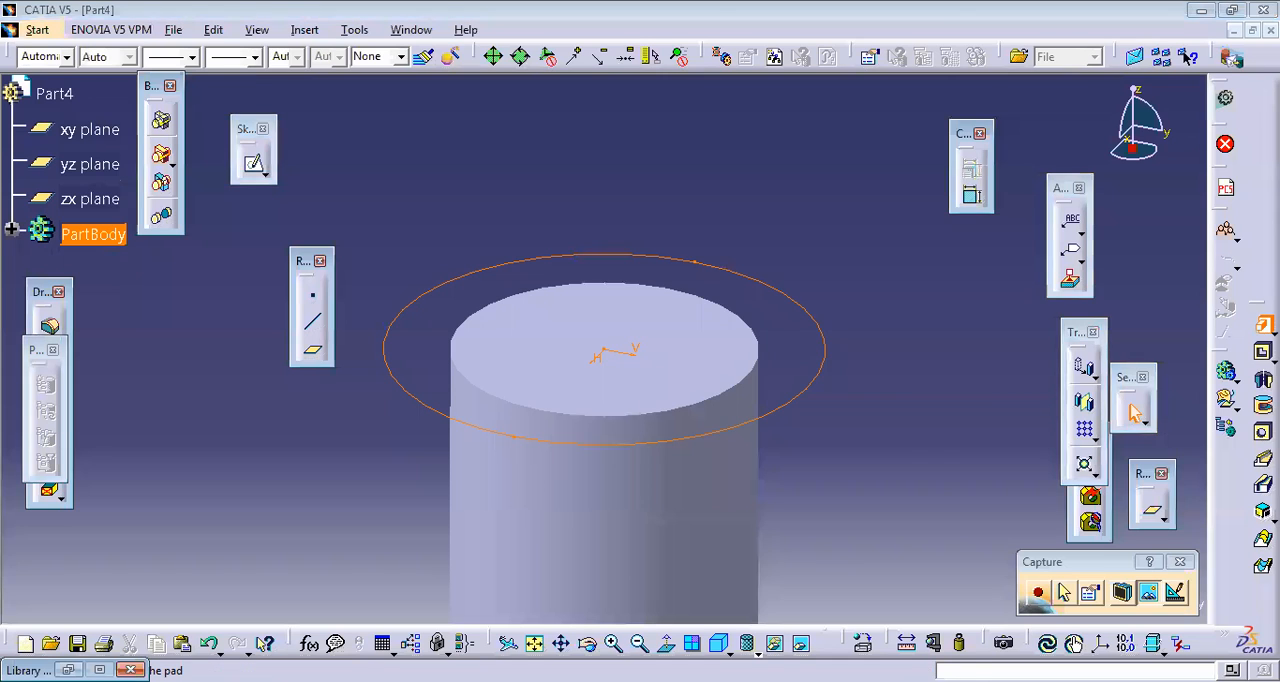
{"action": "type", "text": "20"}
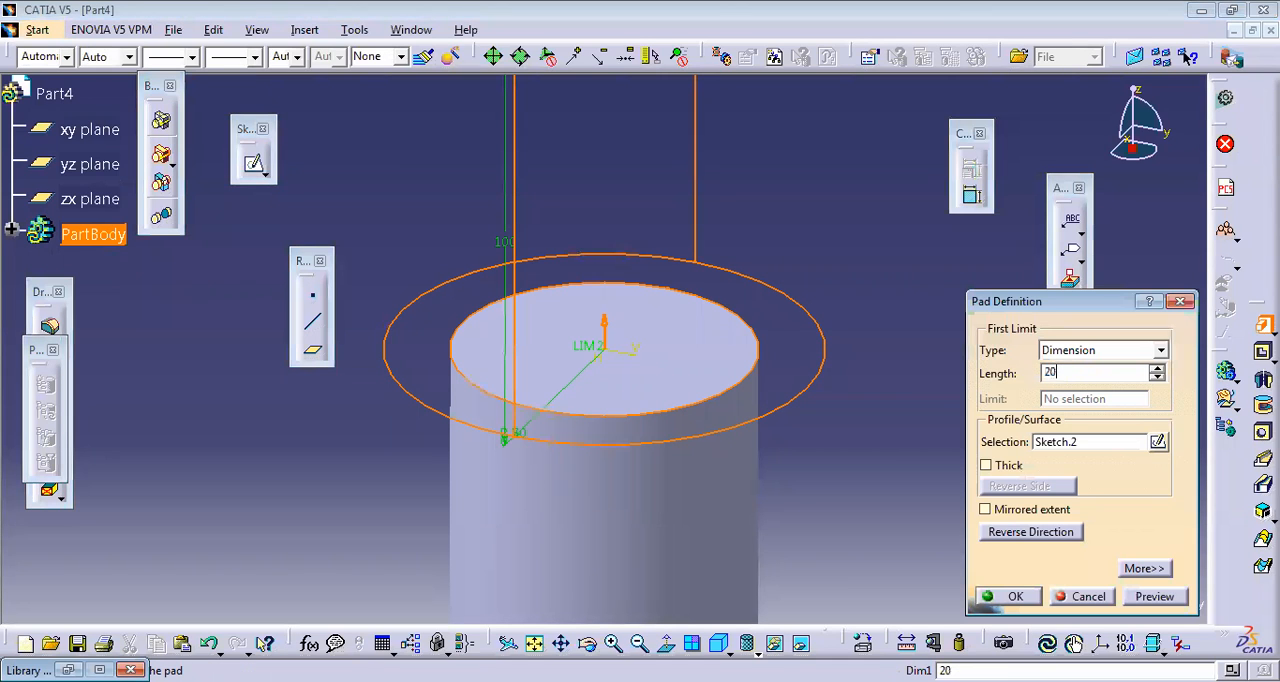
{"action": "key", "text": "Return"}
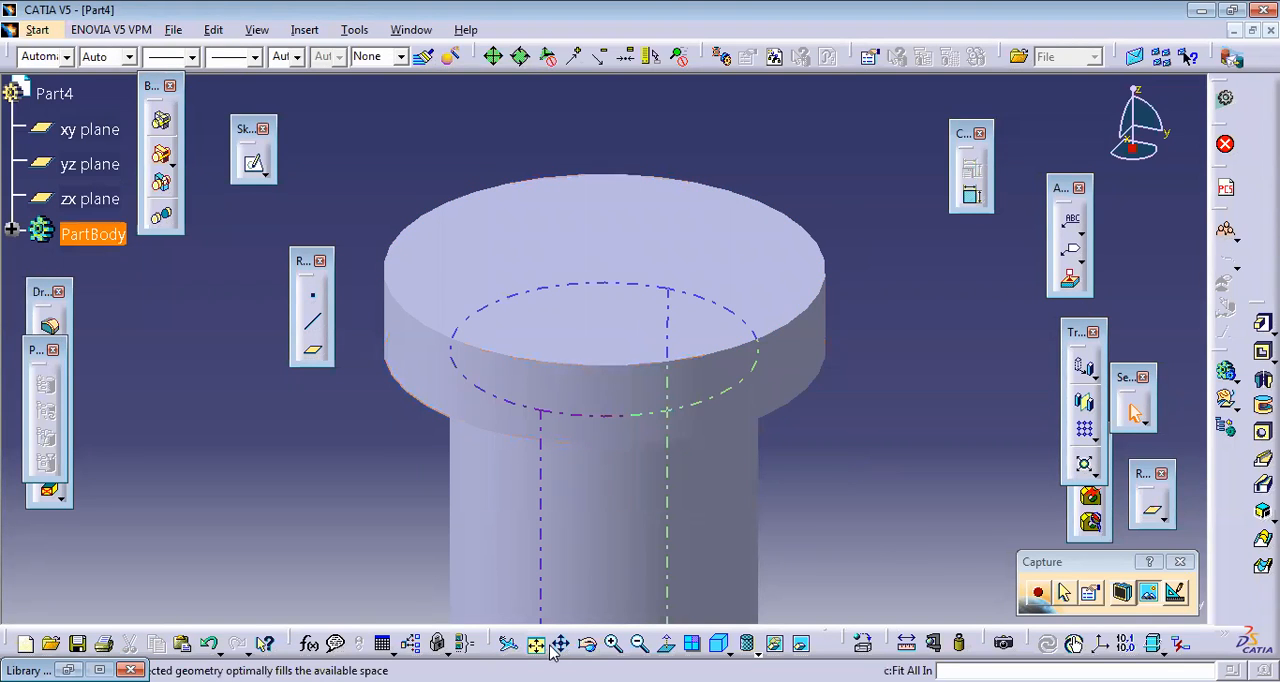
{"action": "left_click", "coordinate": [587, 645]}
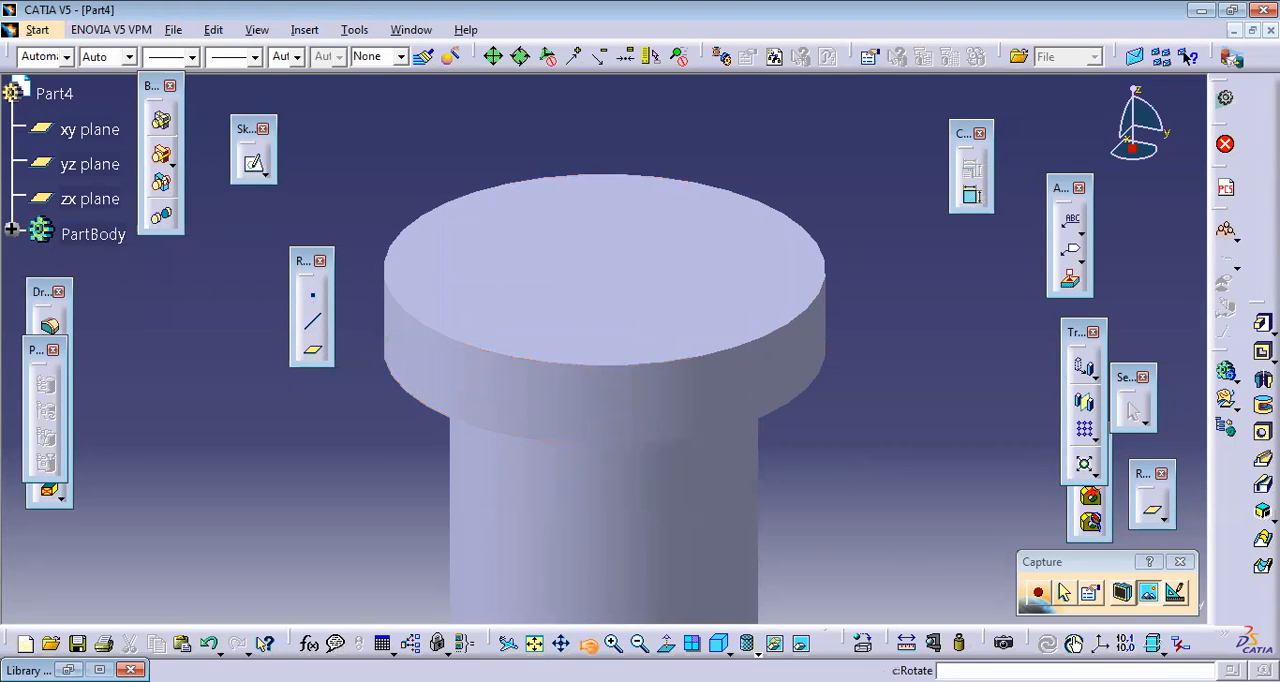
{"action": "left_click", "coordinate": [535, 645]}
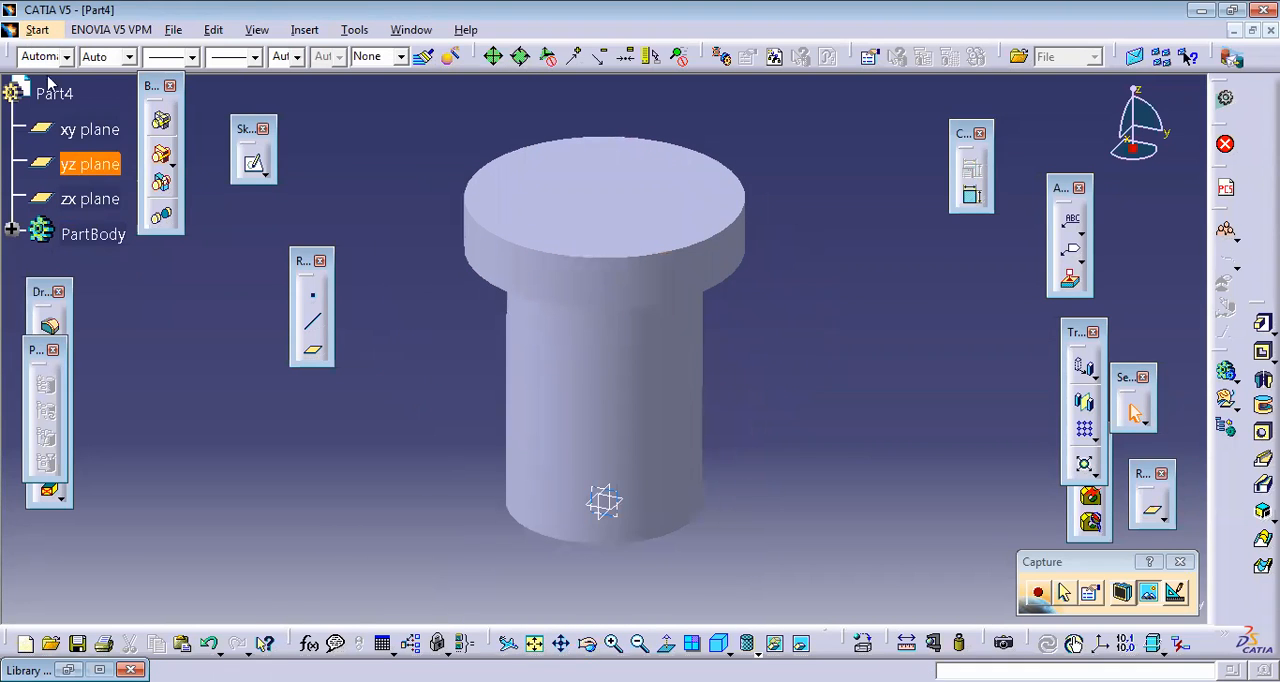
Step: Save the part as Part4.CATPart
{"action": "left_click", "coordinate": [37, 29]}
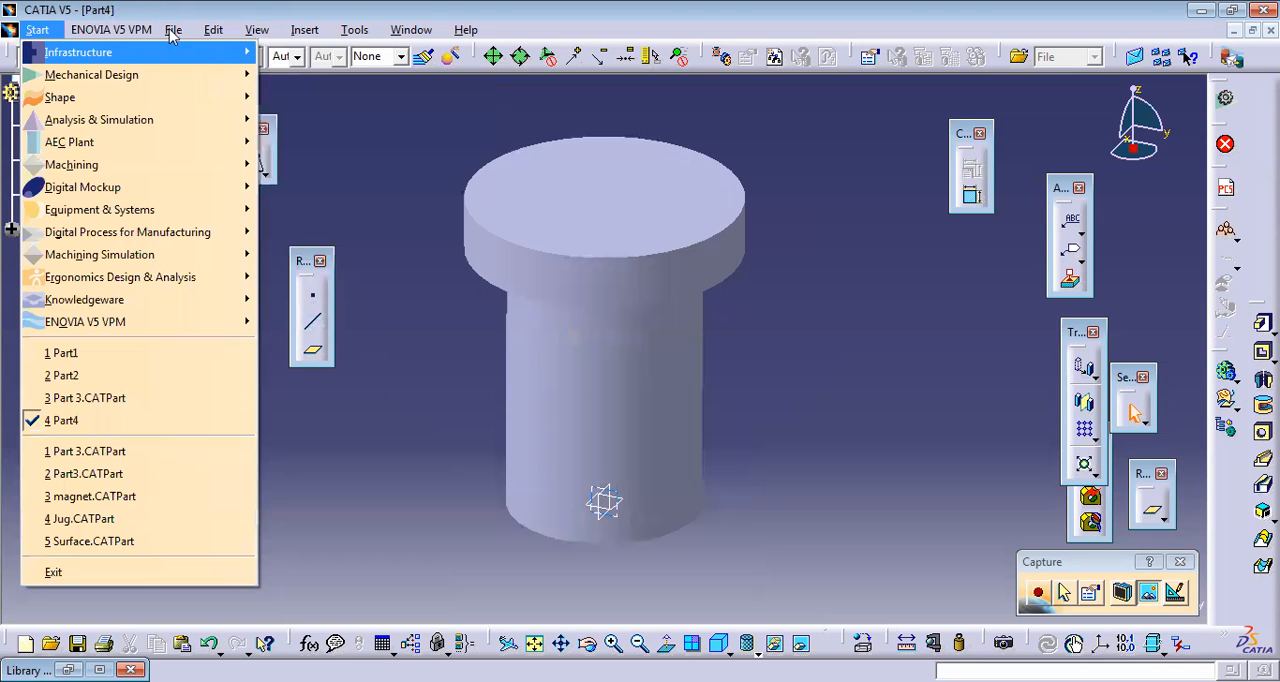
{"action": "mouse_move", "coordinate": [173, 29]}
{"action": "left_click", "coordinate": [205, 157]}
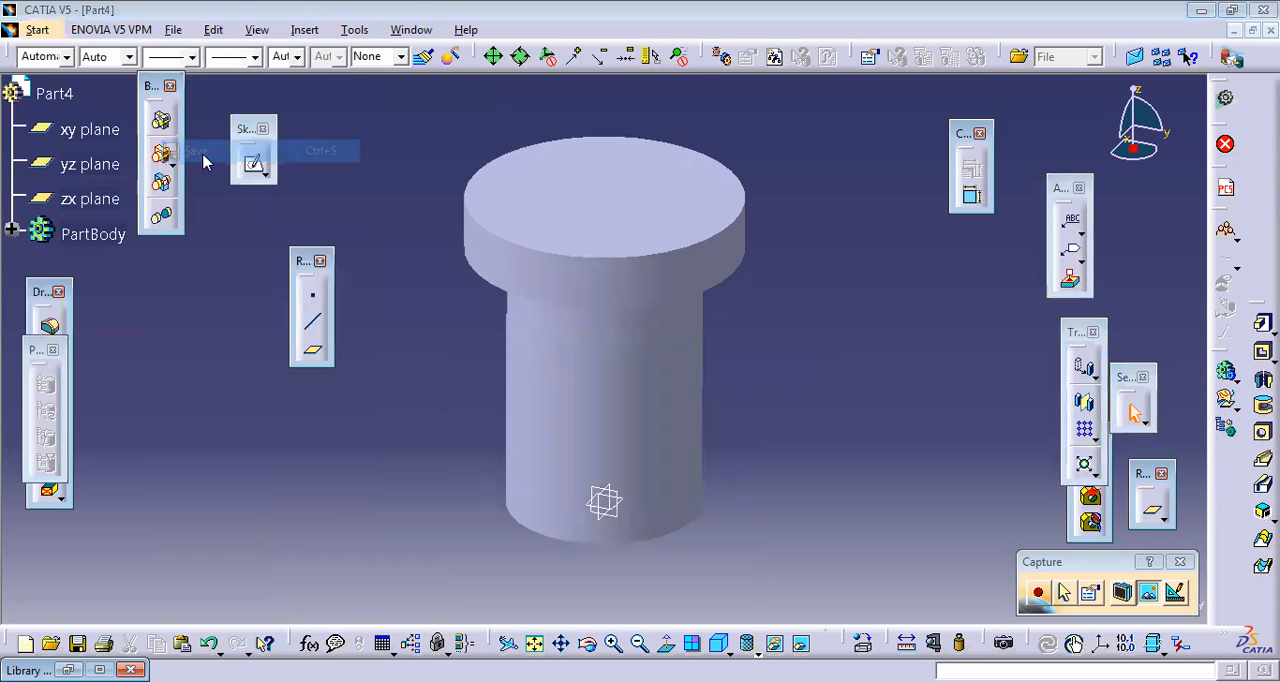
{"action": "left_click", "coordinate": [842, 506]}
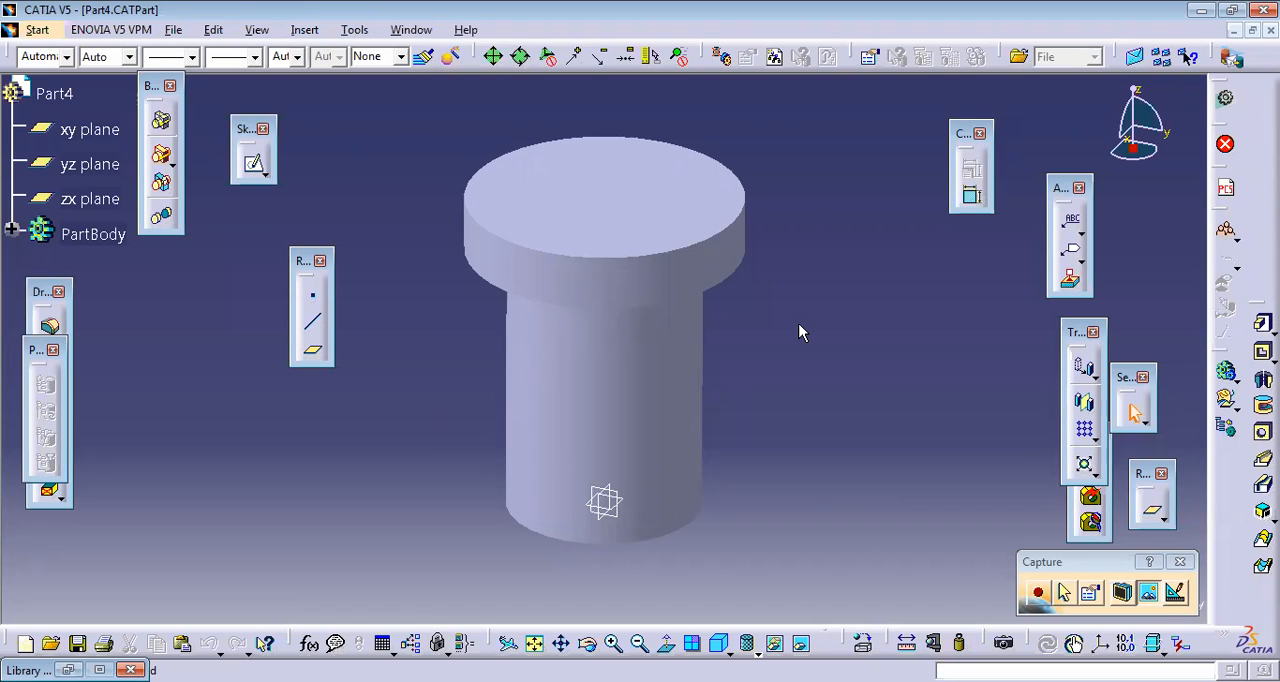
{"action": "left_click", "coordinate": [55, 33]}
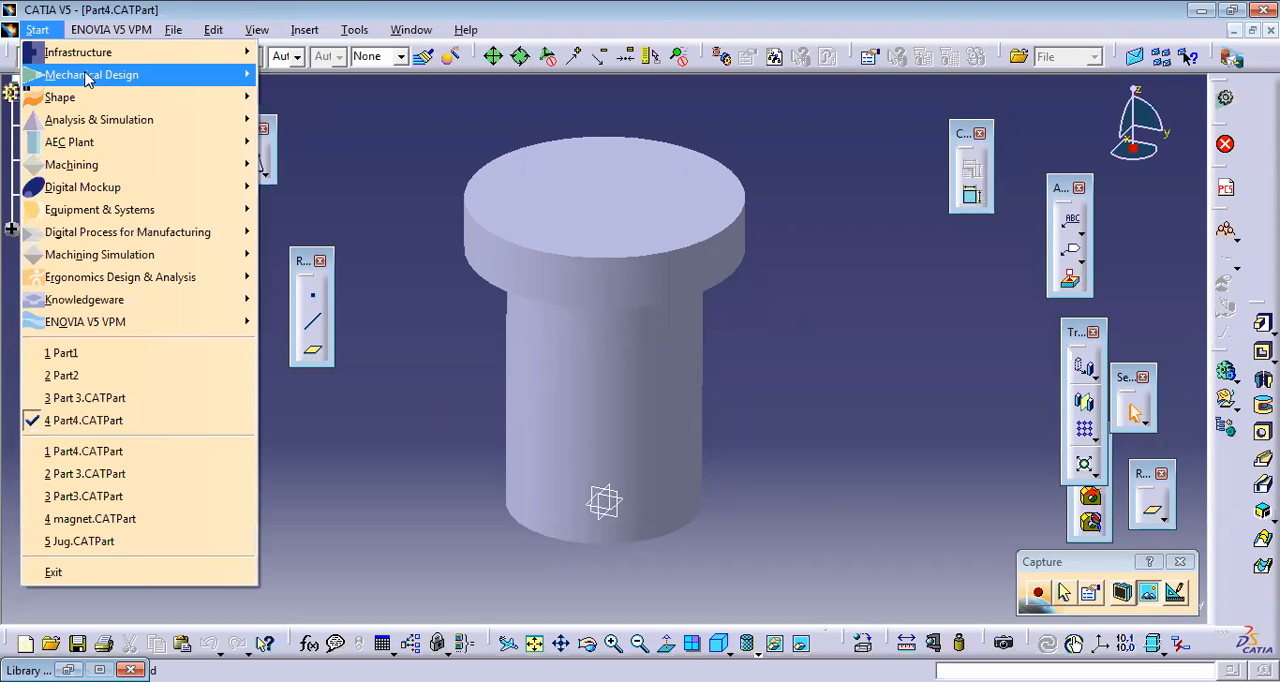
{"action": "mouse_move", "coordinate": [87, 79]}
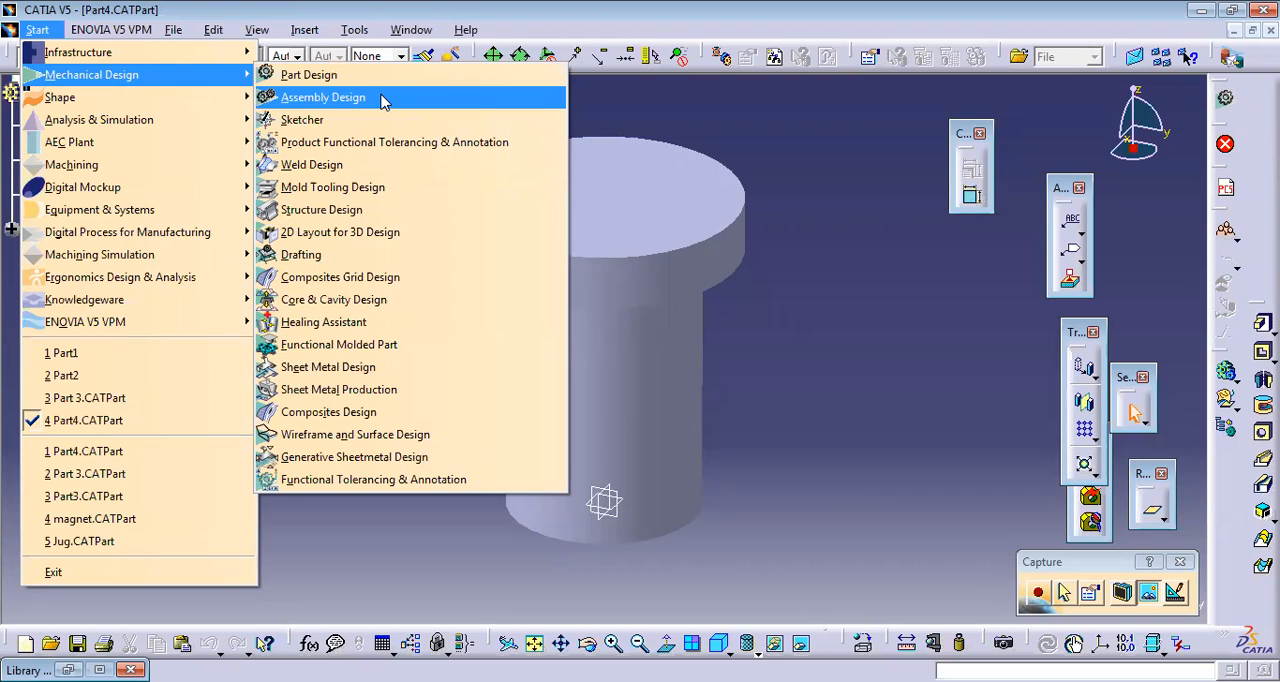
{"action": "left_click", "coordinate": [748, 212]}
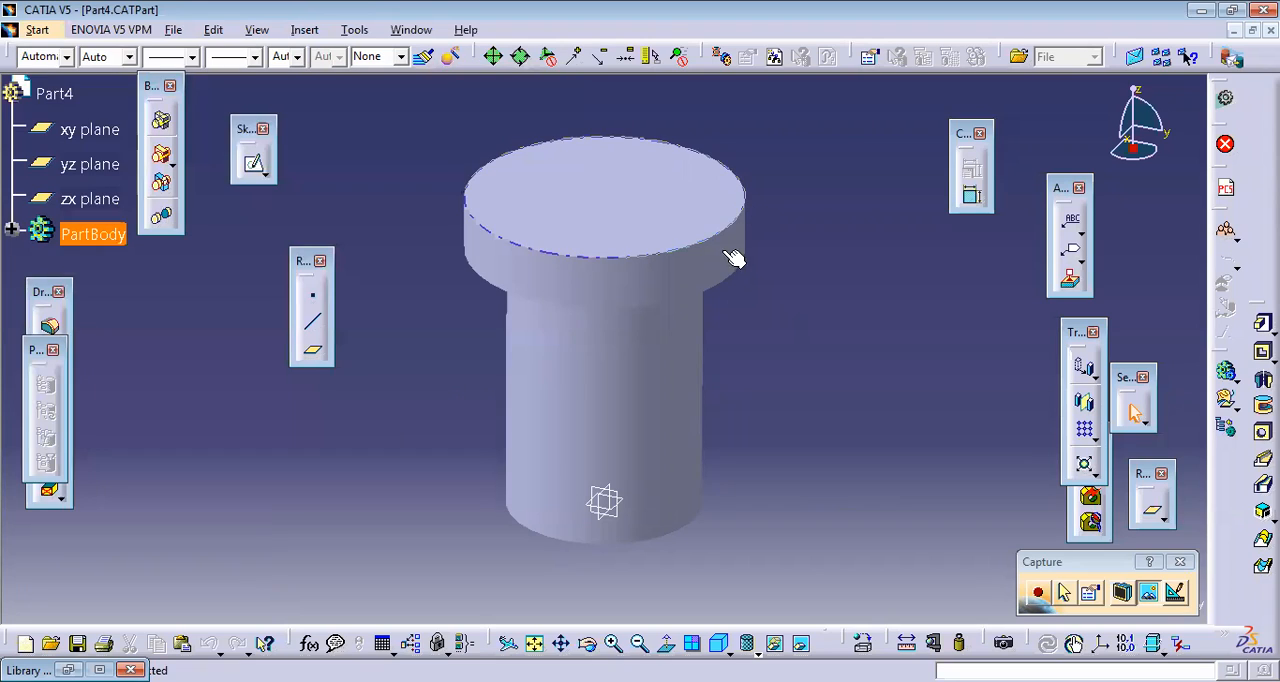